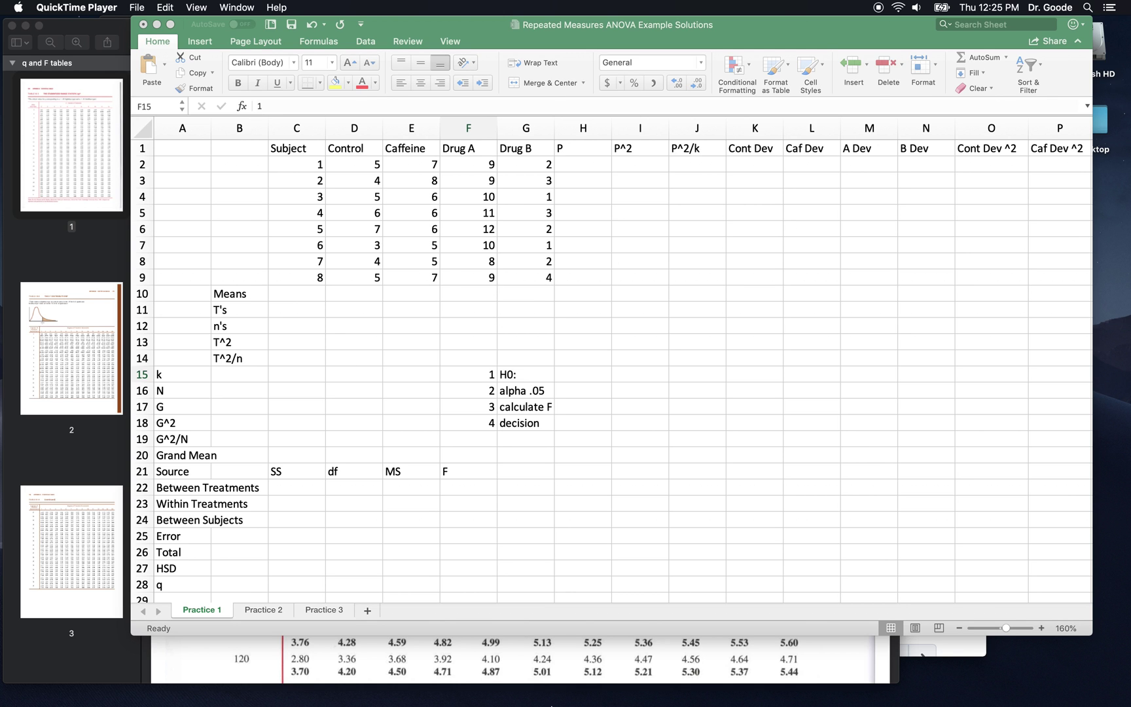
# Step: Bring the ANOVA practice PDF with its 8-subject memory score table to the front in Safari
pyautogui.click(183, 681)
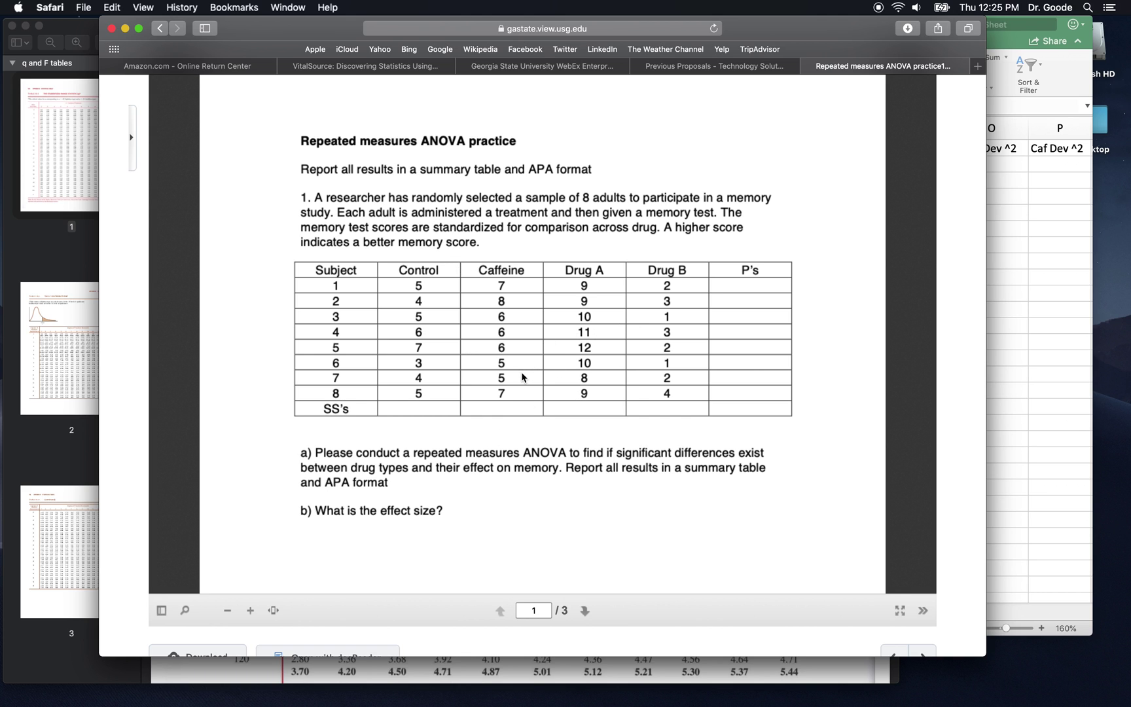
pyautogui.moveTo(393, 684)
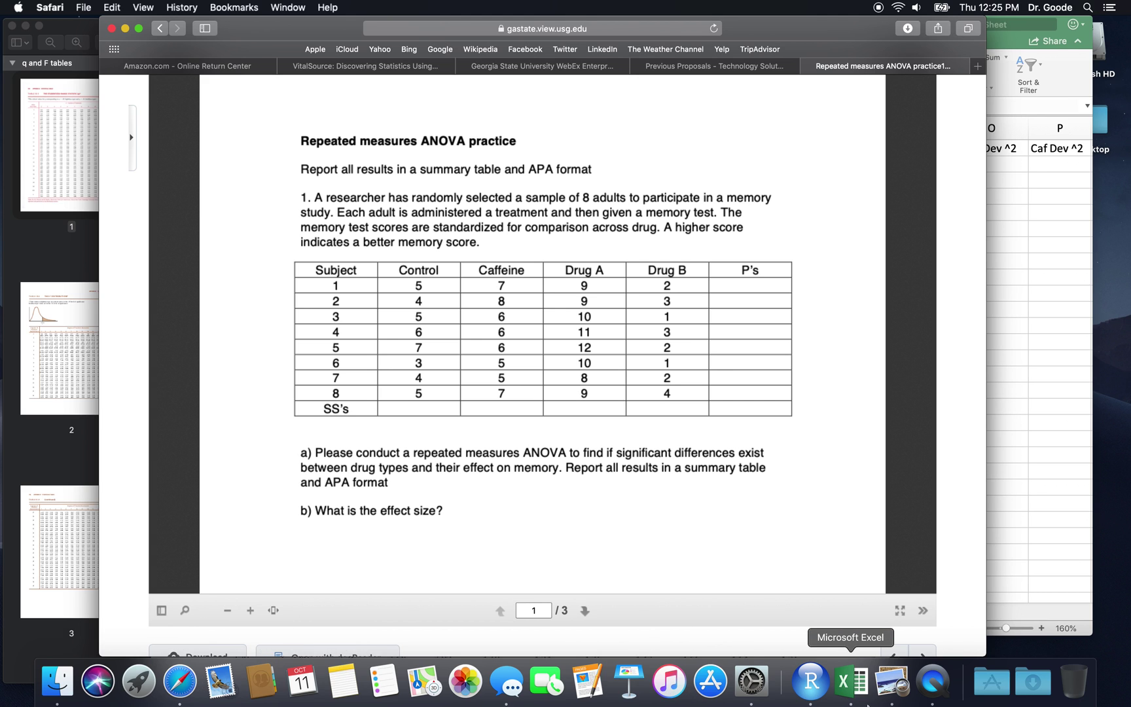
# Step: Insert an empty row 21 above the ANOVA summary table's Source heading
pyautogui.click(851, 681)
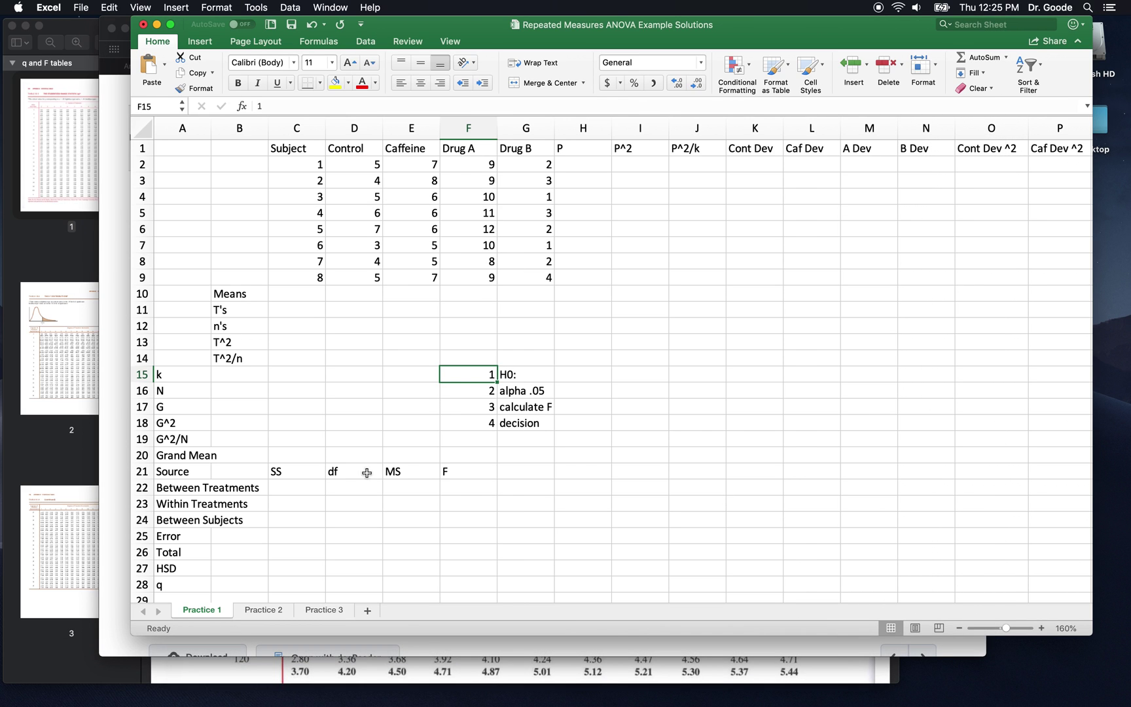
pyautogui.moveTo(191, 473); pyautogui.dragTo(457, 556)
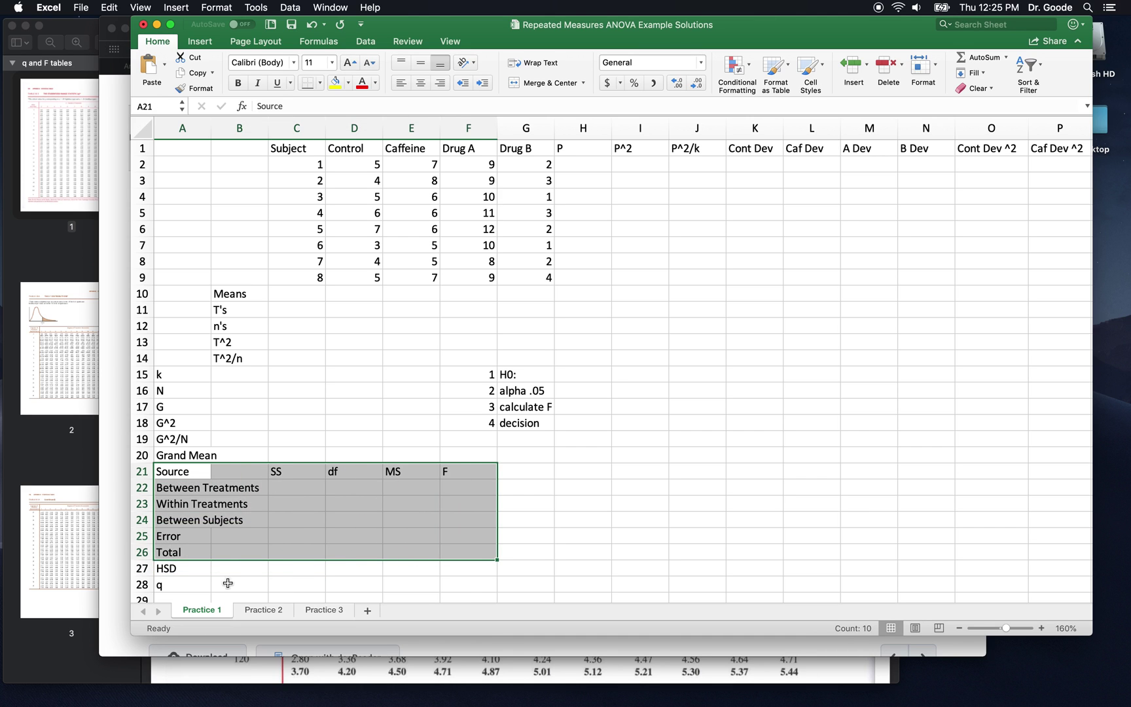
pyautogui.rightClick(145, 568)
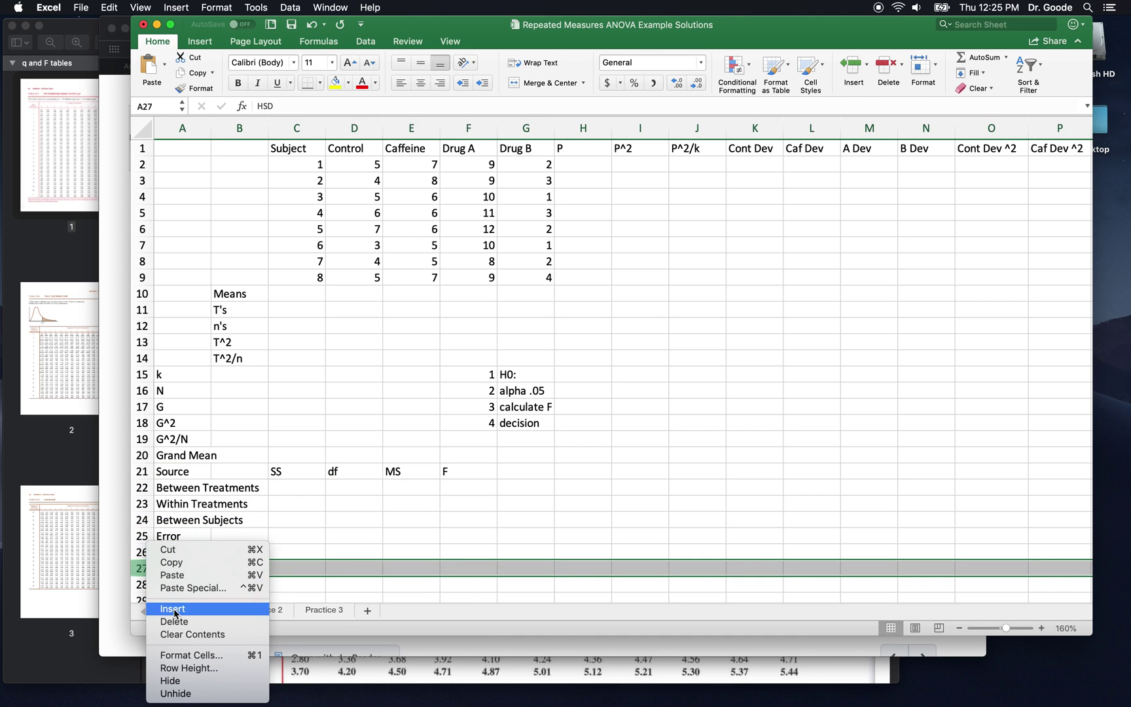
pyautogui.press('Escape')
pyautogui.rightClick(145, 472)
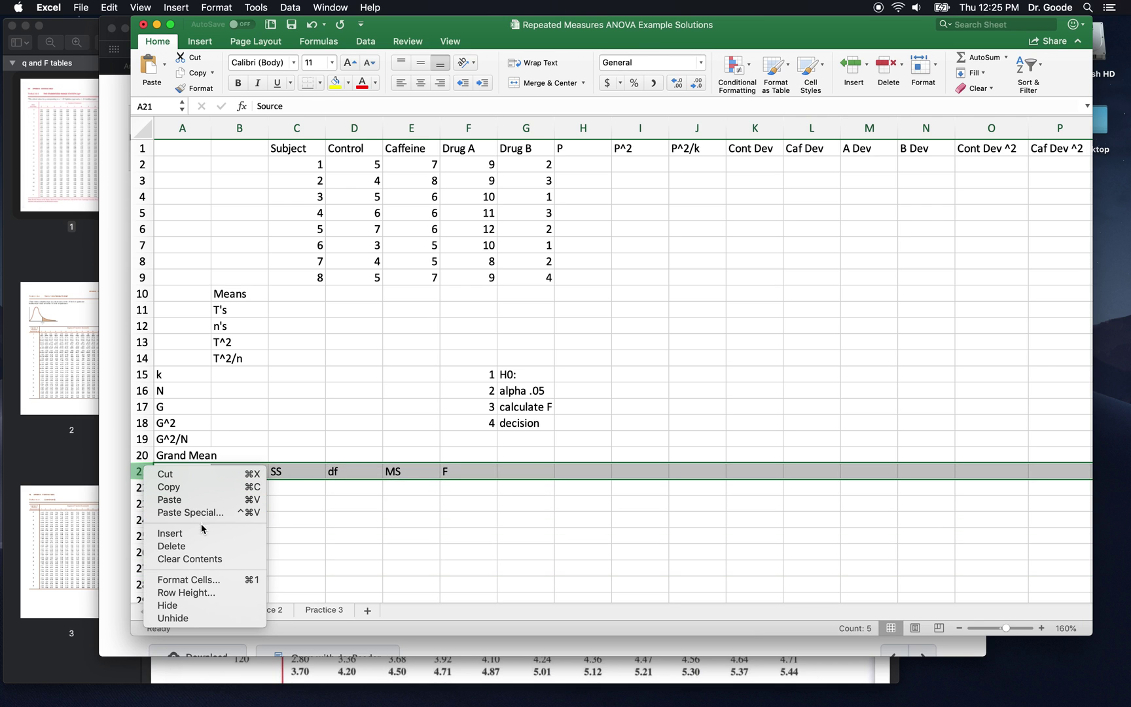
pyautogui.click(200, 534)
# Step: Enlarge the workbook window so more rows of the summary table are visible
pyautogui.click(376, 468)
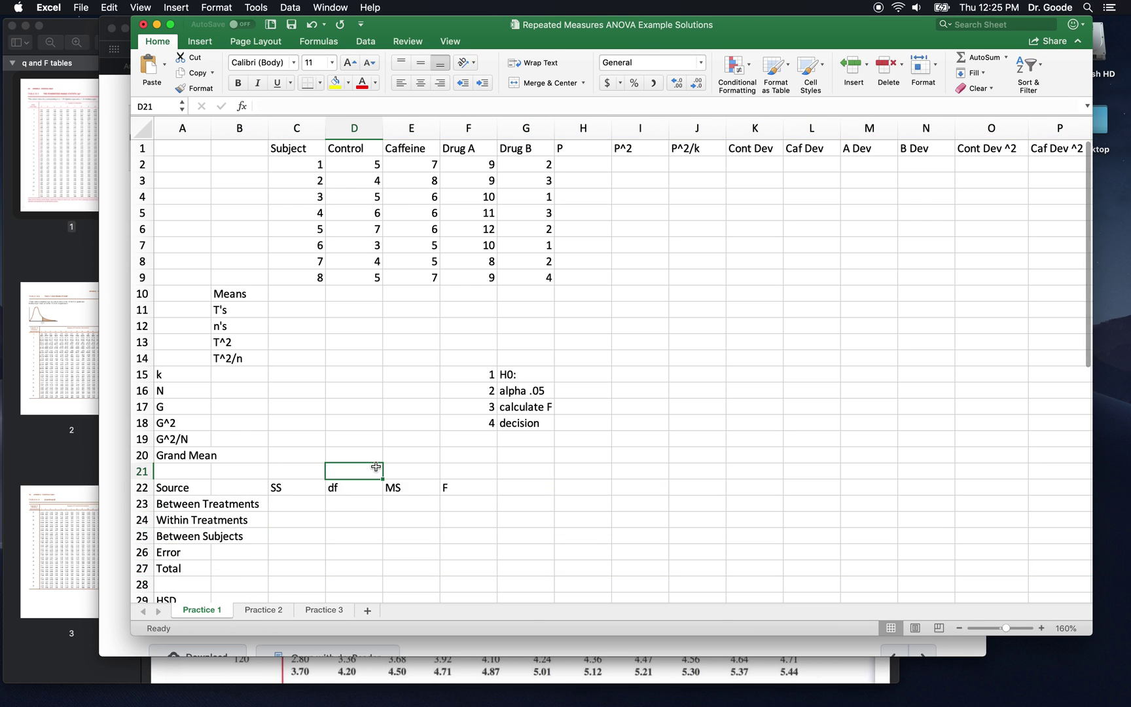
pyautogui.moveTo(474, 486); pyautogui.dragTo(186, 564)
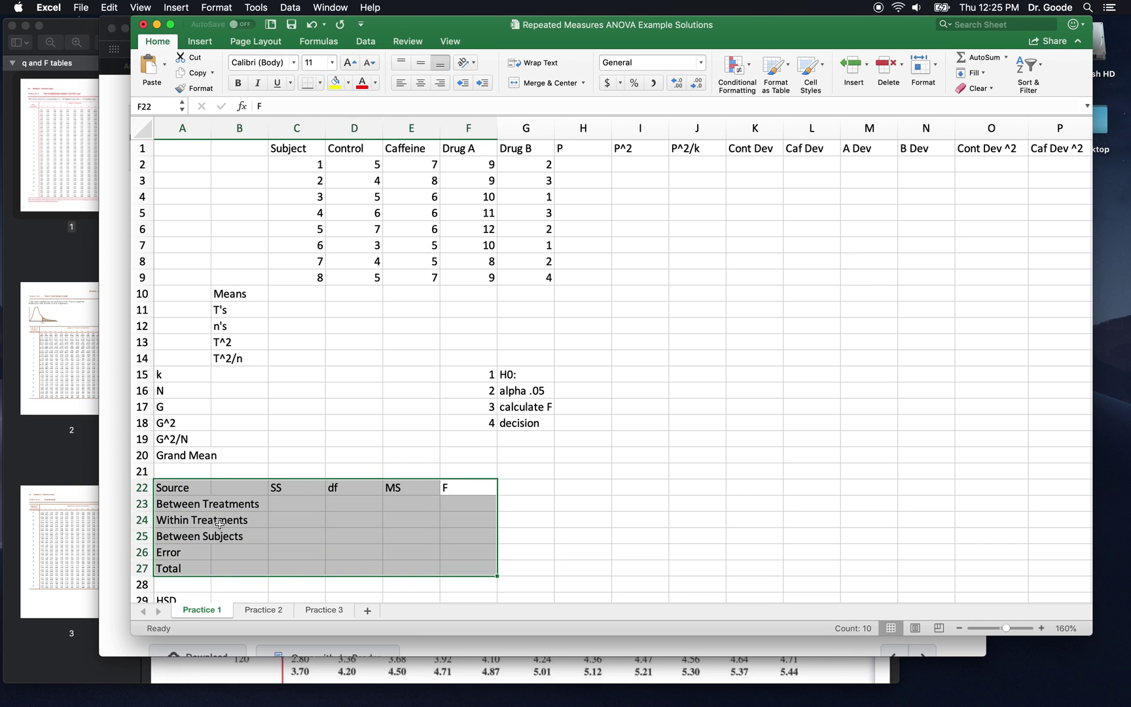
pyautogui.click(315, 504)
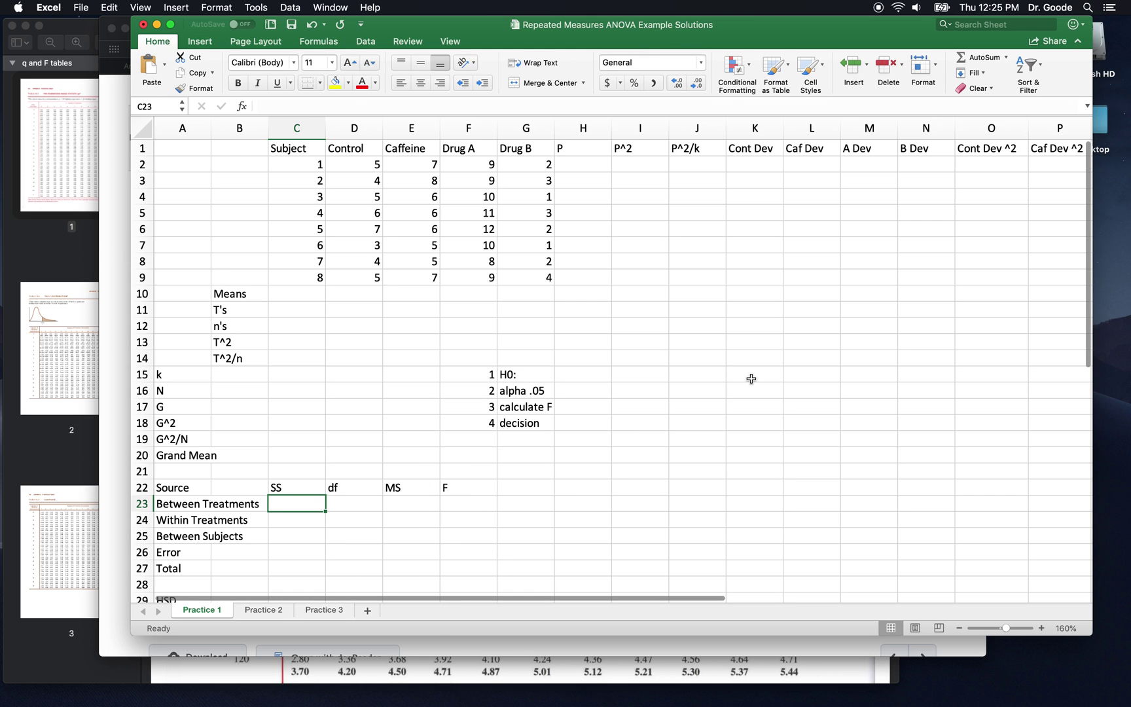
pyautogui.scroll(-1, 751, 414)
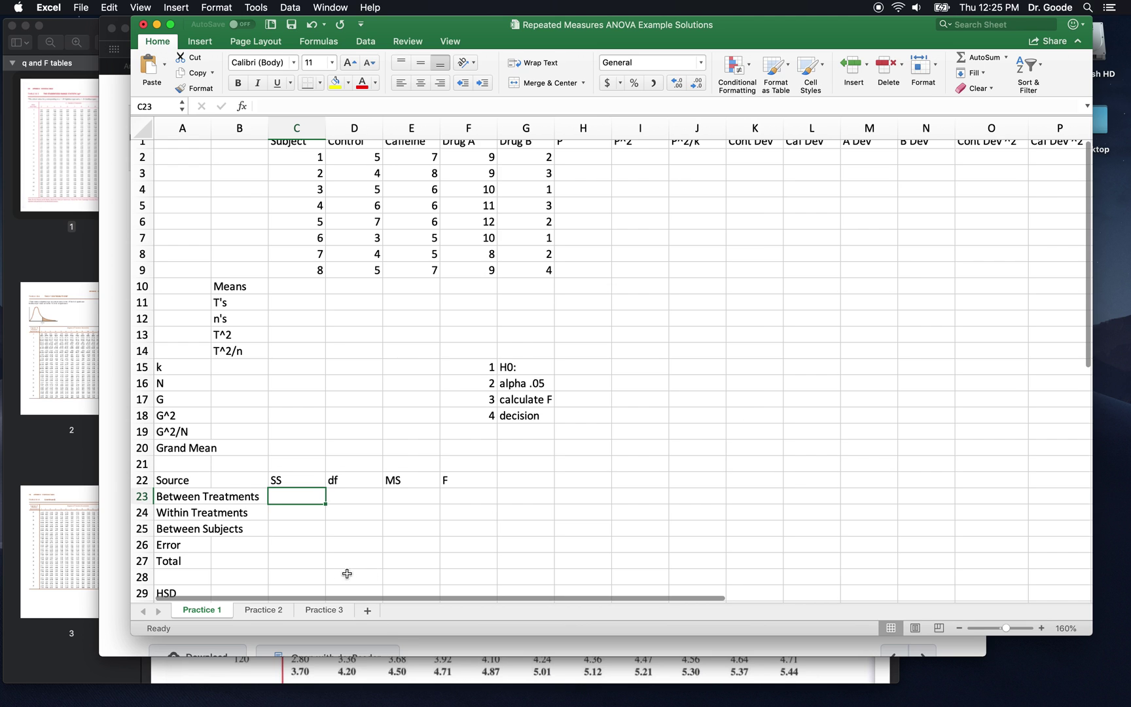
pyautogui.moveTo(136, 629); pyautogui.dragTo(29, 654)
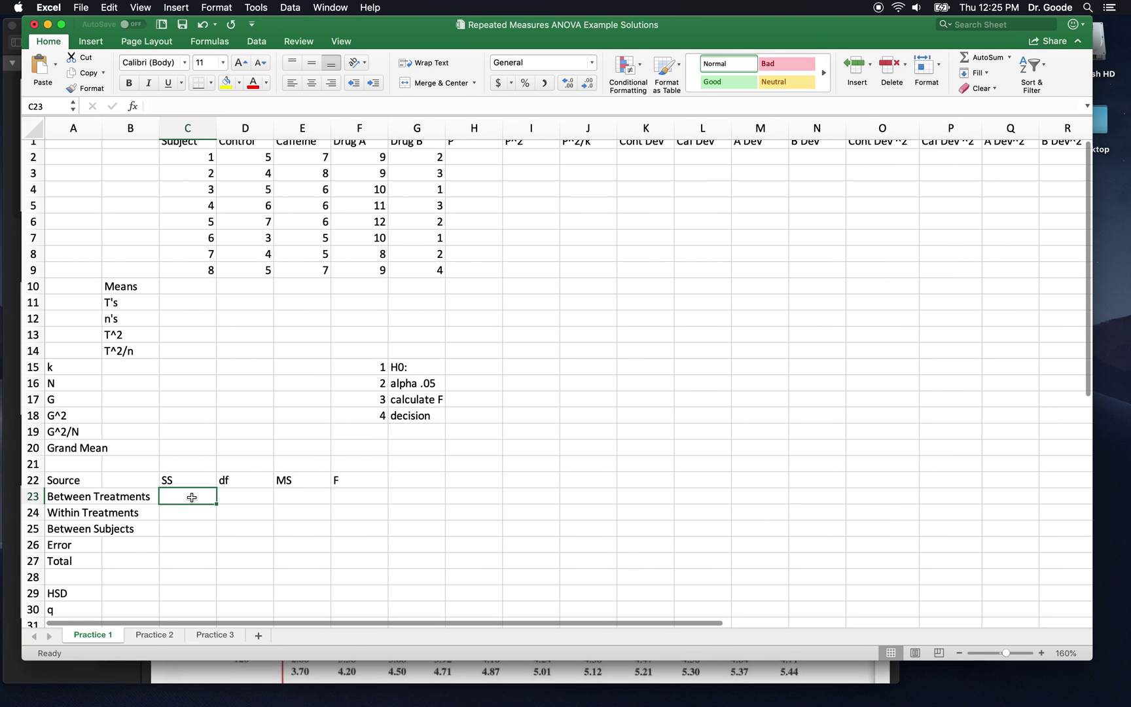
pyautogui.scroll(1, 475, 290)
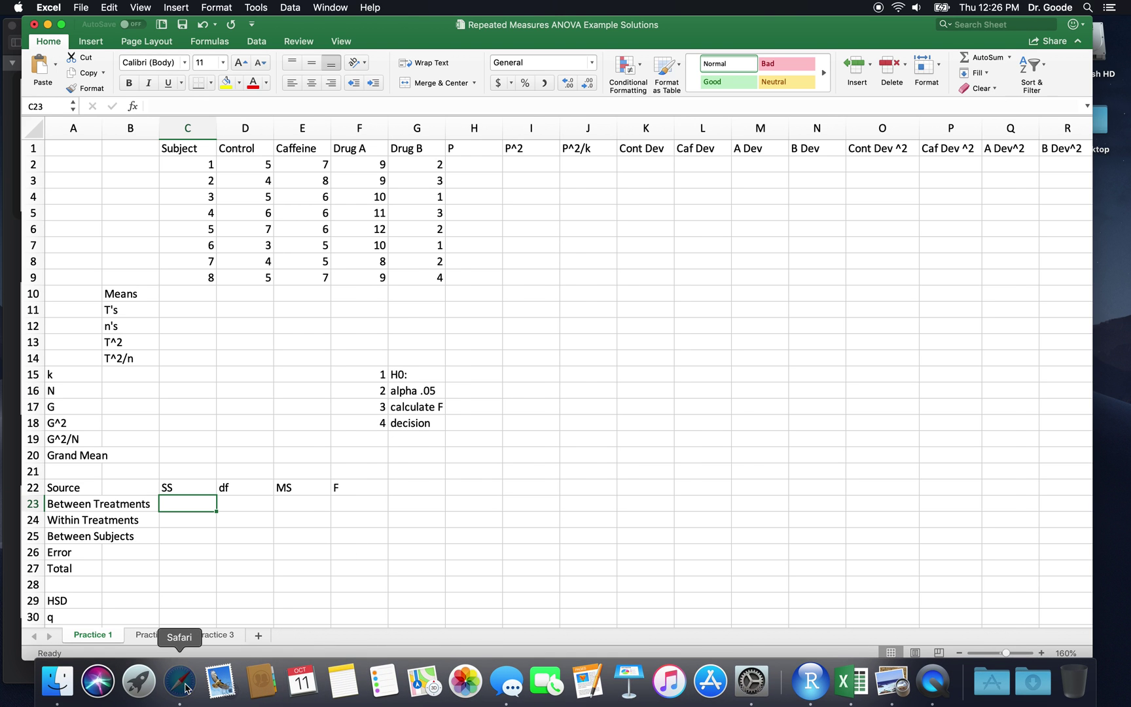
pyautogui.click(181, 681)
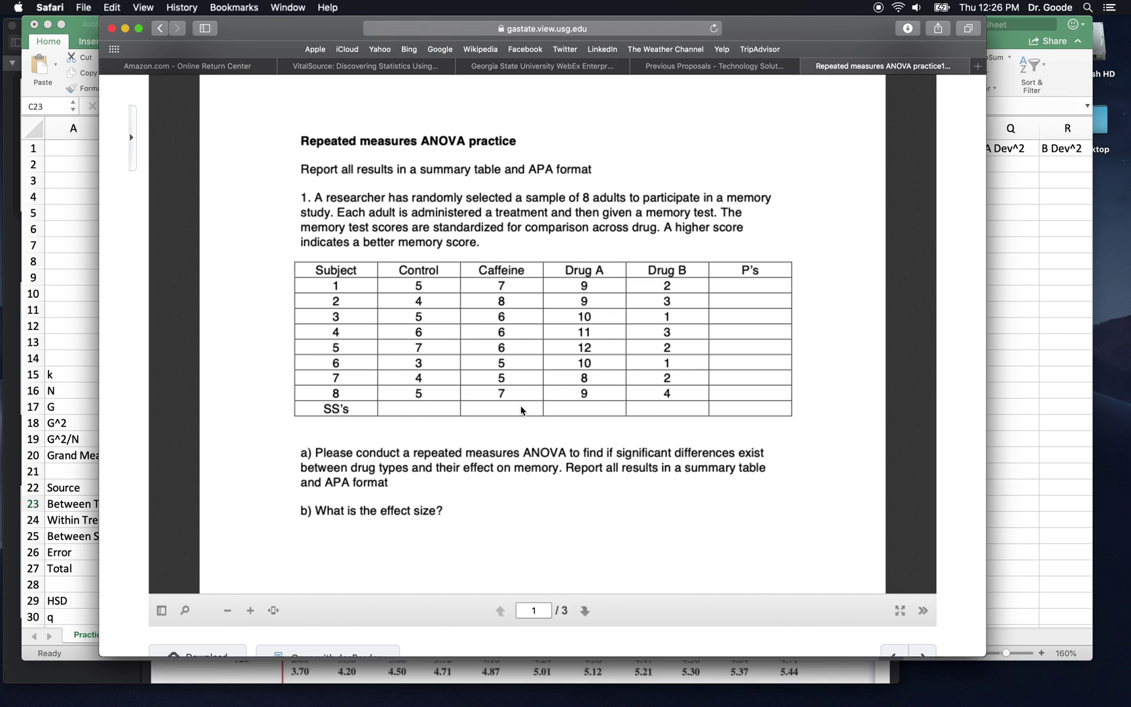
pyautogui.press('super+Tab')
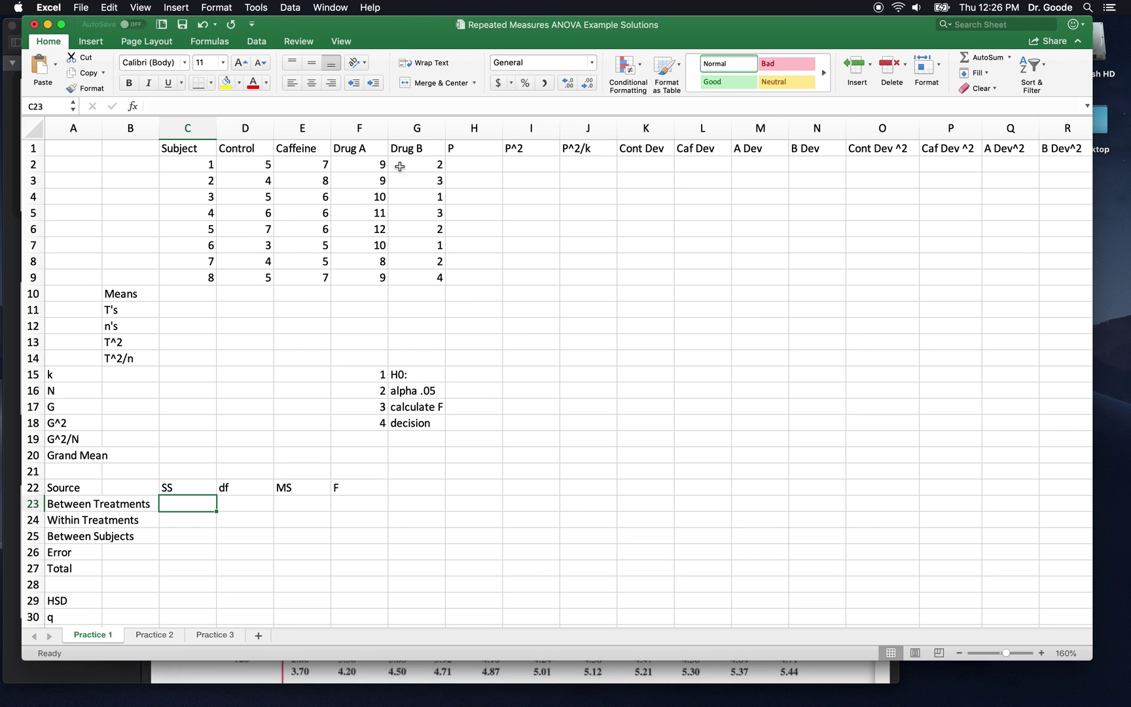
# Step: Enter =AVERAGE(D2:D9) in D10 and copy it across, giving means 4.875, 6.25, 9.75, 2.25
pyautogui.click(250, 293)
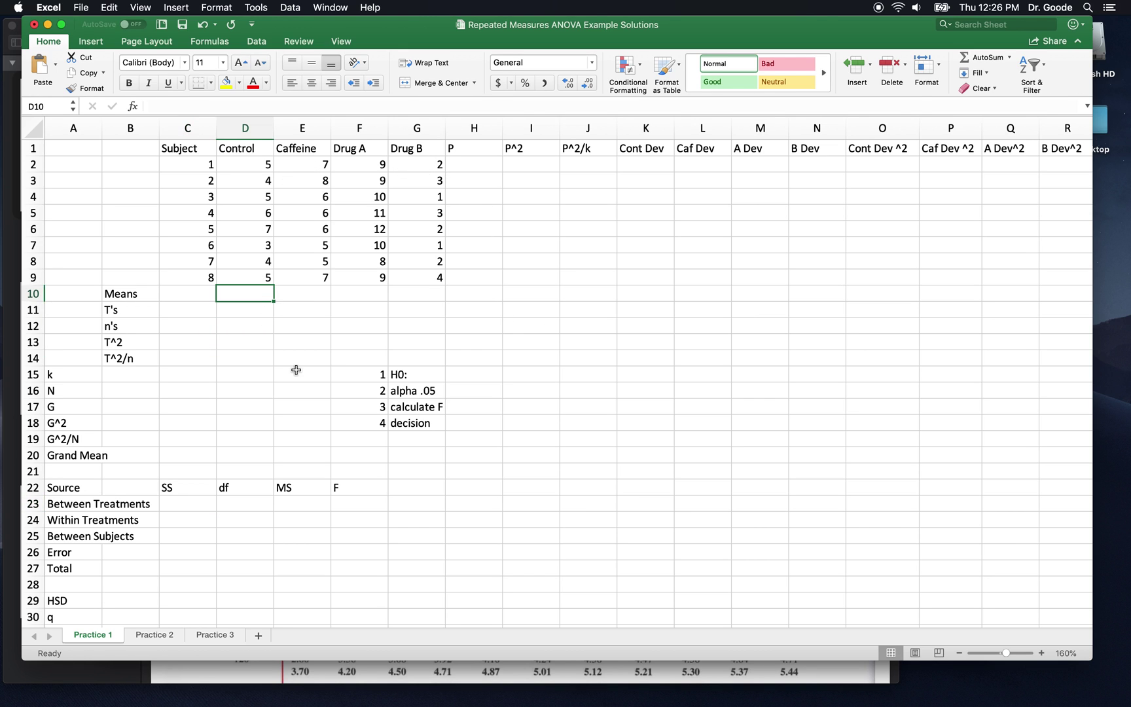
pyautogui.write('=average(')
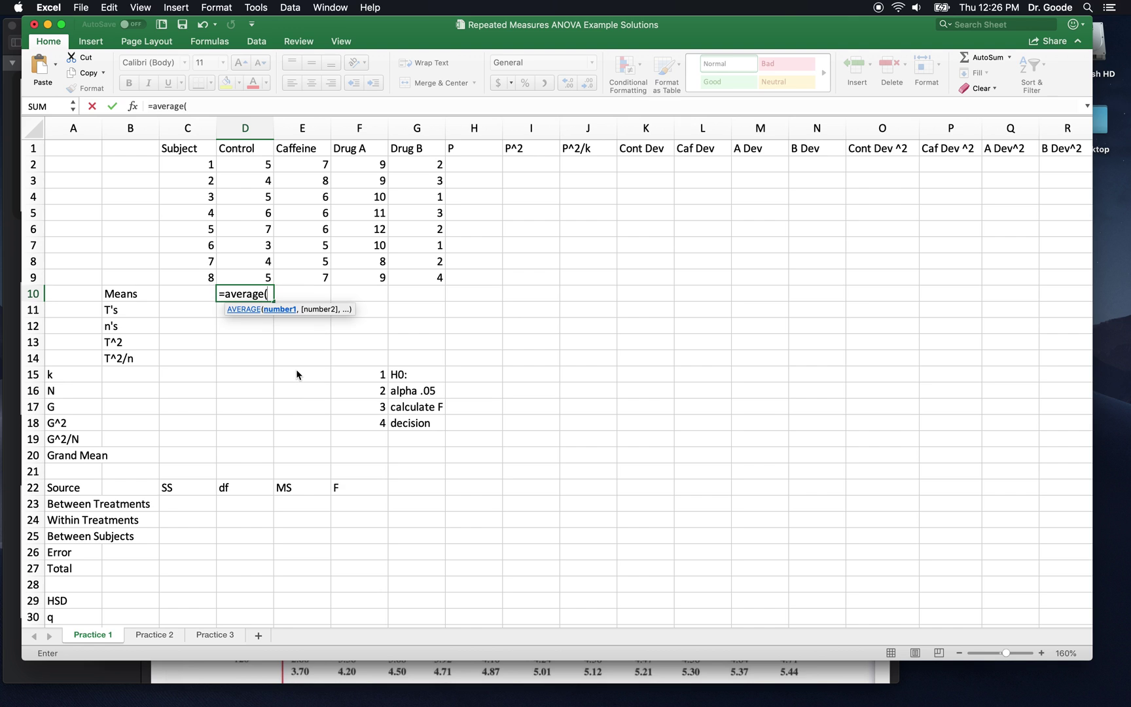
pyautogui.moveTo(245, 164); pyautogui.dragTo(254, 284)
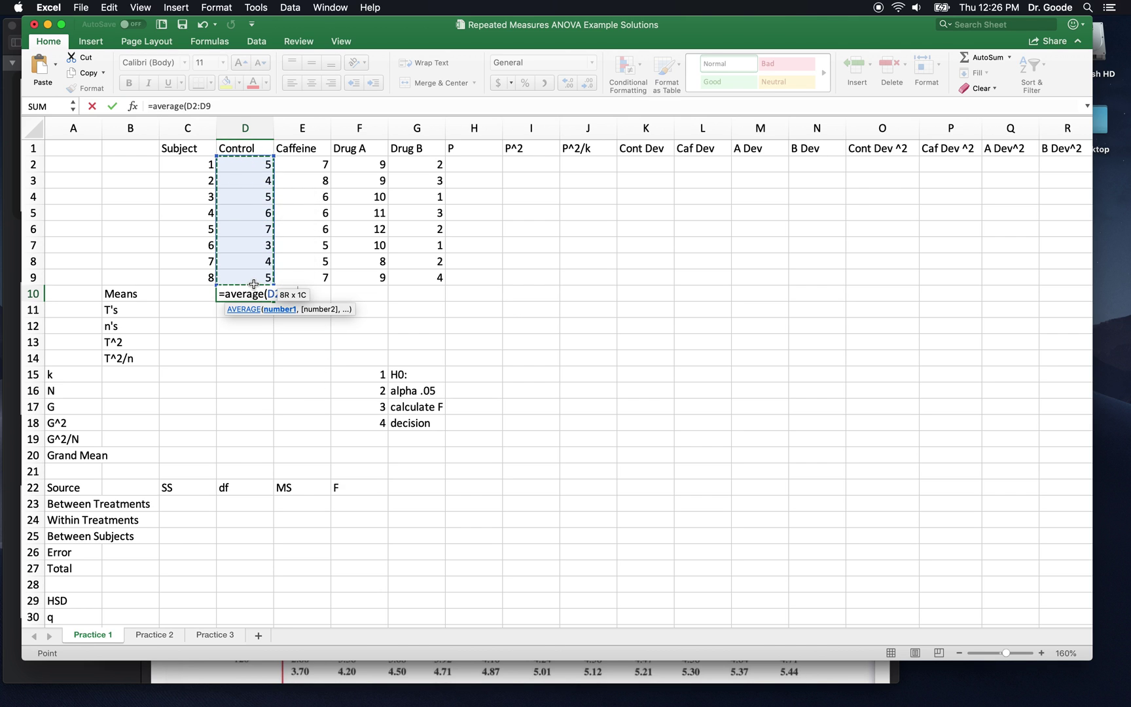
pyautogui.press('Return')
pyautogui.click(256, 289)
pyautogui.press('super+c')
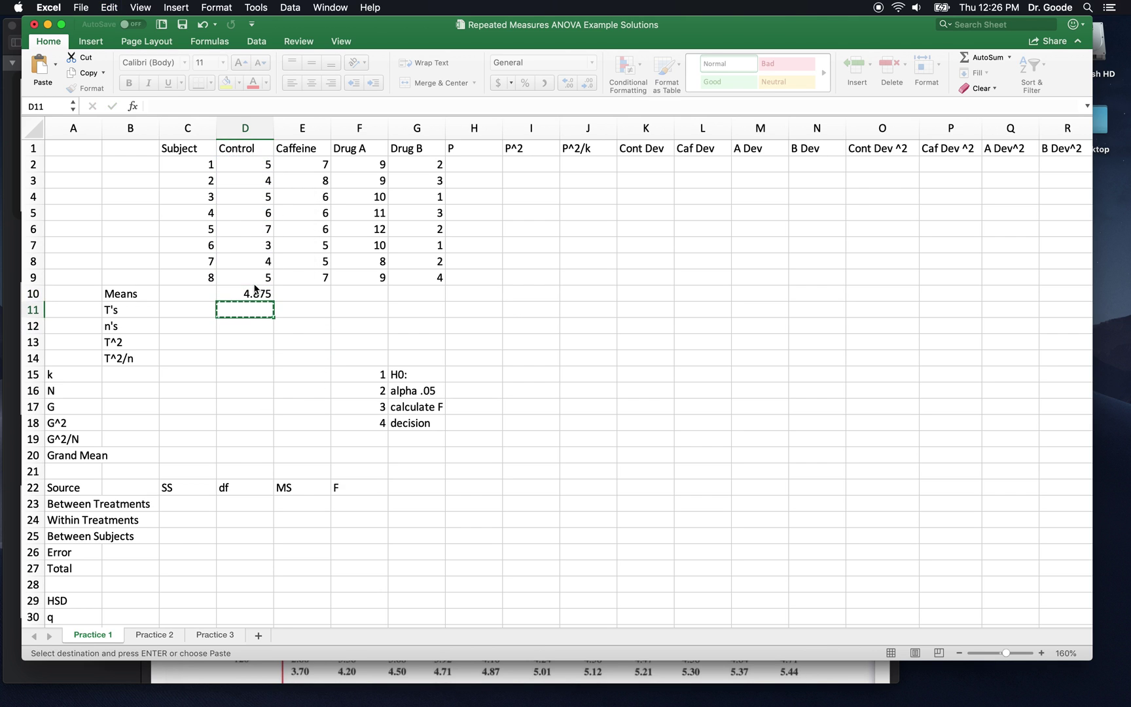
pyautogui.press('Right')
pyautogui.hotkey('shift', 'Right')
pyautogui.hotkey('shift', 'Right')
pyautogui.press('super+v')
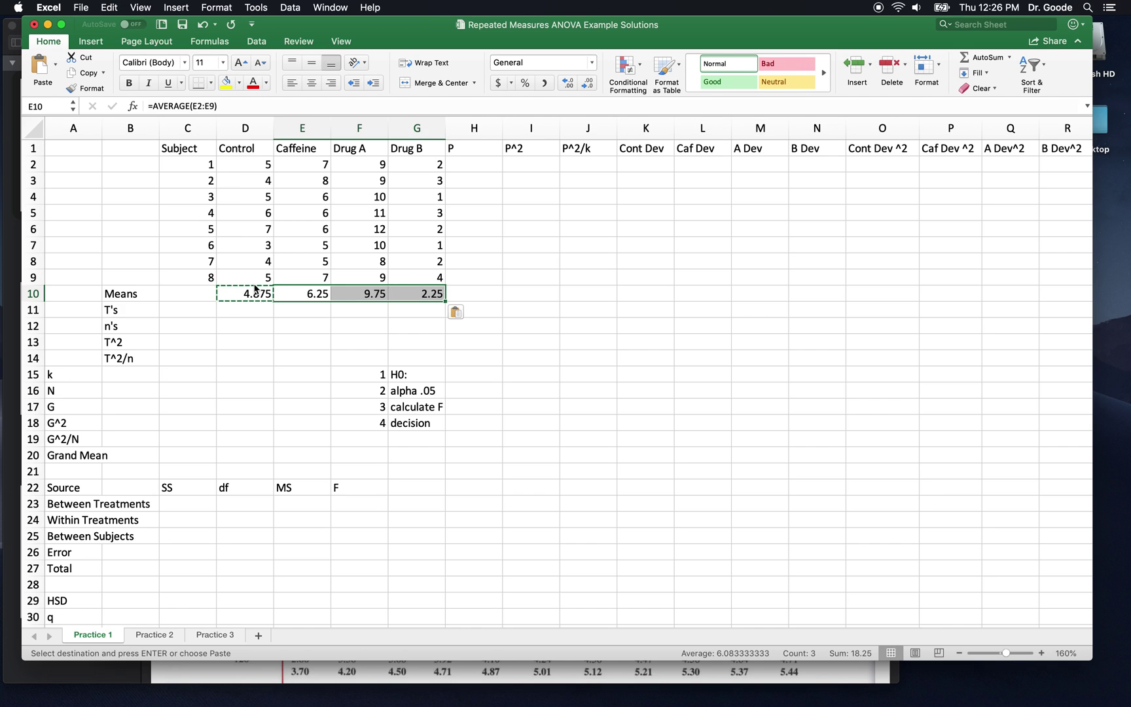
pyautogui.click(234, 312)
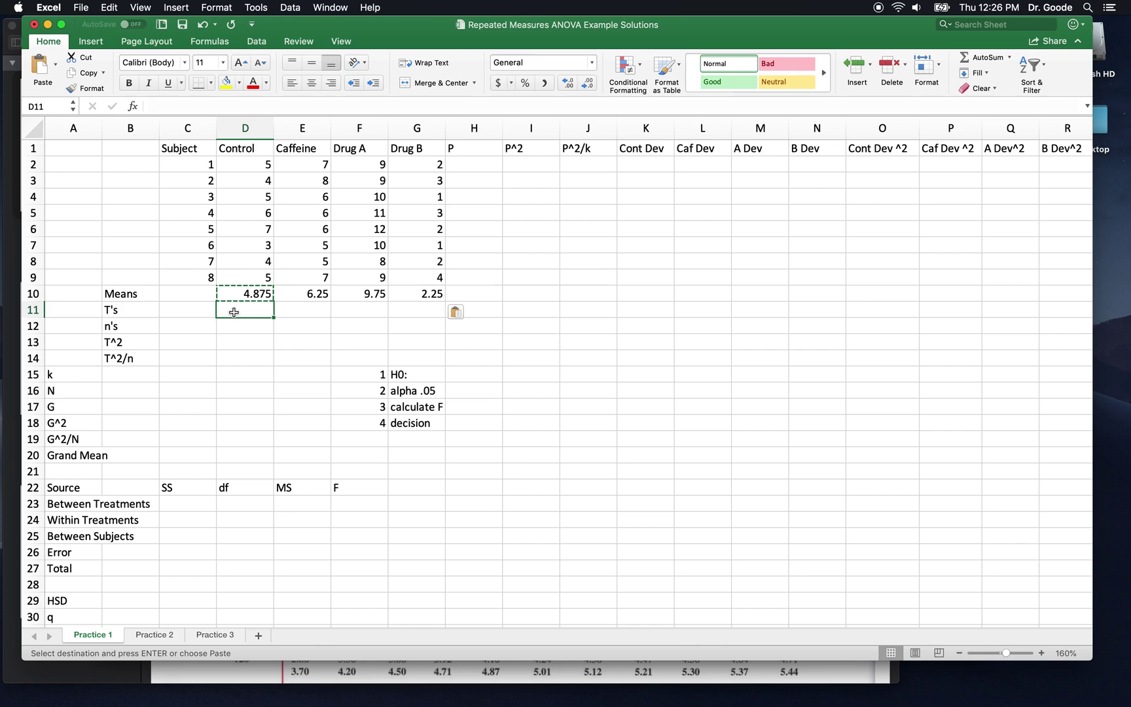
pyautogui.click(474, 378)
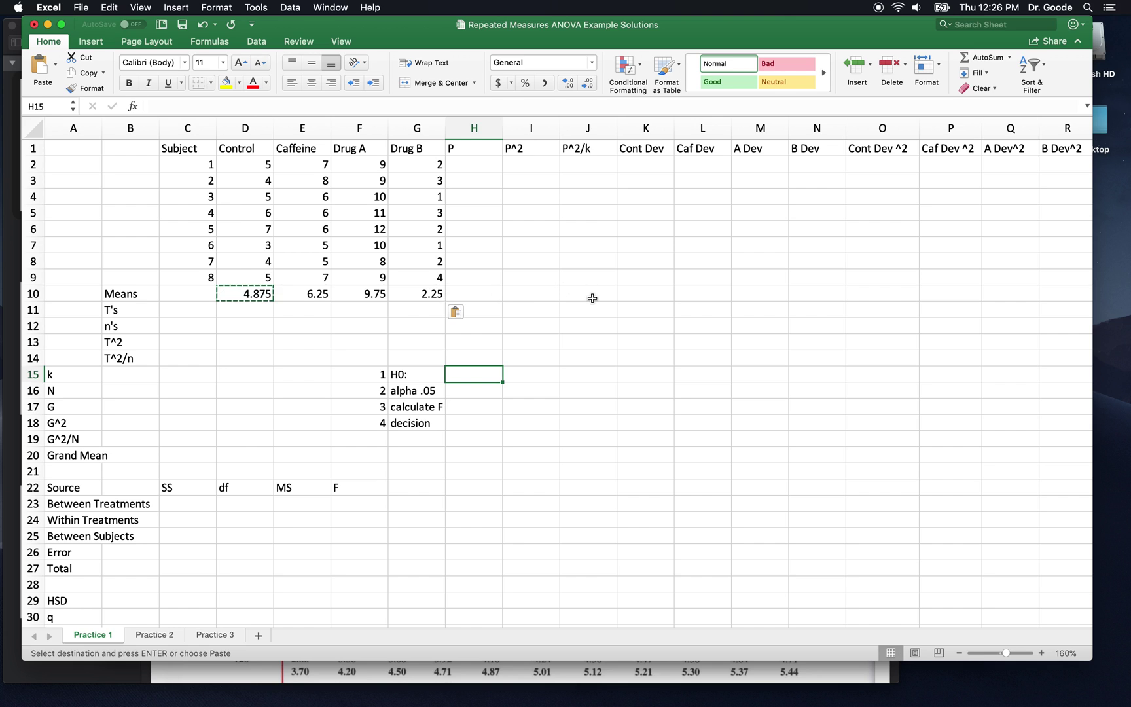
# Step: Enter the null hypothesis μ1=μ2=μ3=μ4 beside H0
pyautogui.write('μ1=μ2=μ3')
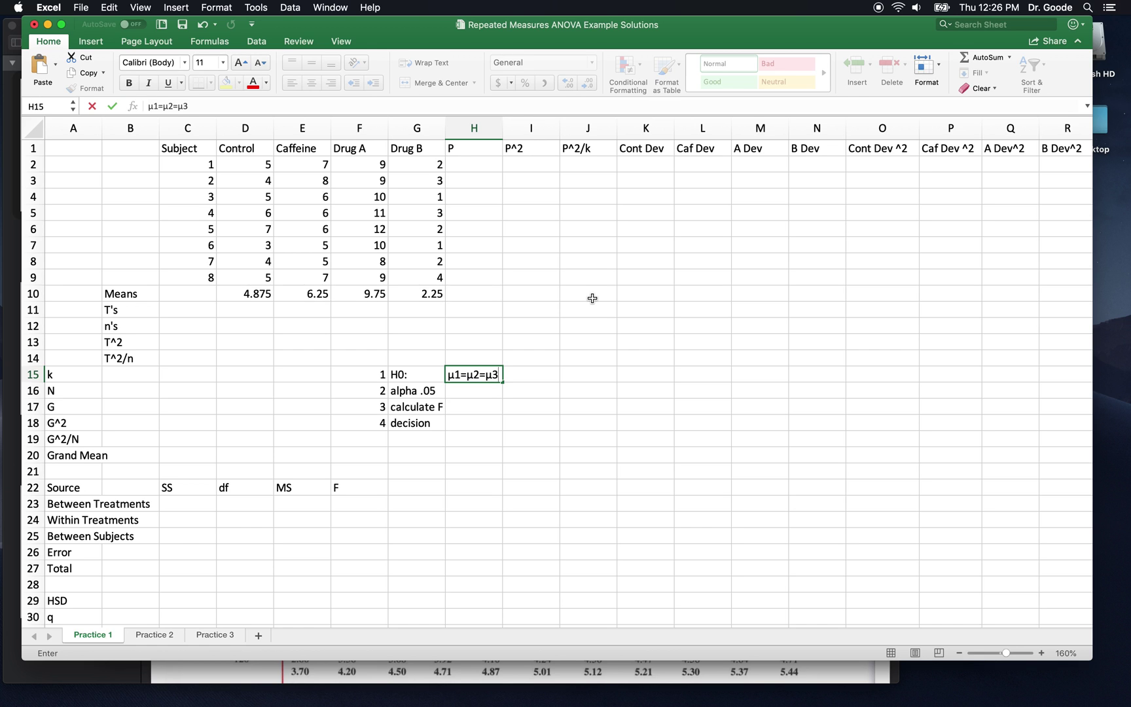
pyautogui.write('=μ4')
pyautogui.press('Return')
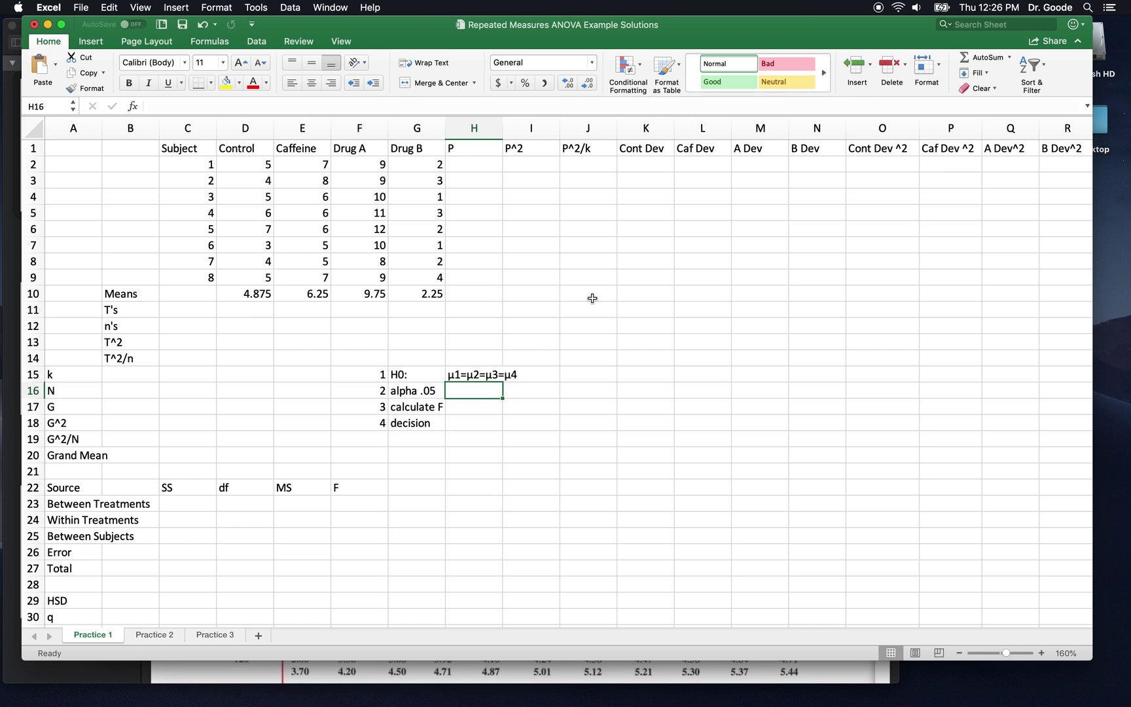
pyautogui.moveTo(185, 164); pyautogui.dragTo(186, 275)
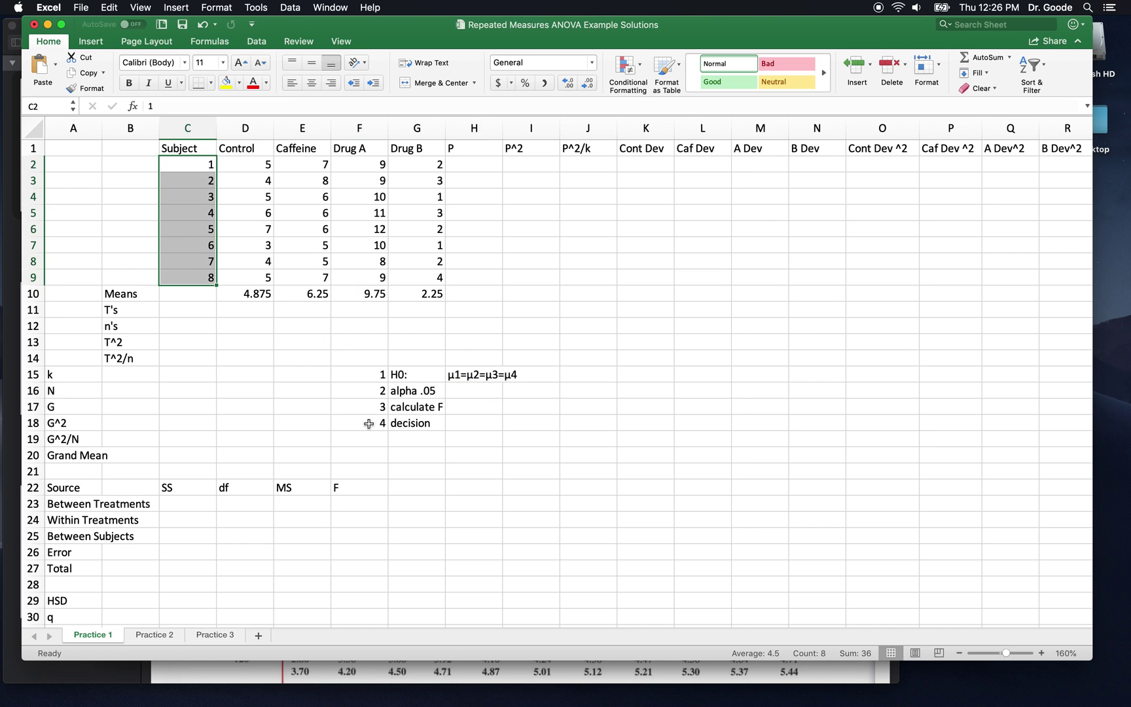
# Step: Start a critical value note 'Fcrit(' beside alpha .05
pyautogui.click(479, 392)
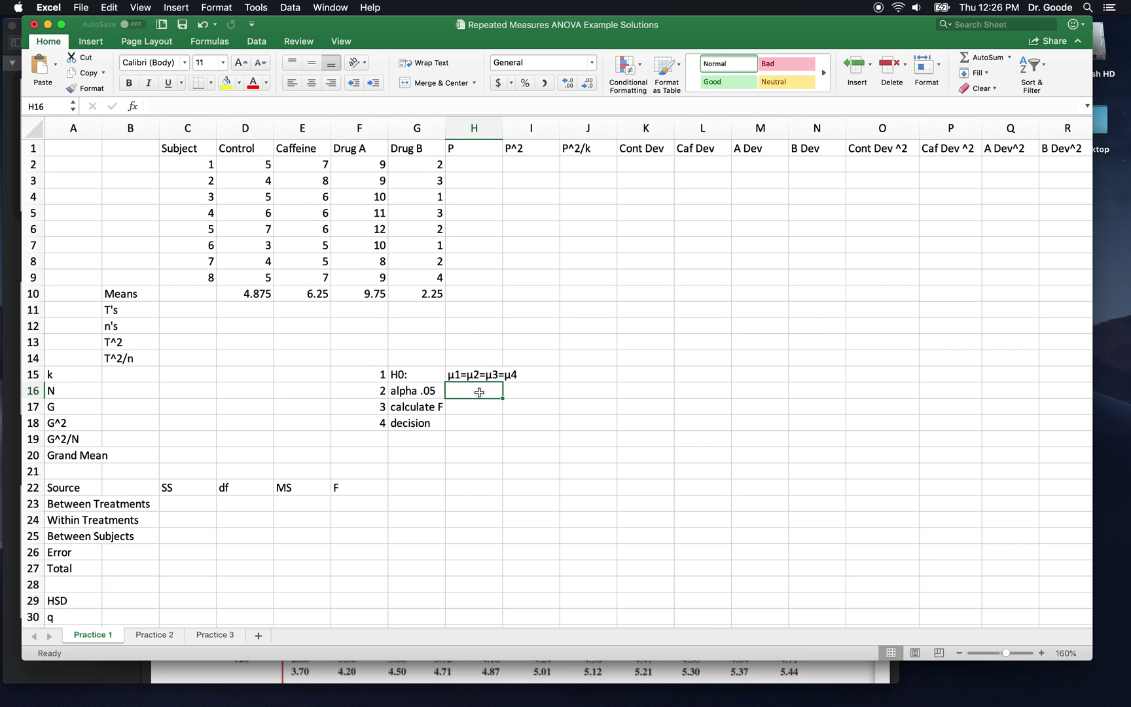
pyautogui.write('Fcrit(')
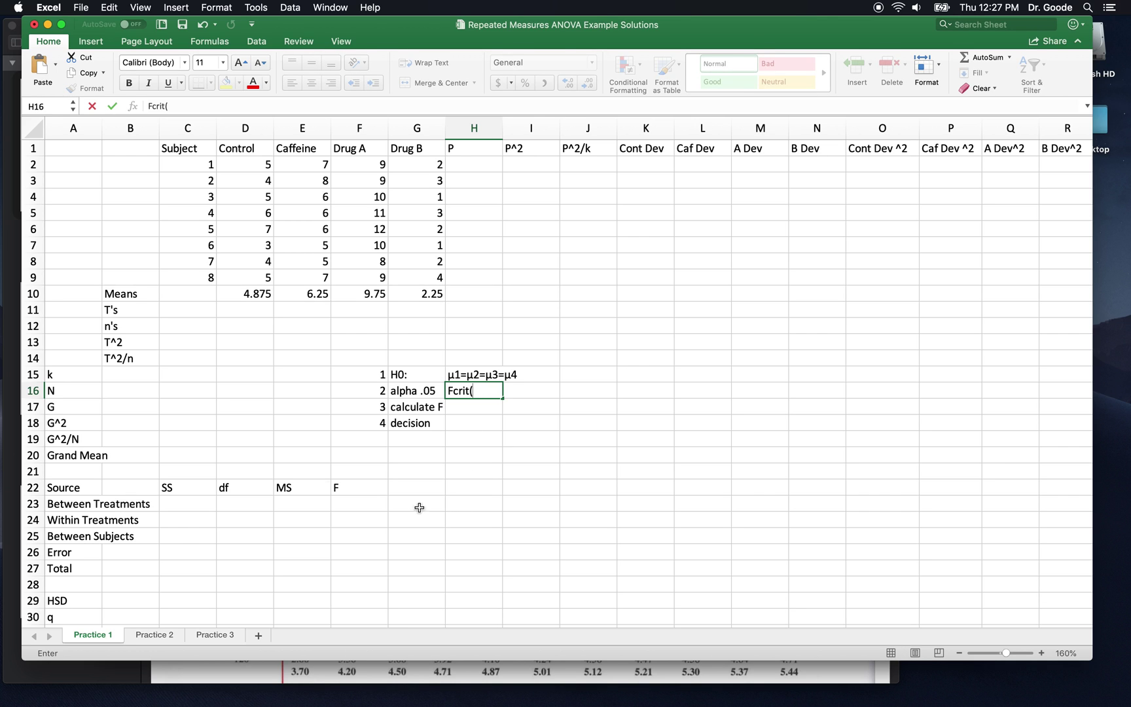
pyautogui.click(245, 503)
# Step: Review the summary table's df and MS cells, then move to the Control n's cell D12
pyautogui.click(299, 501)
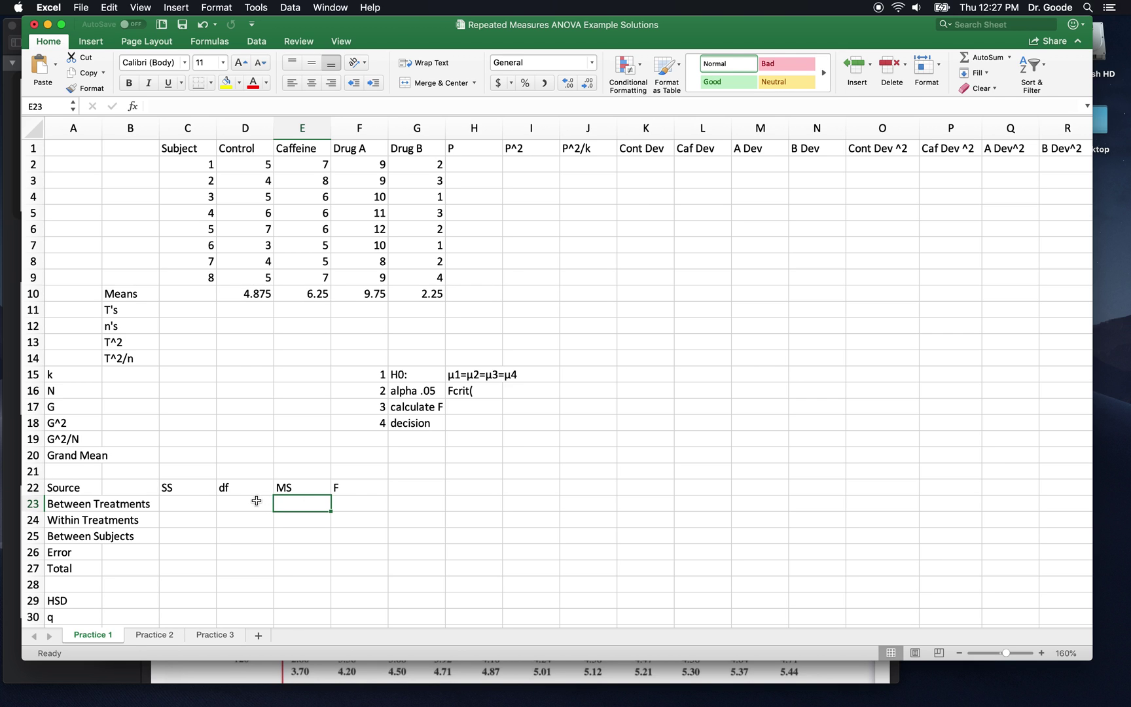
pyautogui.click(258, 501)
pyautogui.click(296, 508)
pyautogui.click(303, 522)
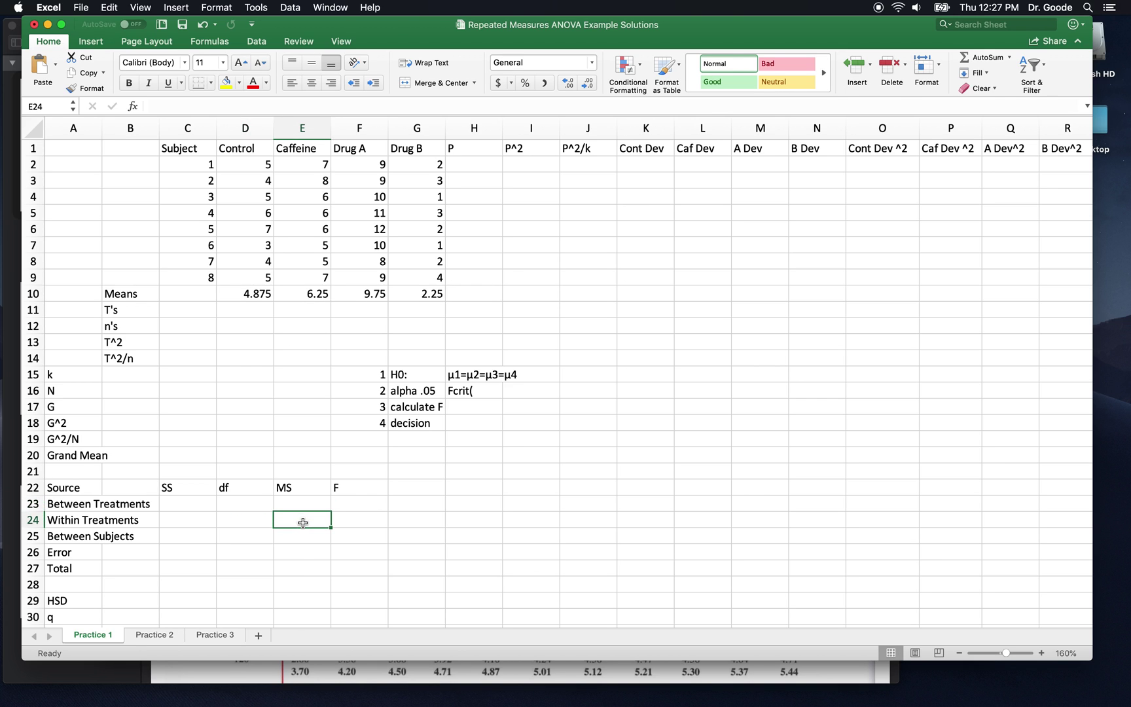
pyautogui.click(300, 552)
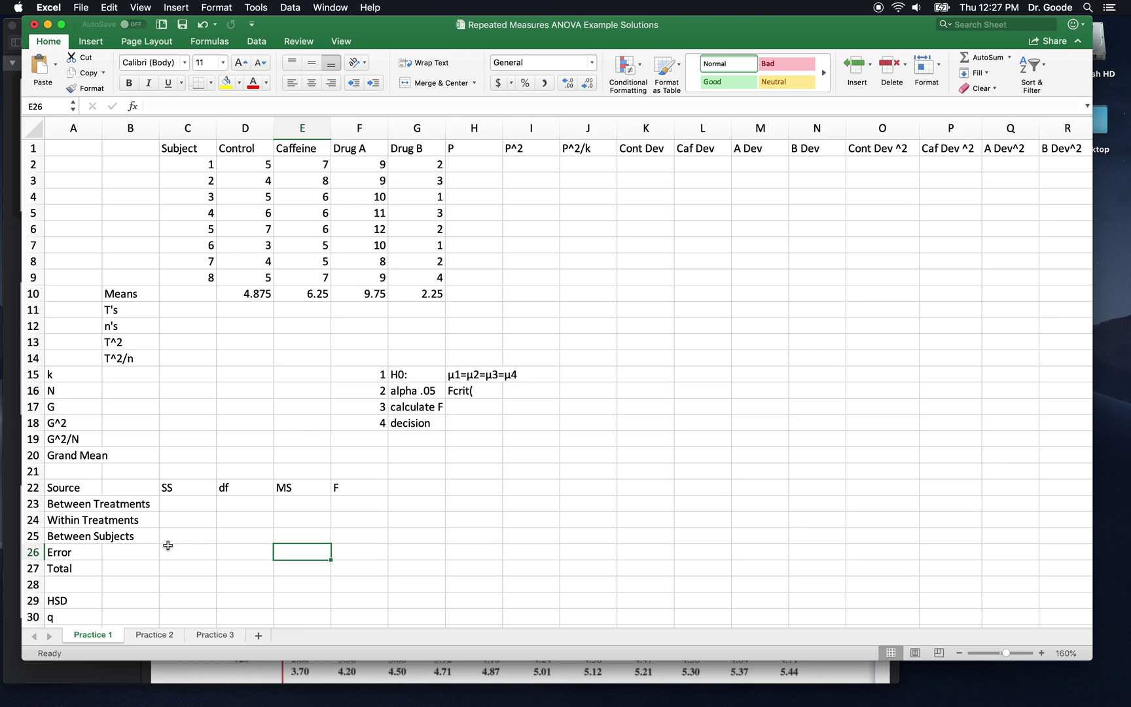
pyautogui.click(235, 509)
pyautogui.click(128, 376)
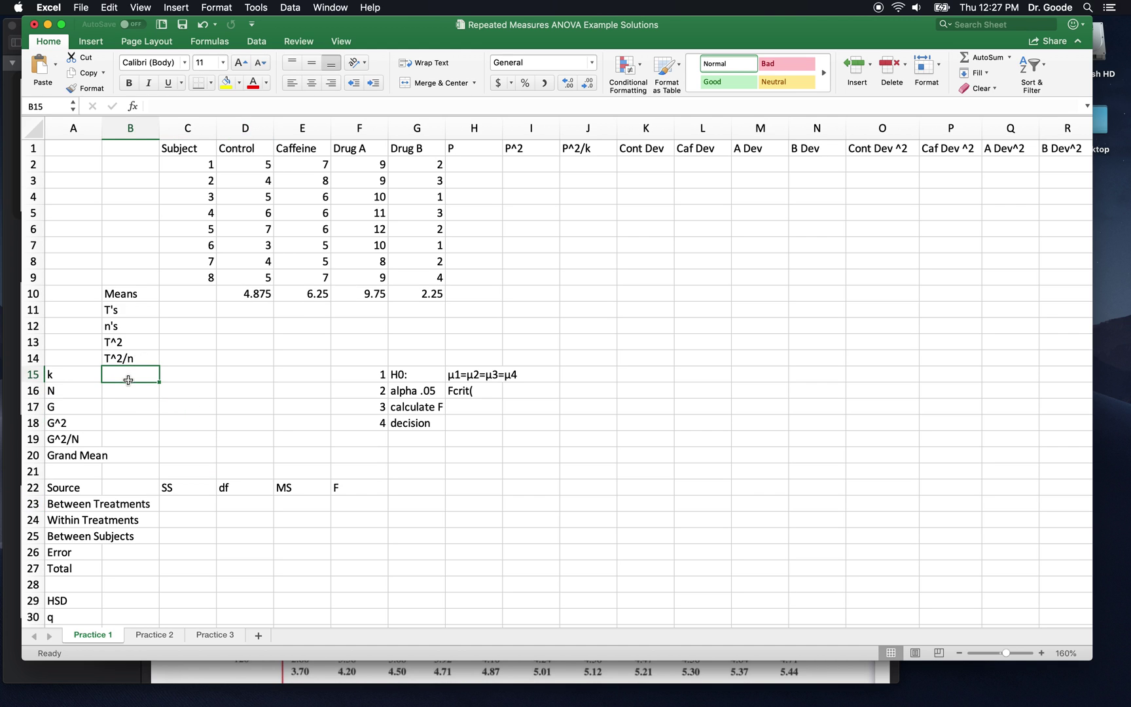
pyautogui.press('Return')
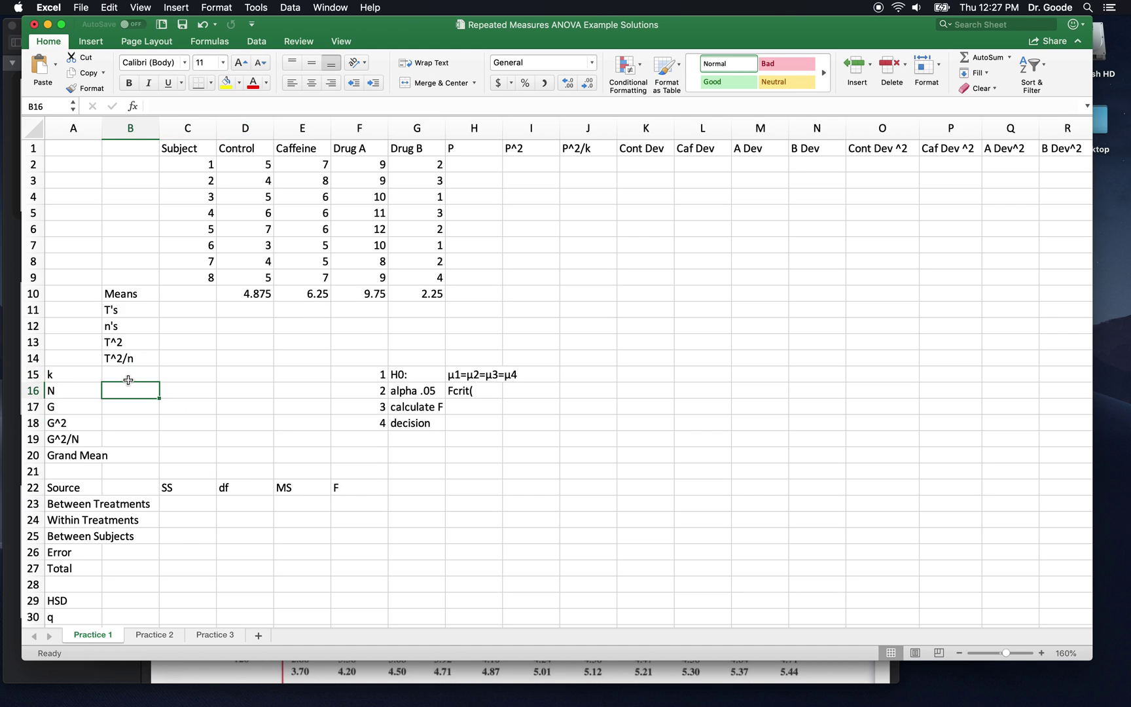
pyautogui.press('Up')
pyautogui.press('Up')
pyautogui.press('Up')
pyautogui.press('Up')
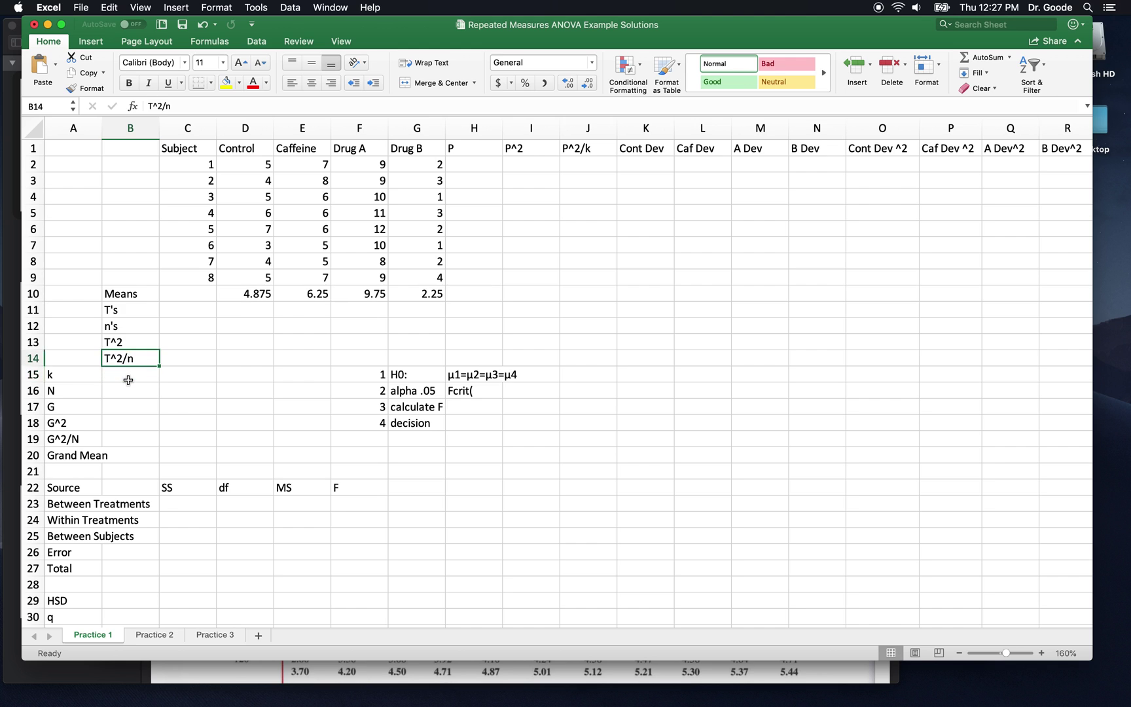
pyautogui.press('Right')
pyautogui.press('Right')
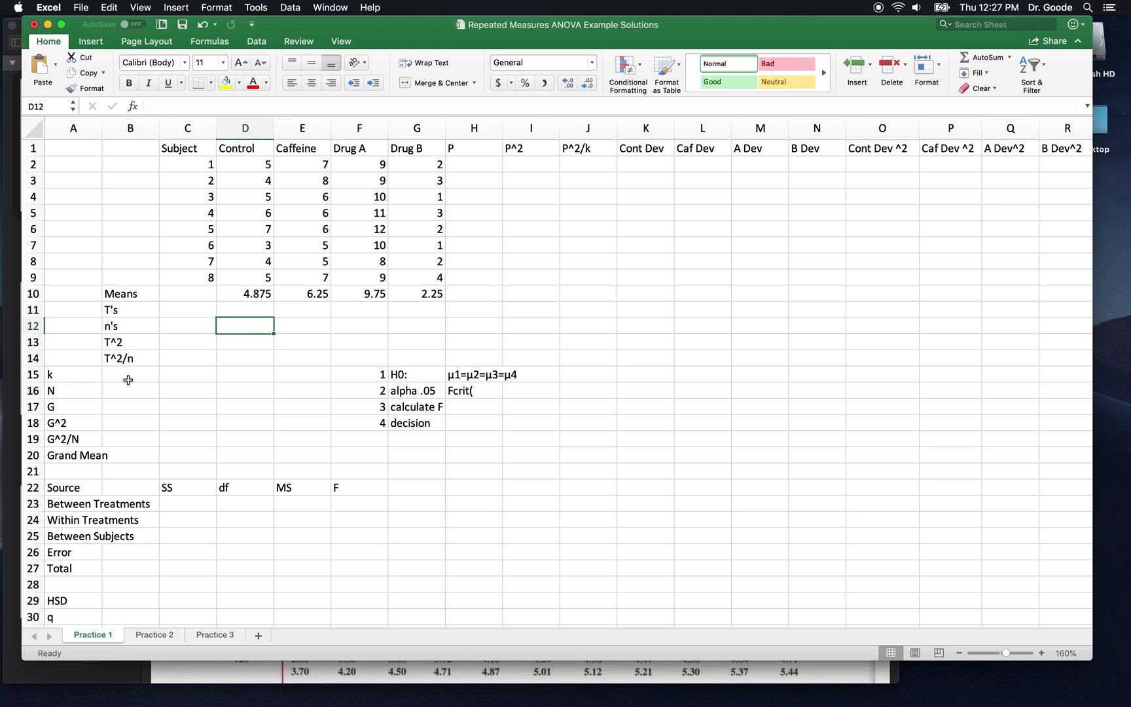
# Step: Enter =COUNT(D2:D9) in D12 and copy it across so every condition's n is 8
pyautogui.write('=coun9')
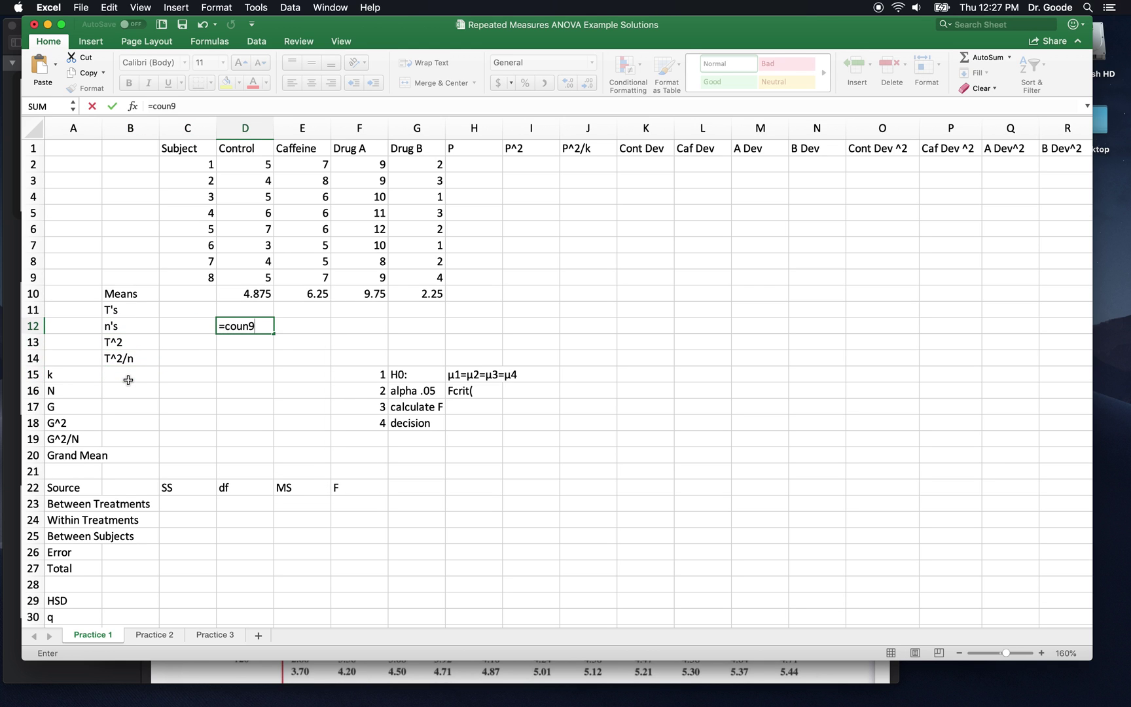
pyautogui.press('BackSpace')
pyautogui.write('t(')
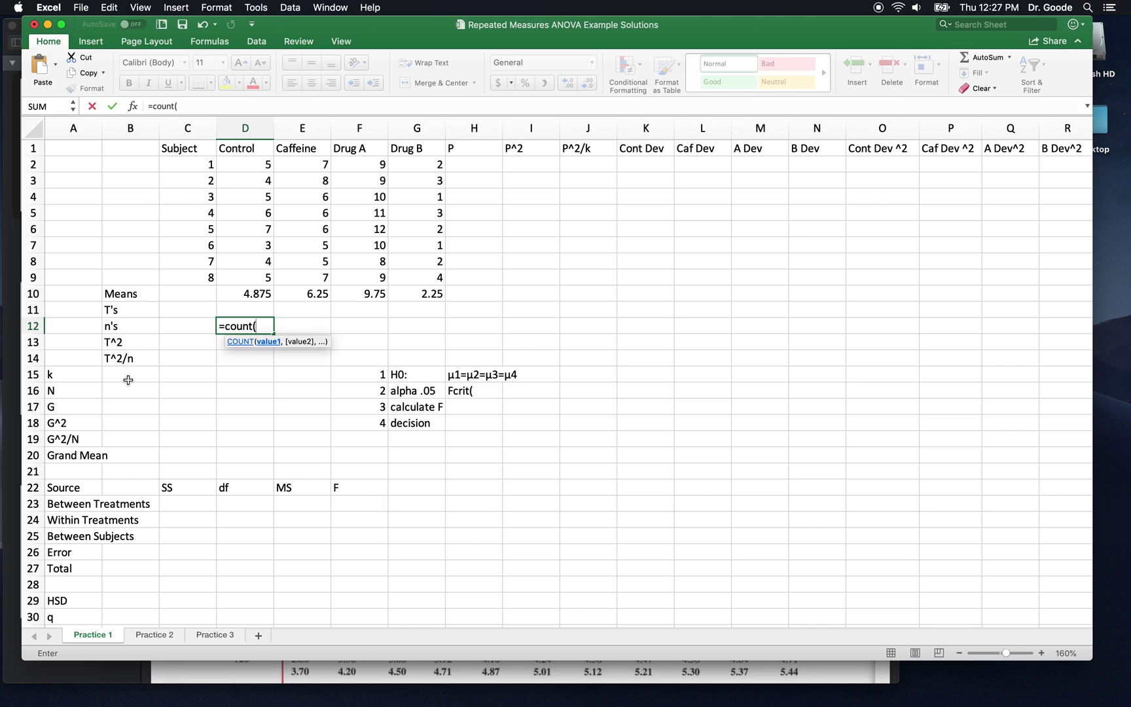
pyautogui.moveTo(249, 163); pyautogui.dragTo(255, 275)
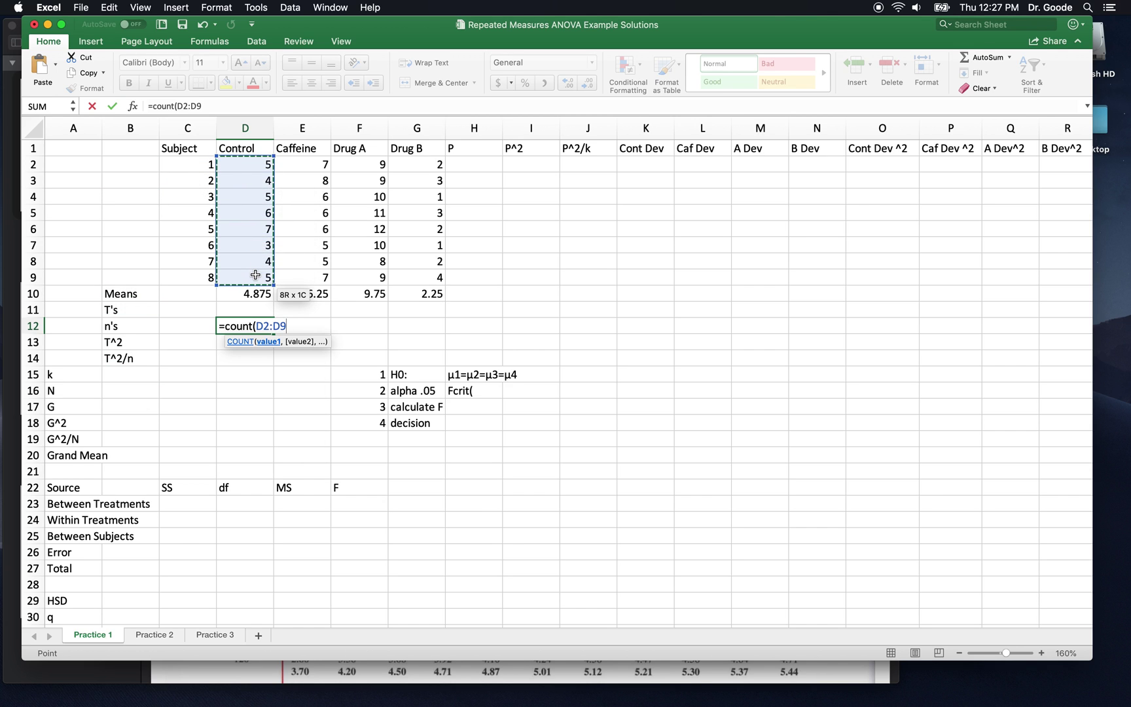
pyautogui.press('Return')
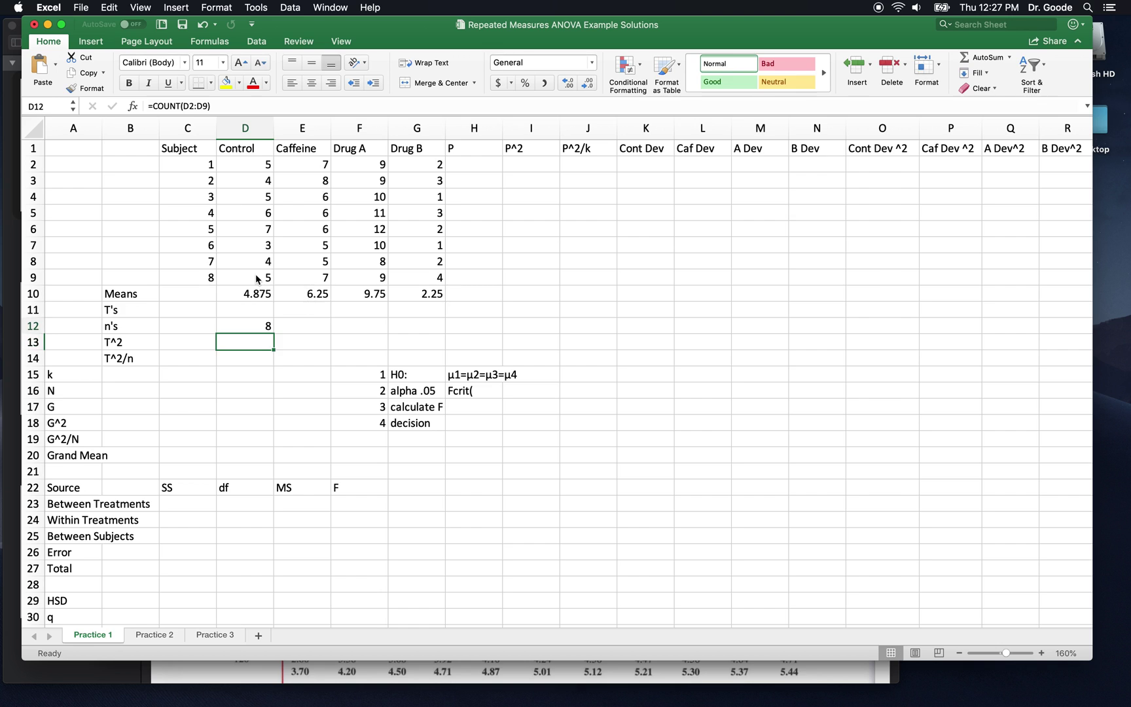
pyautogui.press('Up')
pyautogui.press('super+c')
pyautogui.hotkey('shift', 'Right')
pyautogui.hotkey('shift', 'Right')
pyautogui.hotkey('shift', 'Right')
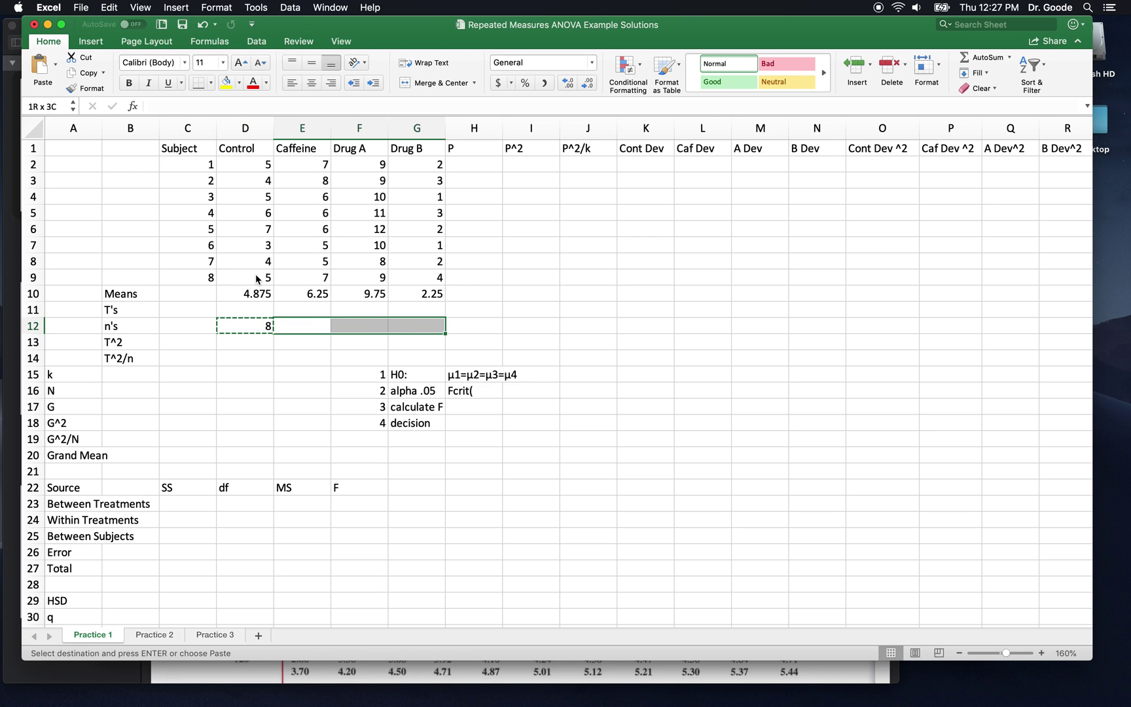
pyautogui.press('super+v')
pyautogui.press('Down')
pyautogui.press('Down')
pyautogui.press('Down')
pyautogui.press('Down')
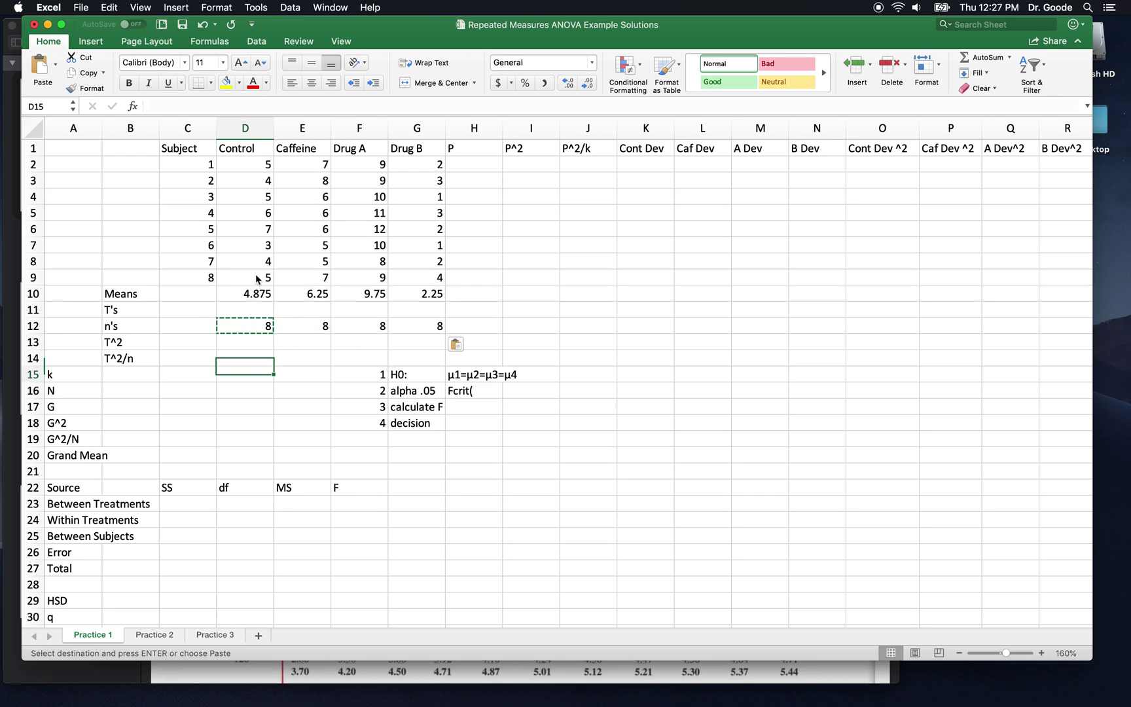
# Step: Set k to 4 by counting the Means row and N to 32 by counting D2:G9
pyautogui.press('Left')
pyautogui.press('Left')
pyautogui.press('Left')
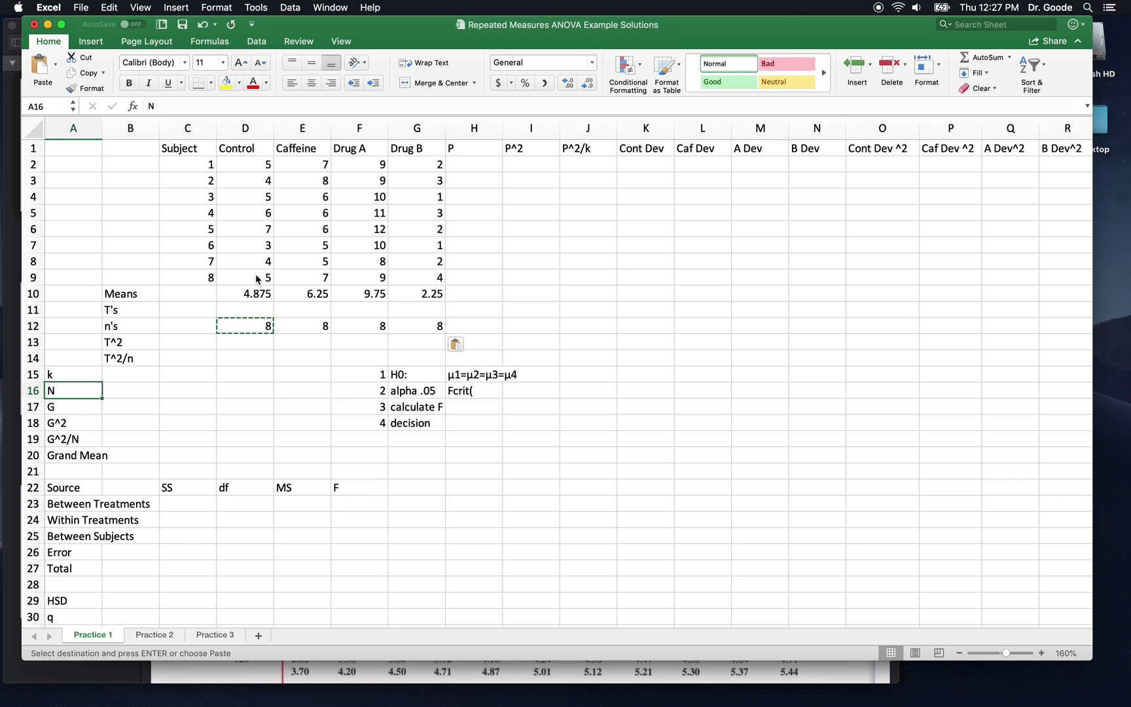
pyautogui.press('Up')
pyautogui.press('Right')
pyautogui.write('=con')
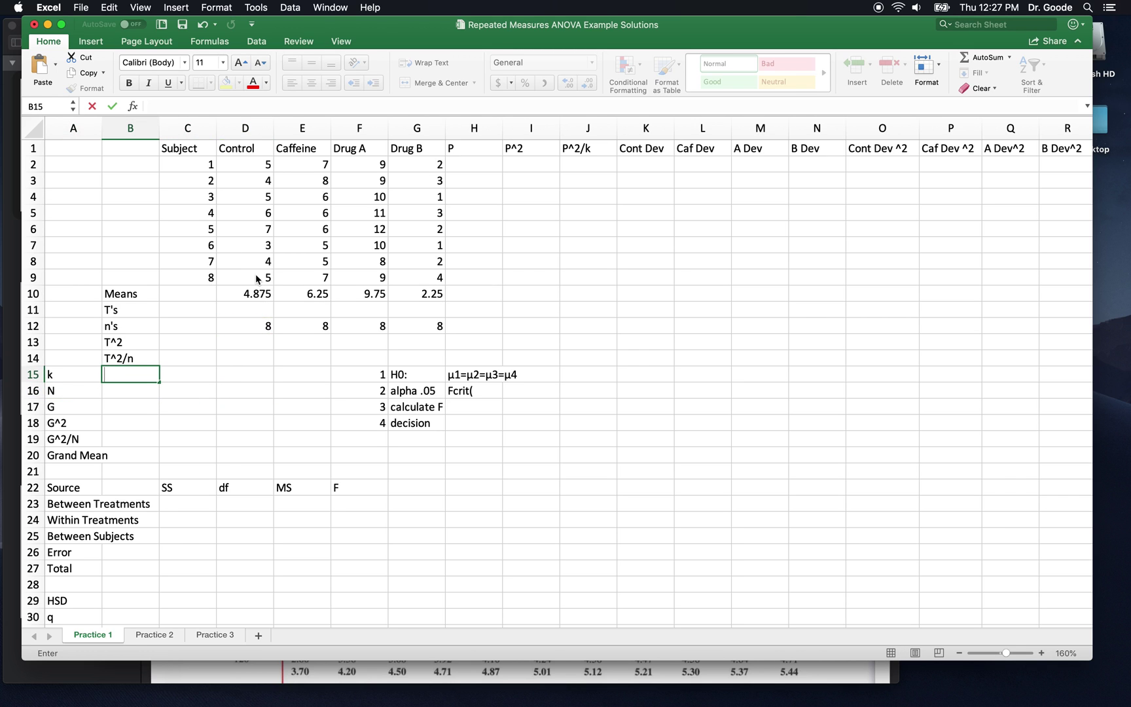
pyautogui.write('unt(')
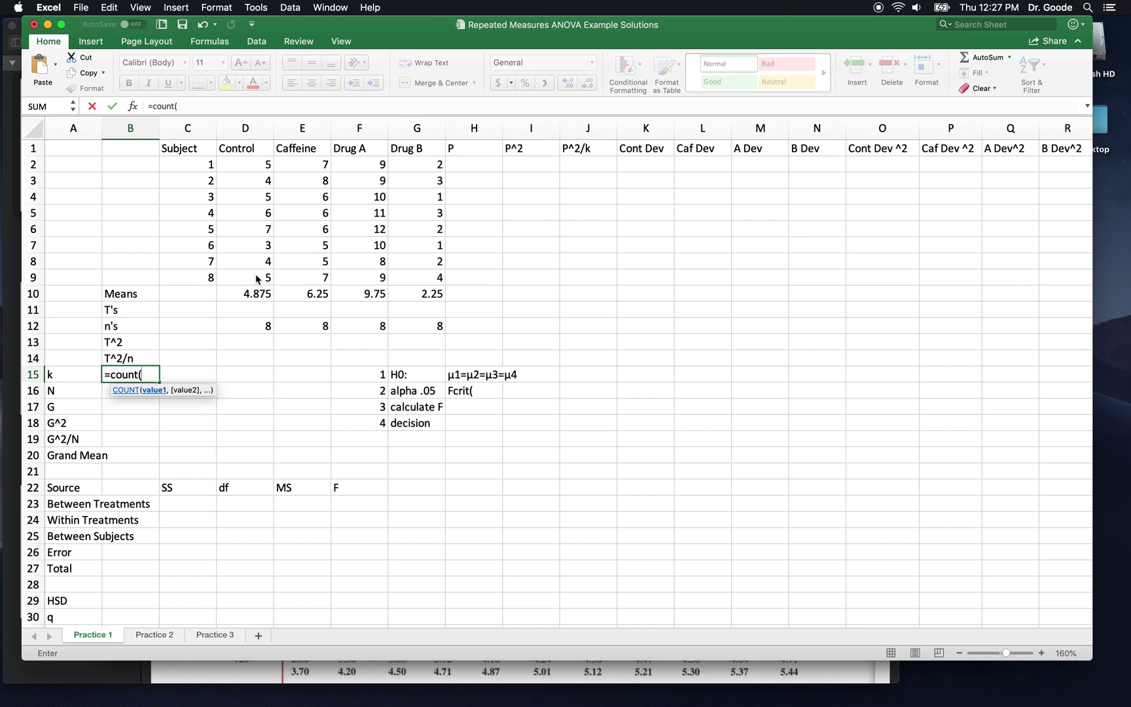
pyautogui.moveTo(224, 292); pyautogui.dragTo(403, 290)
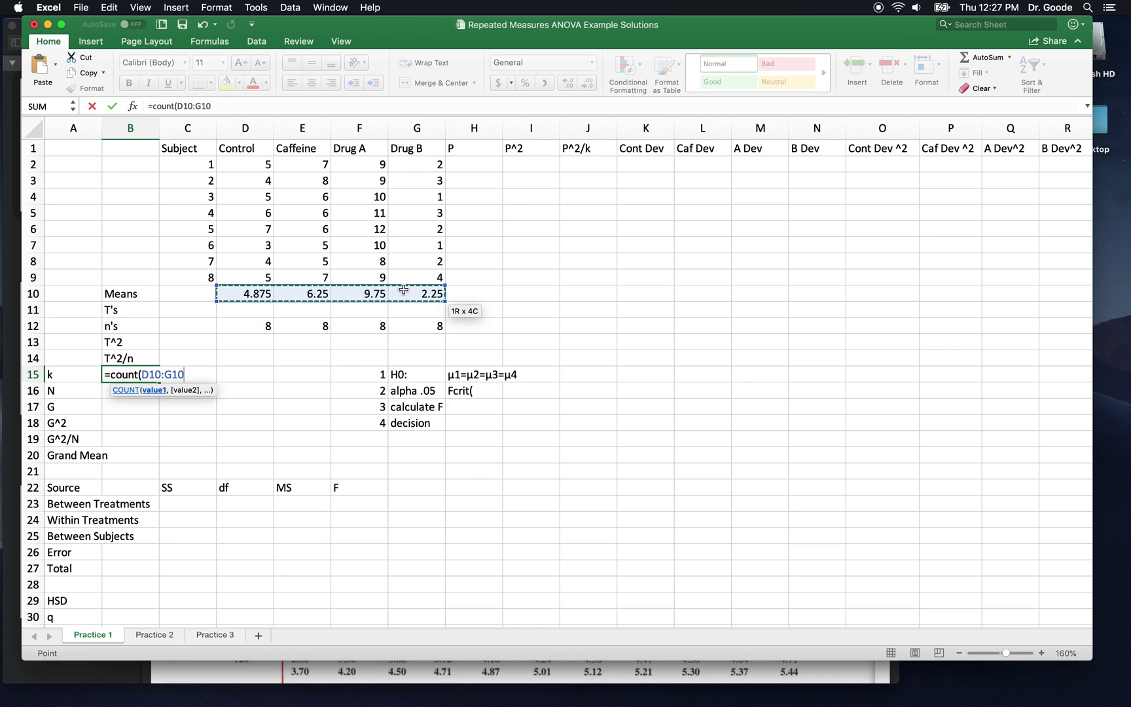
pyautogui.press('Return')
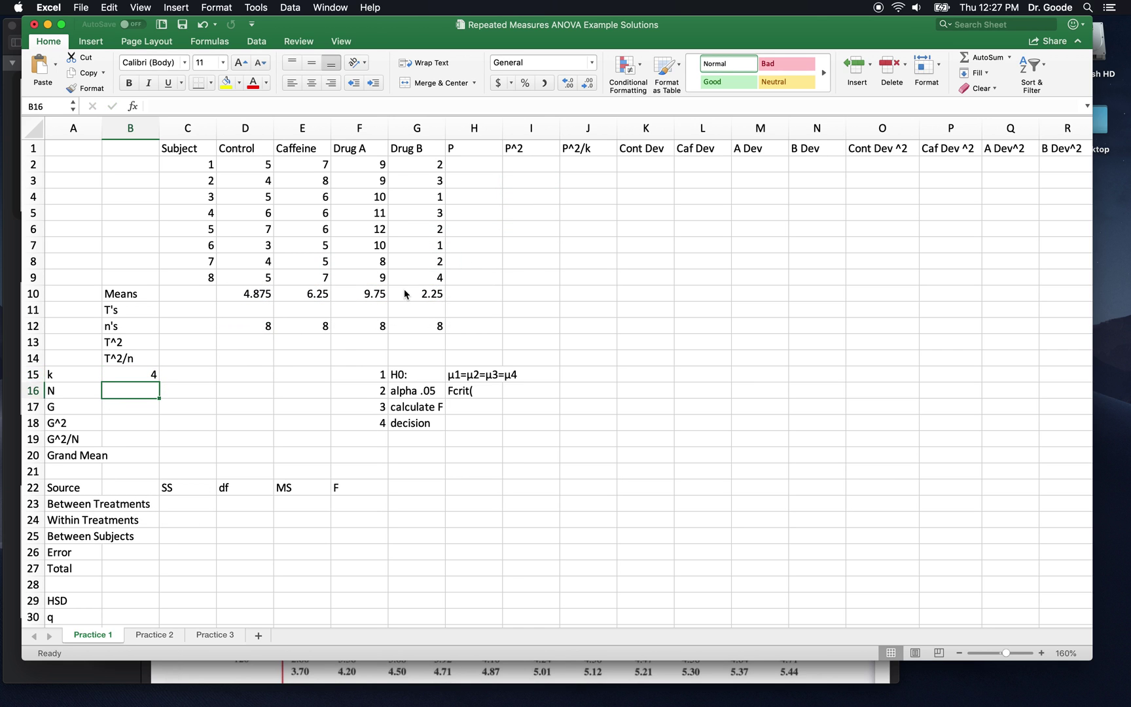
pyautogui.write('=count(')
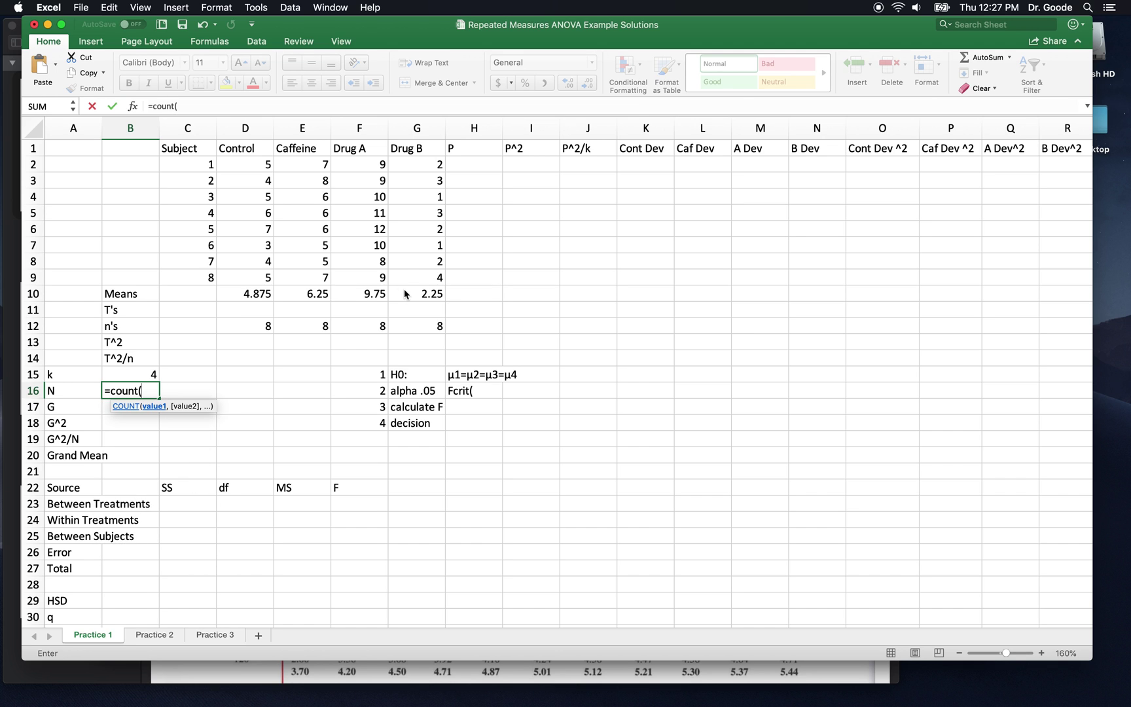
pyautogui.moveTo(252, 165); pyautogui.dragTo(432, 286)
pyautogui.press('Return')
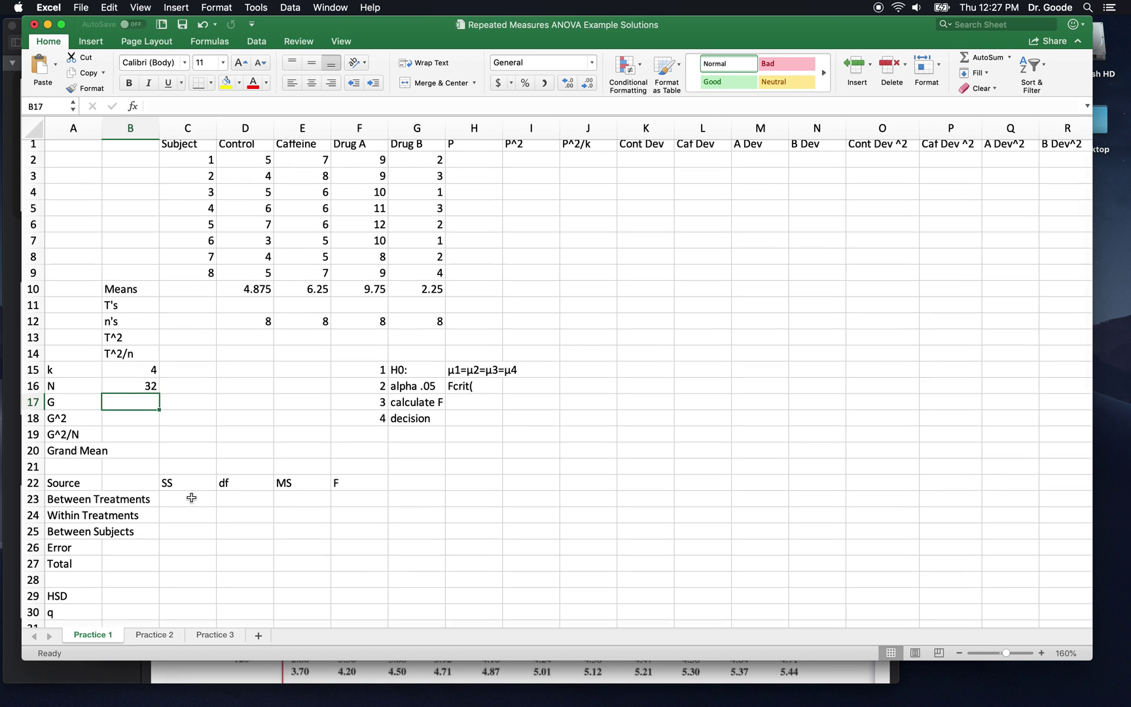
# Step: Enter Between Treatments df =B15-1 (3) and Within Treatments df =B16-B15 (28)
pyautogui.scroll(-1, 190, 497)
pyautogui.click(263, 477)
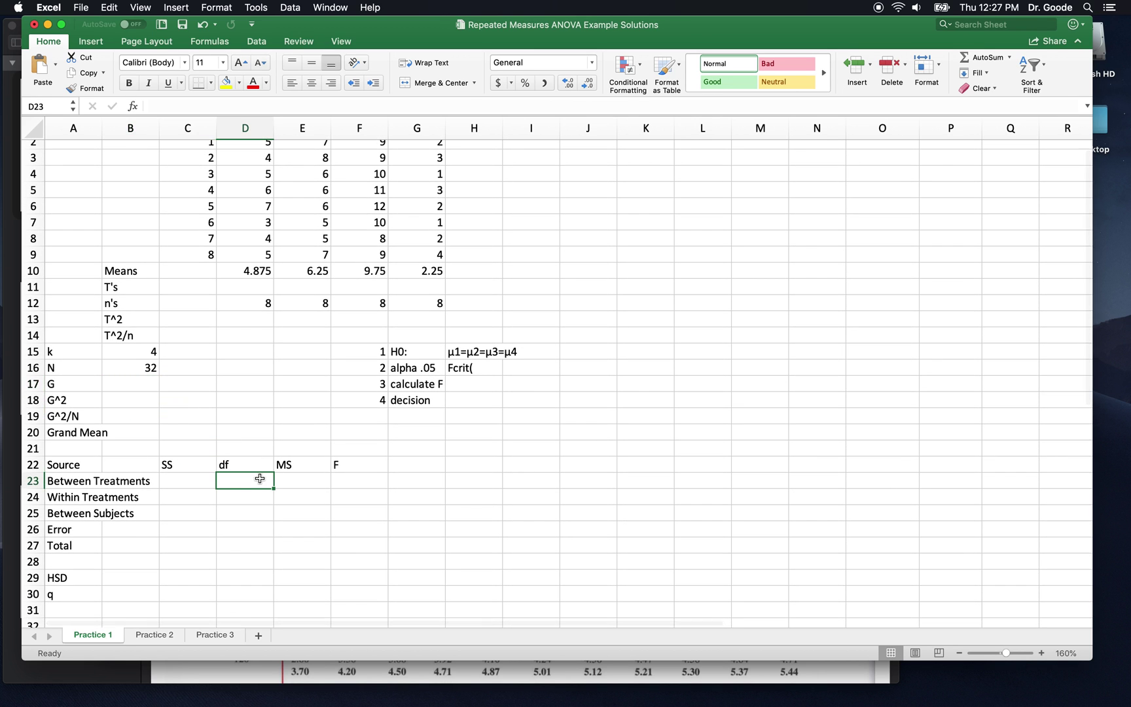
pyautogui.write('=')
pyautogui.click(148, 354)
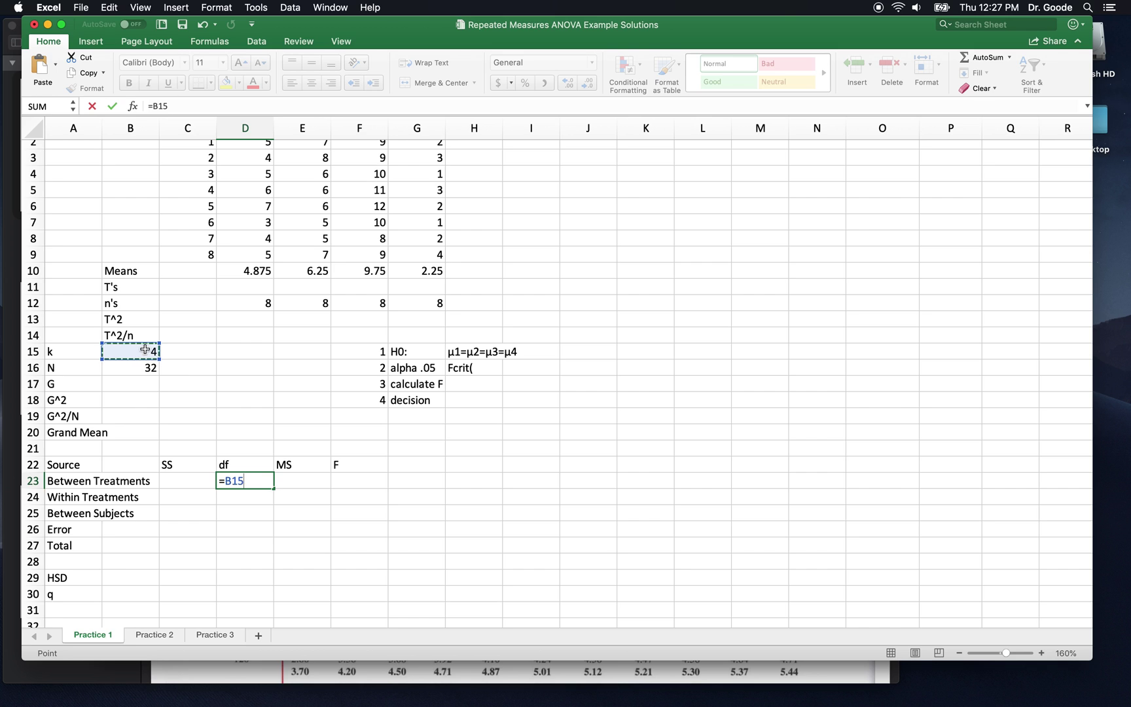
pyautogui.write('-1')
pyautogui.press('Return')
pyautogui.write('=')
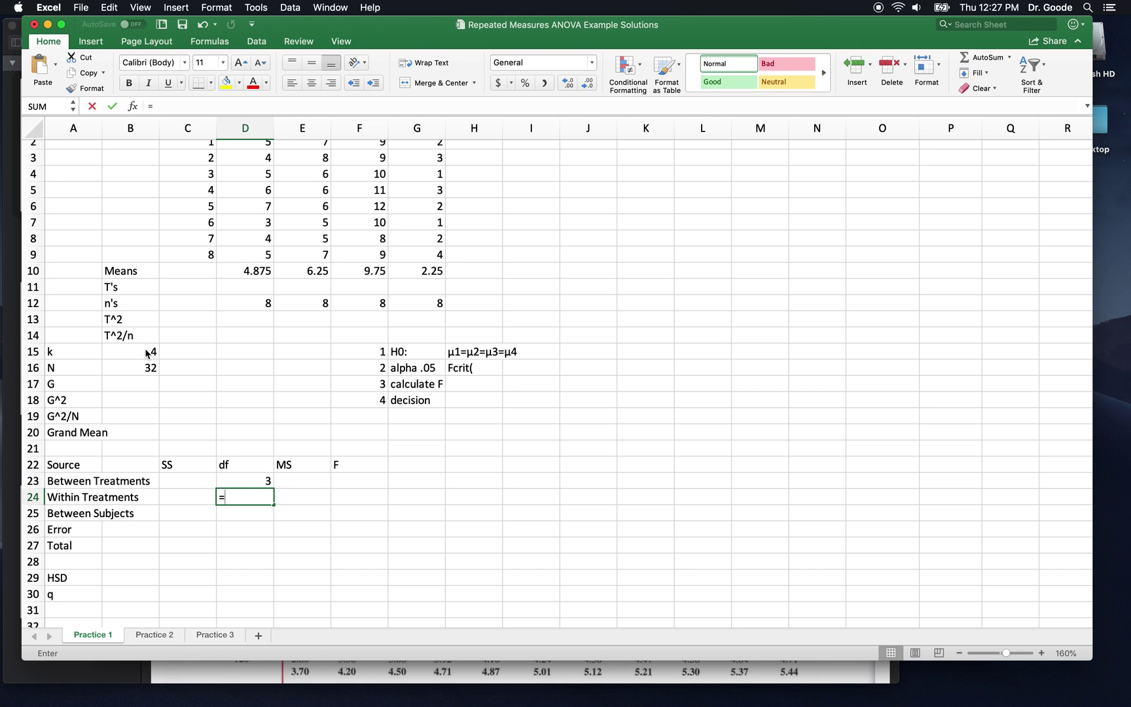
pyautogui.click(120, 368)
pyautogui.write('-')
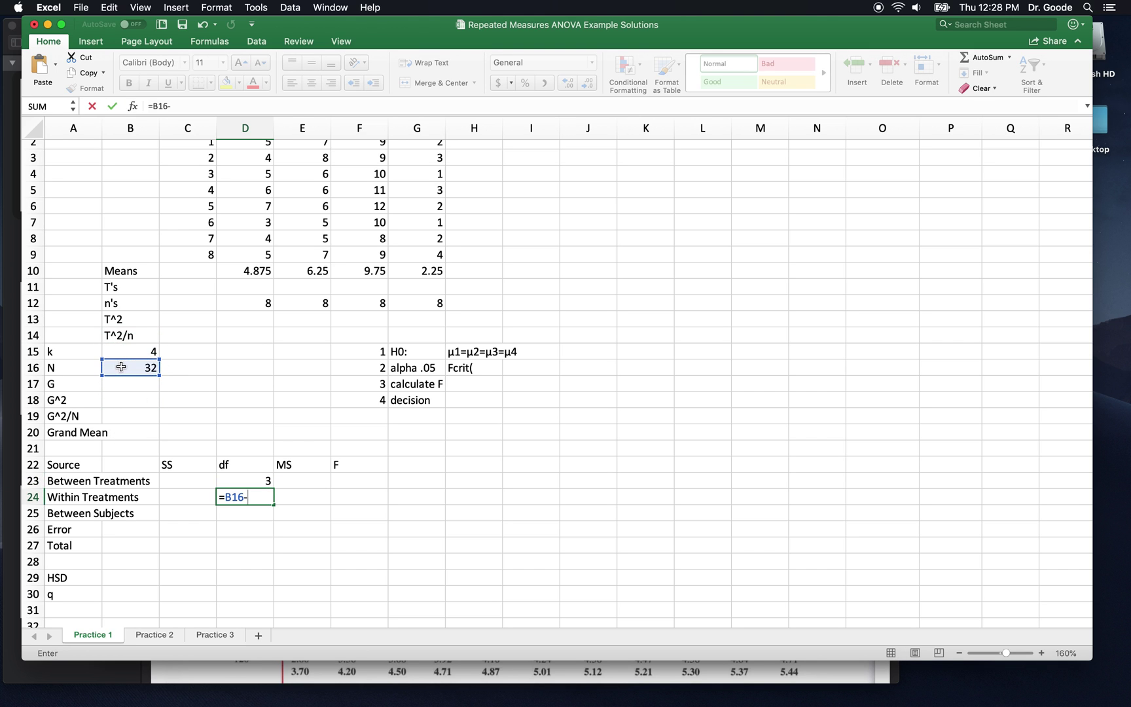
pyautogui.click(124, 353)
pyautogui.press('Return')
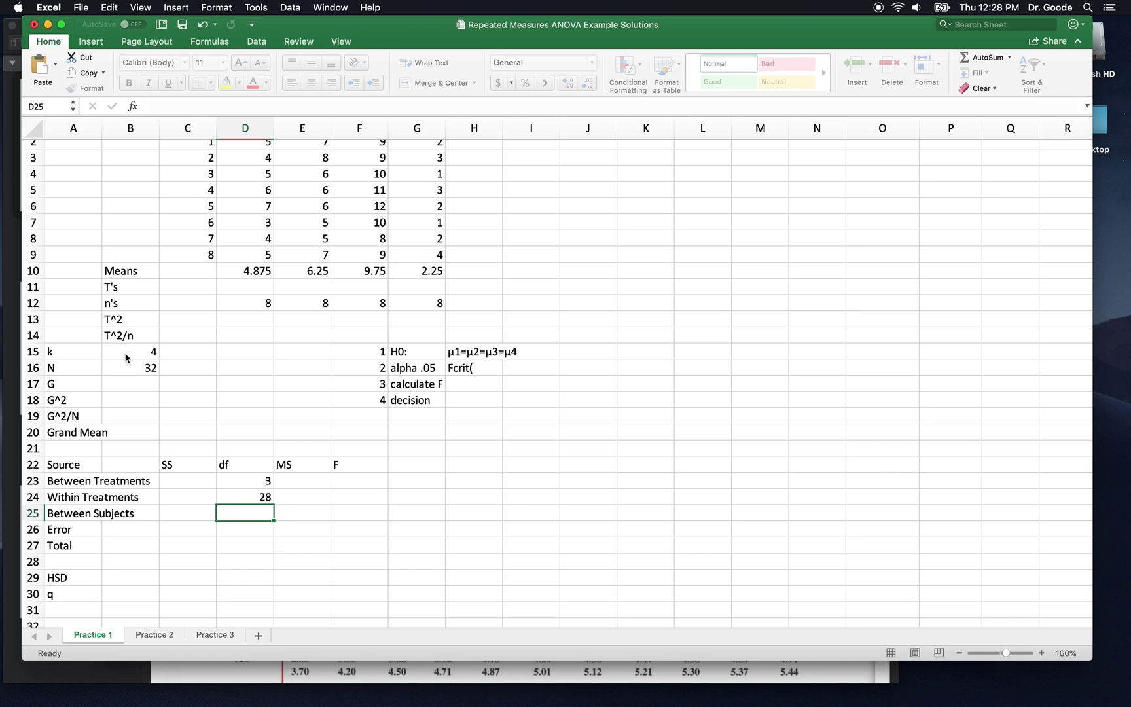
# Step: Total the df with =SUM(D23:D24), giving 31
pyautogui.press('Down')
pyautogui.press('Down')
pyautogui.write('=')
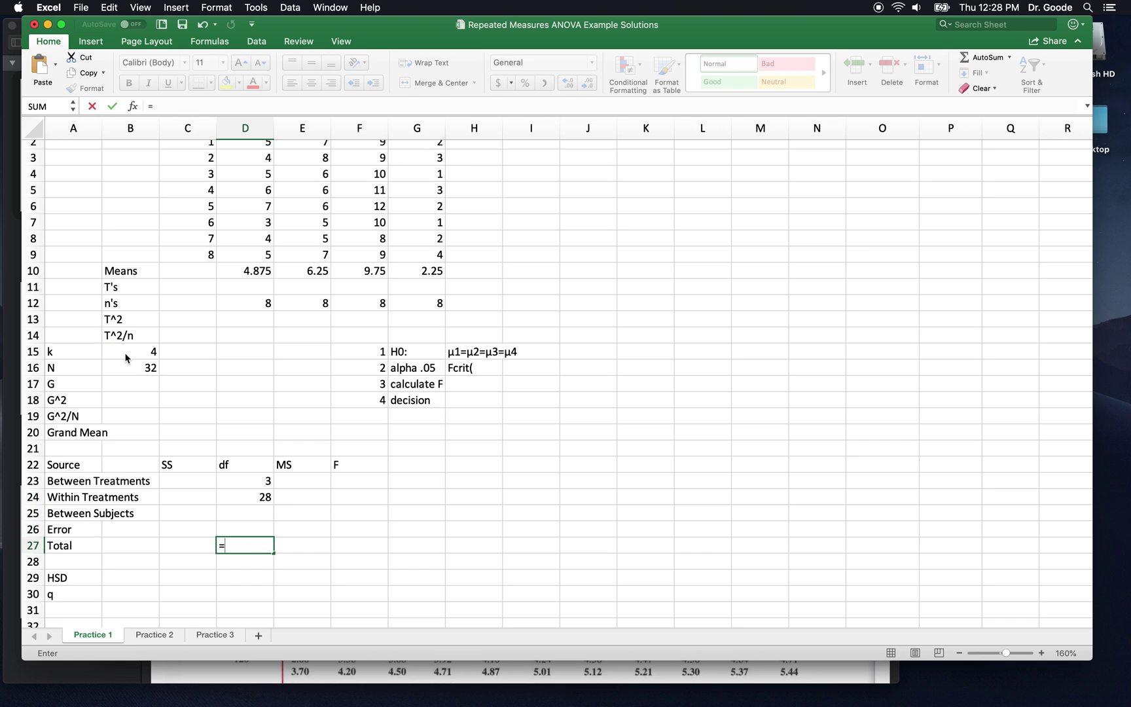
pyautogui.write('sum(')
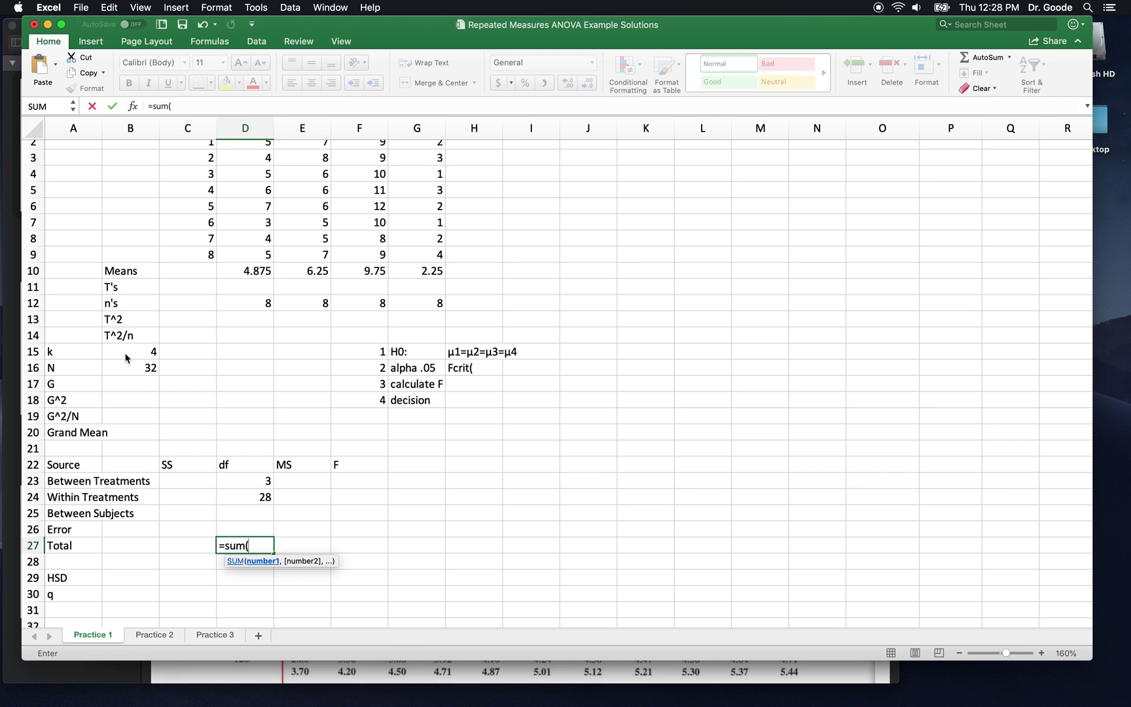
pyautogui.moveTo(242, 481); pyautogui.dragTo(249, 502)
pyautogui.press('Return')
pyautogui.press('Up')
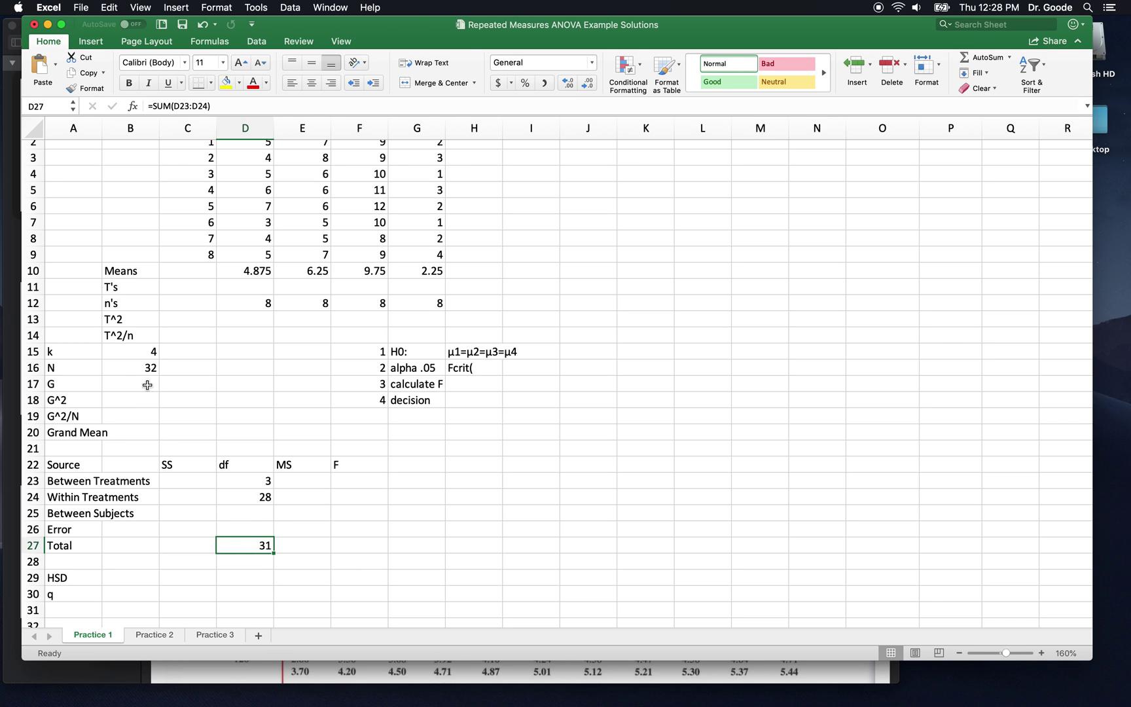
# Step: Check the N formula and the Between Treatments, Within Treatments and Total df formulas
pyautogui.click(126, 368)
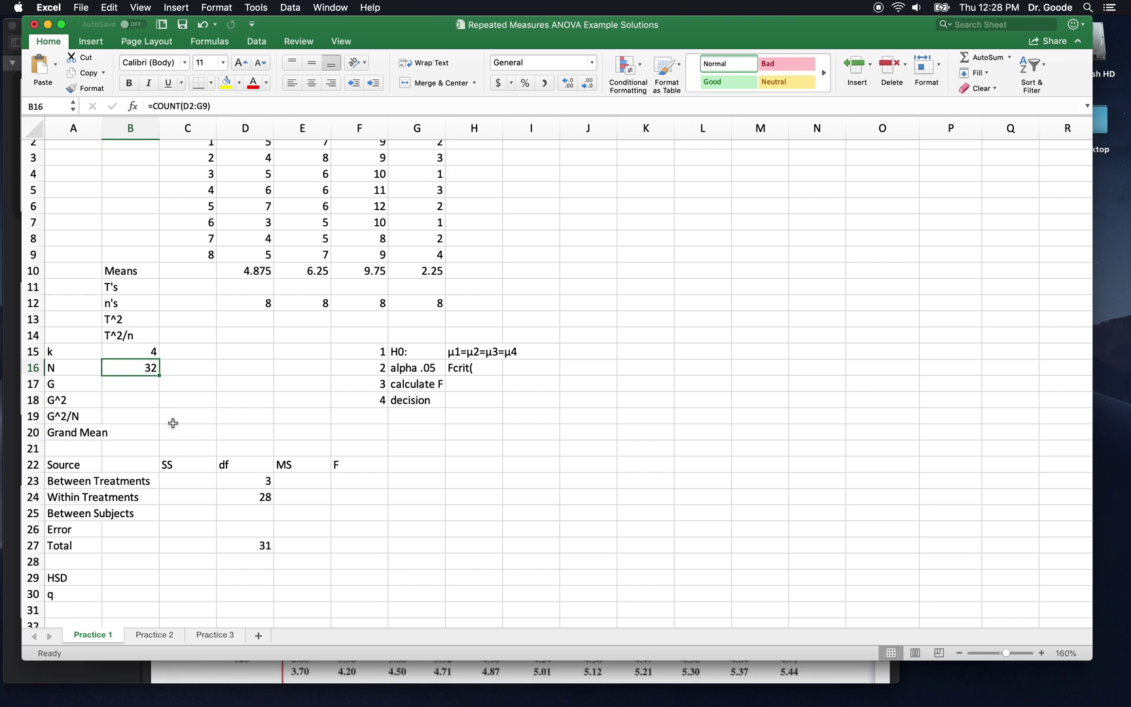
pyautogui.click(250, 549)
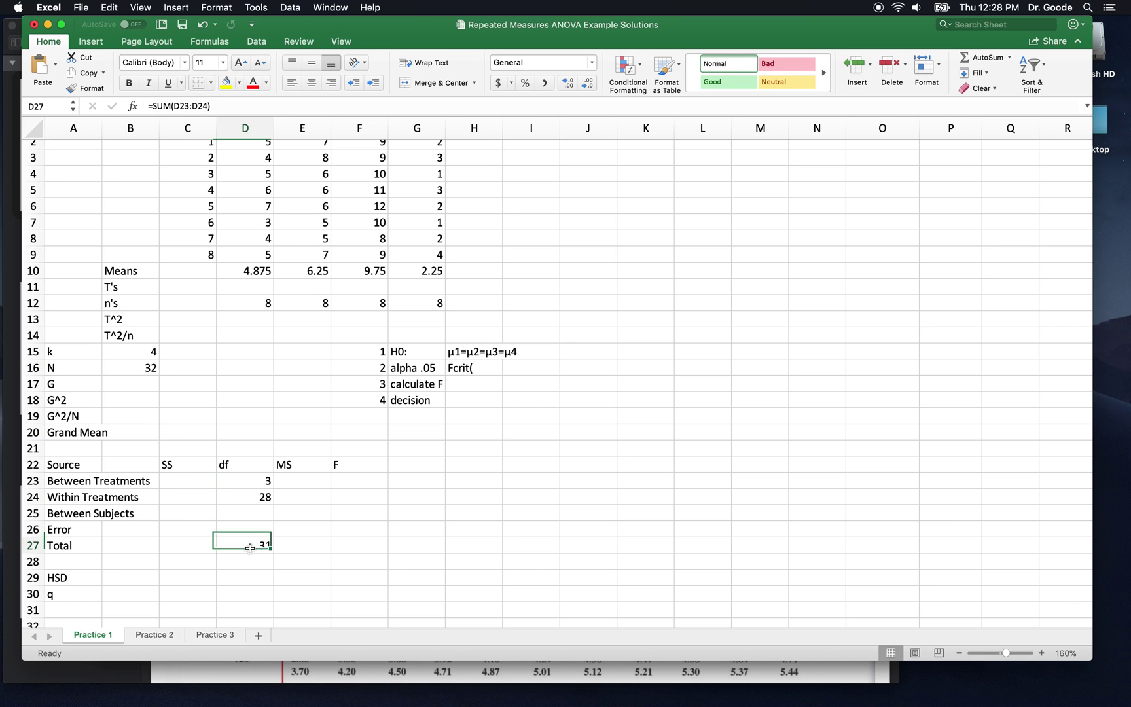
pyautogui.click(253, 482)
pyautogui.click(247, 548)
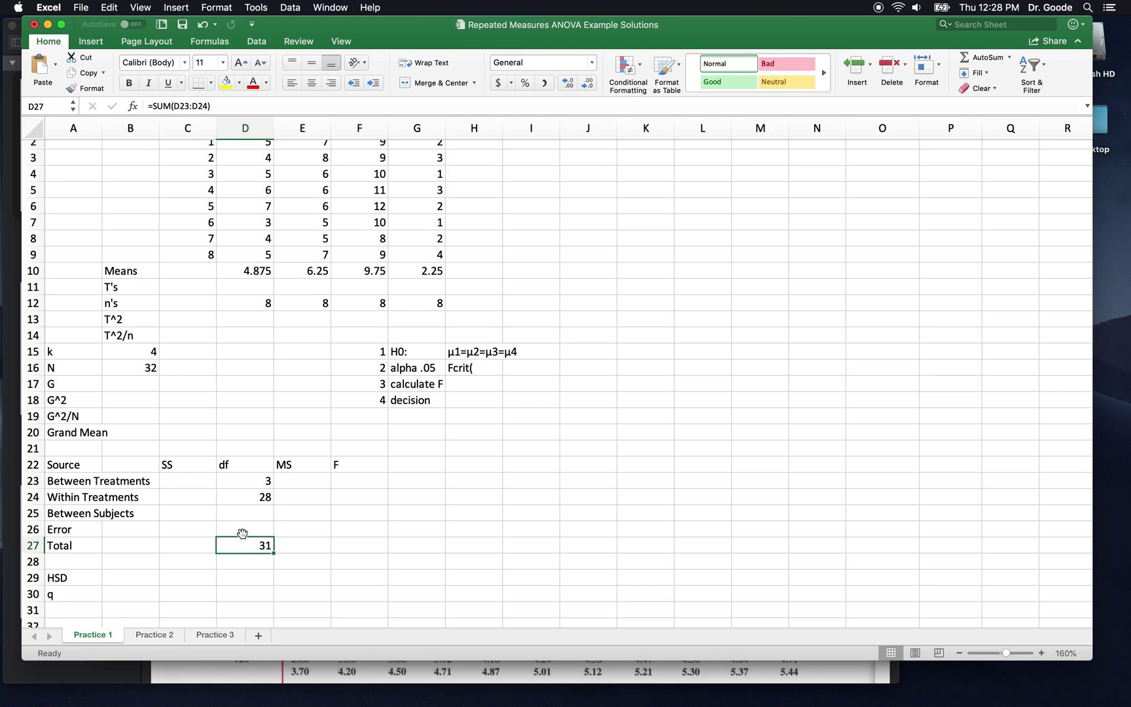
pyautogui.click(243, 482)
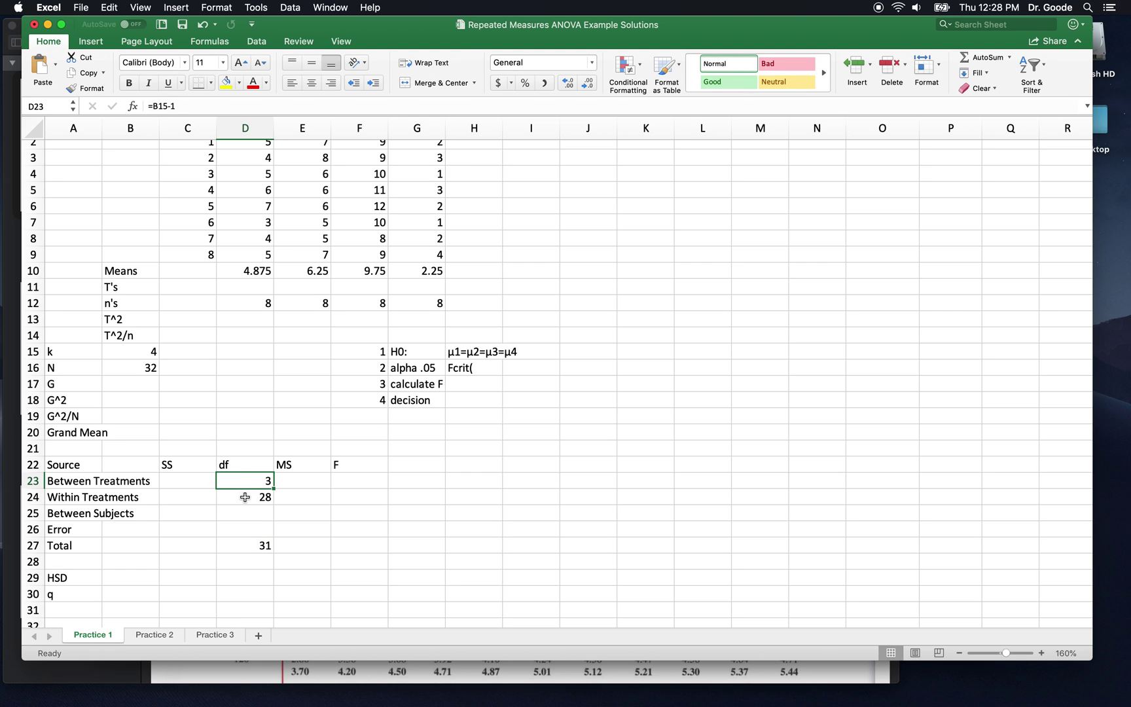
pyautogui.click(245, 498)
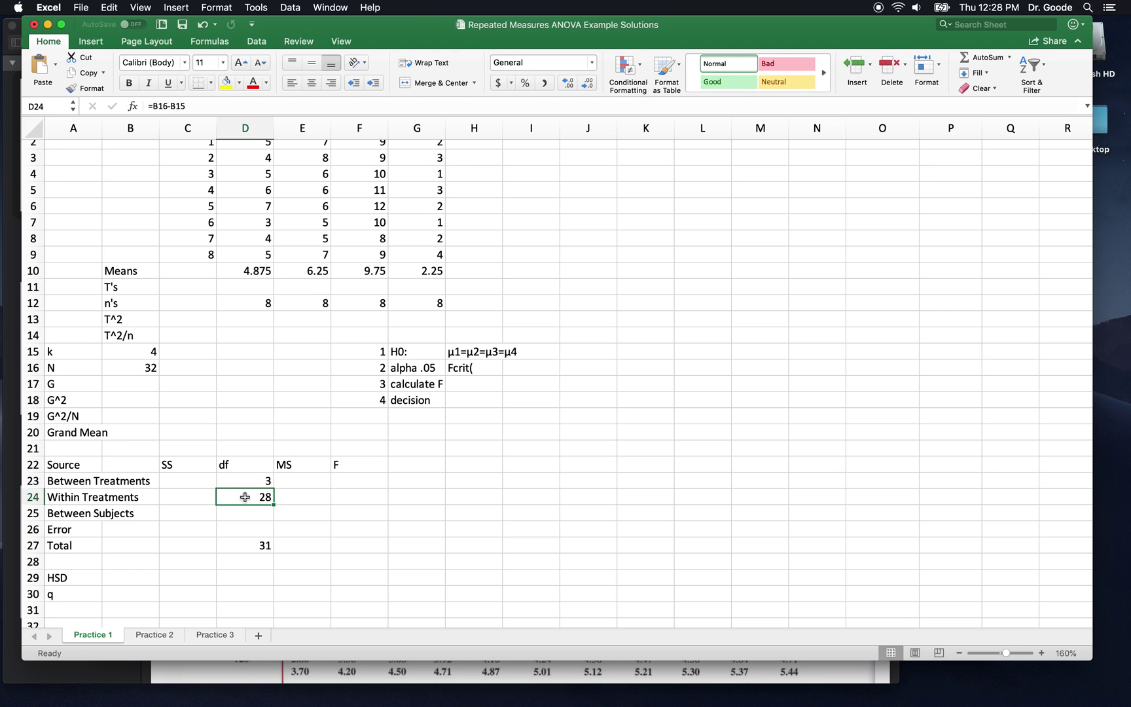
# Step: Review the Between Treatments, Within Treatments, Between Subjects and Total SS cells
pyautogui.click(197, 481)
pyautogui.click(191, 498)
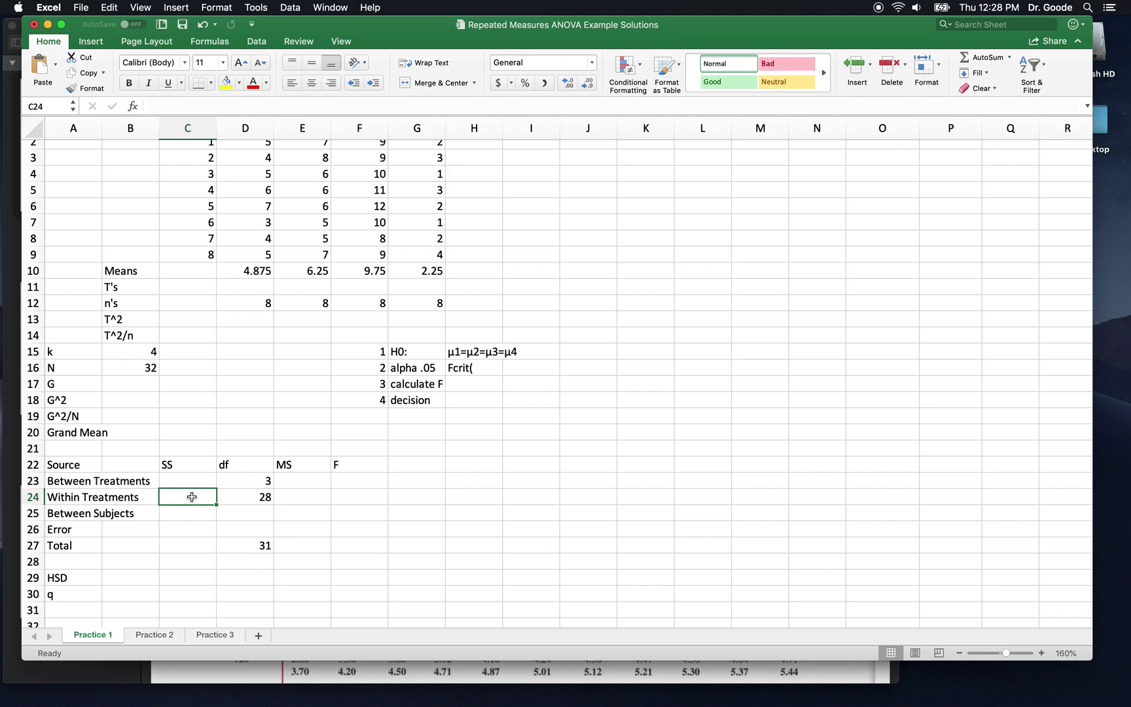
pyautogui.click(181, 546)
pyautogui.click(178, 512)
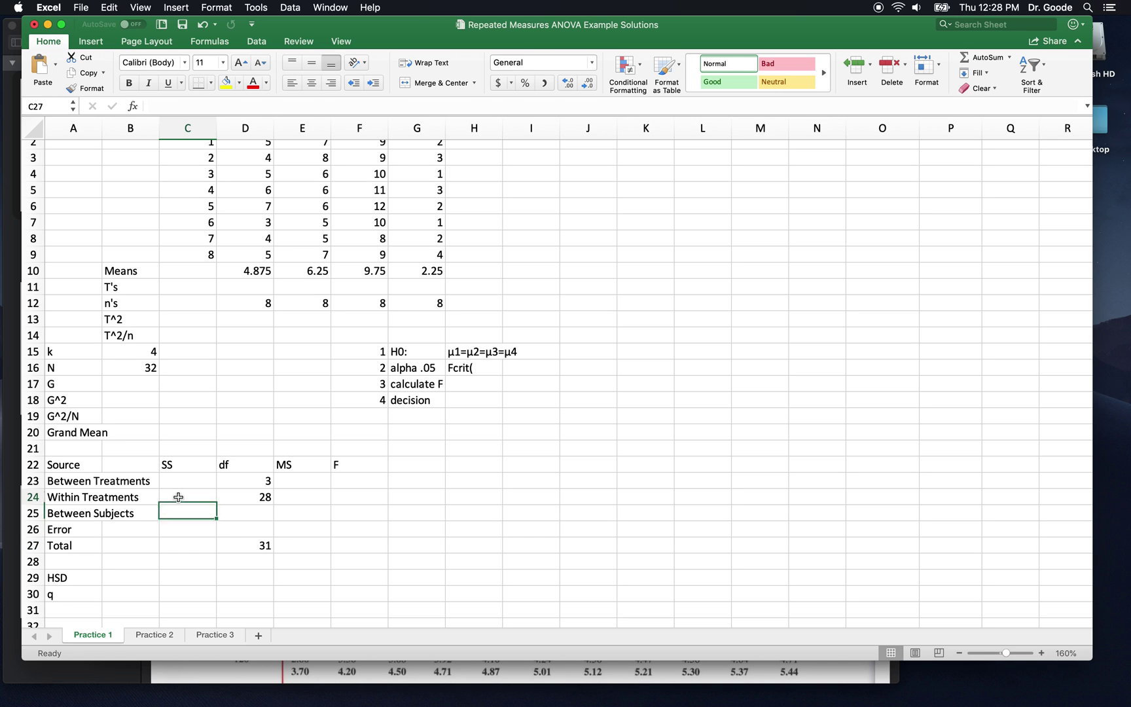
pyautogui.click(178, 499)
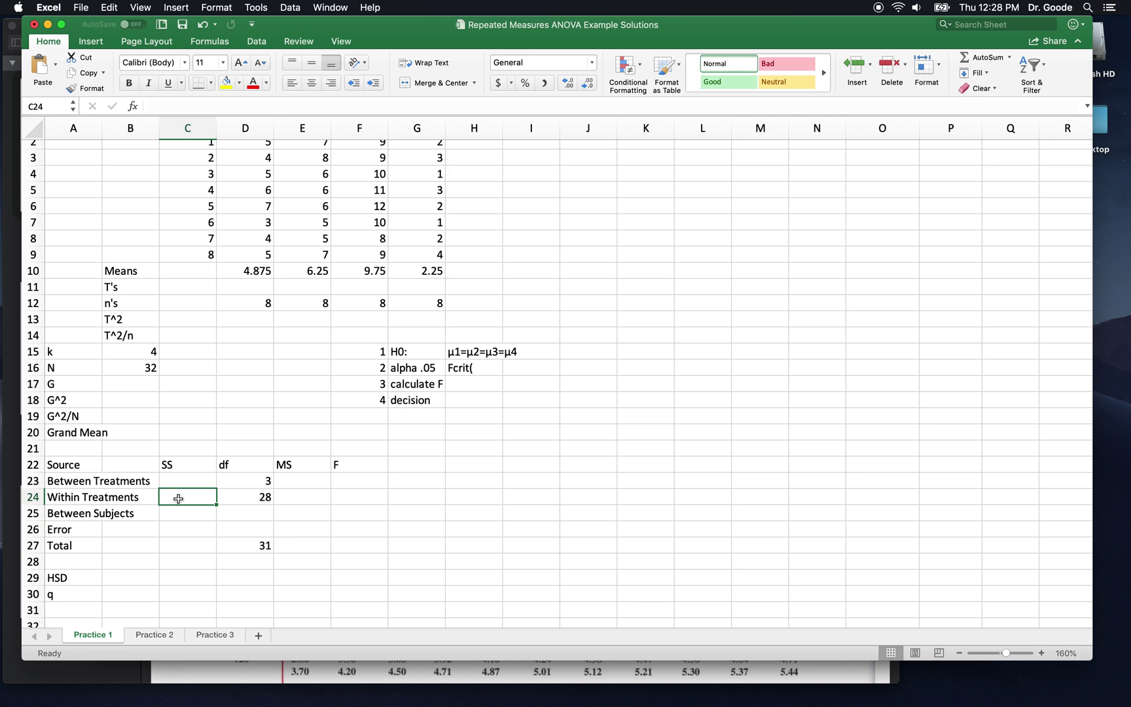
pyautogui.click(172, 547)
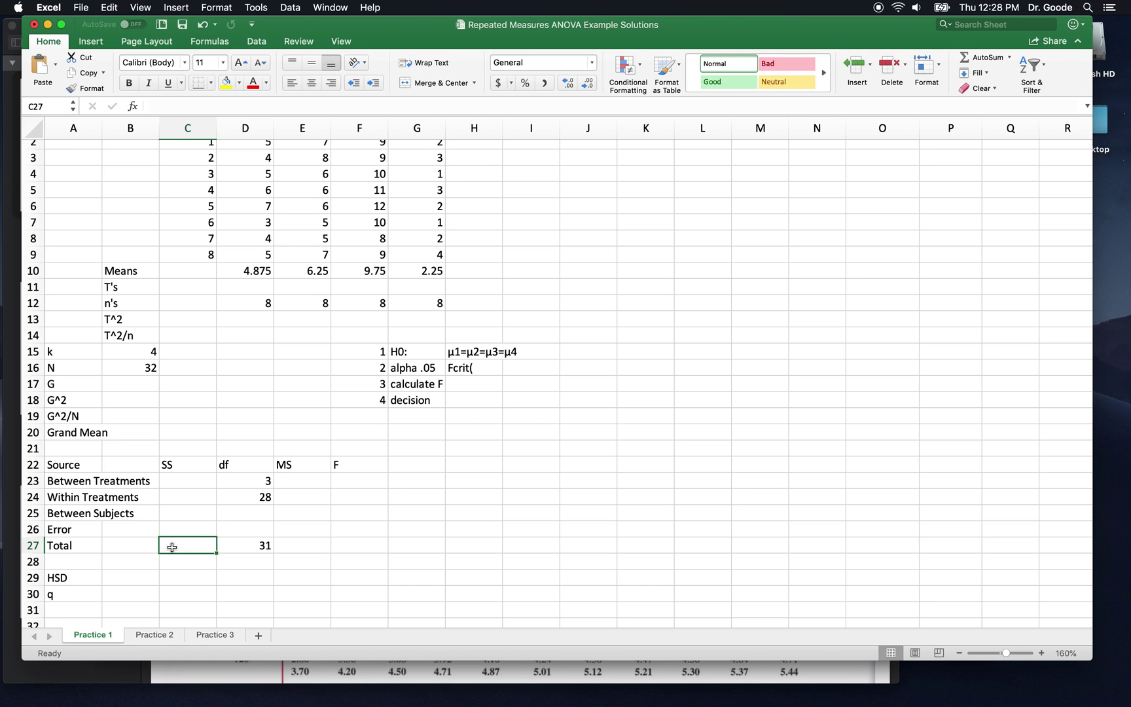
pyautogui.click(171, 492)
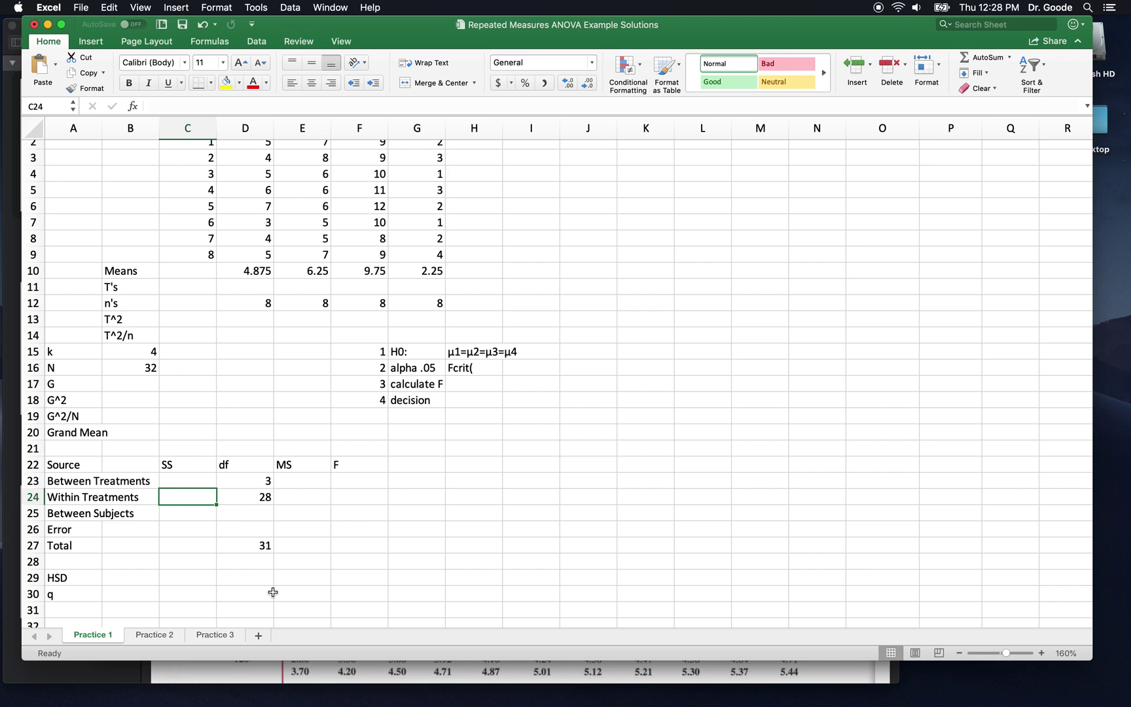
# Step: Recheck the df formulas, then open the Fcrit note beside alpha .05 for editing
pyautogui.click(246, 545)
pyautogui.click(246, 497)
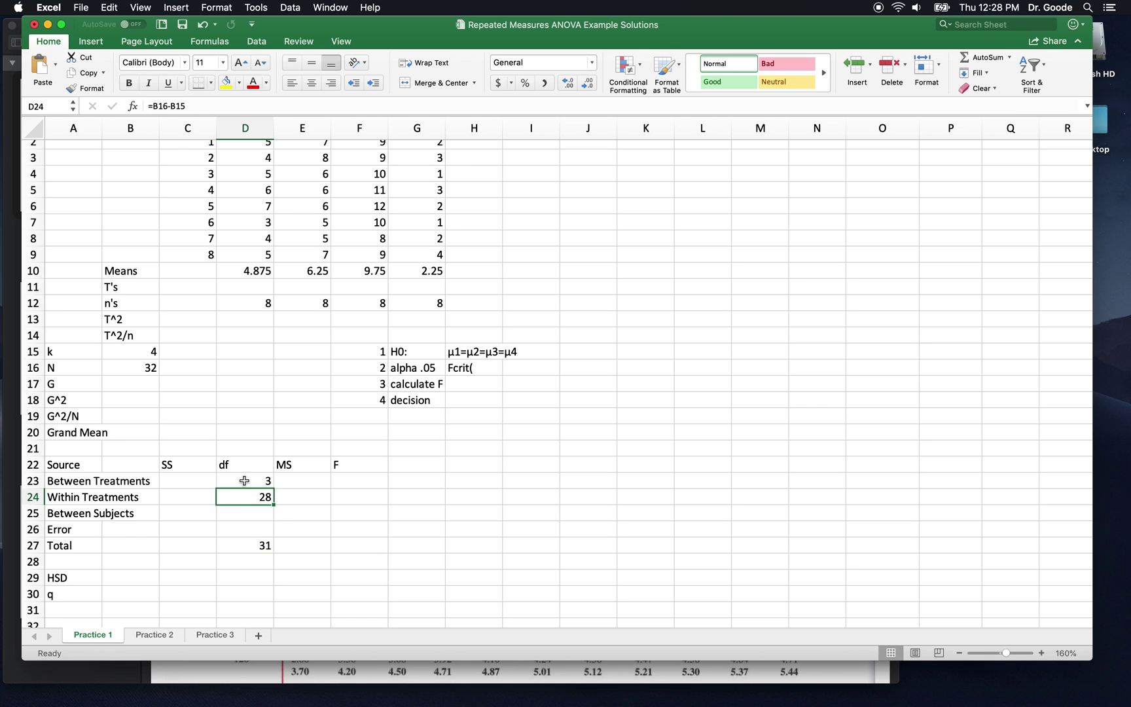
pyautogui.click(244, 481)
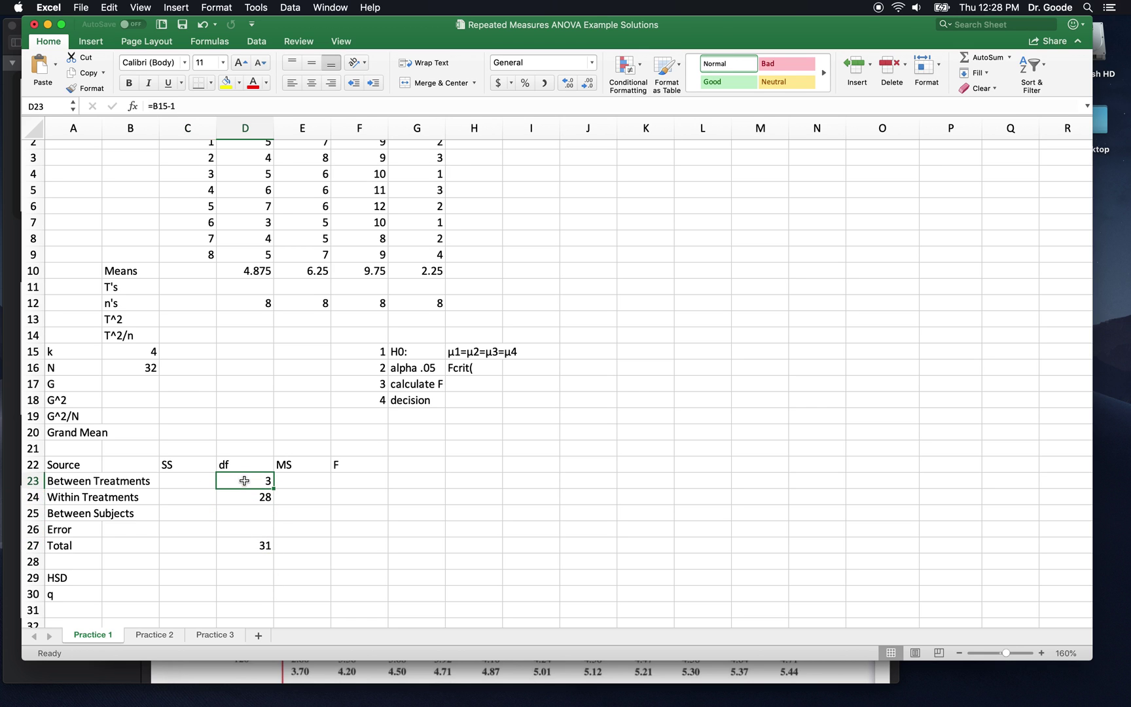
pyautogui.click(461, 367)
pyautogui.click(319, 107)
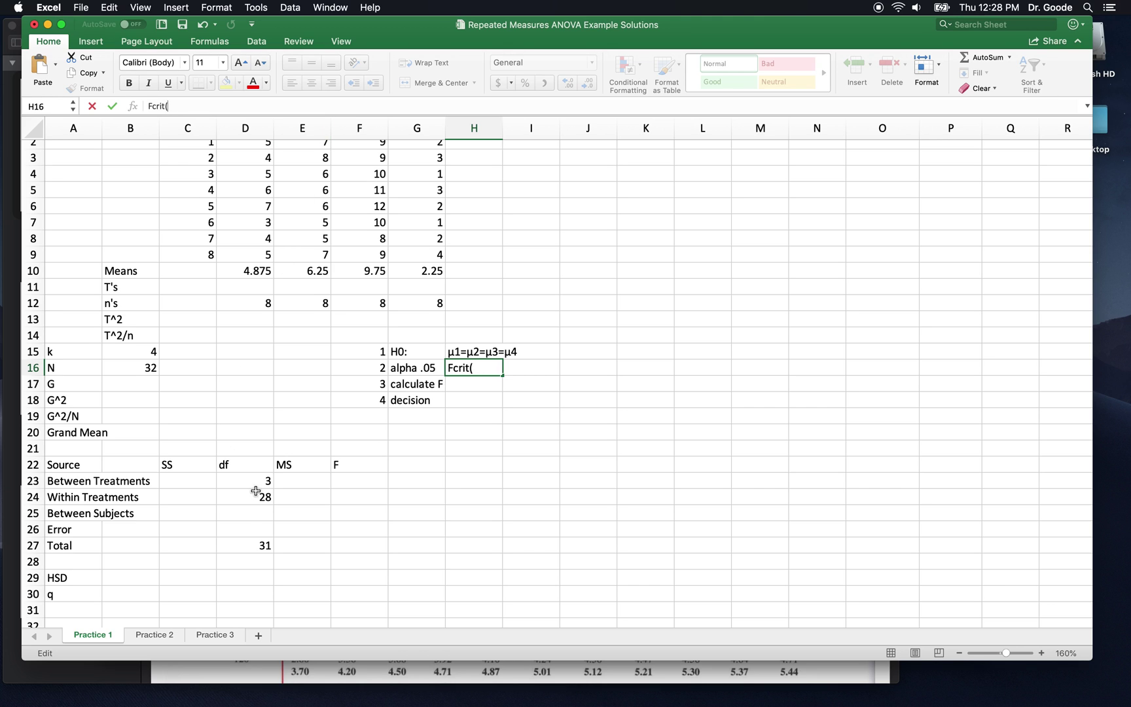
# Step: Enter the Between Subjects df as =D12-1, giving 7
pyautogui.click(249, 517)
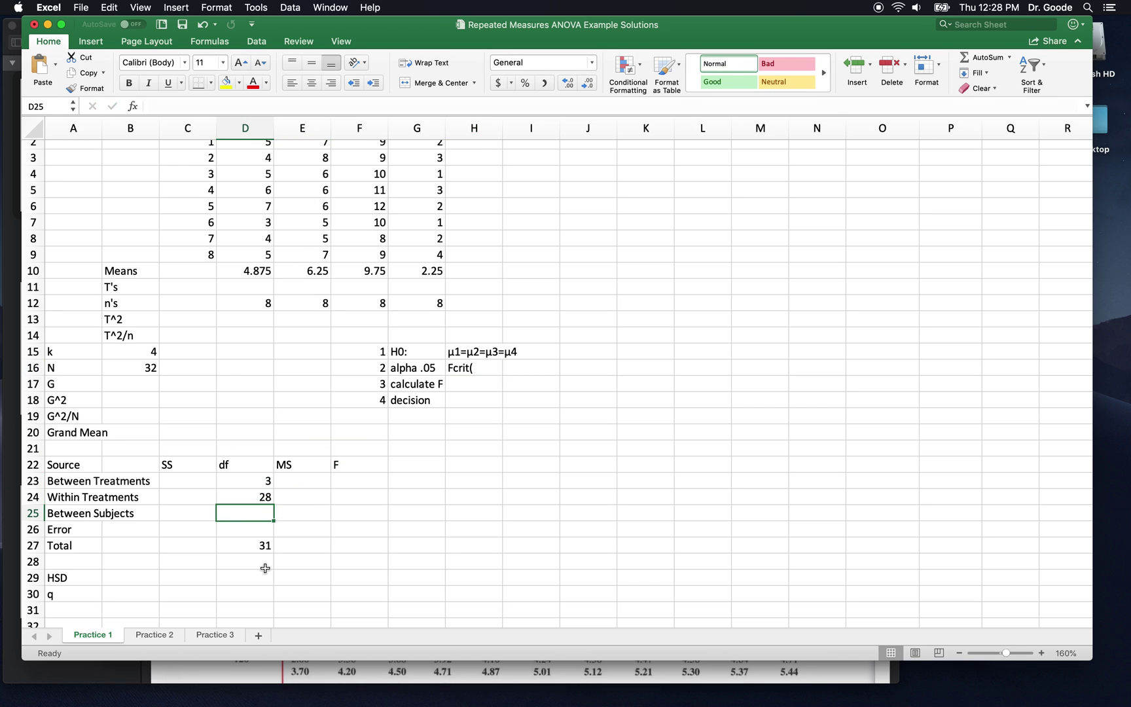
pyautogui.write('=')
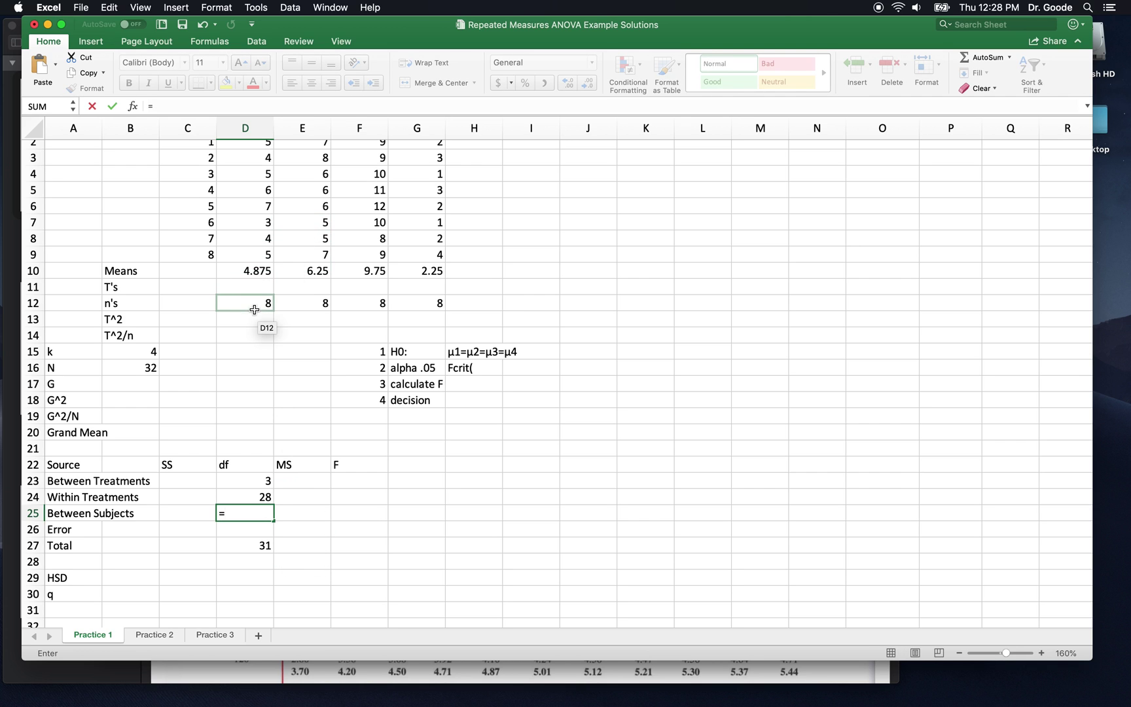
pyautogui.click(255, 306)
pyautogui.write('-1')
pyautogui.press('Return')
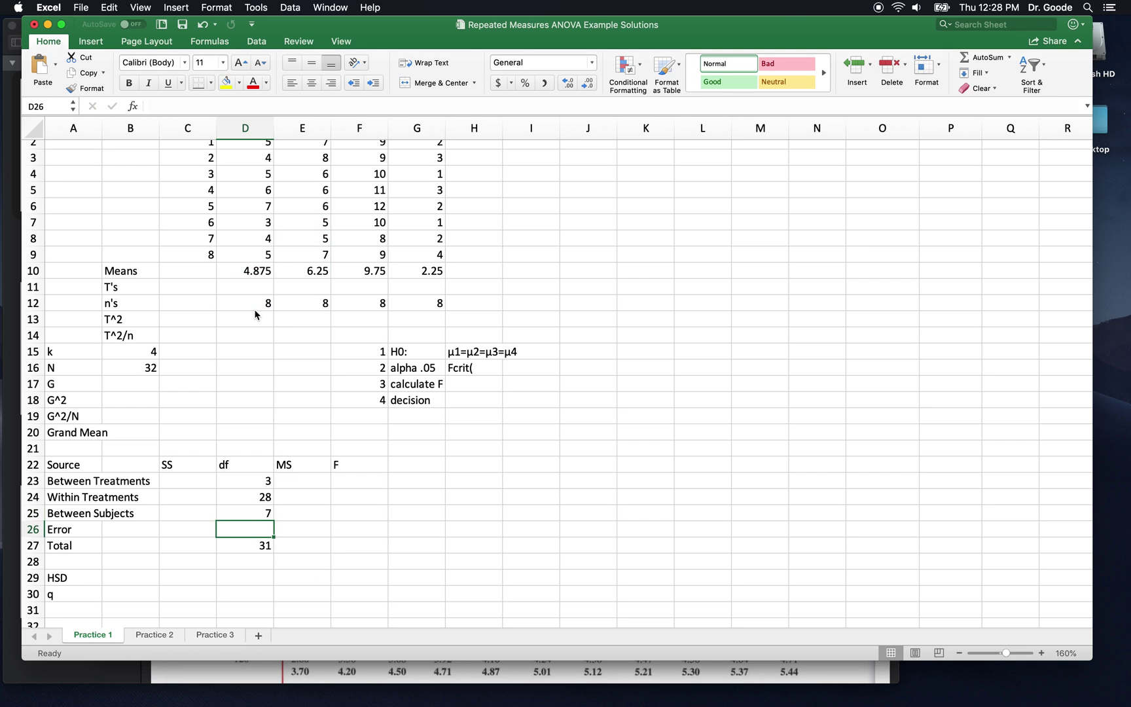
# Step: Enter the Error df as =D24-D25, giving 21
pyautogui.write('=')
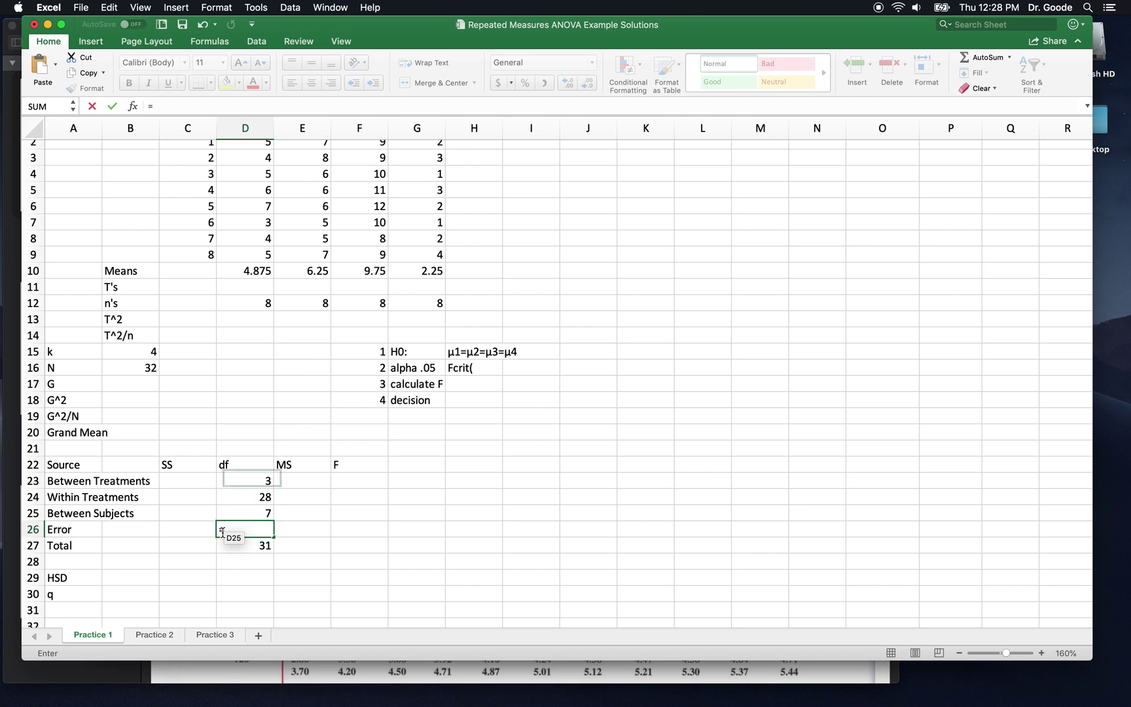
pyautogui.click(232, 499)
pyautogui.write('-')
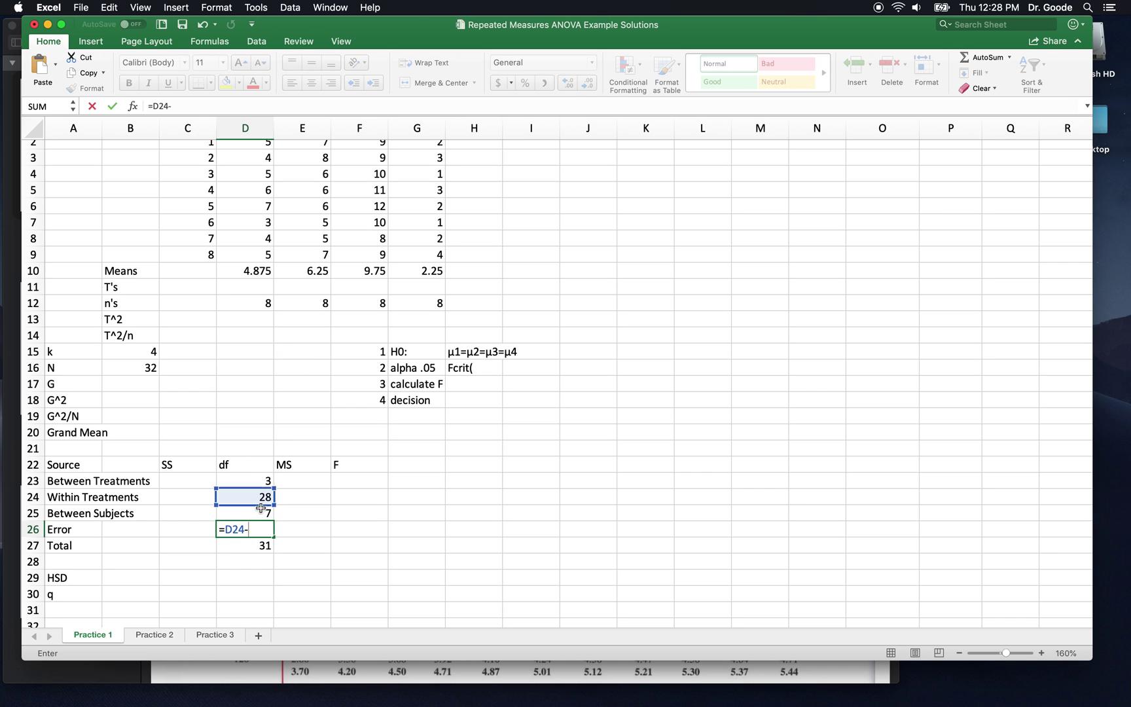
pyautogui.click(262, 515)
pyautogui.press('Return')
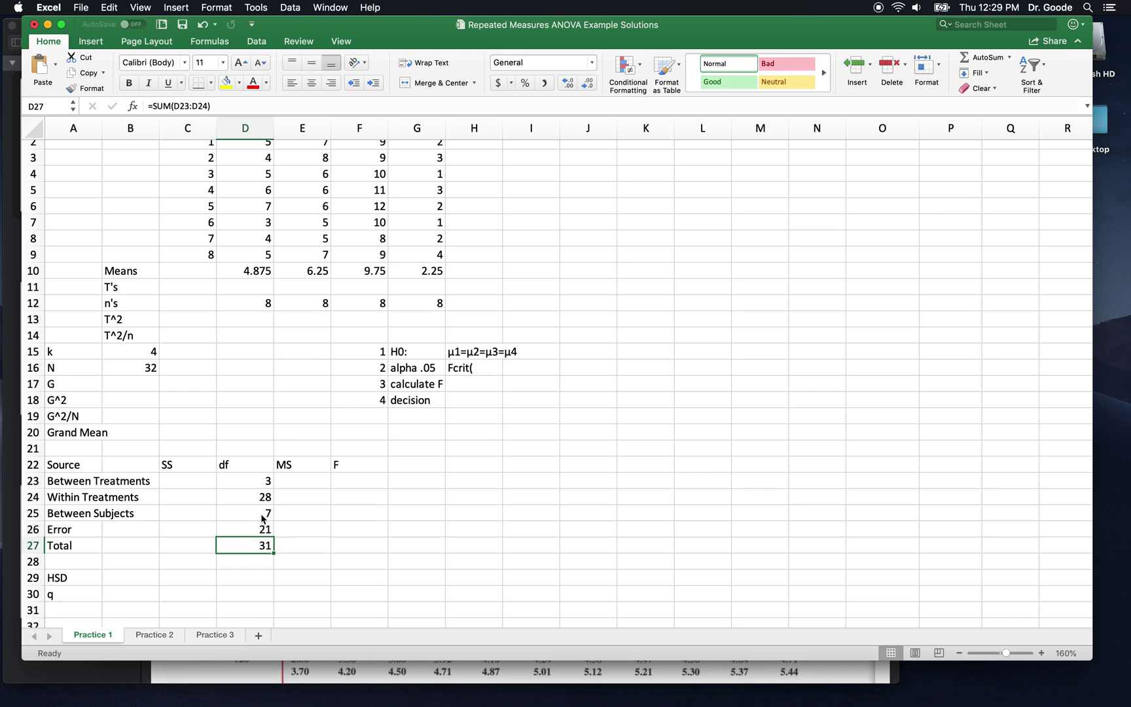
pyautogui.click(458, 370)
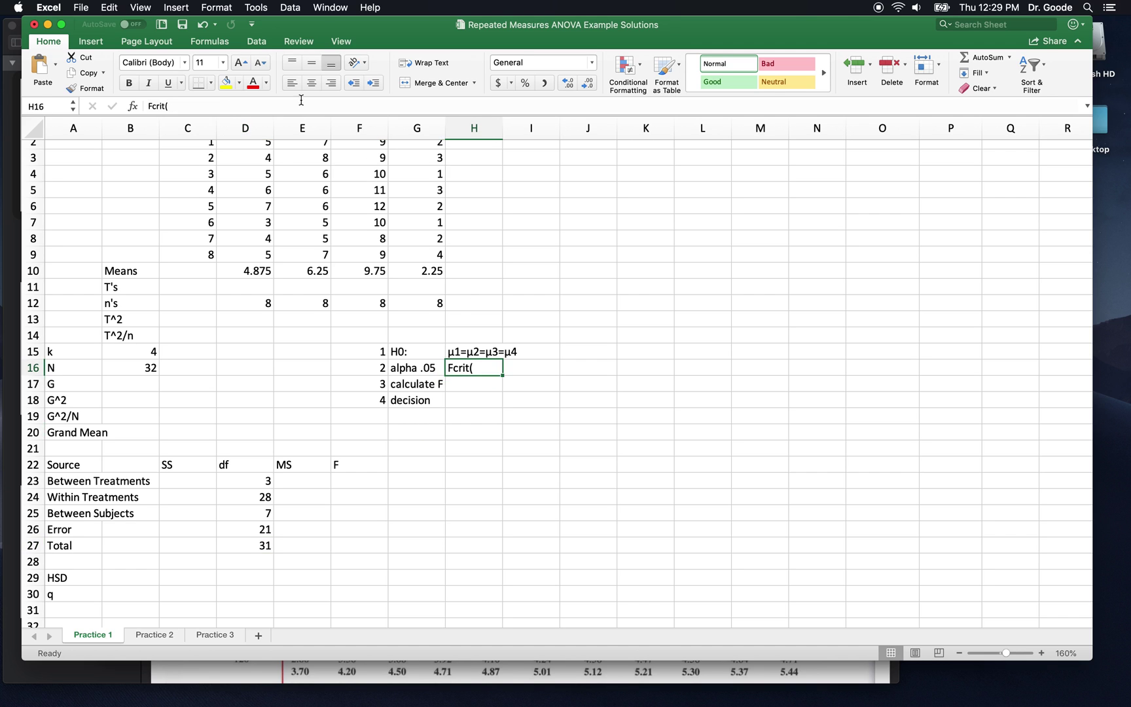
pyautogui.click(241, 528)
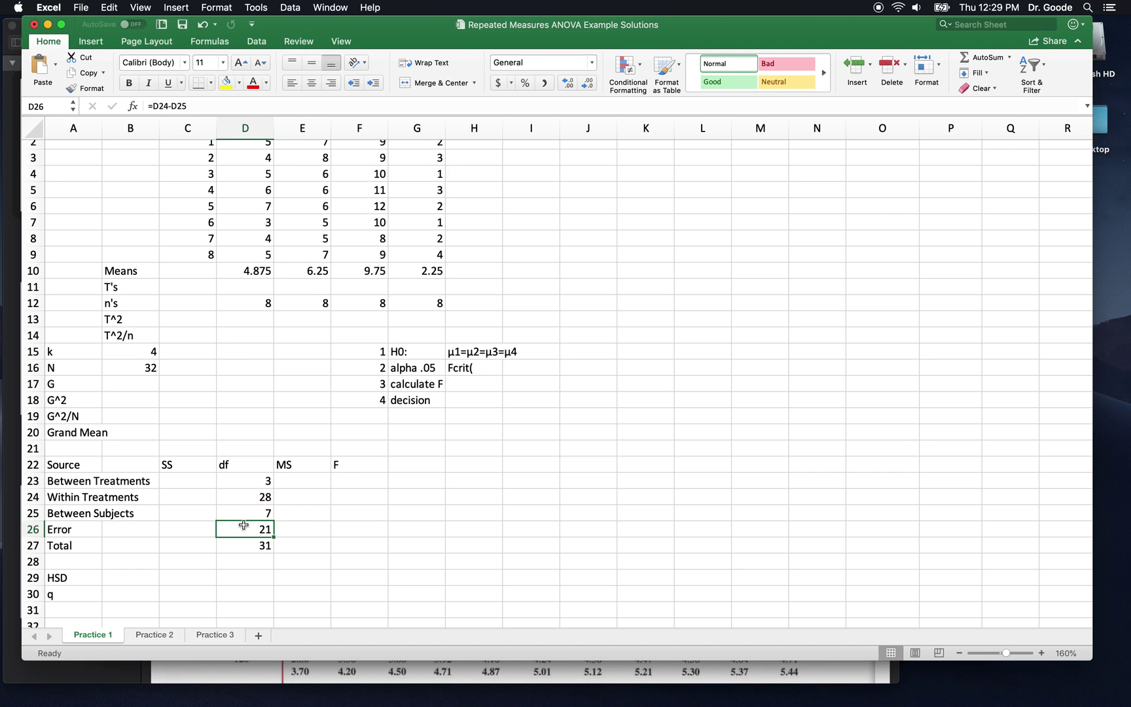
pyautogui.click(298, 535)
# Step: Enter =E23/E26 as the Between Treatments F, currently showing #DIV/0!
pyautogui.click(356, 480)
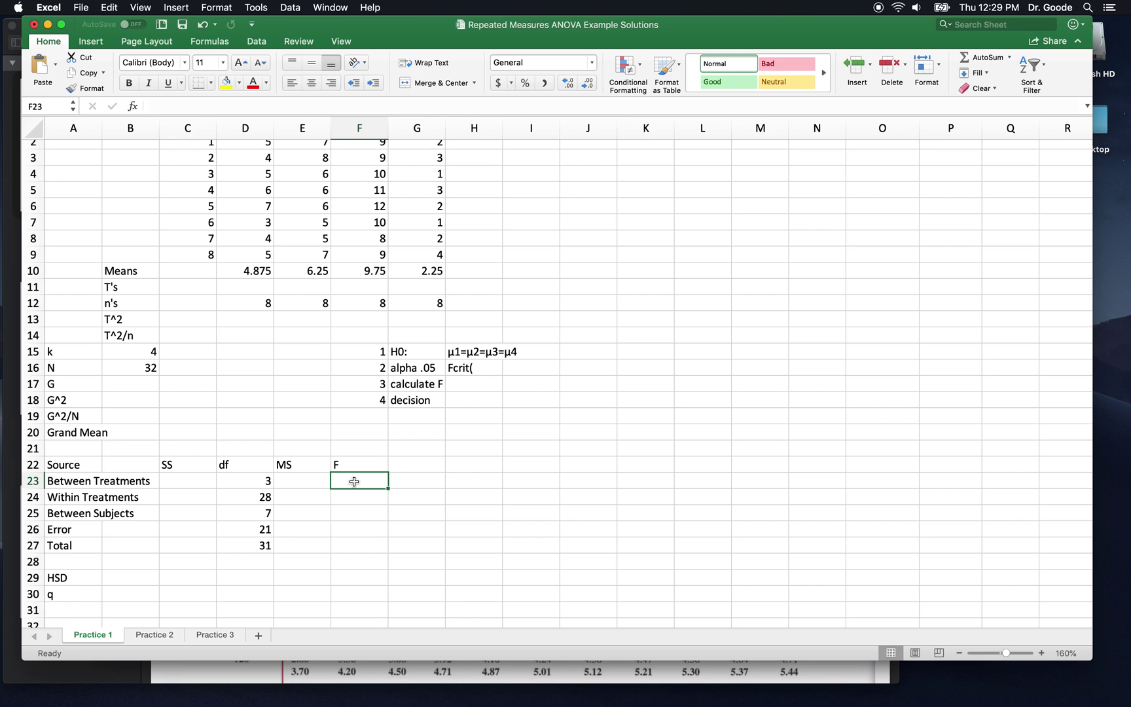
pyautogui.write('=')
pyautogui.click(310, 477)
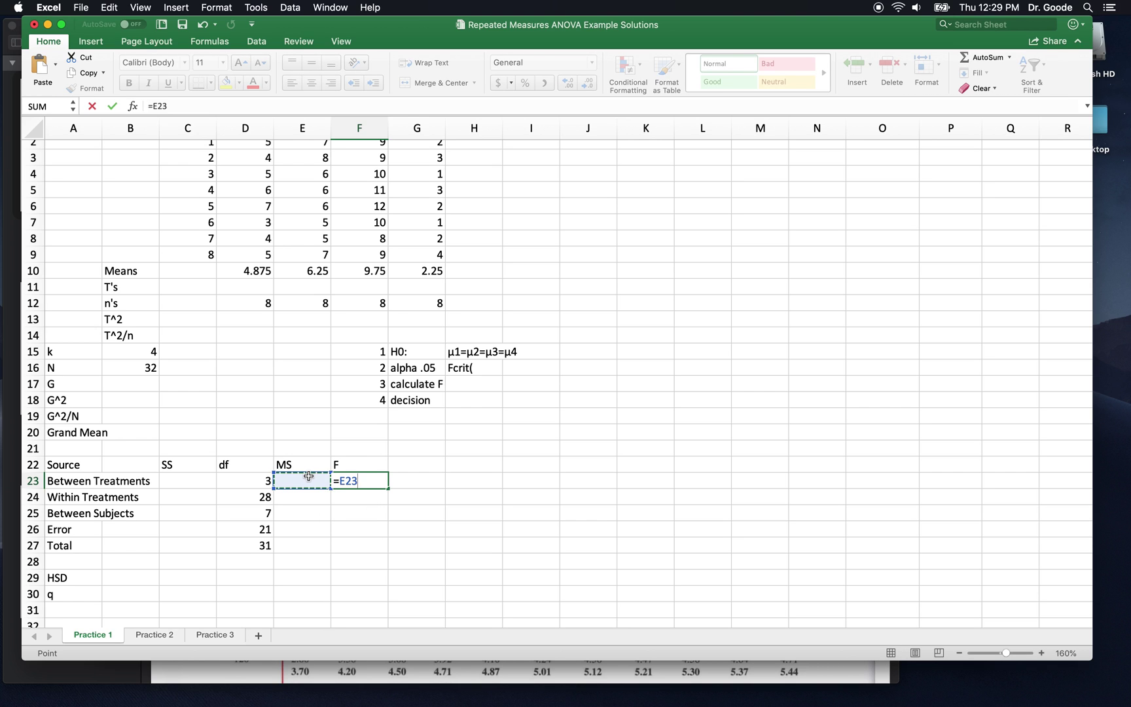
pyautogui.write('/')
pyautogui.click(302, 532)
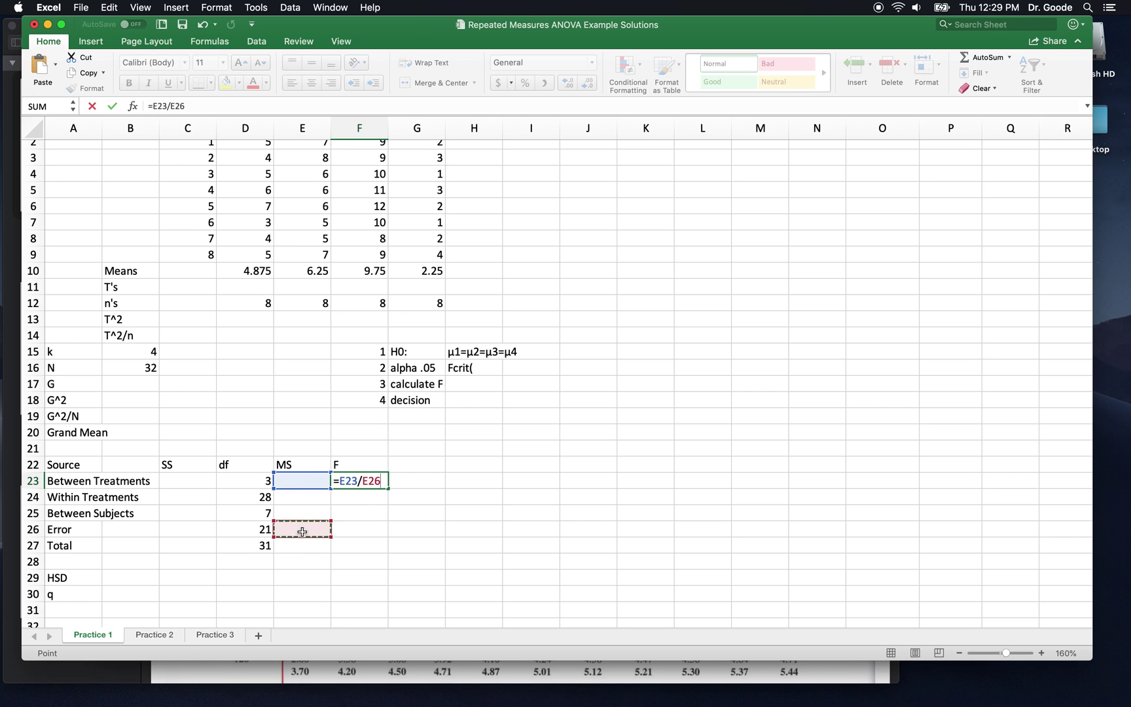
pyautogui.press('Return')
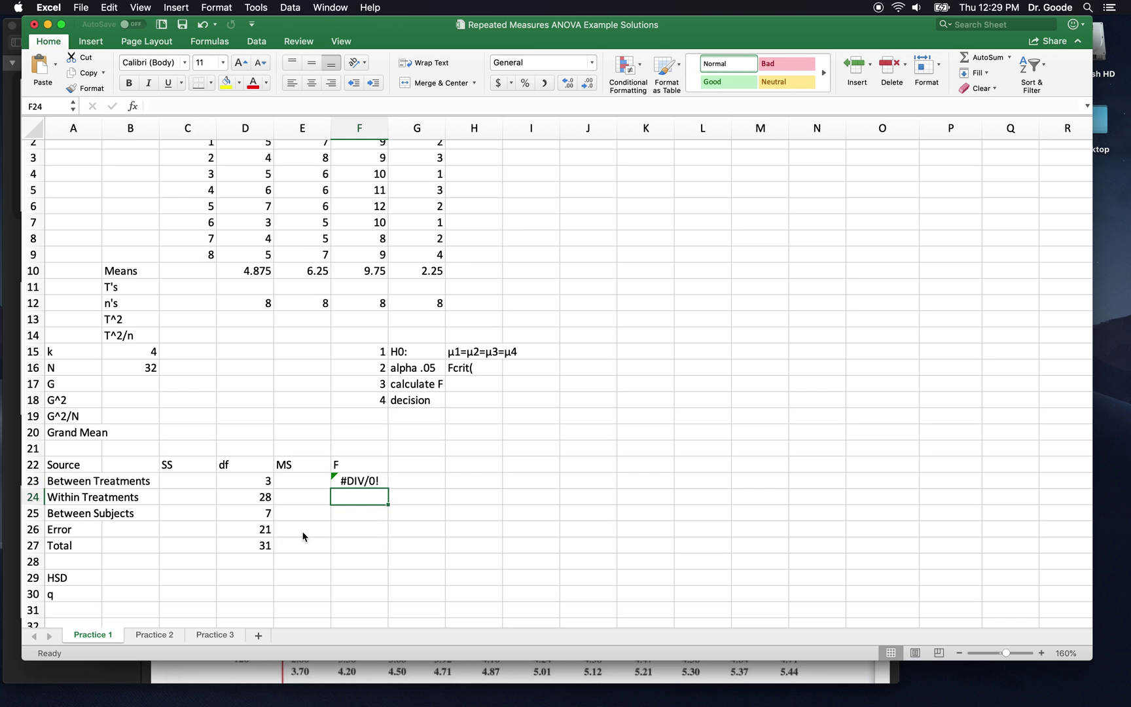
# Step: Complete the note as Fcrit(3, 21) and bring up the q and F tables in Preview
pyautogui.click(460, 365)
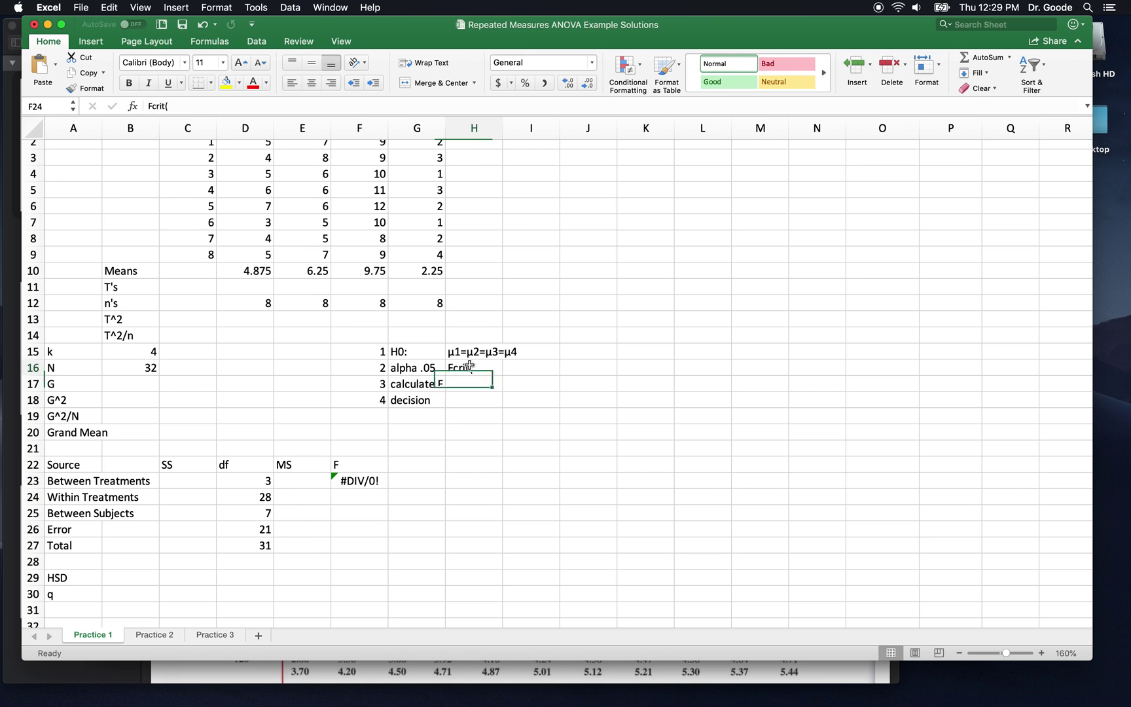
pyautogui.click(195, 105)
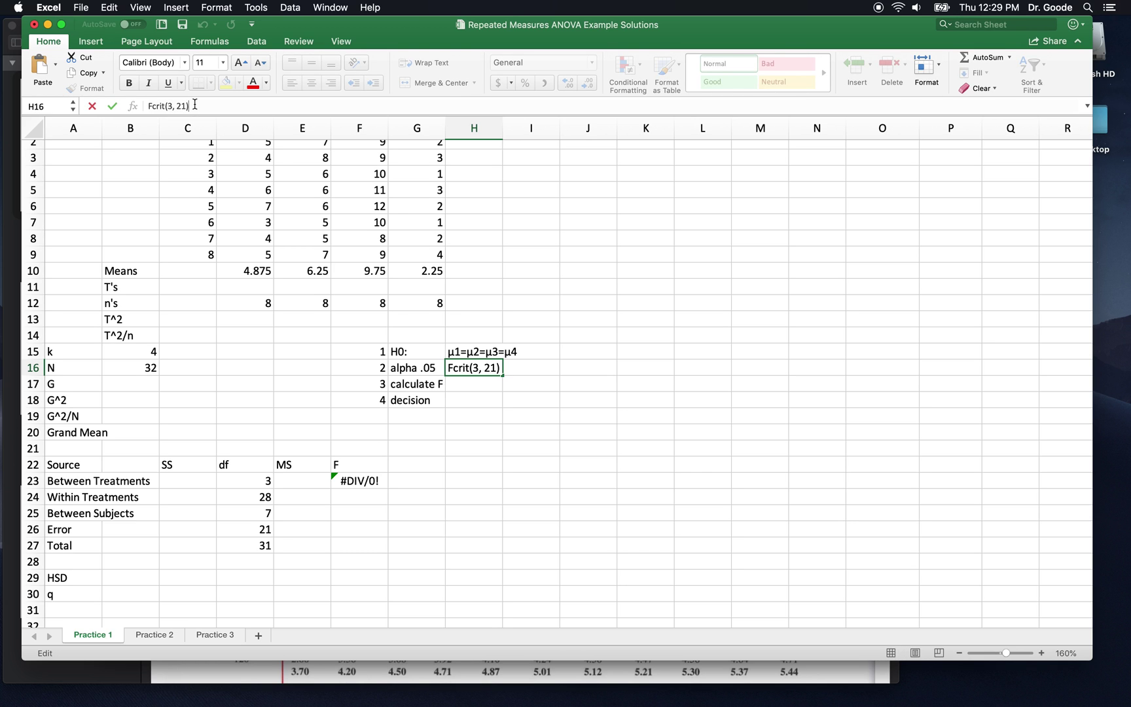
pyautogui.press('Return')
pyautogui.press('Up')
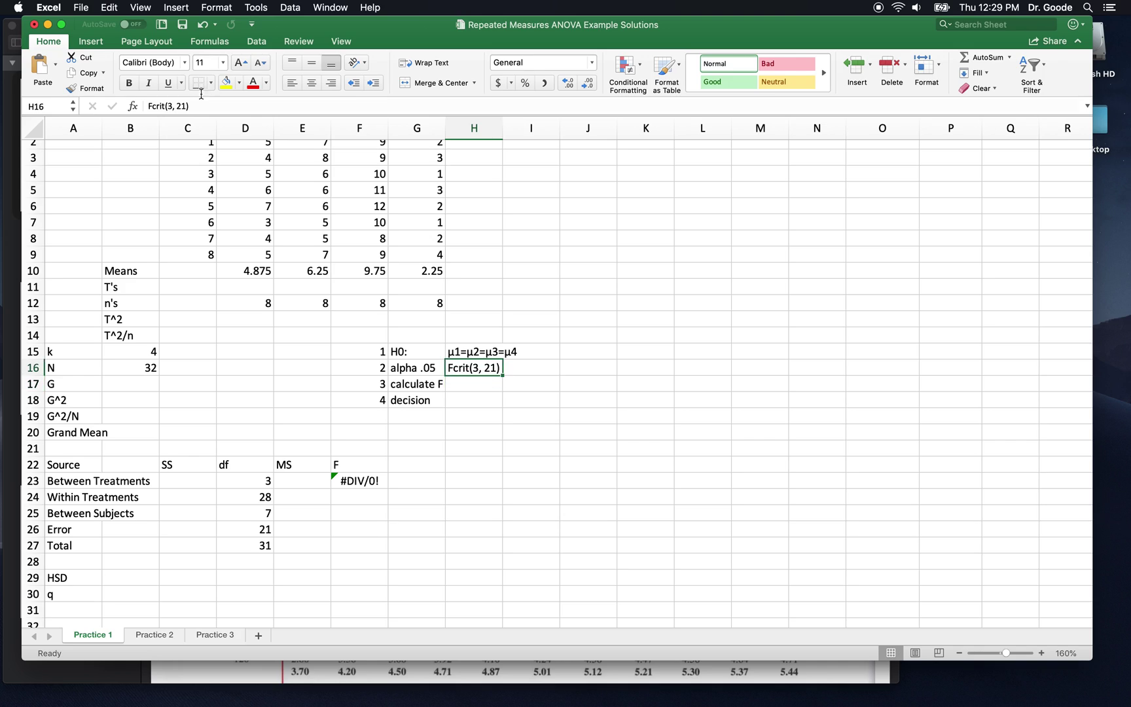
pyautogui.hotkey('ctrl', 'Up')
pyautogui.click(485, 246)
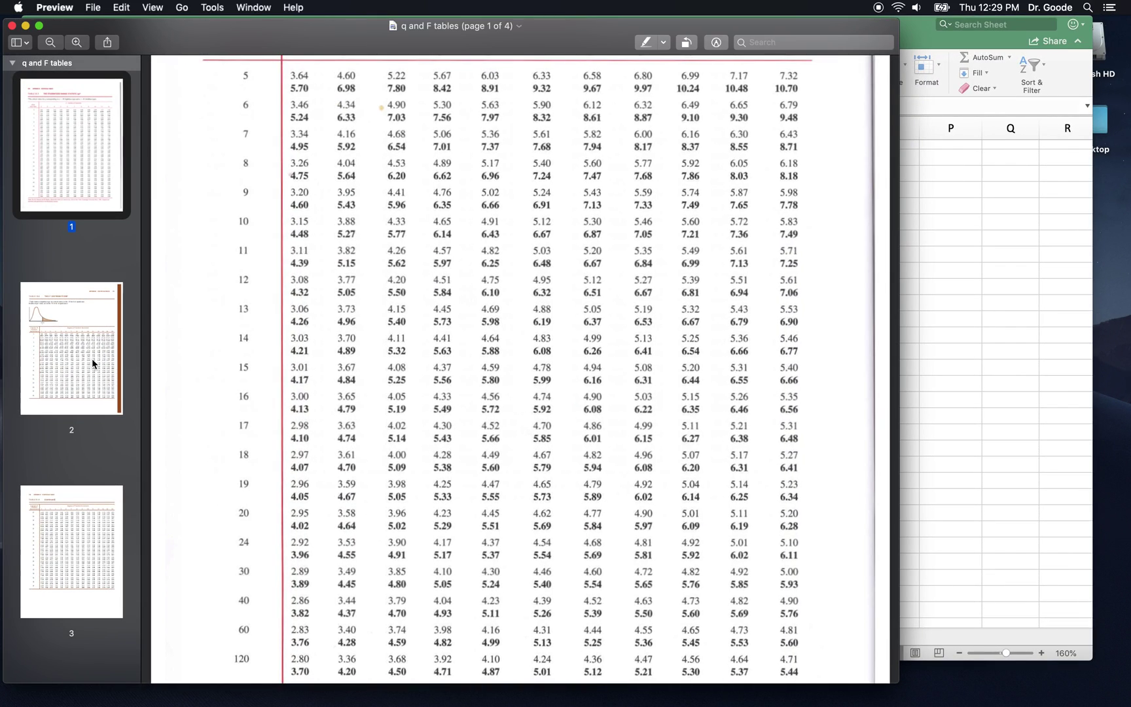
# Step: Go to page 3 of Table B.4 and locate 3.07 at denominator df 21, numerator df 3
pyautogui.click(92, 358)
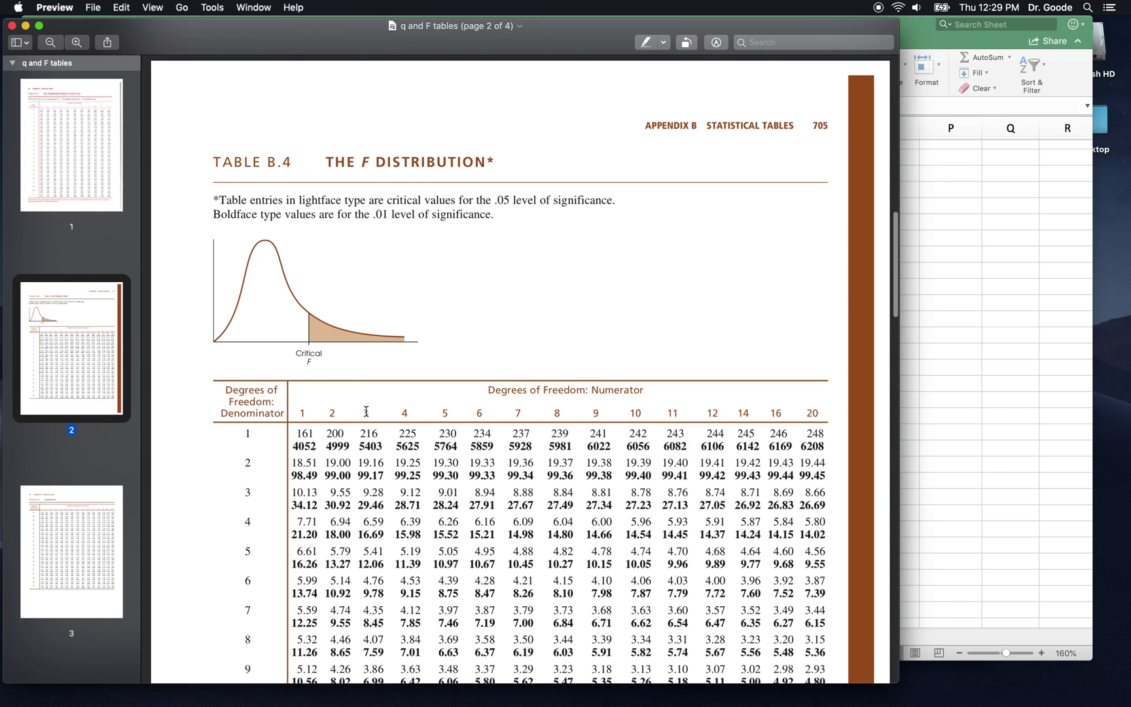
pyautogui.scroll(-10, 374, 492)
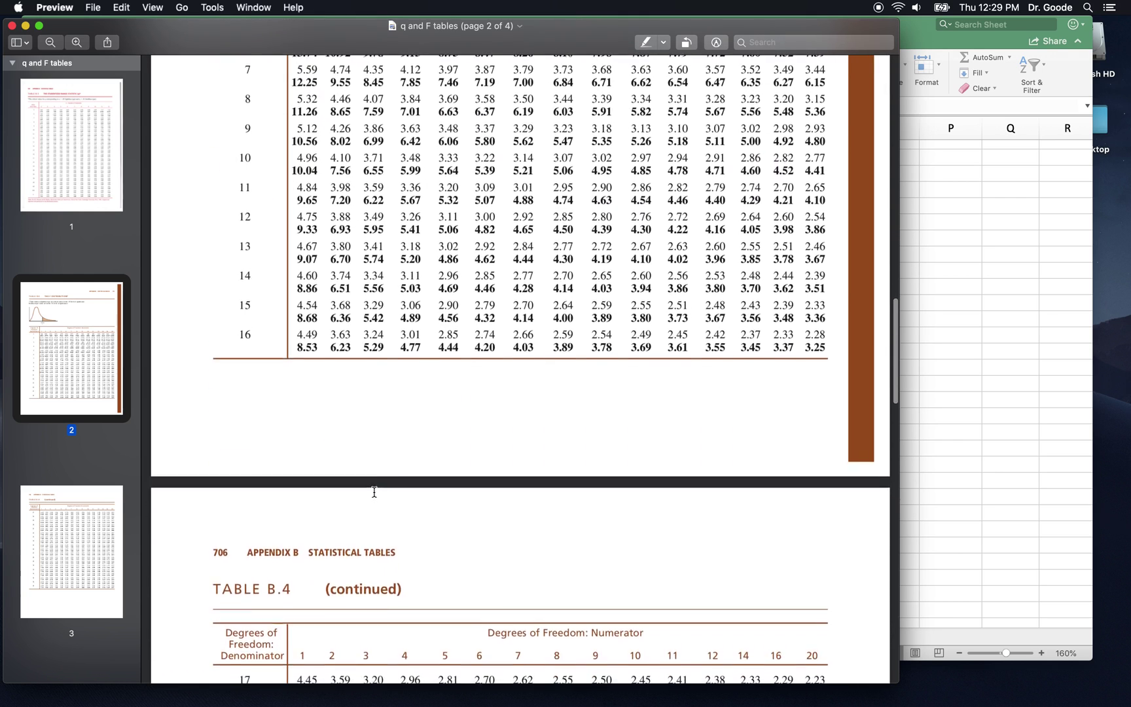
pyautogui.scroll(-4, 375, 492)
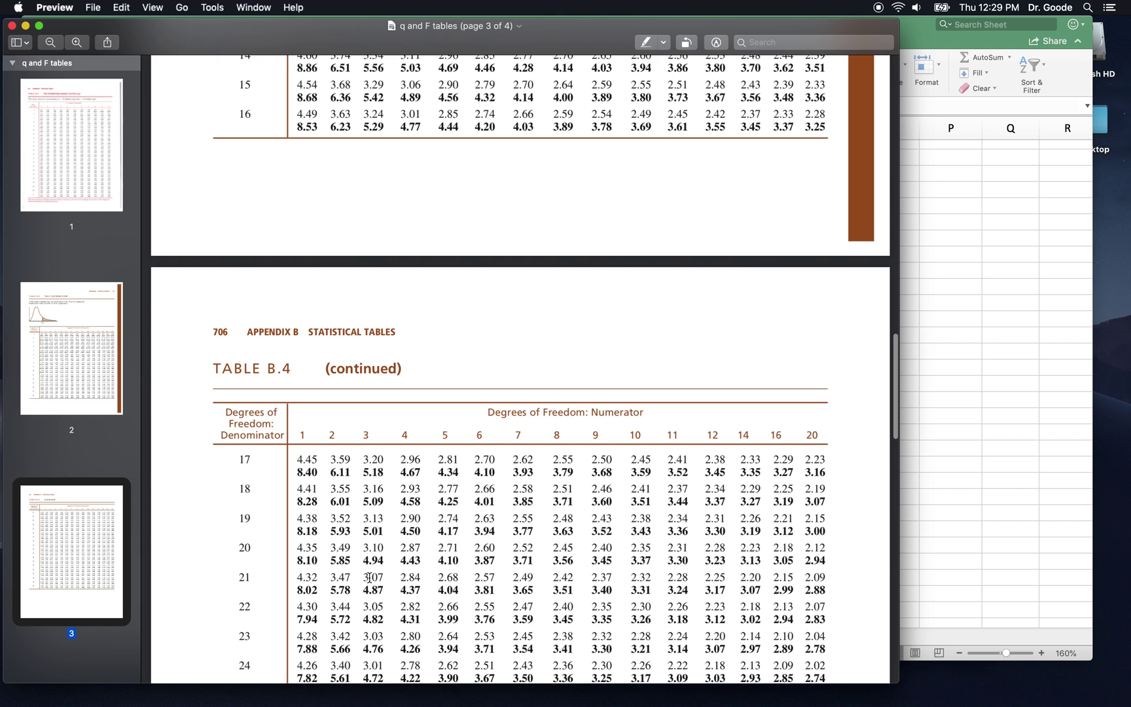
# Step: Append =3.07 to the H16 note so it reads Fcrit(3, 21)=3.07
pyautogui.moveTo(366, 577); pyautogui.dragTo(393, 577)
pyautogui.click(1016, 349)
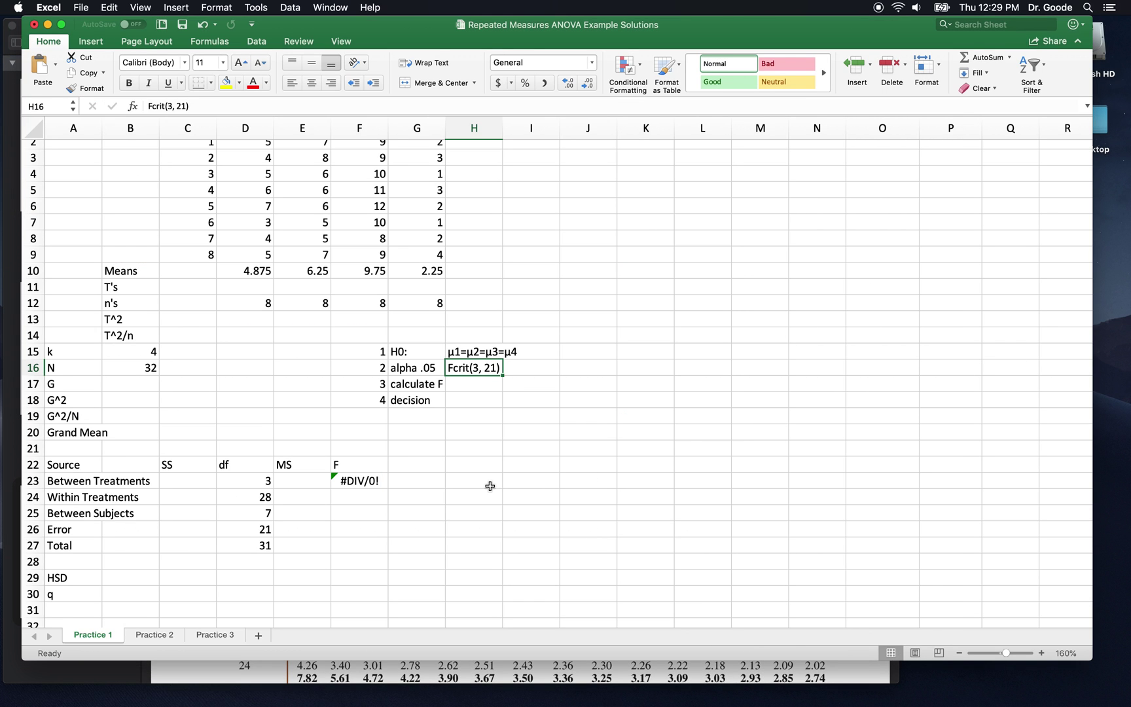
pyautogui.click(223, 105)
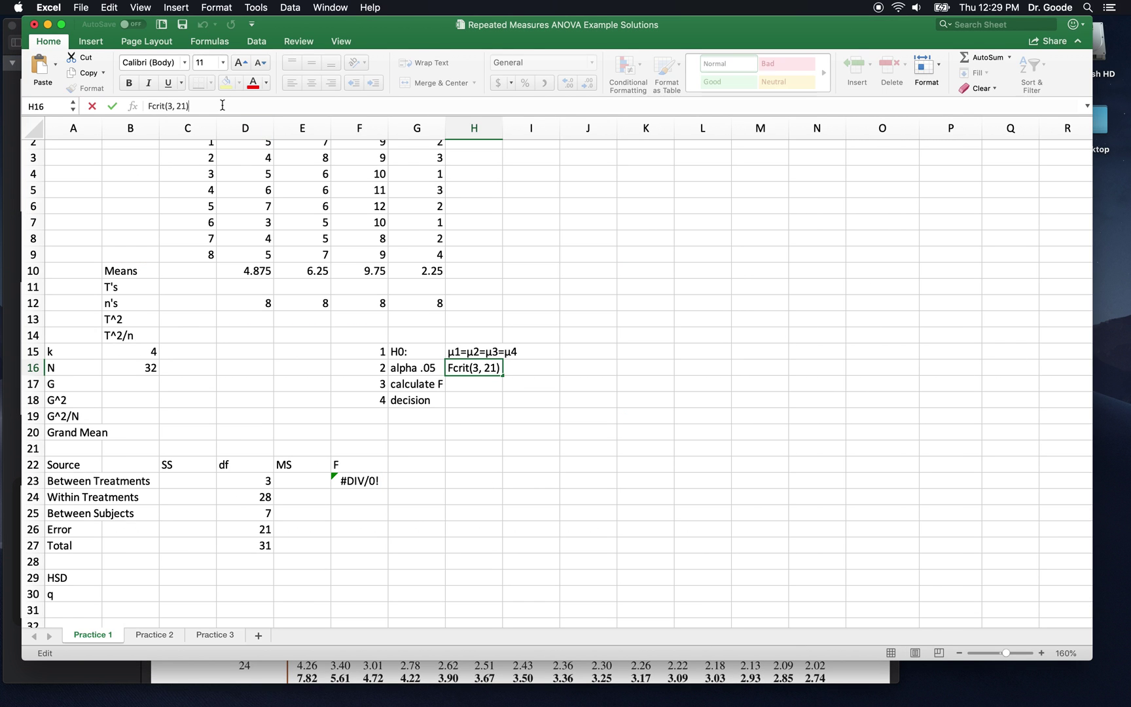
pyautogui.write('=3.07')
pyautogui.press('Return')
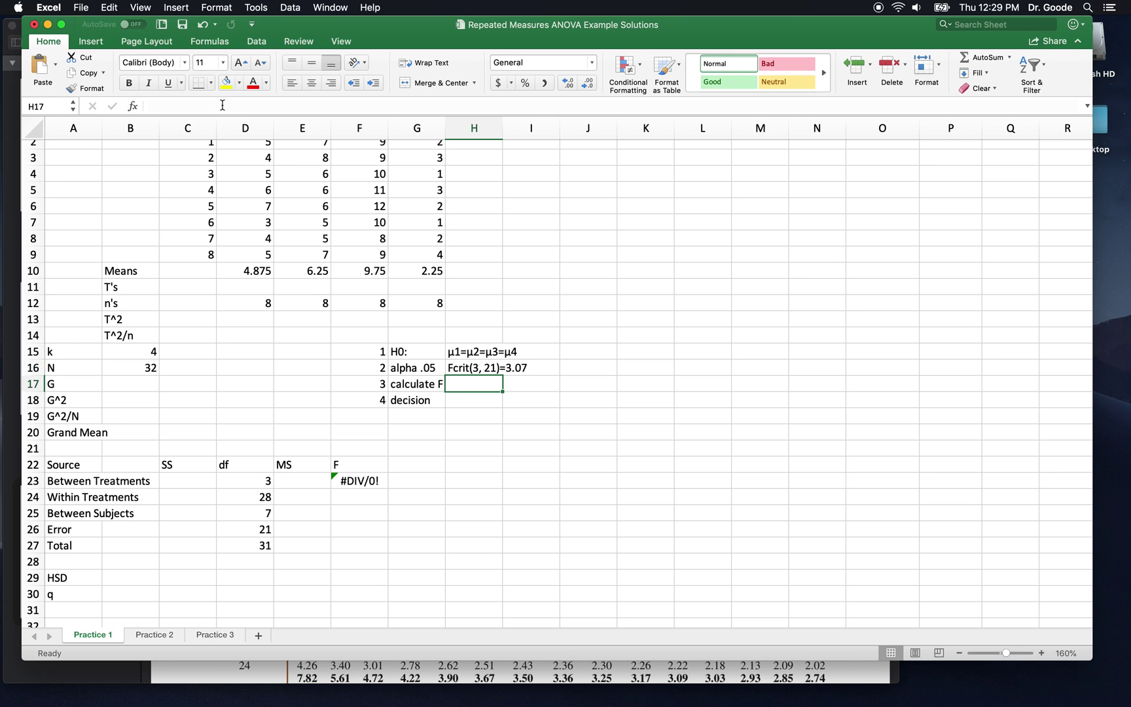
# Step: Select the Between Treatments SS cell C23, then the G^2/N cell B19
pyautogui.scroll(2, 326, 313)
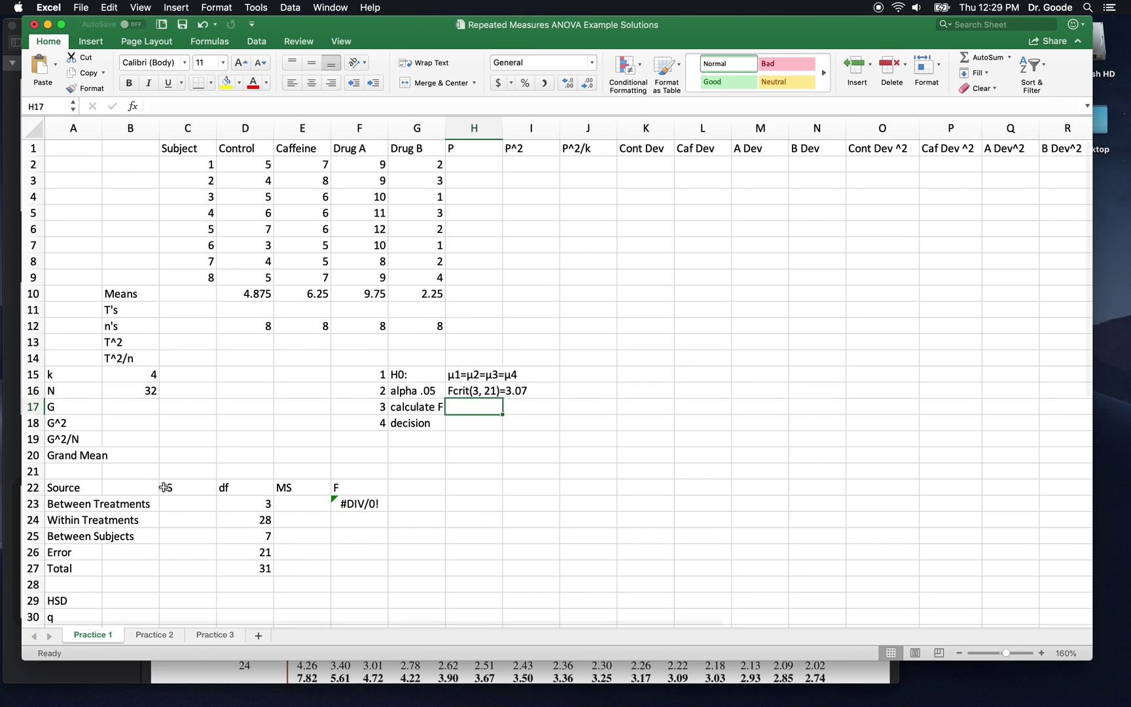
pyautogui.click(176, 504)
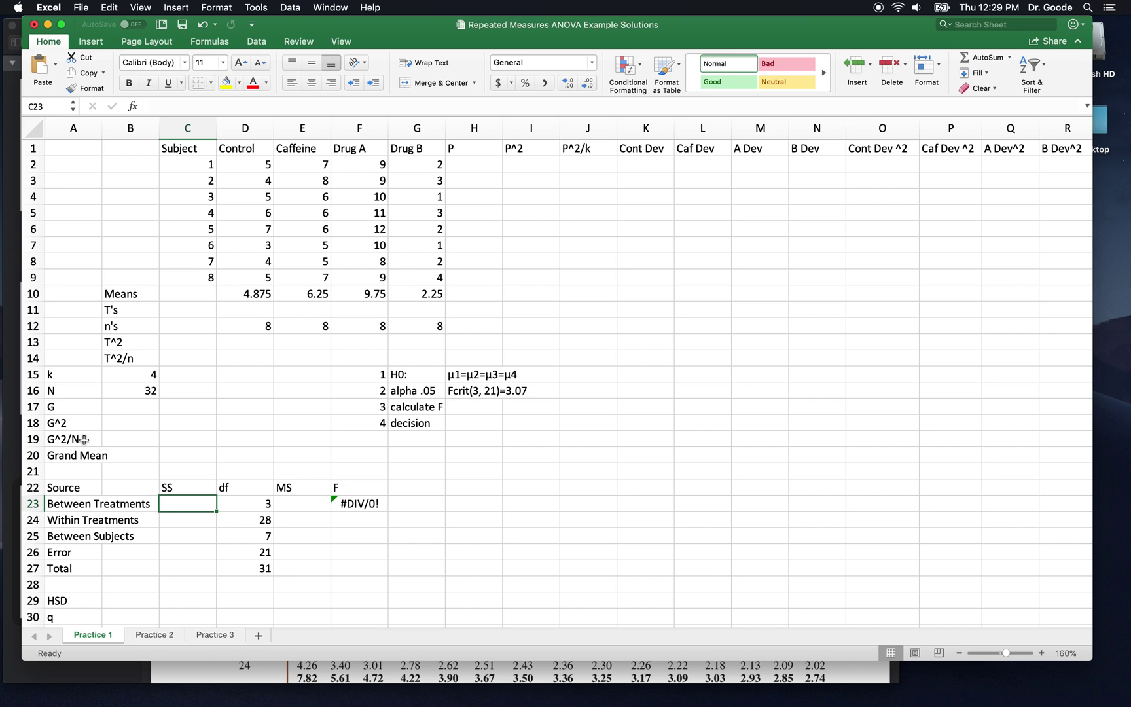
pyautogui.click(109, 440)
# Step: Enter the grand total G in B17 as =SUM(D2:G9)
pyautogui.click(122, 401)
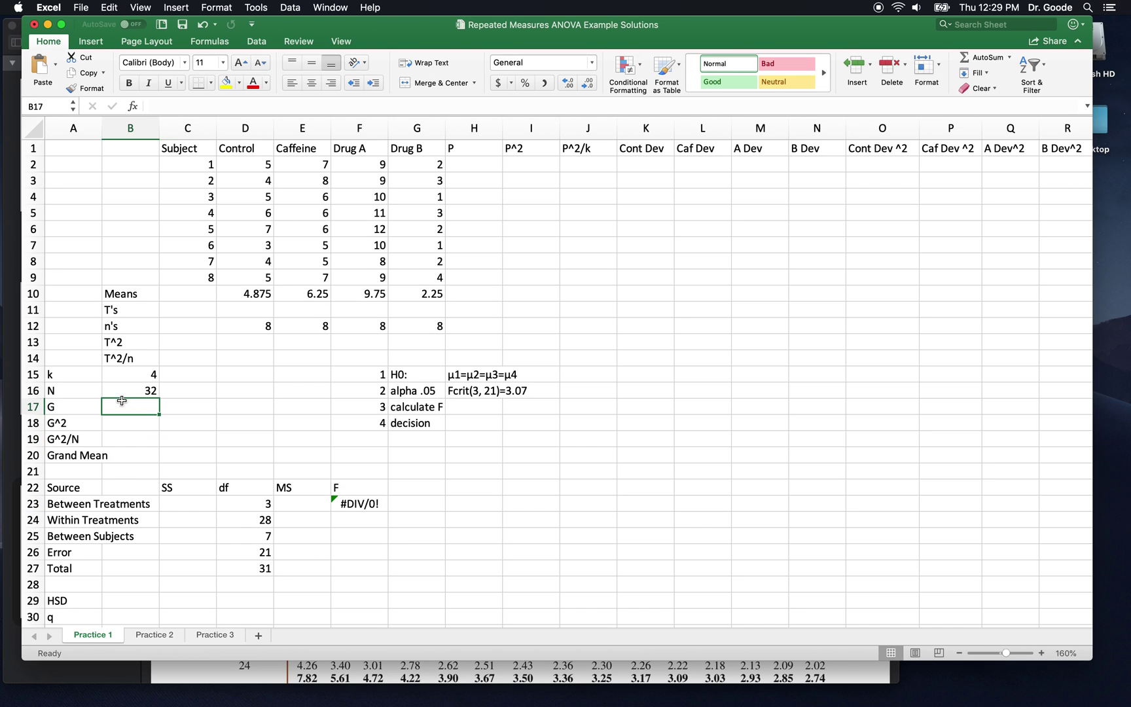
pyautogui.write('=sum(')
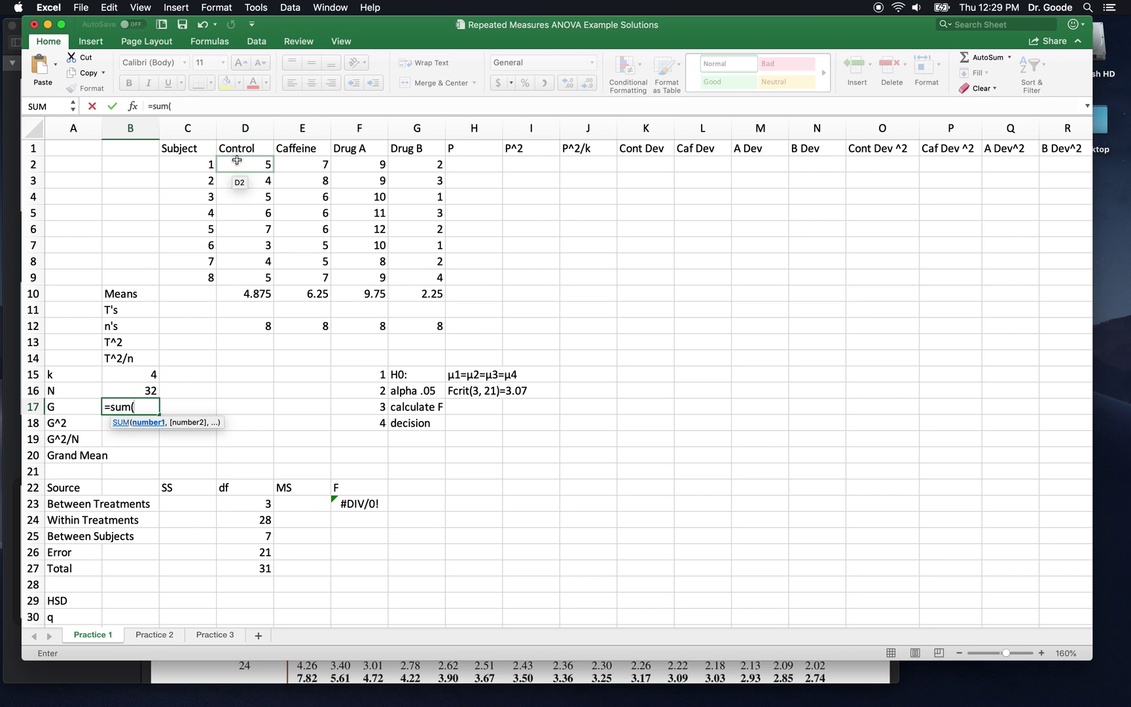
pyautogui.moveTo(237, 160); pyautogui.dragTo(436, 280)
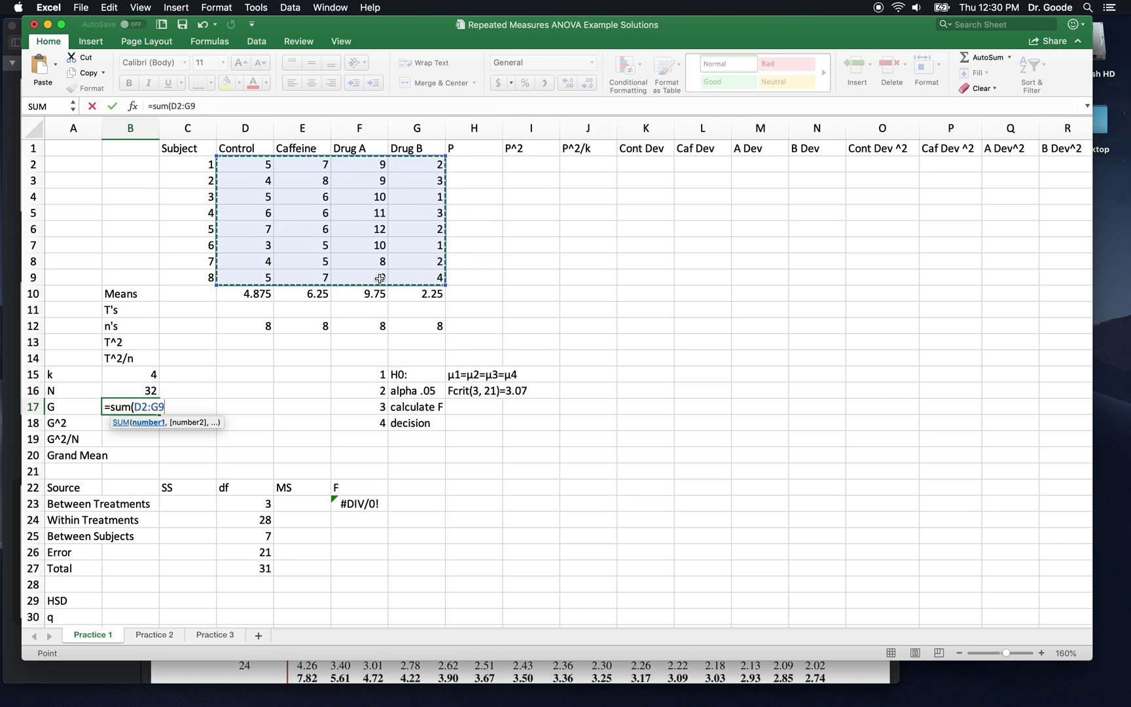
pyautogui.press('Return')
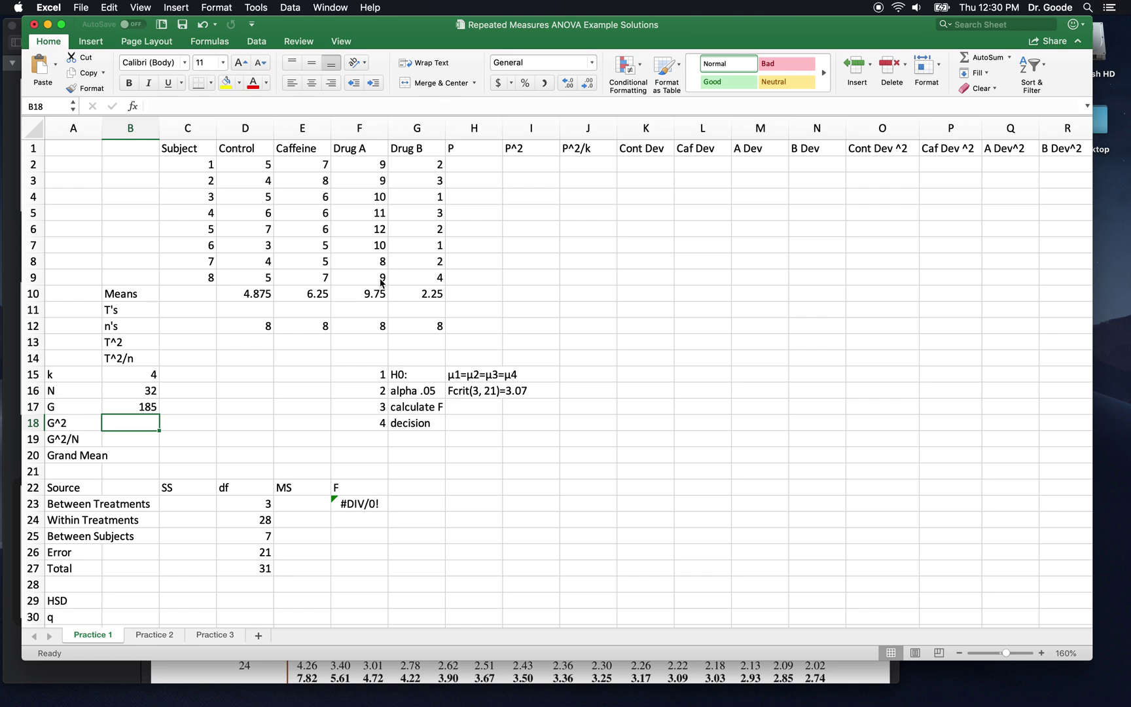
# Step: Compute G^2 as =B17^2 (34225) and G^2/N as =B18/B16 (1069.531)
pyautogui.write('=')
pyautogui.press('Up')
pyautogui.write('^')
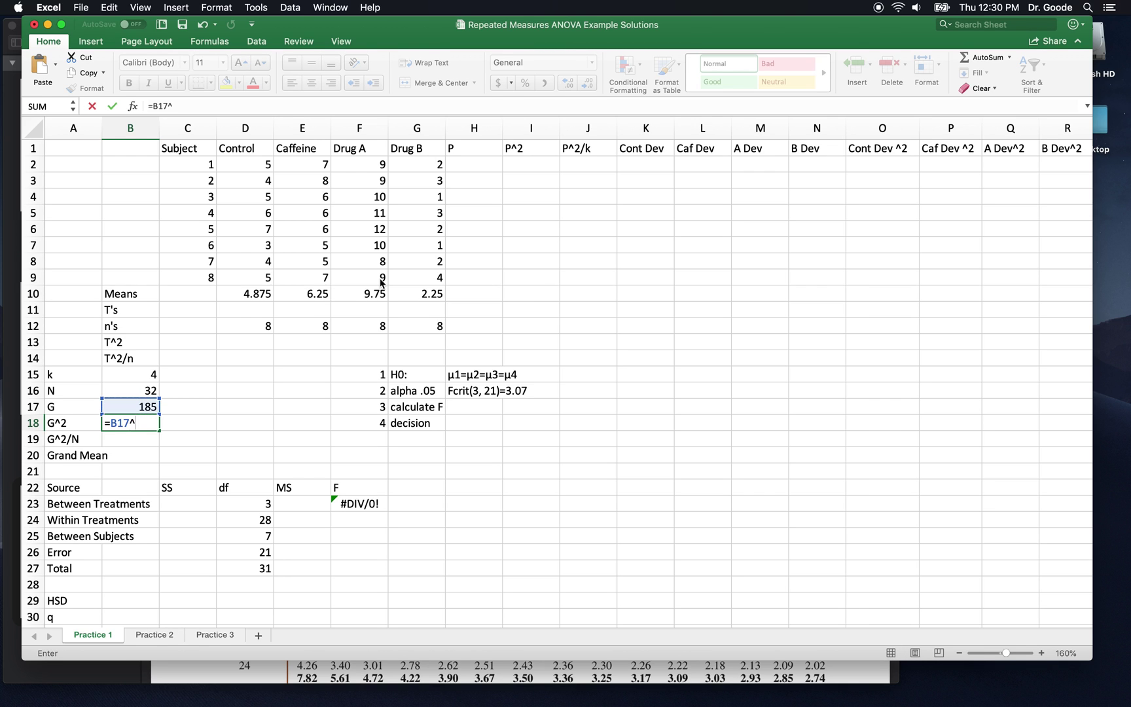
pyautogui.press('Return')
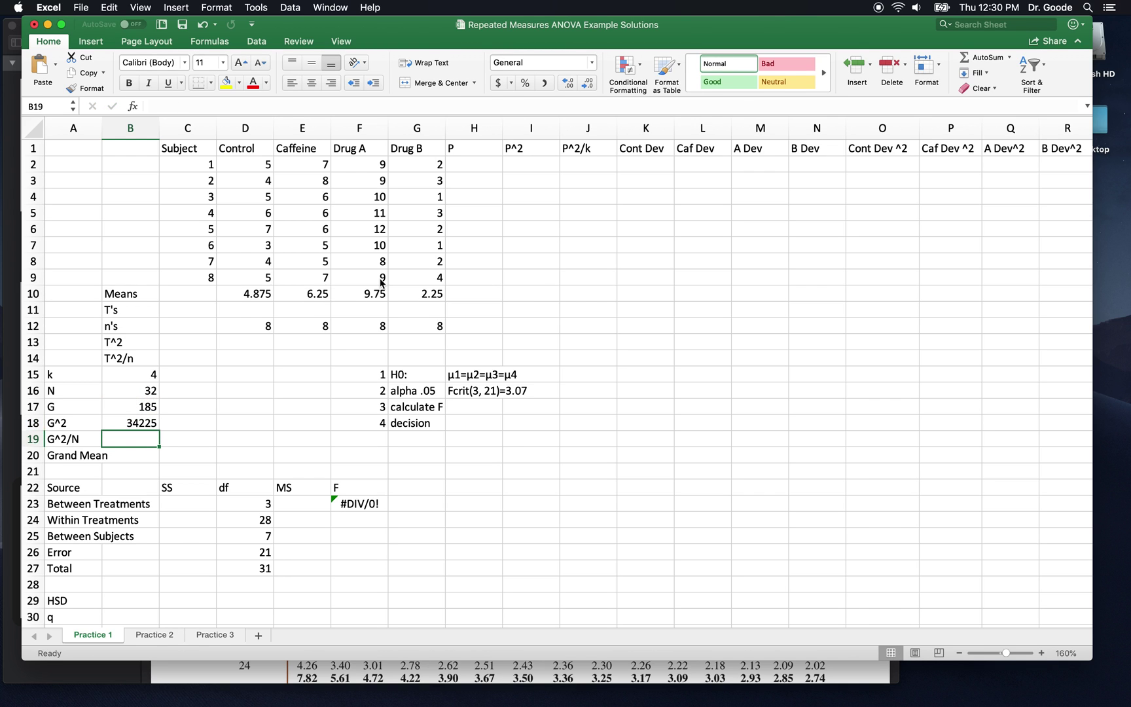
pyautogui.write('=')
pyautogui.press('Up')
pyautogui.write('/')
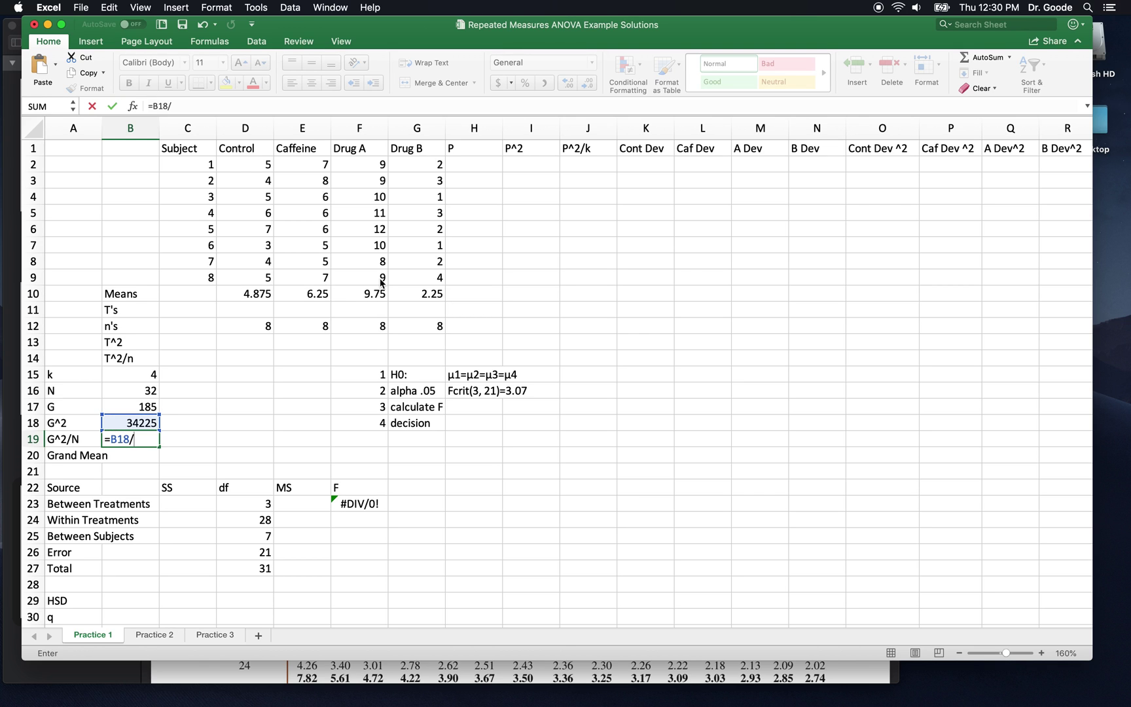
pyautogui.click(129, 391)
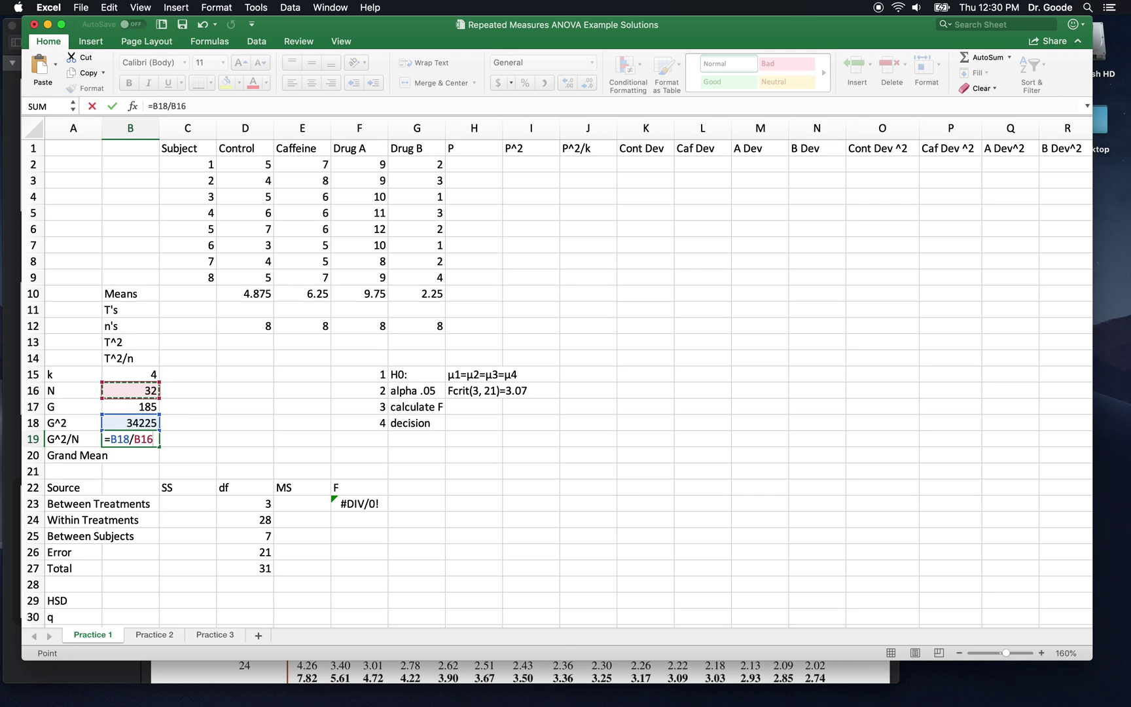
pyautogui.press('Return')
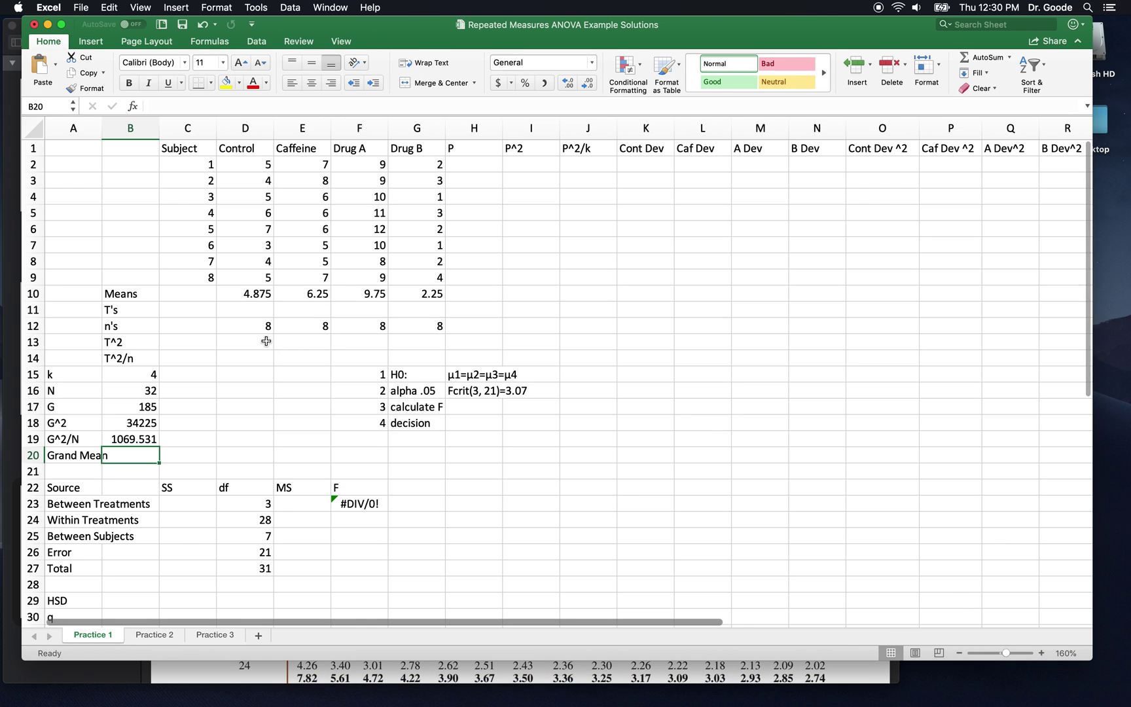
# Step: Enter =SUM(D2:D9) in D11 and copy it across E11:G11 for totals 39, 50, 78, 18
pyautogui.click(258, 310)
pyautogui.write('=sum')
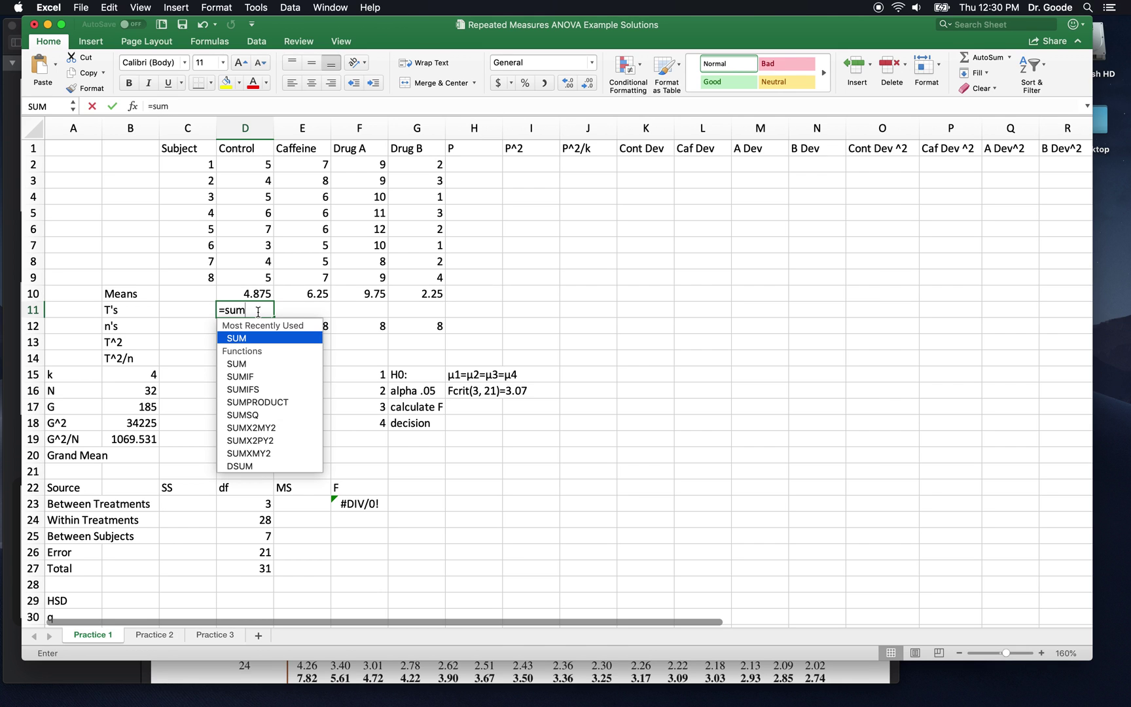
pyautogui.write('(')
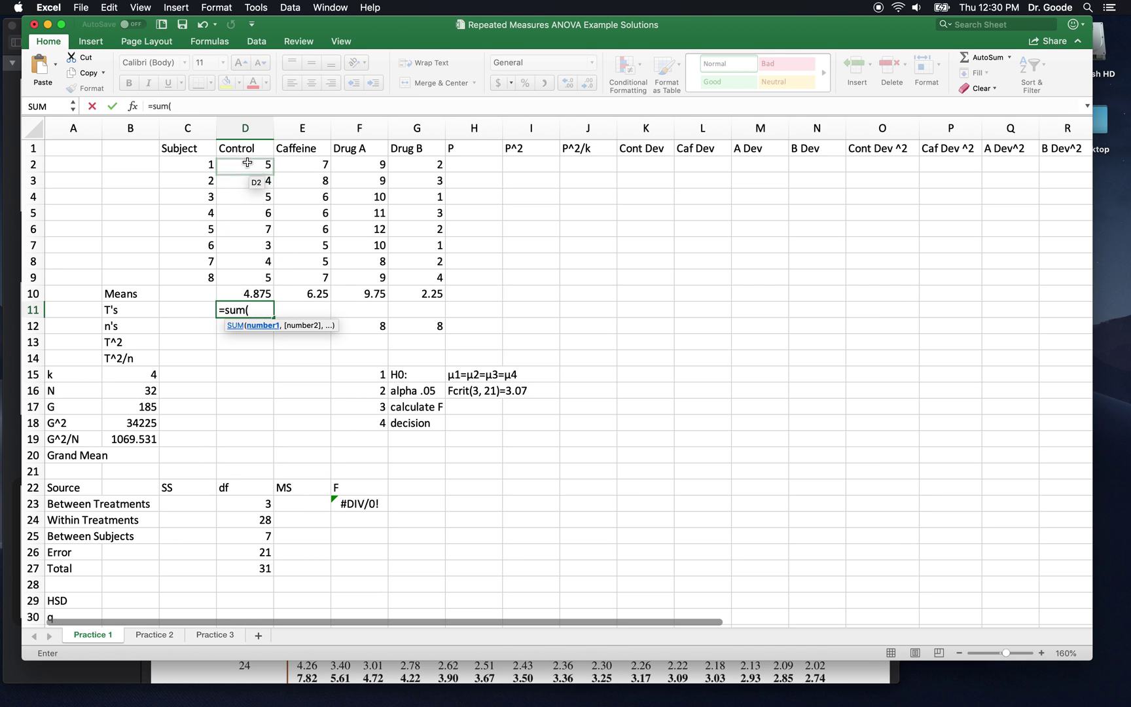
pyautogui.moveTo(249, 164); pyautogui.dragTo(249, 280)
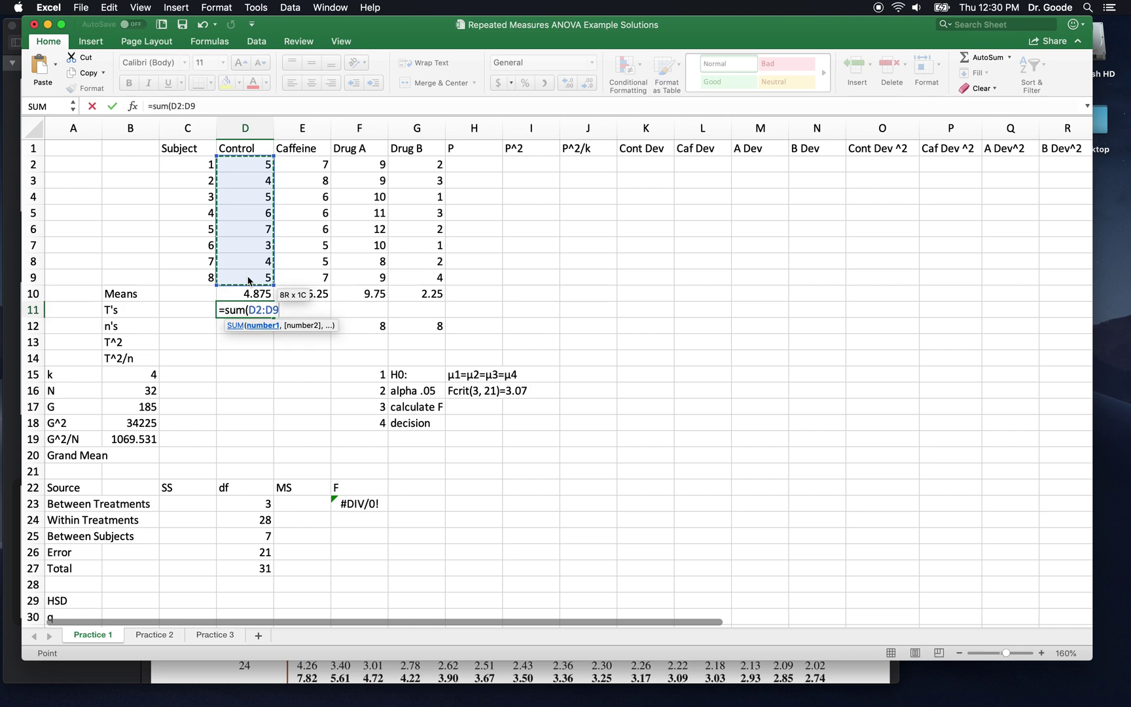
pyautogui.press('super+Return')
pyautogui.press('super+c')
pyautogui.press('Right')
pyautogui.hotkey('shift', 'Right')
pyautogui.hotkey('shift', 'Right')
pyautogui.press('super+v')
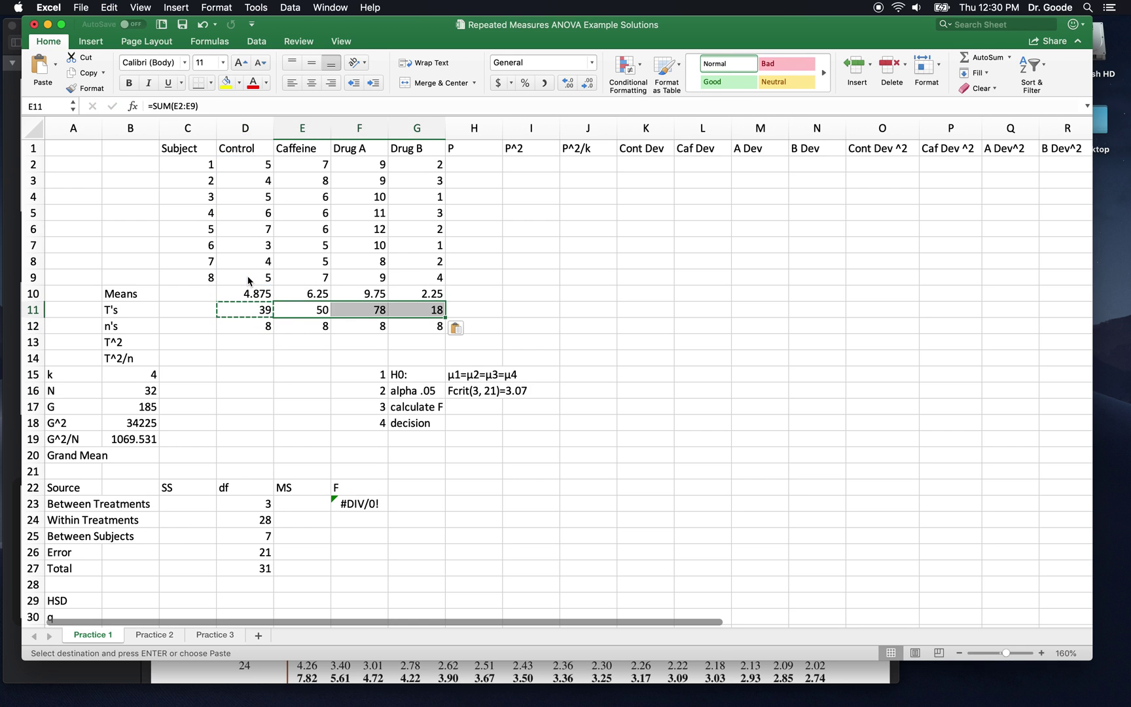
# Step: Square each condition total with =D11^2 in D13, copied across E13:G13
pyautogui.click(244, 344)
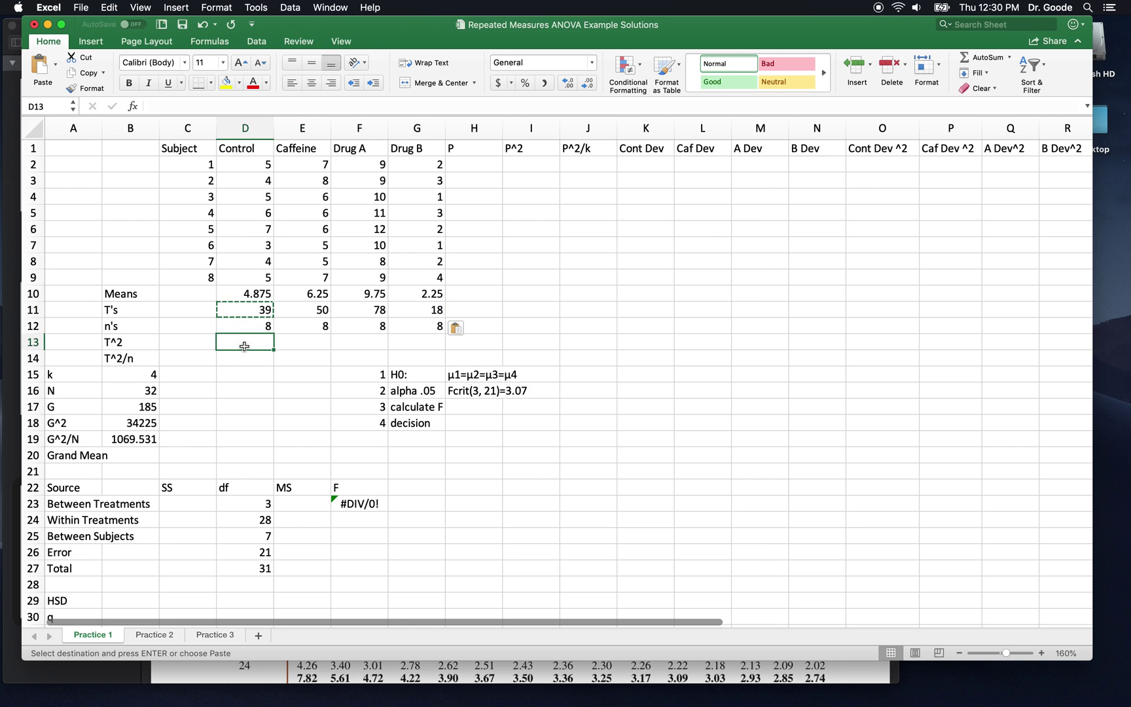
pyautogui.write('=')
pyautogui.click(261, 317)
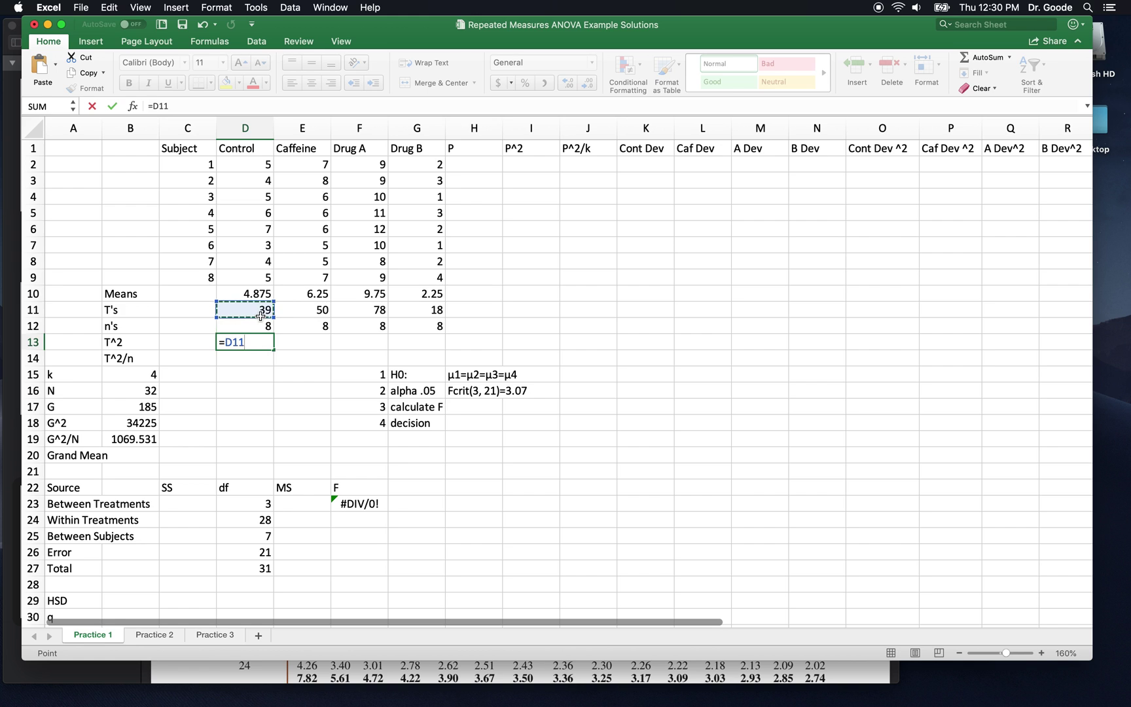
pyautogui.write('^2')
pyautogui.press('Return')
pyautogui.press('Up')
pyautogui.press('super+c')
pyautogui.press('Right')
pyautogui.hotkey('shift', 'Right')
pyautogui.hotkey('shift', 'Right')
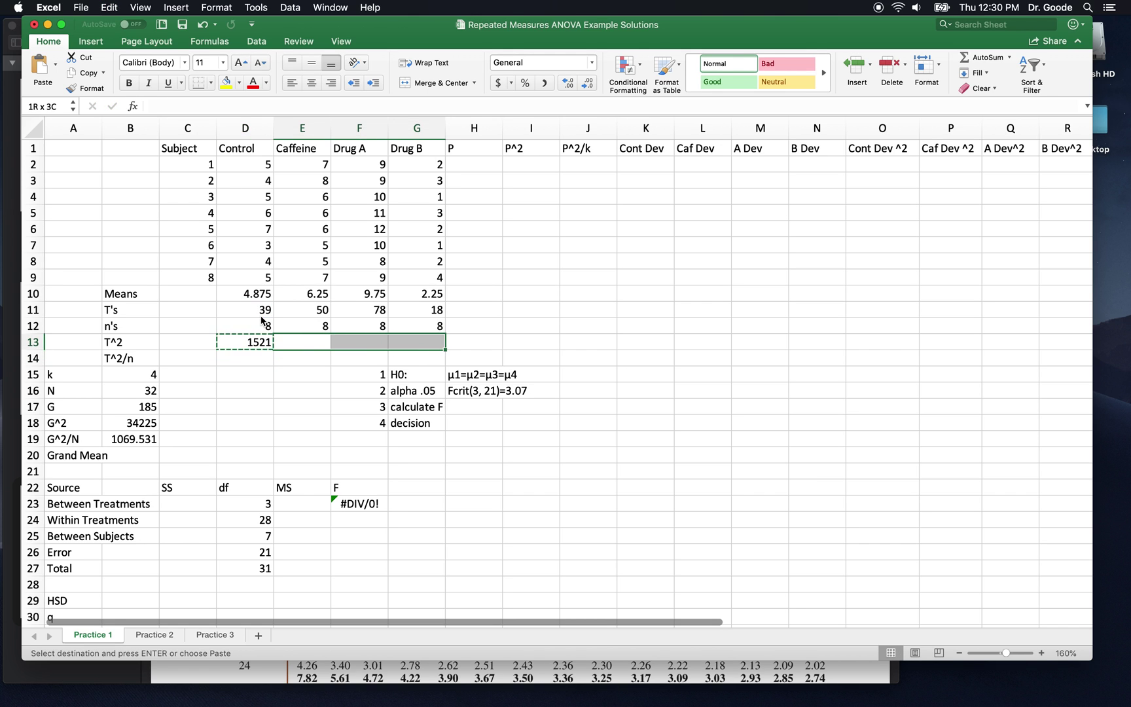
pyautogui.press('super+v')
# Step: Enter =D13/D12 in D14 and copy across E14:G14 for T^2/n 190.125, 312.5, 760.5, 40.5
pyautogui.press('Left')
pyautogui.press('Down')
pyautogui.write('=')
pyautogui.press('Up')
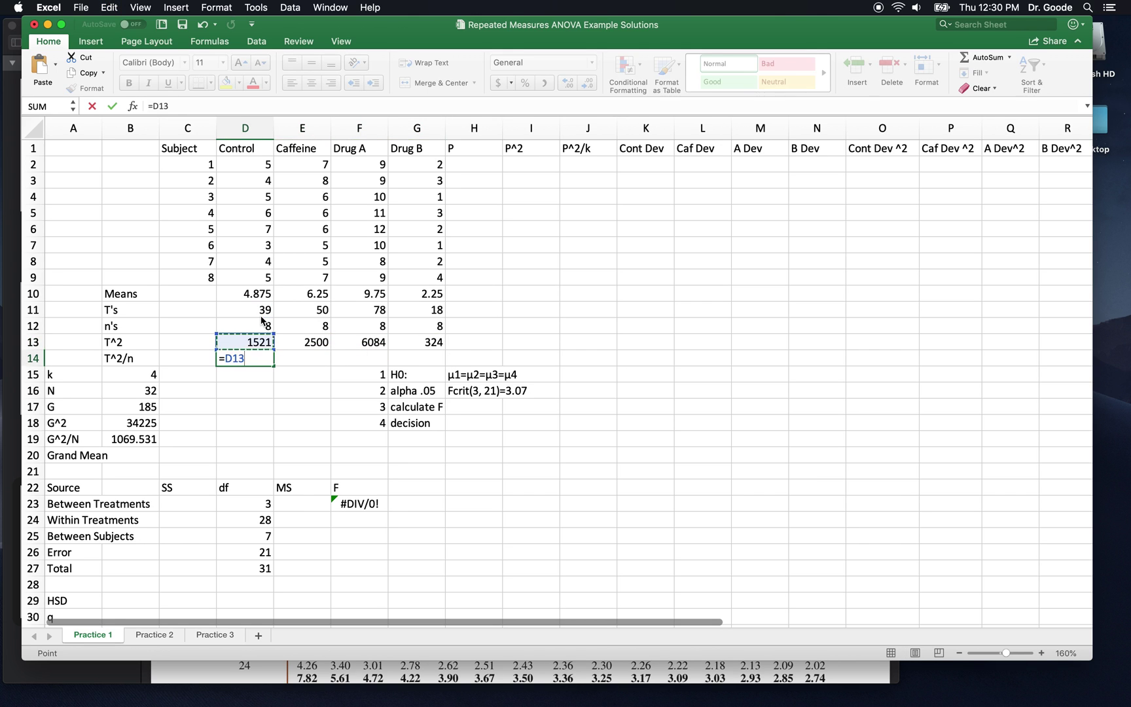
pyautogui.write('/')
pyautogui.press('Up')
pyautogui.press('Up')
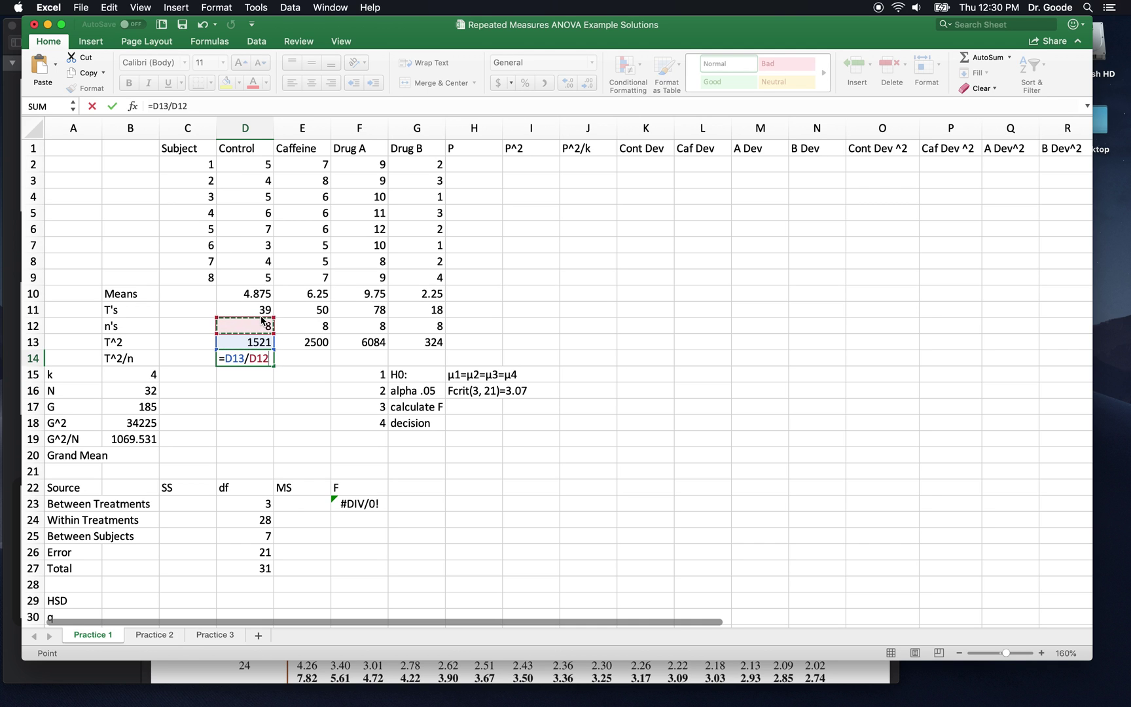
pyautogui.press('Return')
pyautogui.press('Up')
pyautogui.press('super+c')
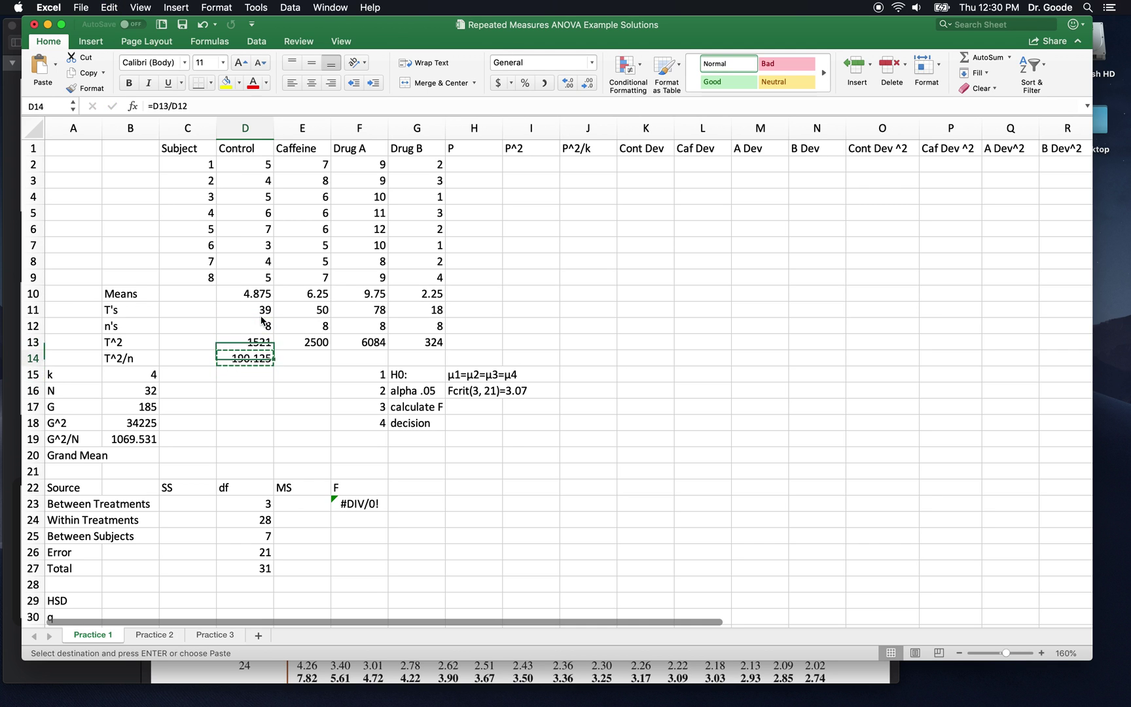
pyautogui.press('Right')
pyautogui.hotkey('shift', 'Right')
pyautogui.hotkey('shift', 'Right')
pyautogui.press('super+v')
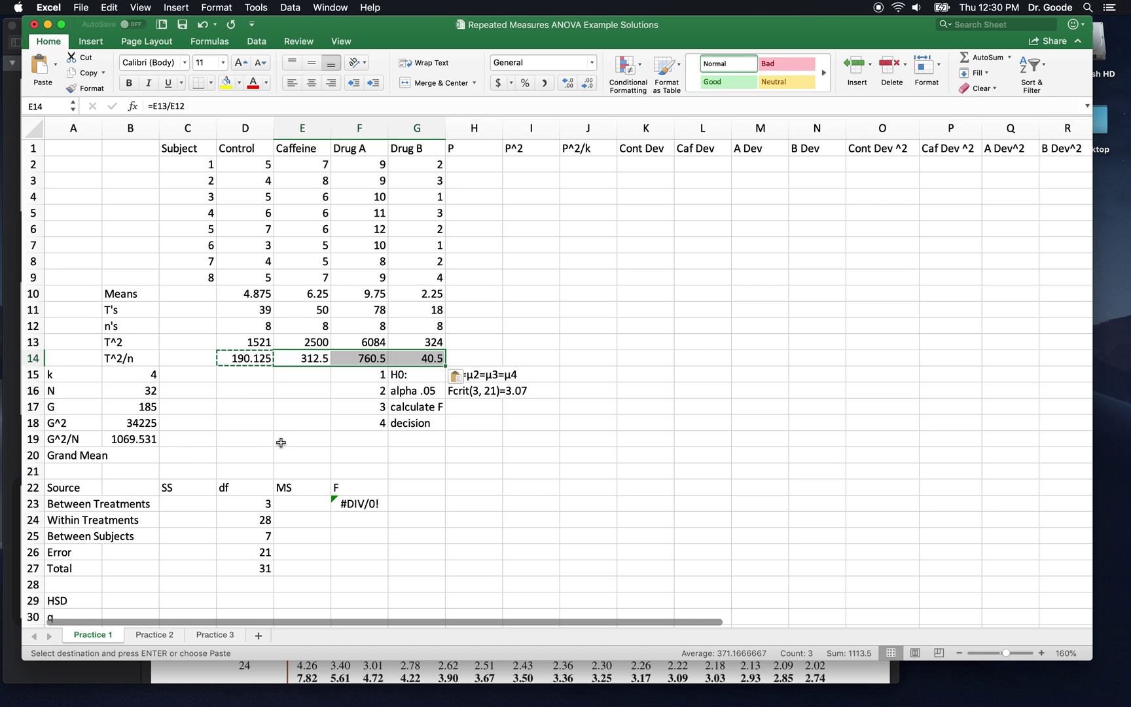
# Step: Enter =SUM(D14:G14)-B19 in C23 for a Between Treatments SS of 234.0938
pyautogui.click(193, 503)
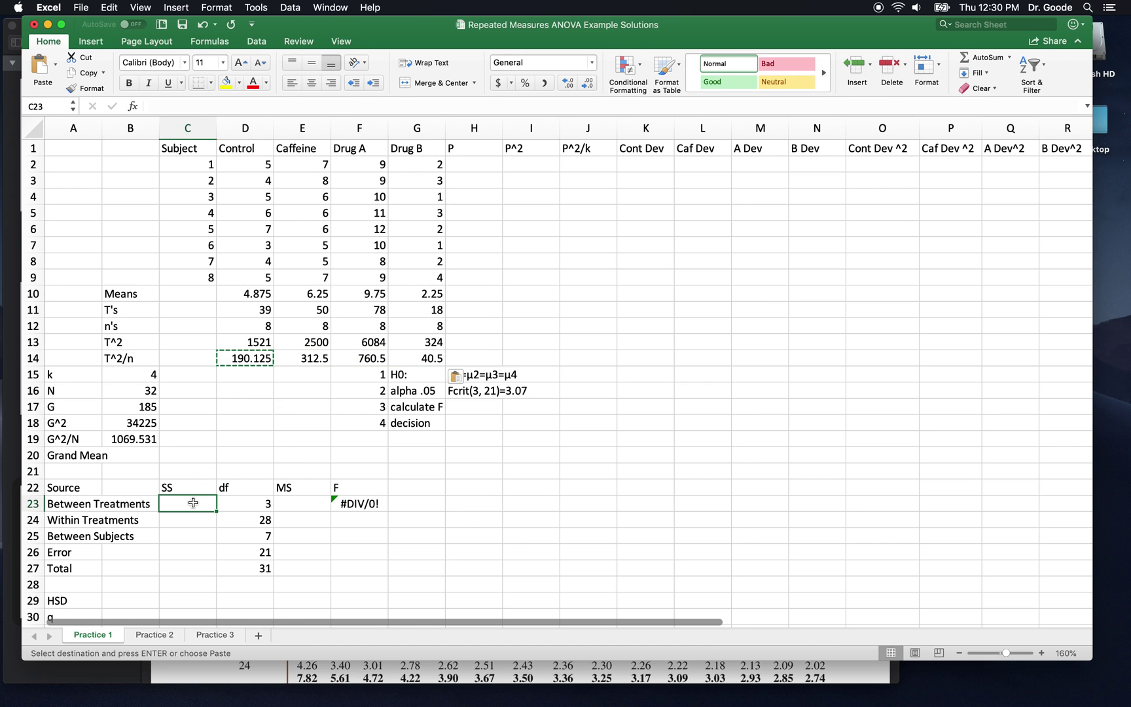
pyautogui.write('=')
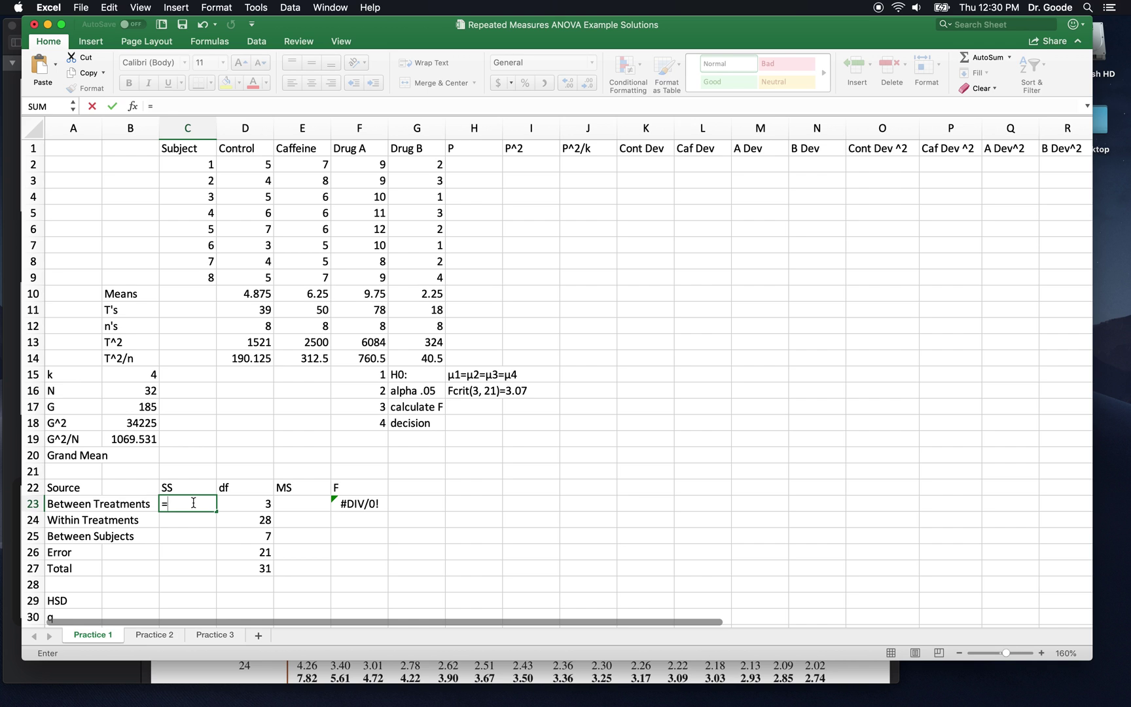
pyautogui.write('sum(')
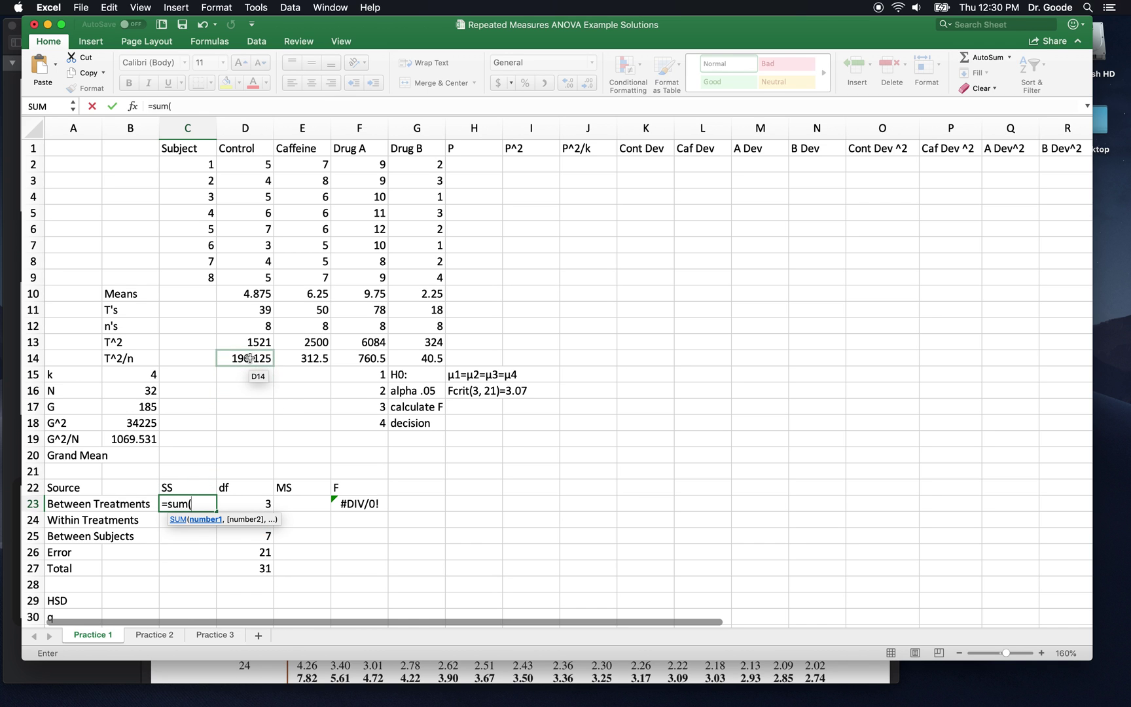
pyautogui.moveTo(249, 358); pyautogui.dragTo(402, 358)
pyautogui.write(')')
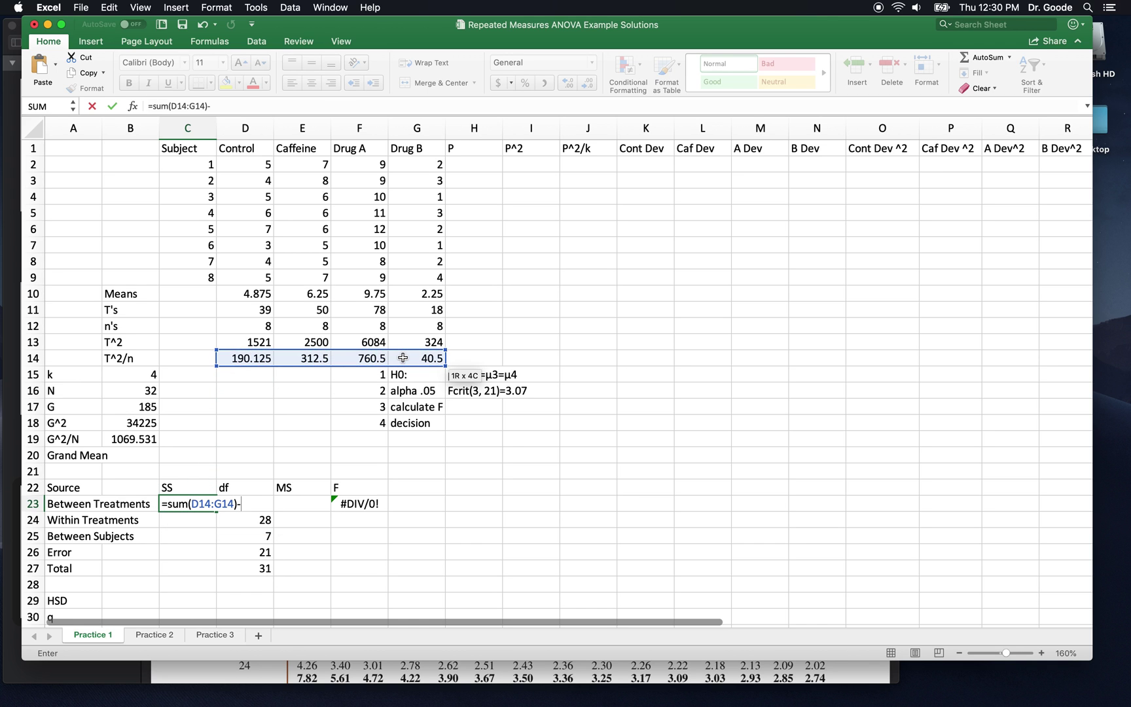
pyautogui.write('-')
pyautogui.click(131, 440)
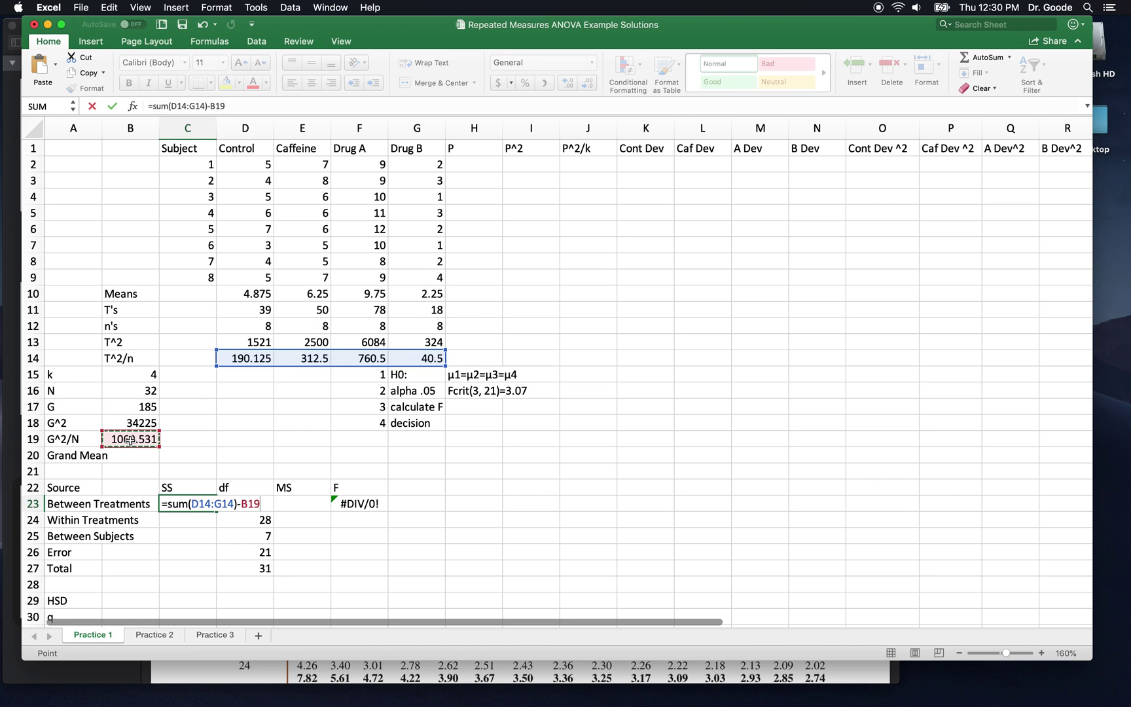
pyautogui.press('Return')
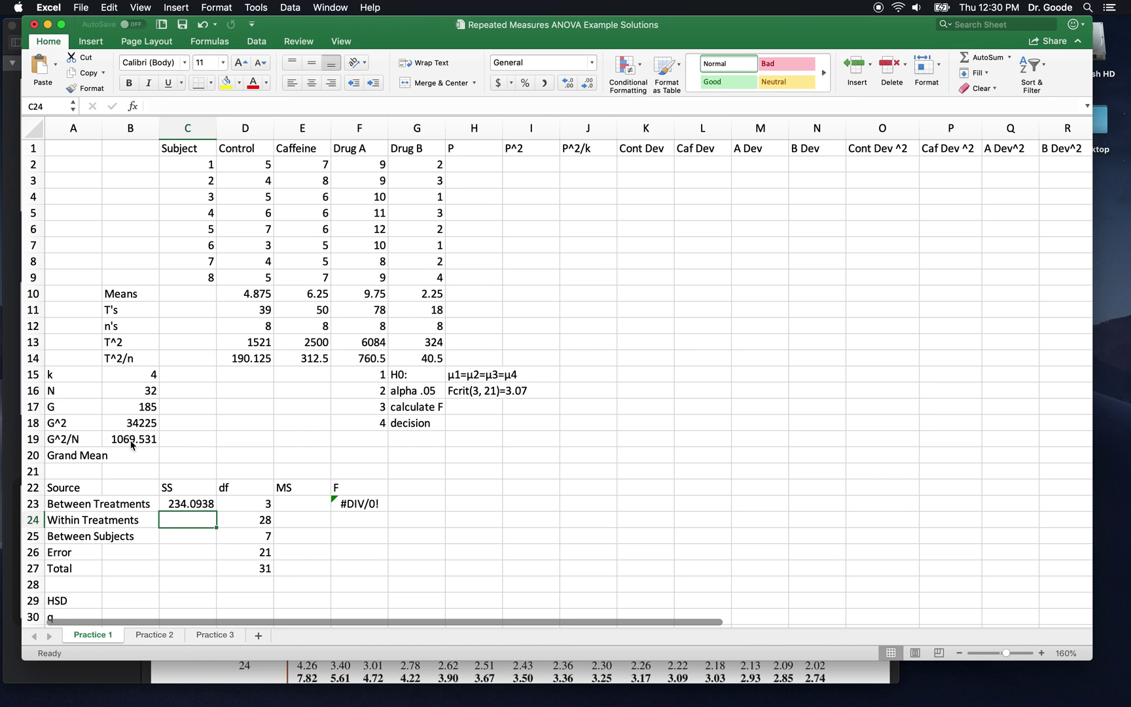
# Step: Enter =C23/D23 in E23 for a Between Treatments MS of 78.03125
pyautogui.press('Up')
pyautogui.press('Right')
pyautogui.press('Right')
pyautogui.write('=')
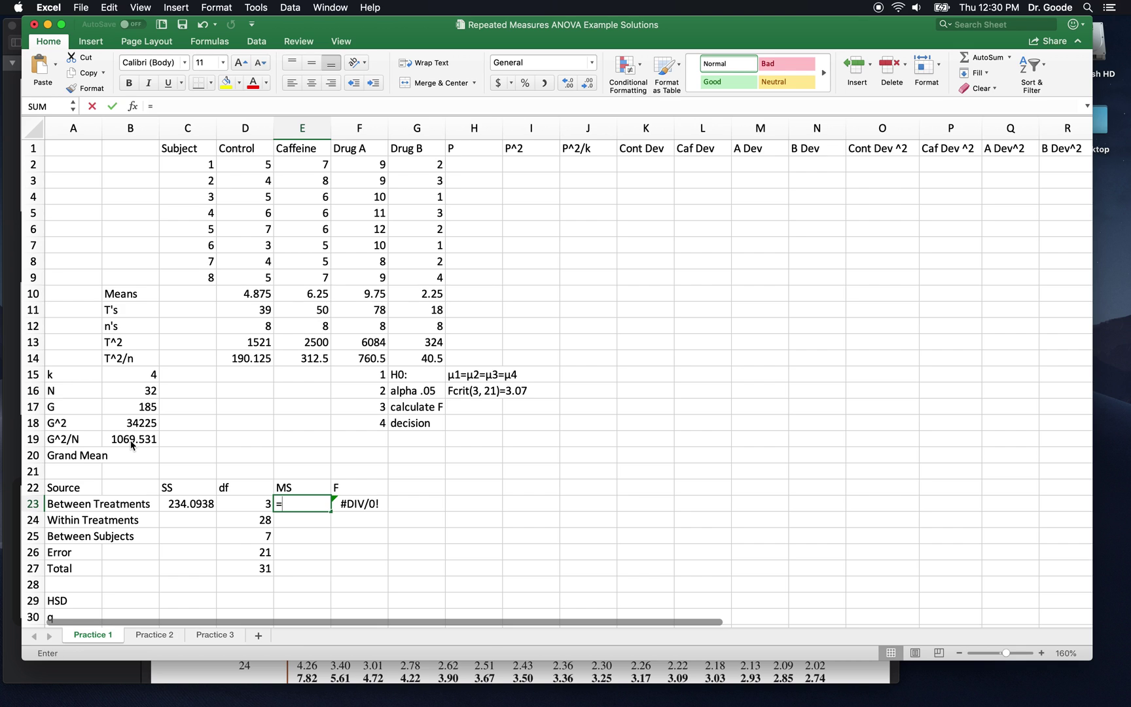
pyautogui.press('Left')
pyautogui.press('Left')
pyautogui.write('/')
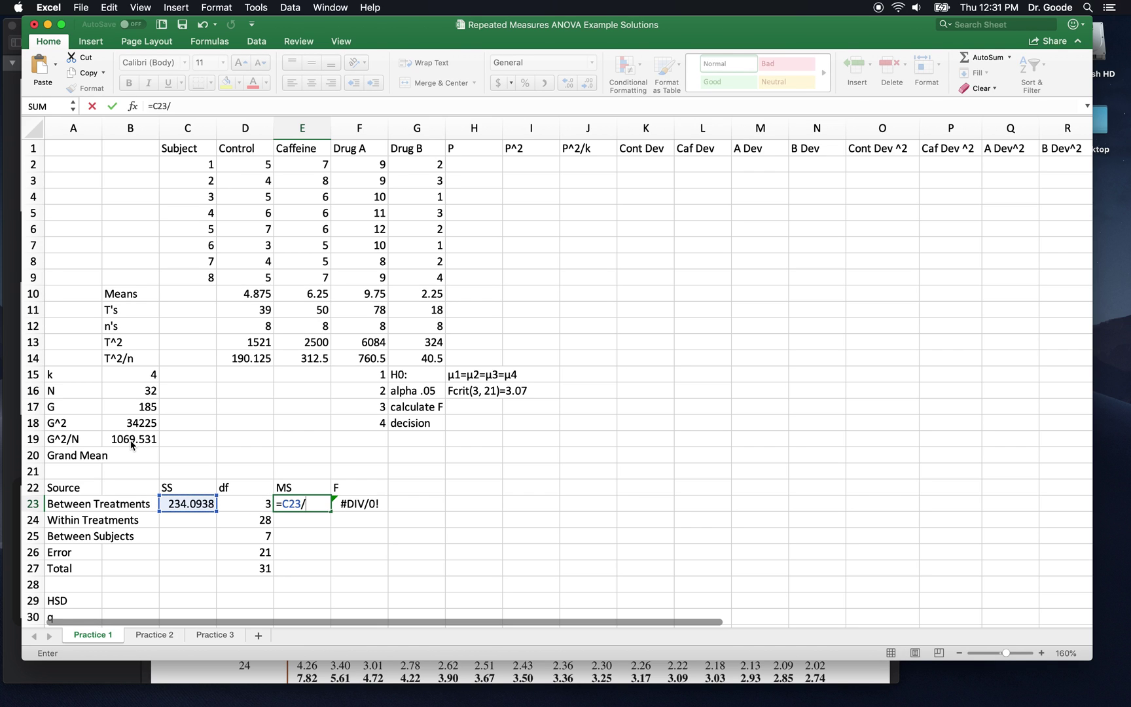
pyautogui.press('Left')
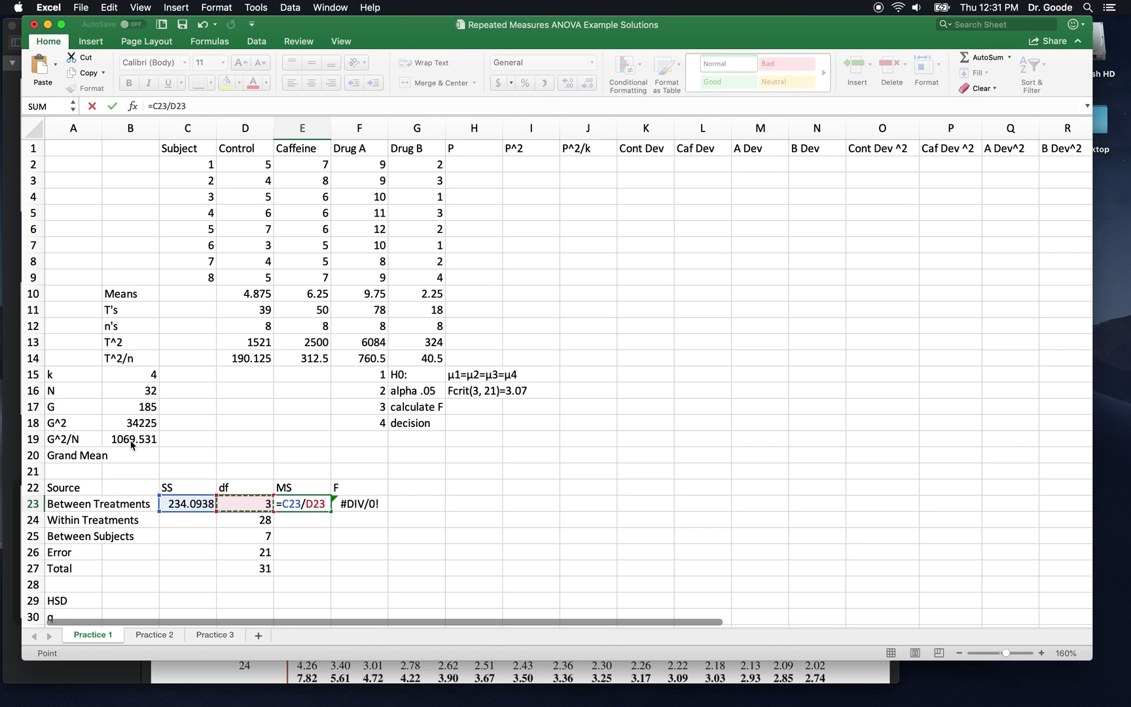
pyautogui.press('Return')
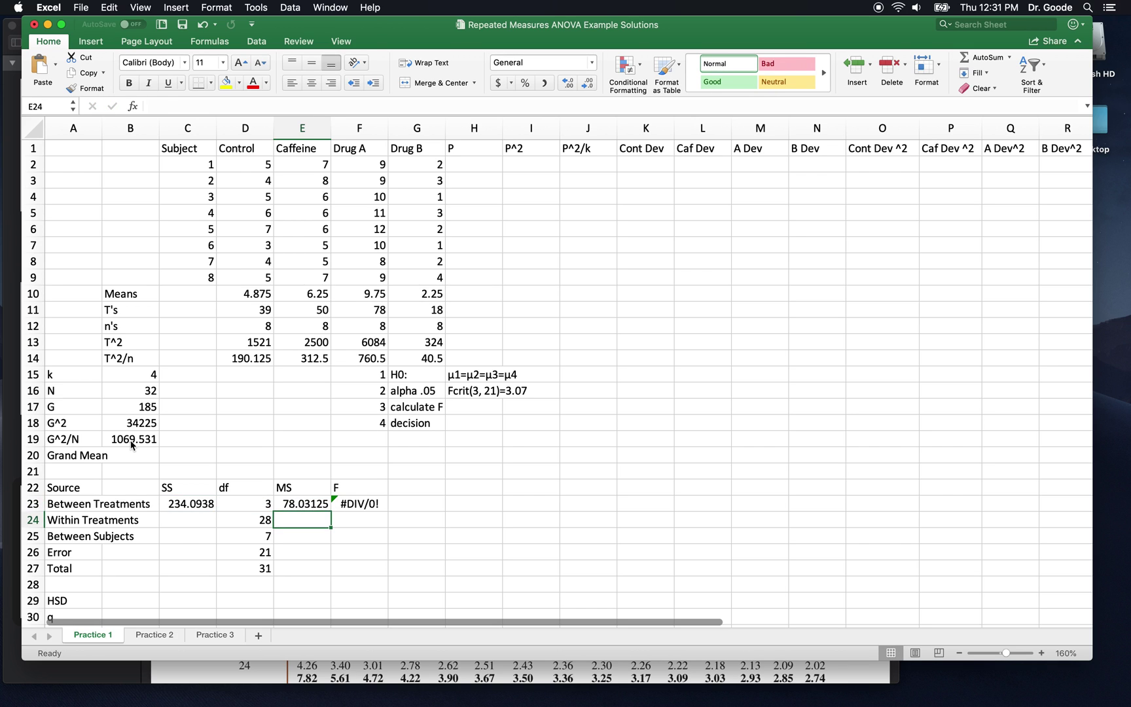
pyautogui.click(364, 505)
pyautogui.click(299, 550)
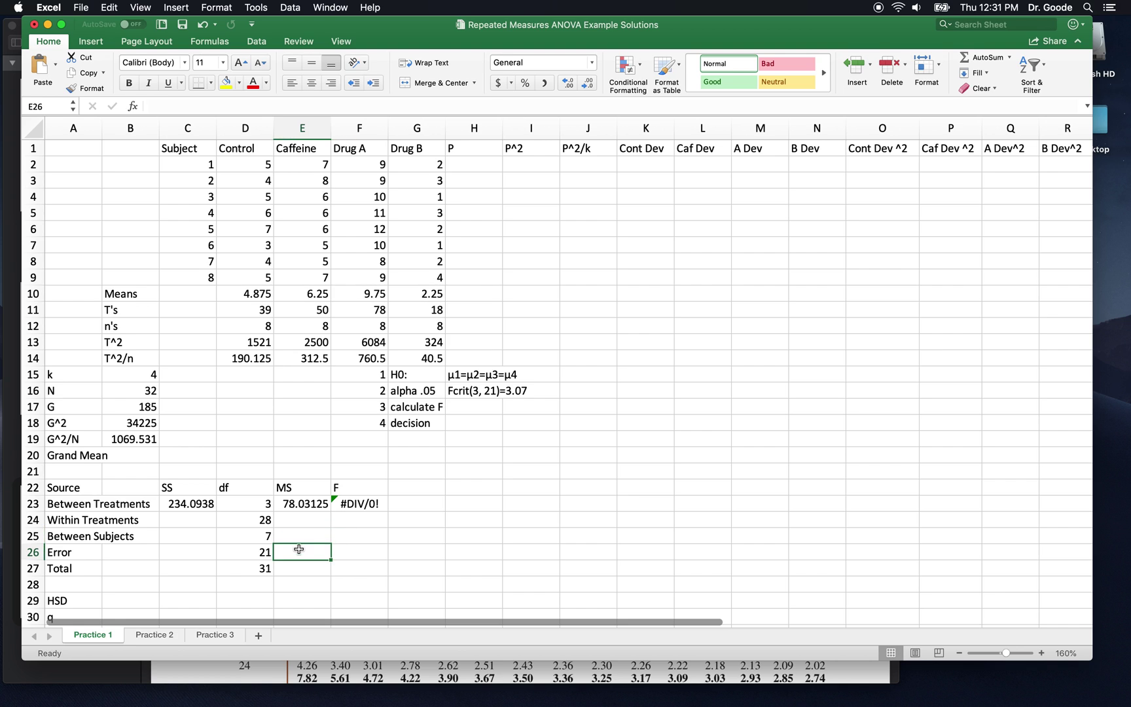
pyautogui.click(178, 536)
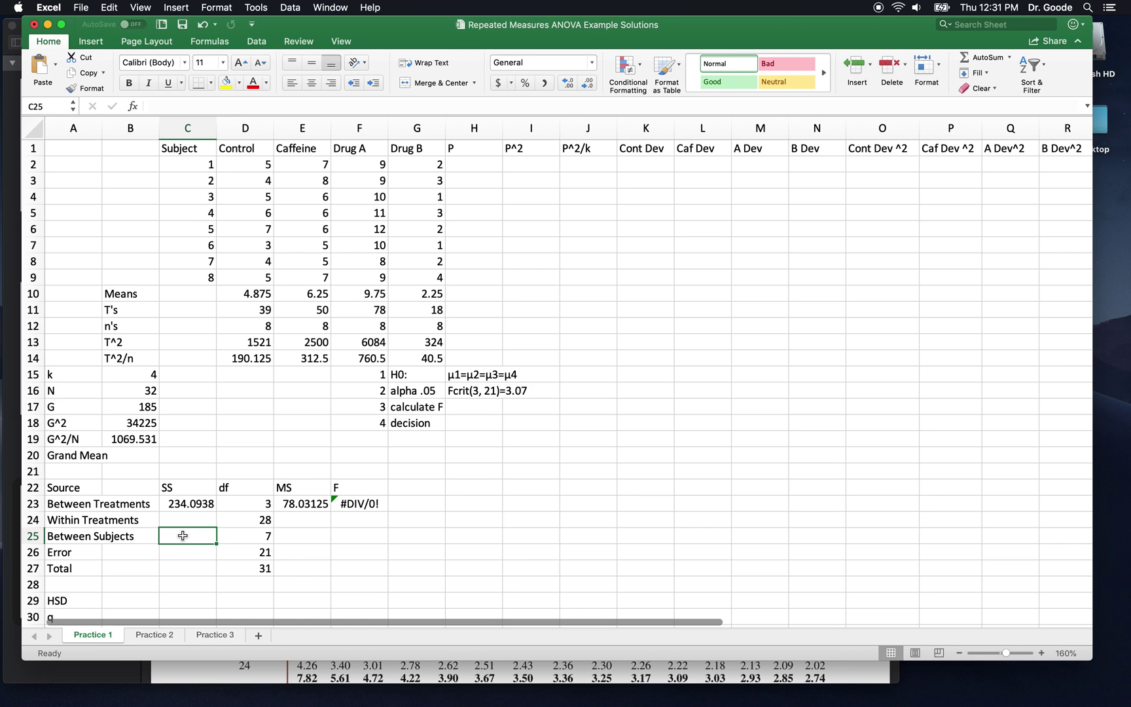
pyautogui.click(186, 518)
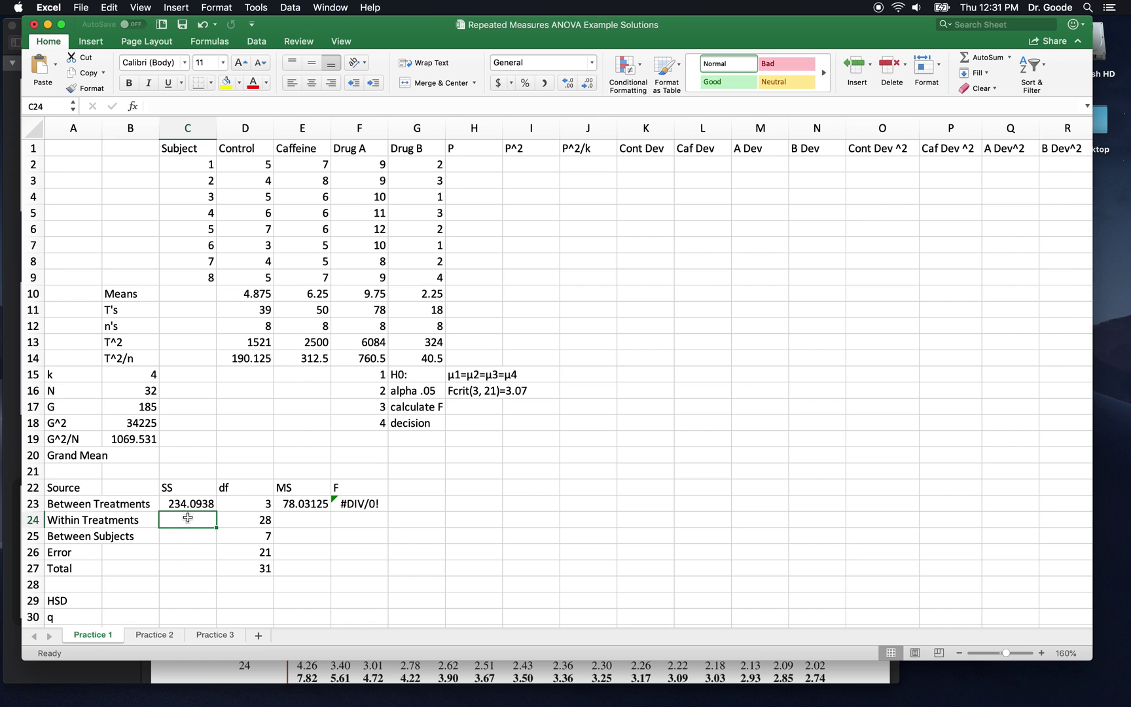
pyautogui.click(59, 520)
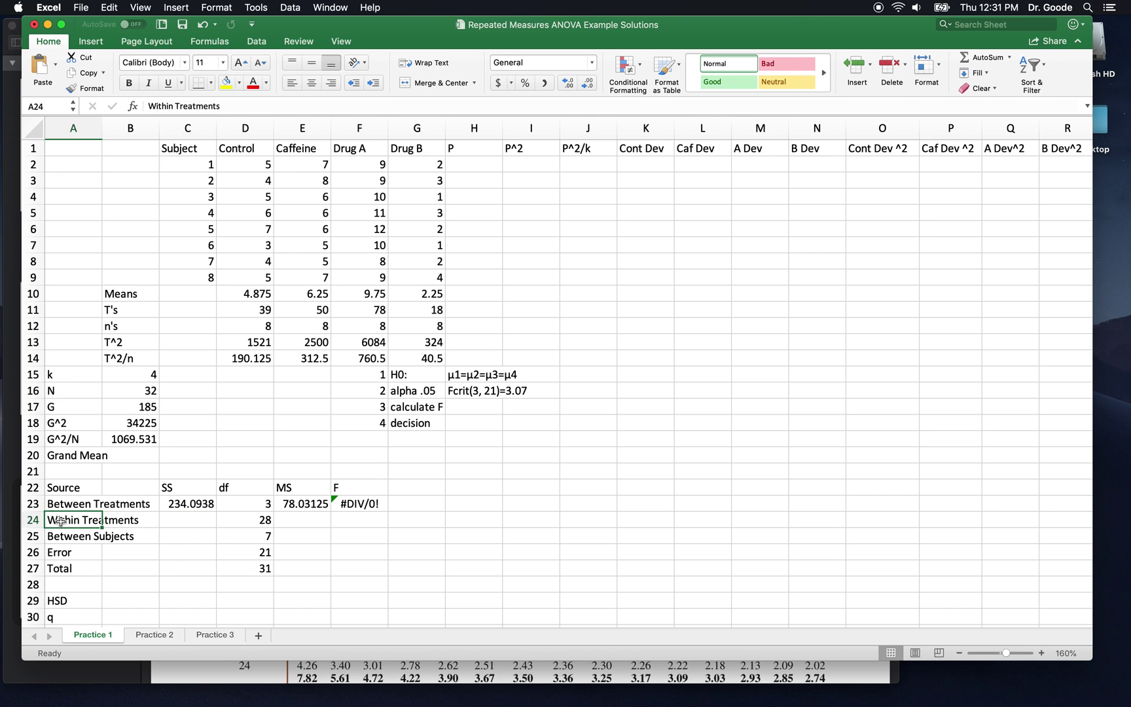
pyautogui.click(200, 567)
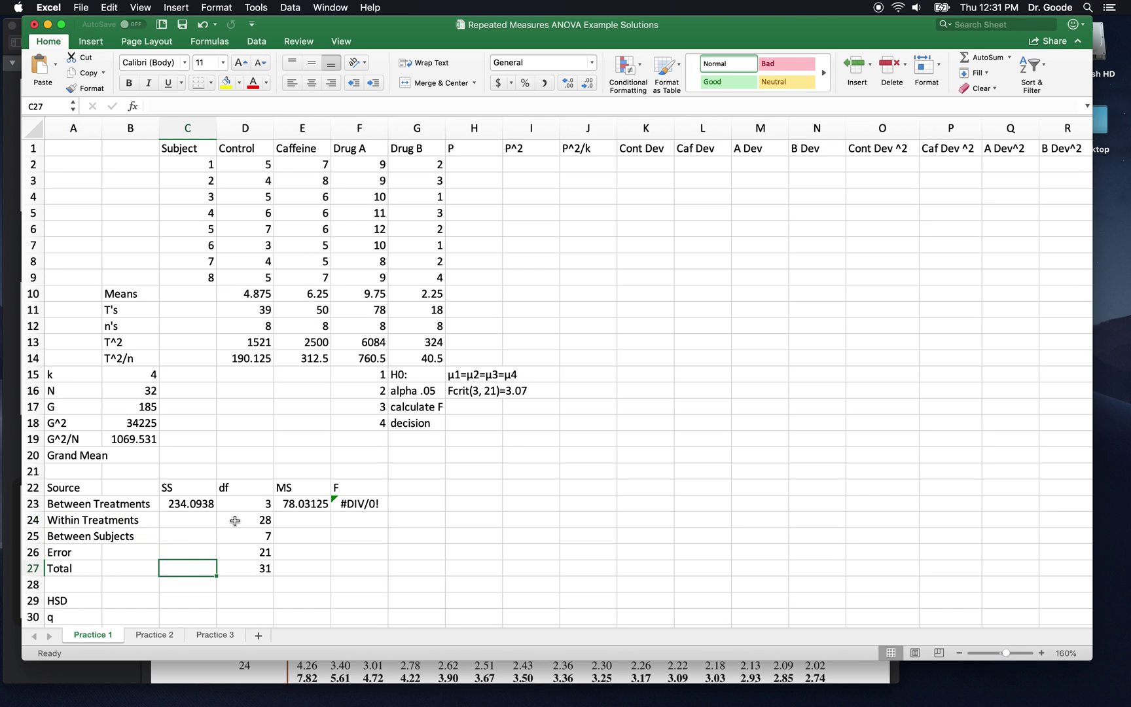
pyautogui.click(250, 565)
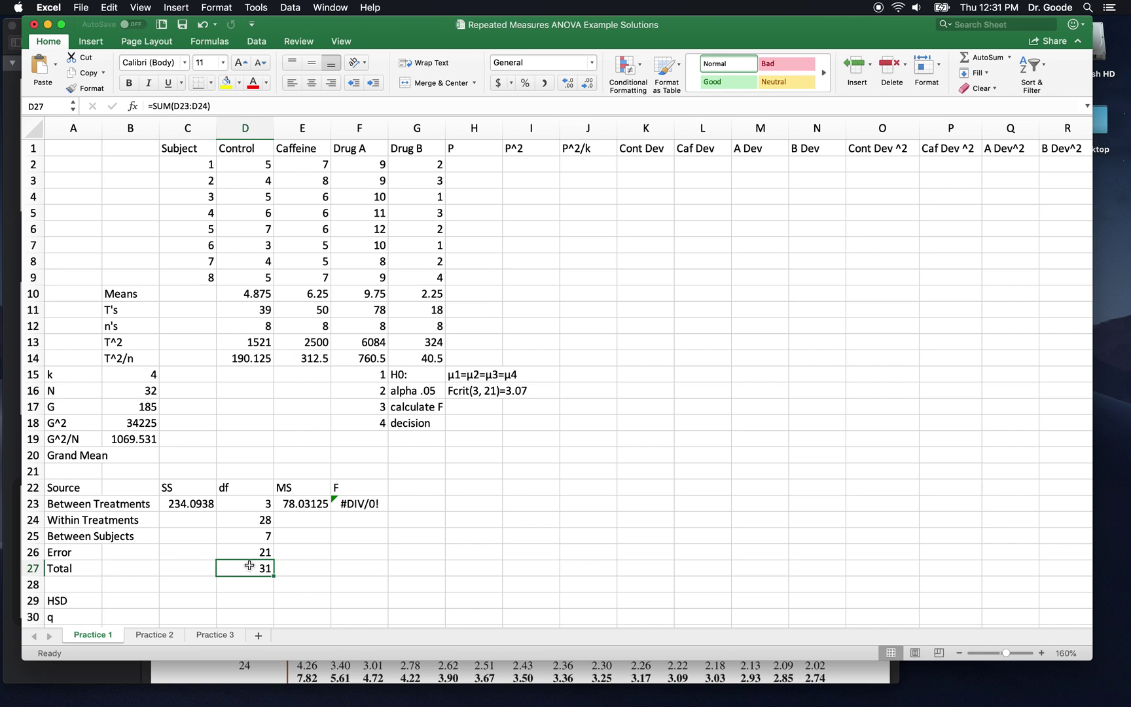
pyautogui.click(241, 522)
pyautogui.click(242, 503)
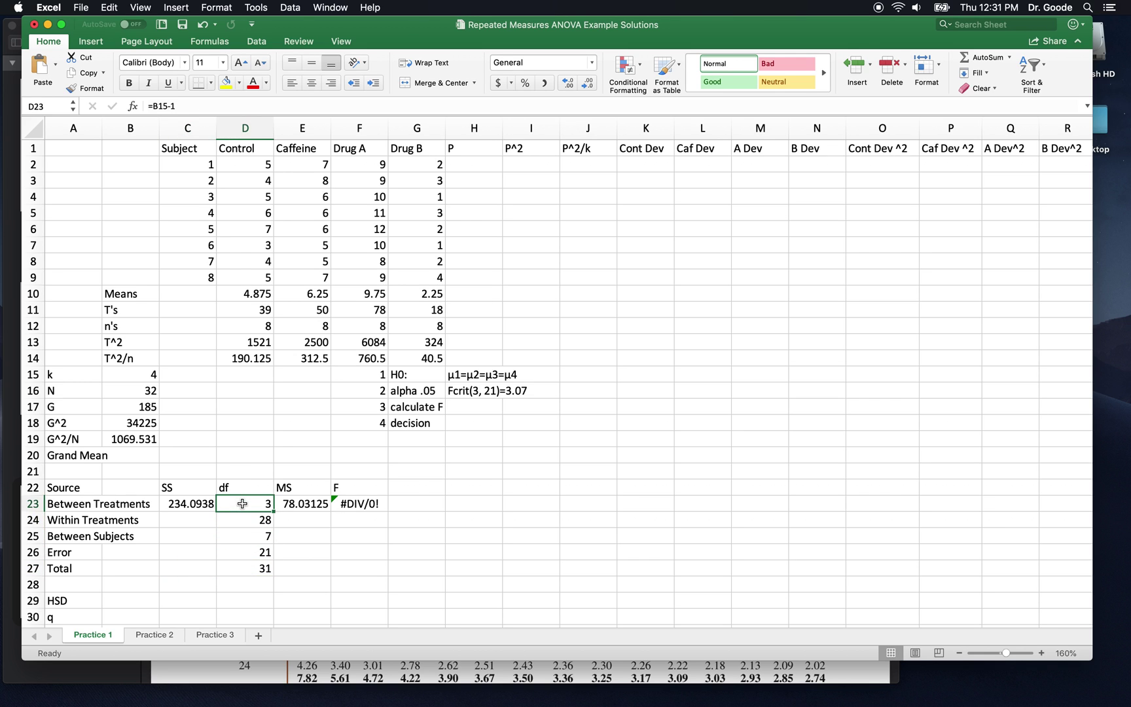
pyautogui.click(181, 572)
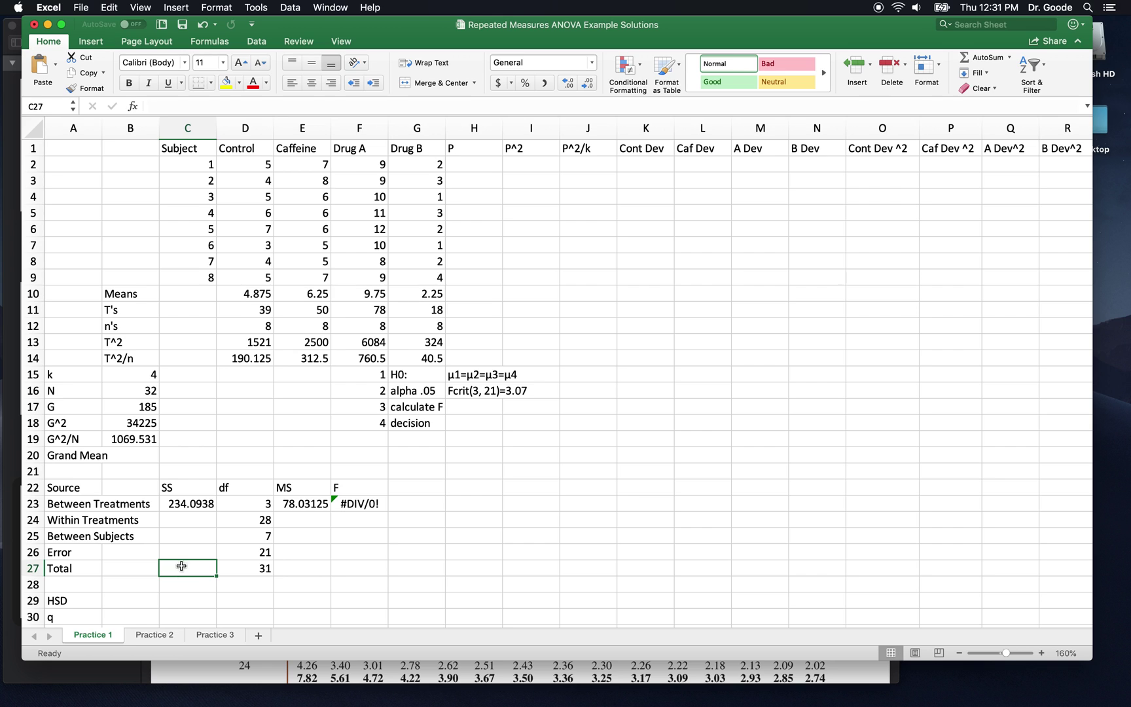
pyautogui.click(188, 522)
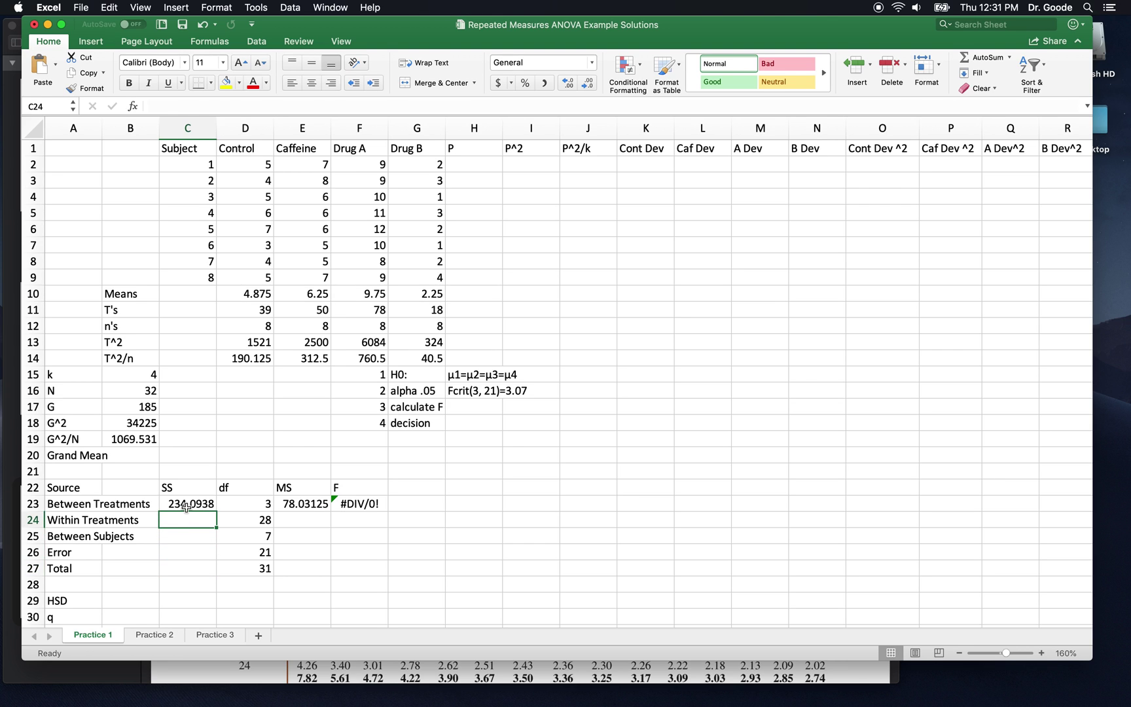
pyautogui.click(186, 507)
pyautogui.click(181, 571)
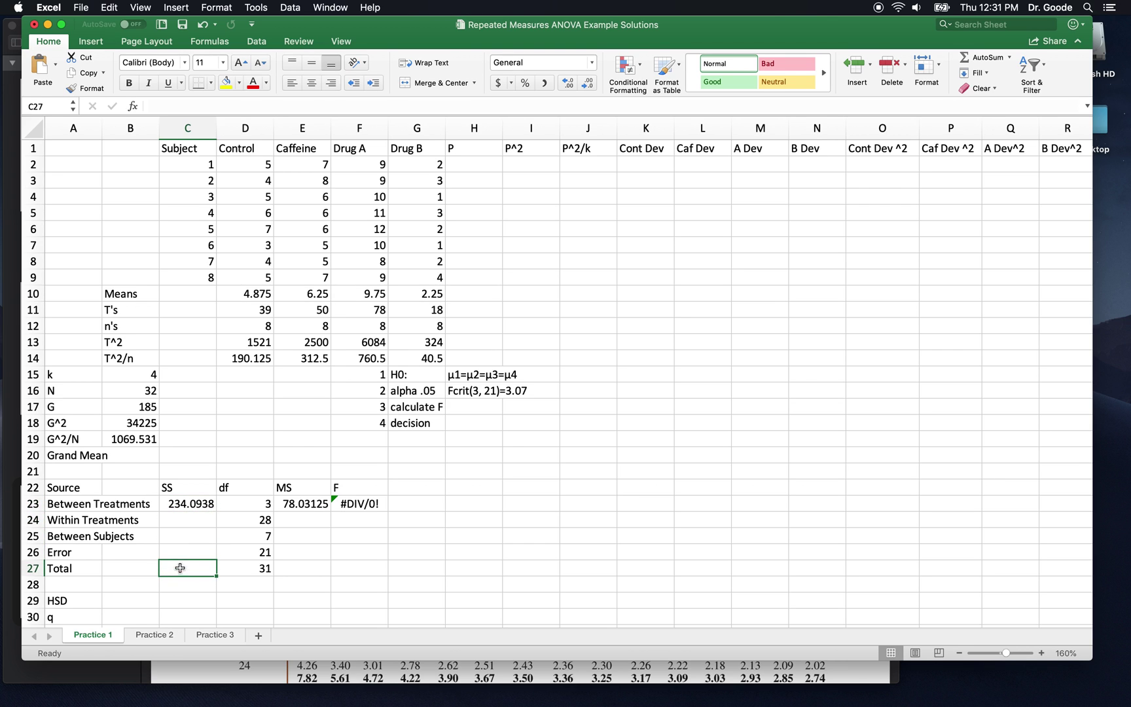
pyautogui.click(175, 509)
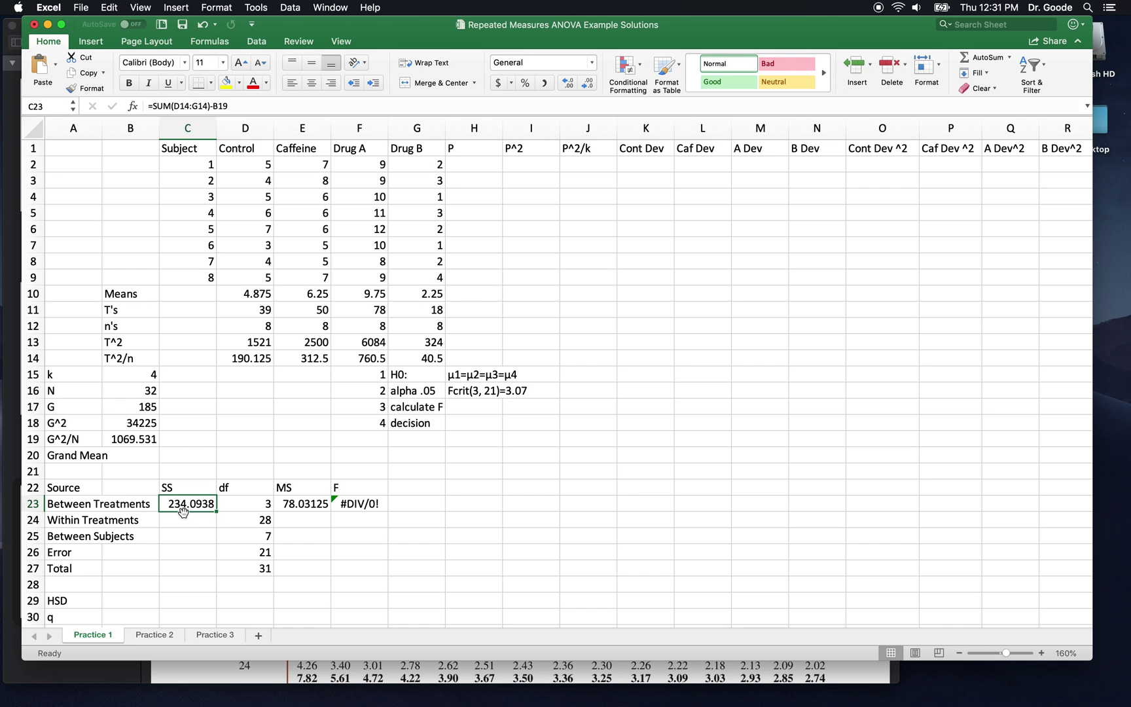
pyautogui.click(184, 521)
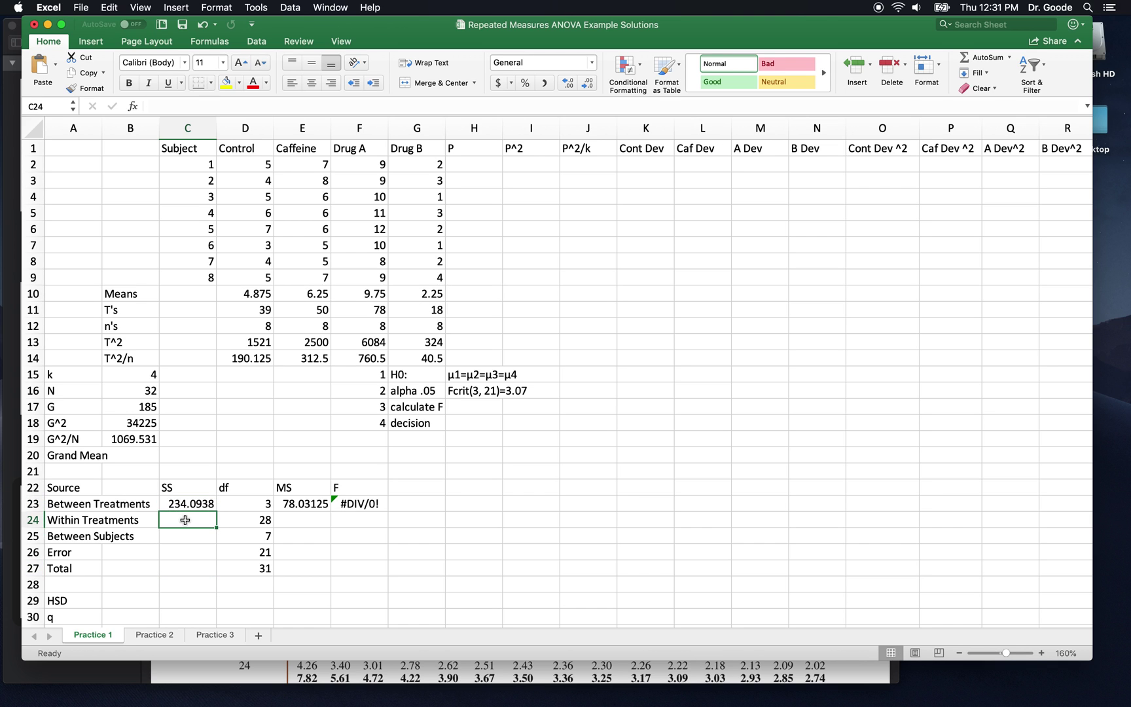
pyautogui.click(181, 505)
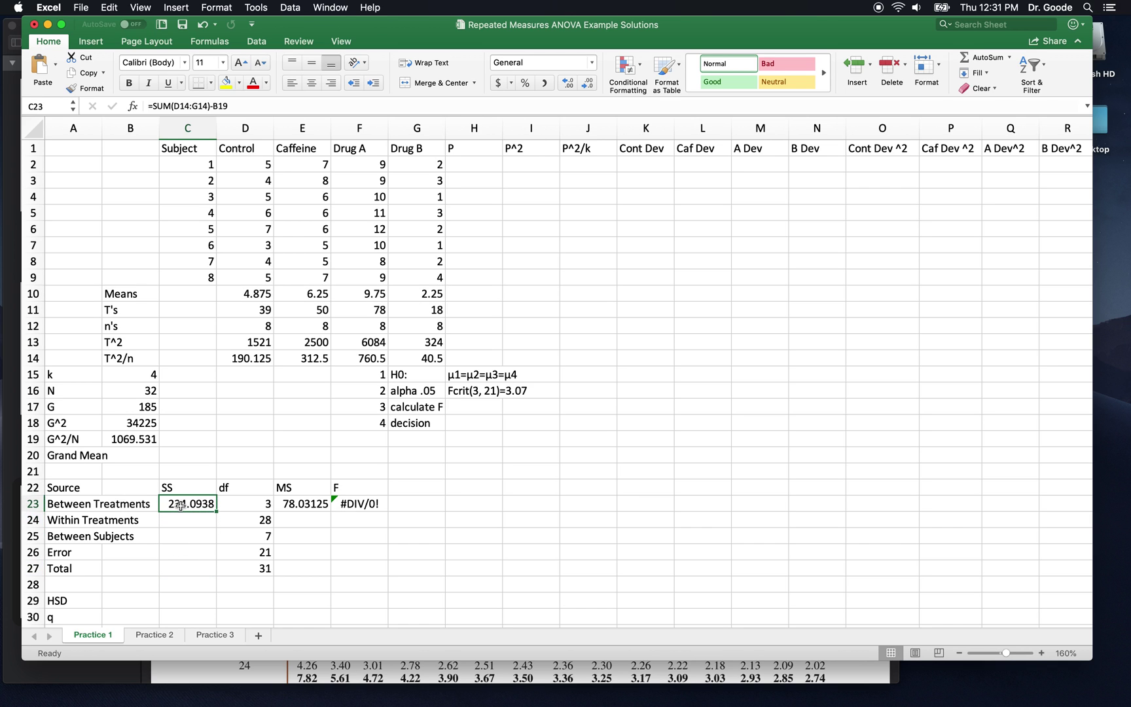
pyautogui.click(178, 572)
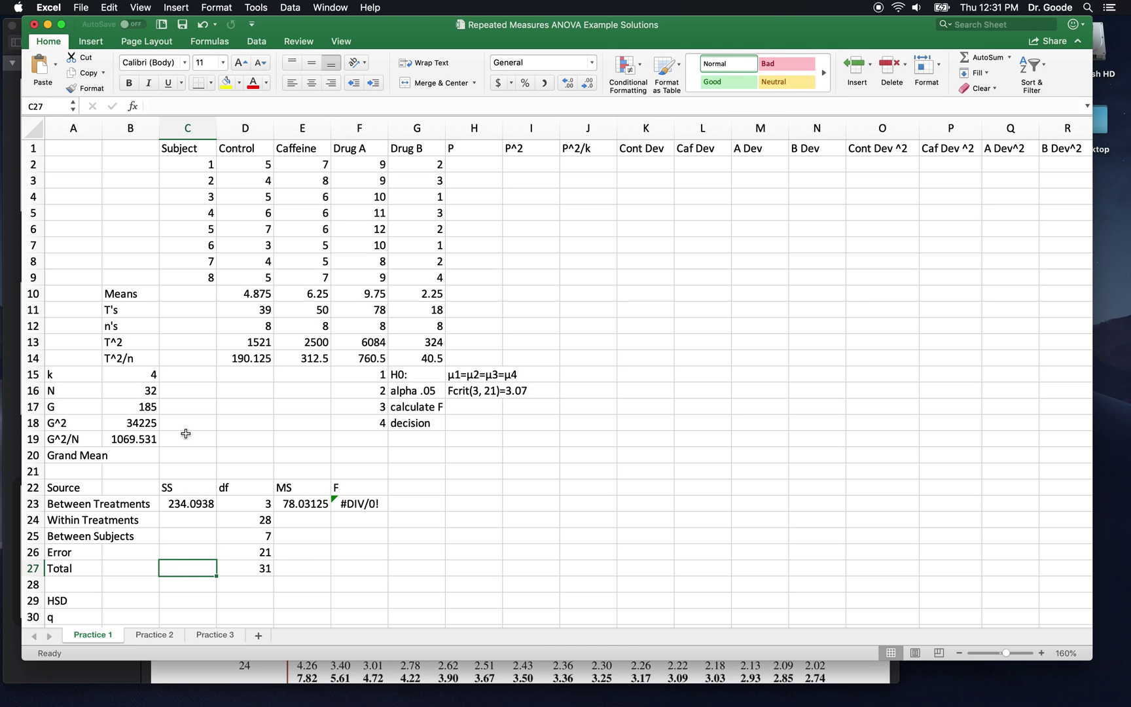
pyautogui.click(254, 163)
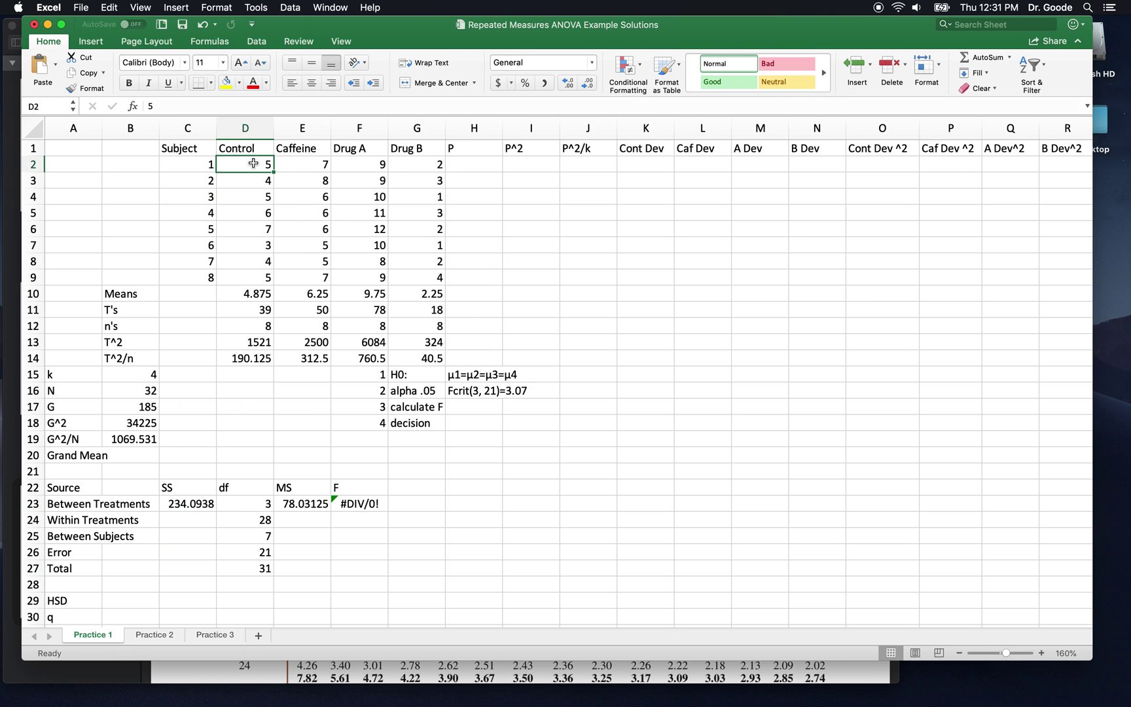
pyautogui.click(291, 169)
pyautogui.click(358, 167)
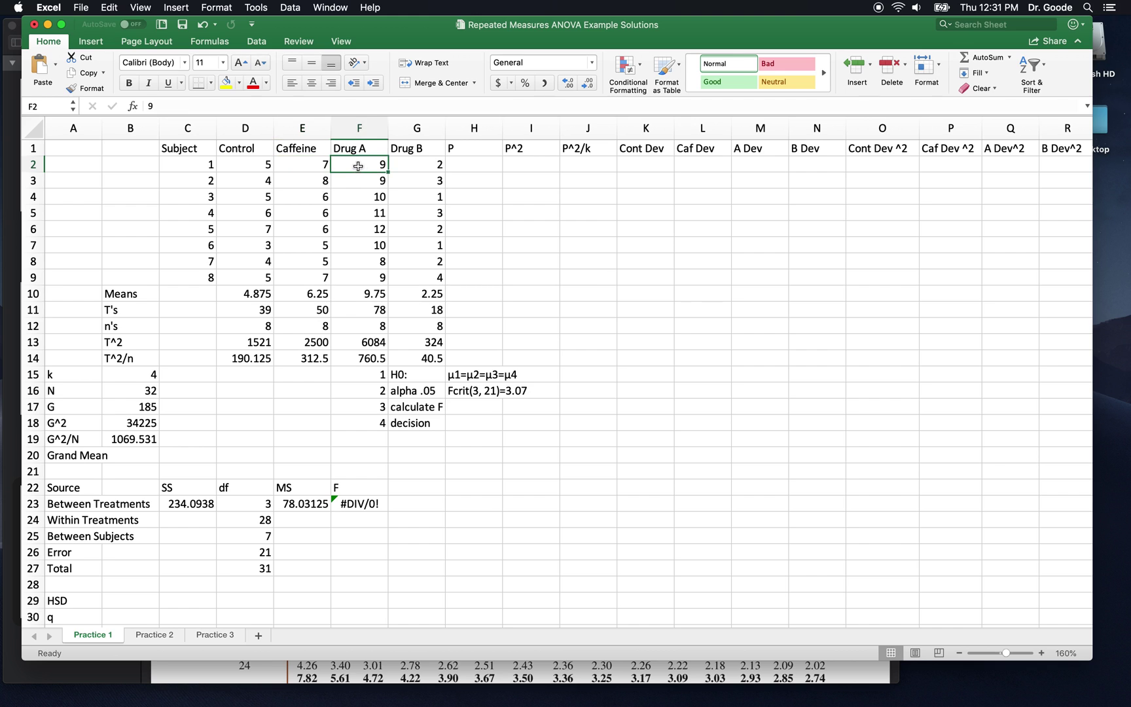
pyautogui.click(407, 163)
pyautogui.click(410, 180)
pyautogui.click(363, 182)
pyautogui.click(318, 180)
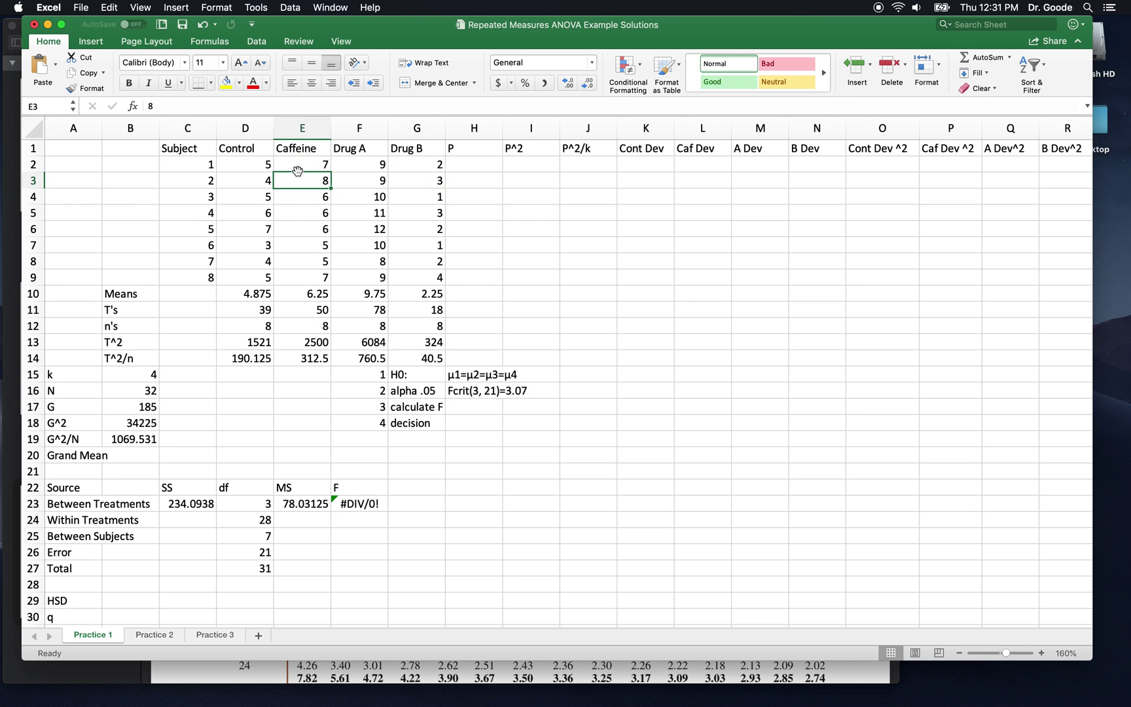
pyautogui.moveTo(260, 166); pyautogui.dragTo(415, 276)
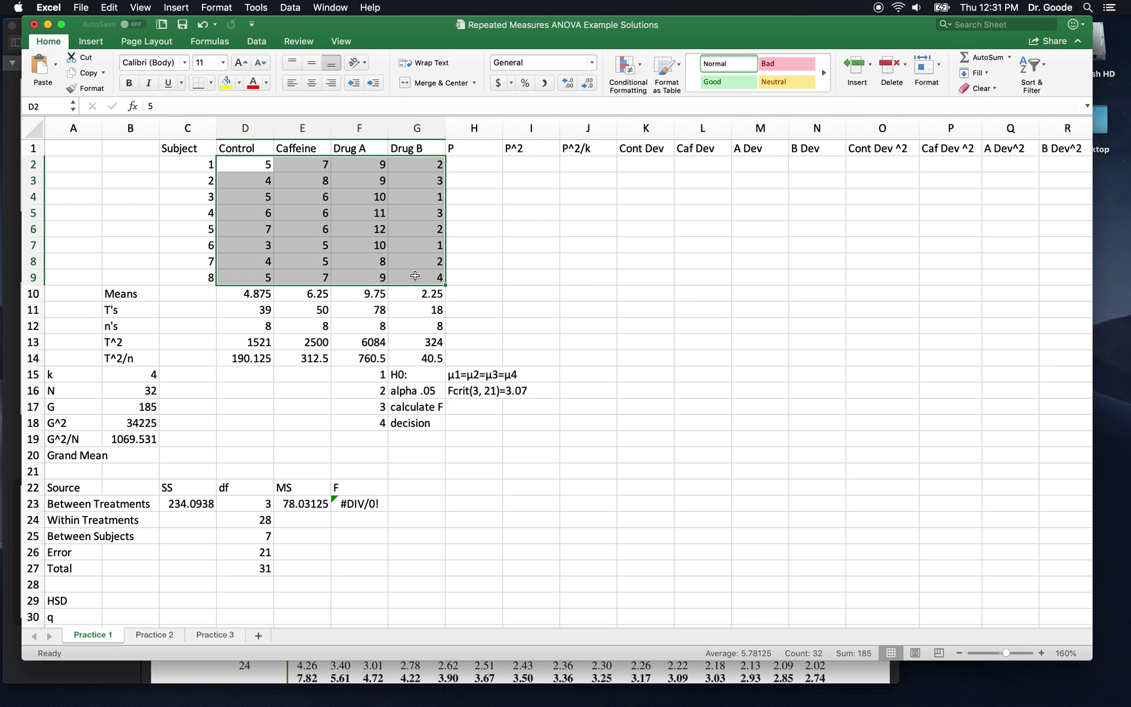
# Step: Enter =AVERAGE(D2:G9) in B20 for a grand mean of 5.78125
pyautogui.click(139, 455)
pyautogui.write('=avea')
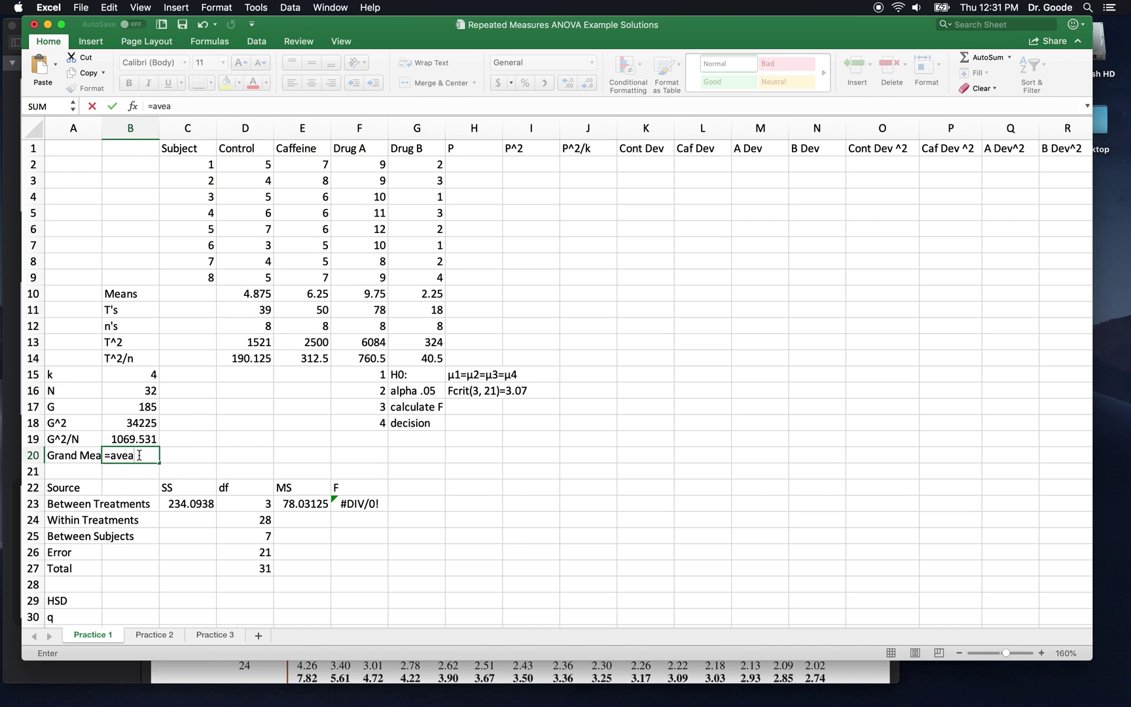
pyautogui.press('BackSpace')
pyautogui.write('rage(')
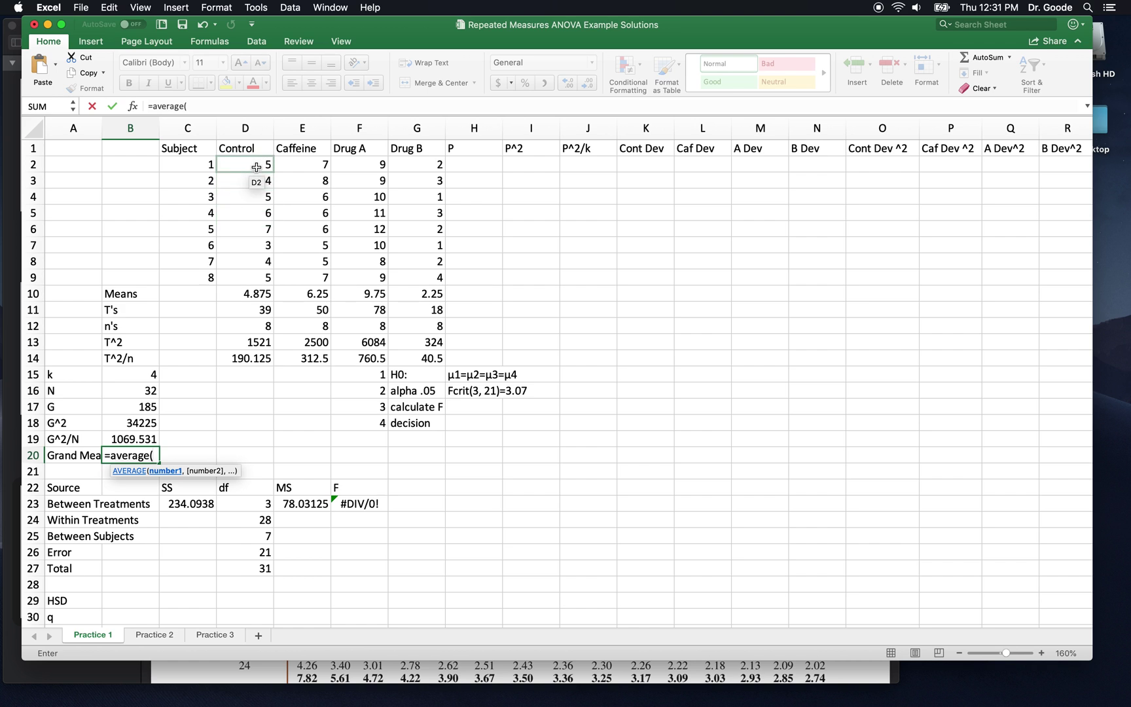
pyautogui.moveTo(257, 167); pyautogui.dragTo(335, 280)
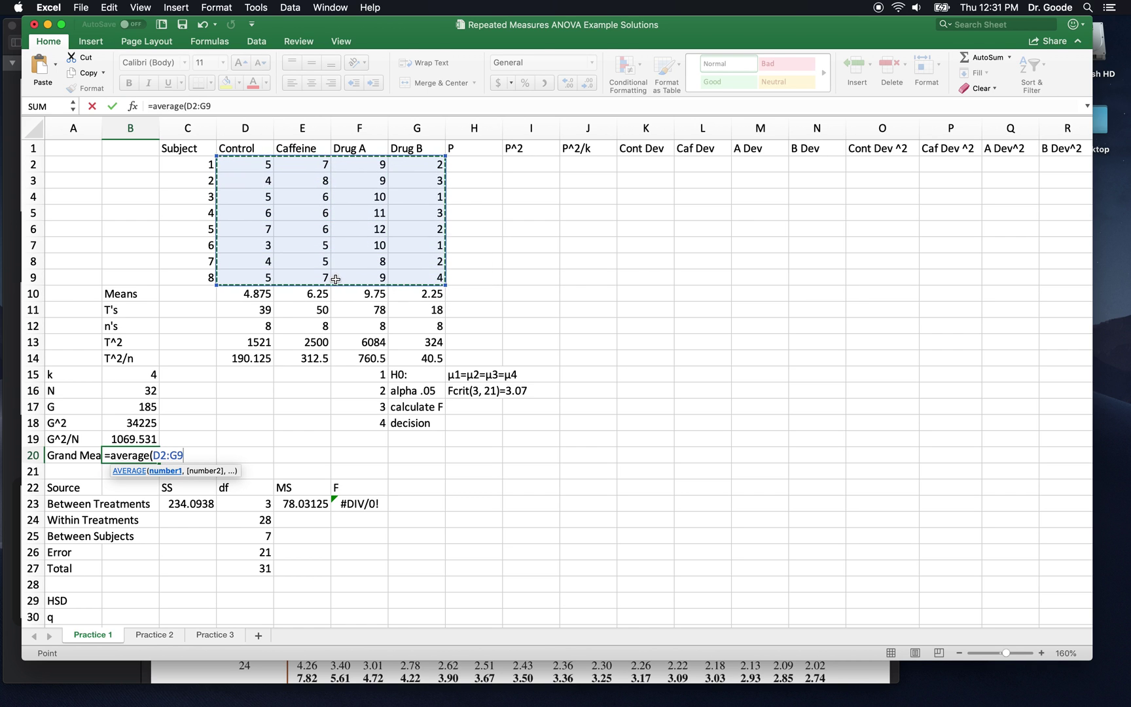
pyautogui.press('Return')
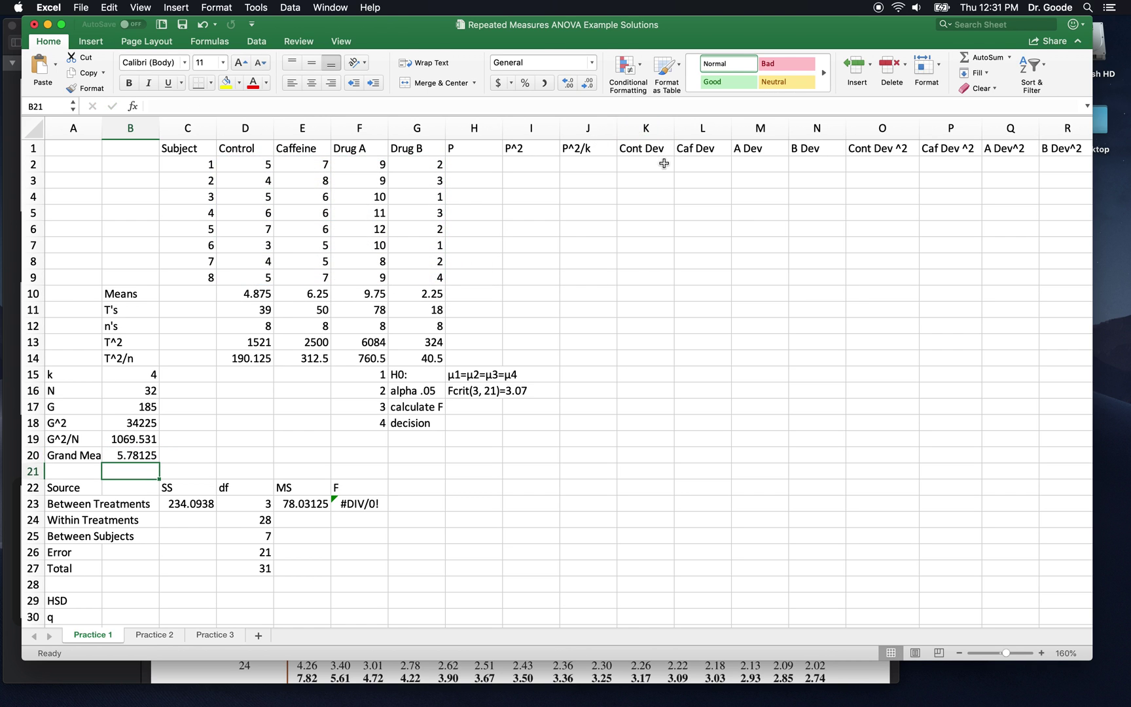
# Step: Enter =D2-$B$20 in K2 and paste it across K2:N9 for every deviation score
pyautogui.click(664, 163)
pyautogui.write('=')
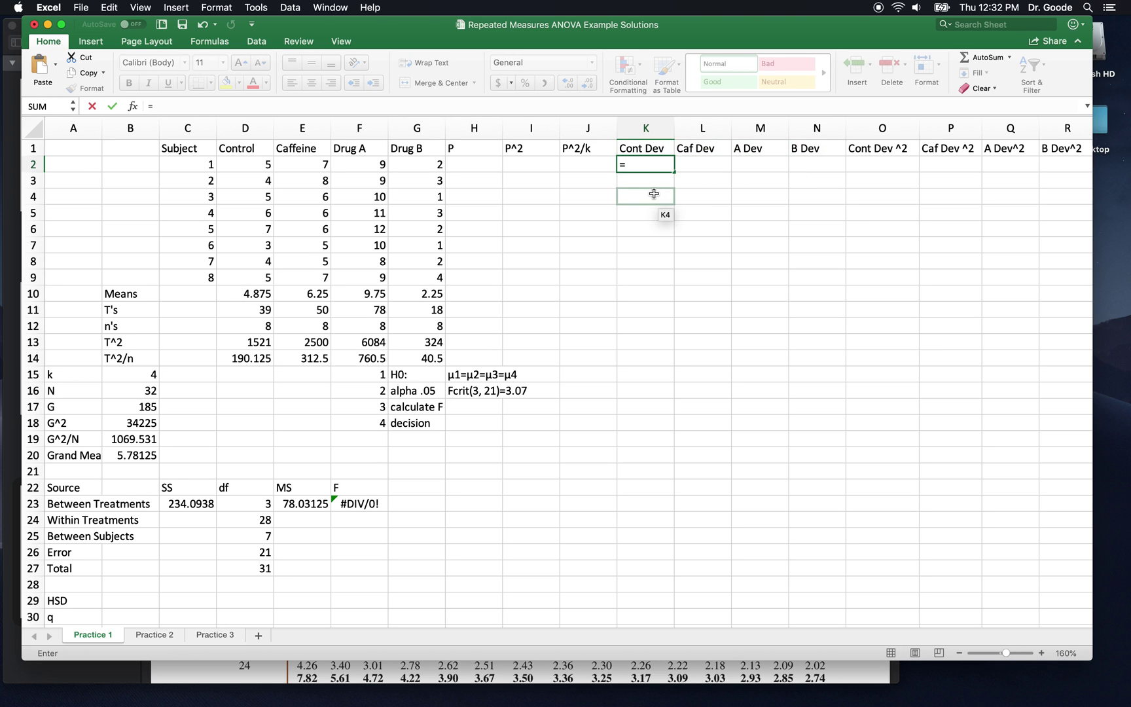
pyautogui.click(233, 164)
pyautogui.write('-')
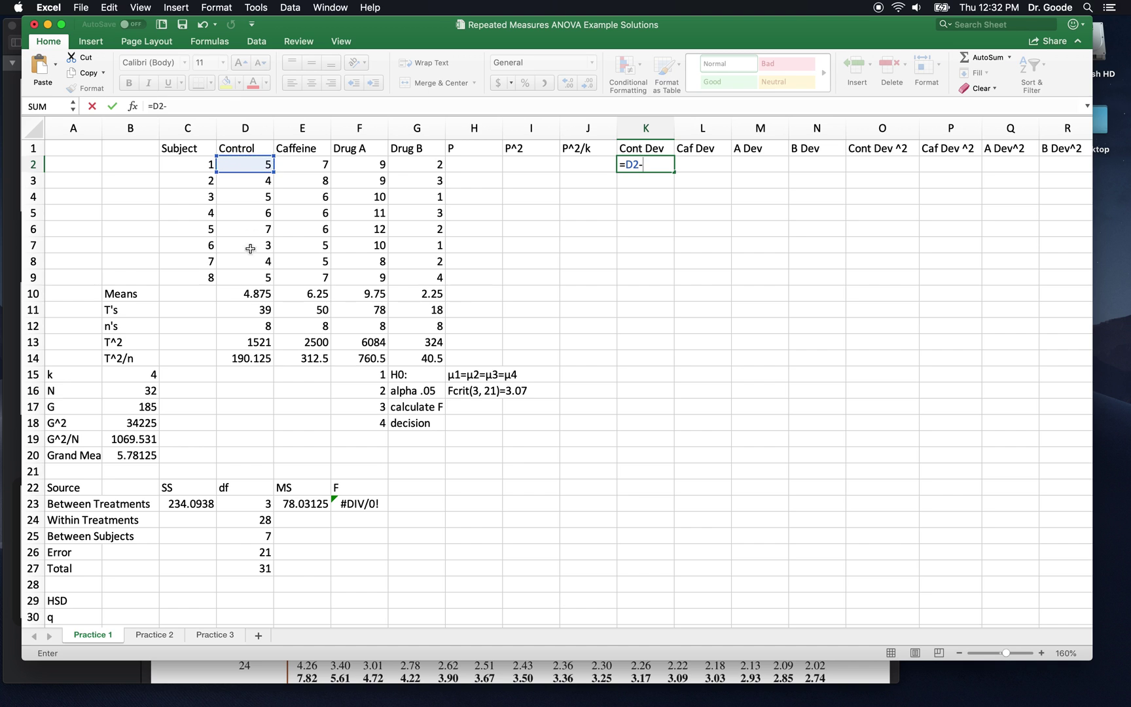
pyautogui.click(144, 459)
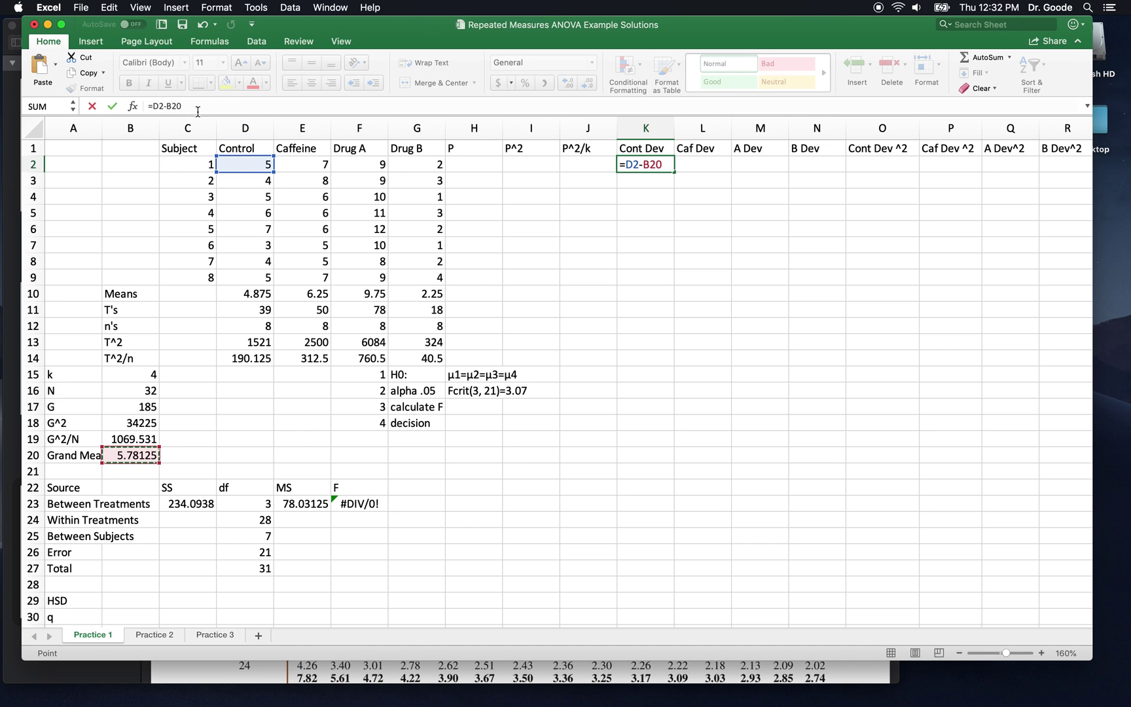
pyautogui.click(643, 165)
pyautogui.press('Return')
pyautogui.press('Up')
pyautogui.press('super+c')
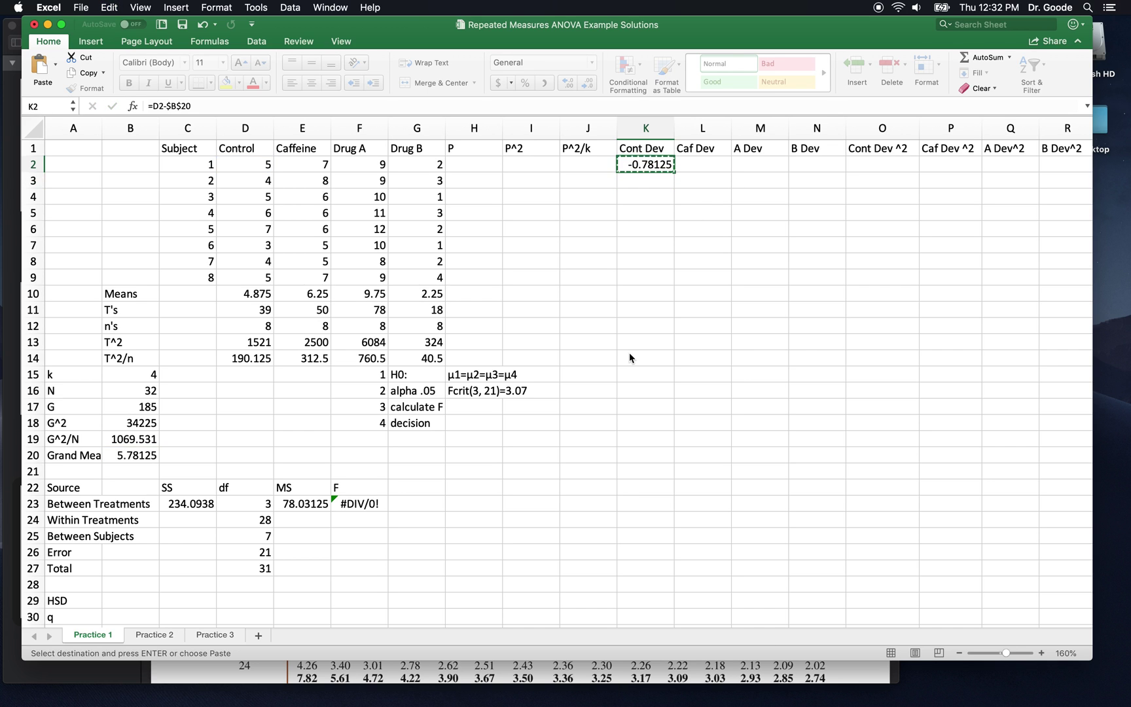
pyautogui.keyDown('shift'); pyautogui.click(804, 278); pyautogui.keyUp('shift')
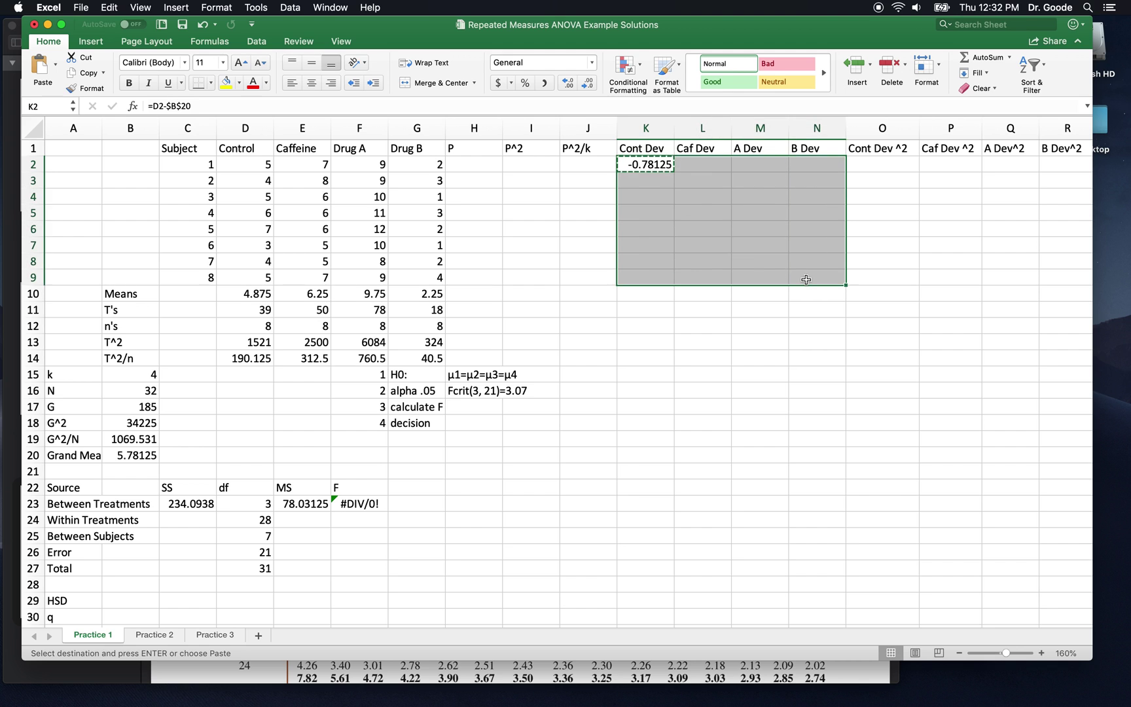
pyautogui.press('super+v')
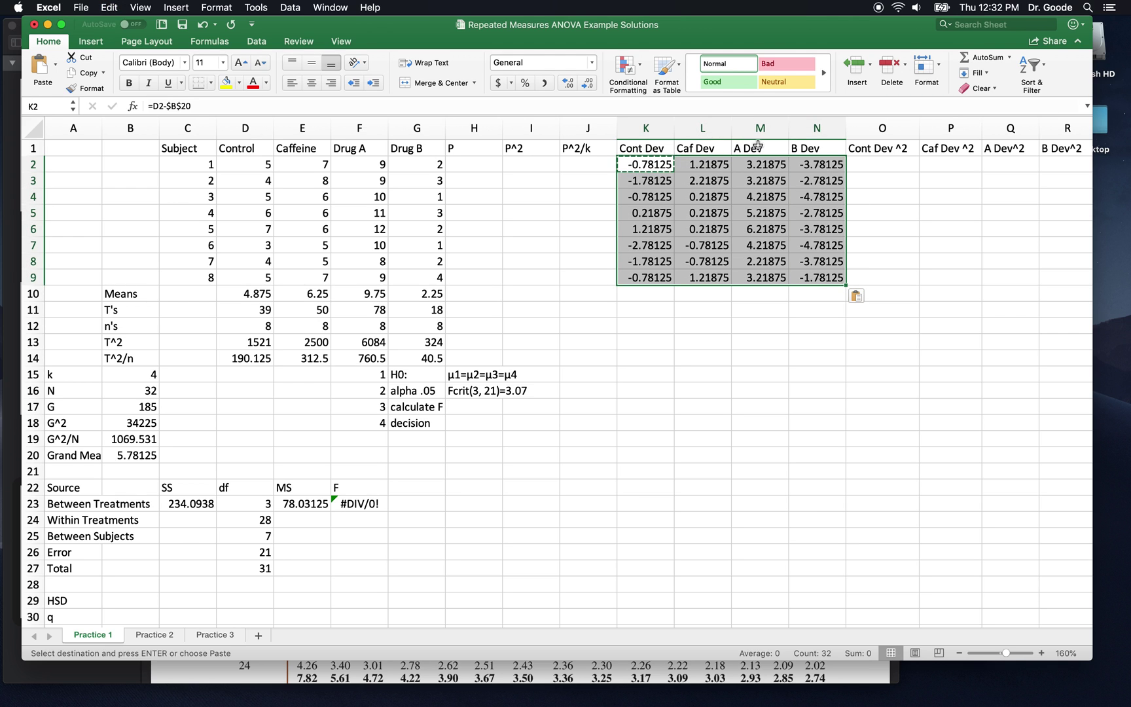
# Step: Enter =K2^2 in O2 and paste it across O2:R9 to square every deviation
pyautogui.click(877, 167)
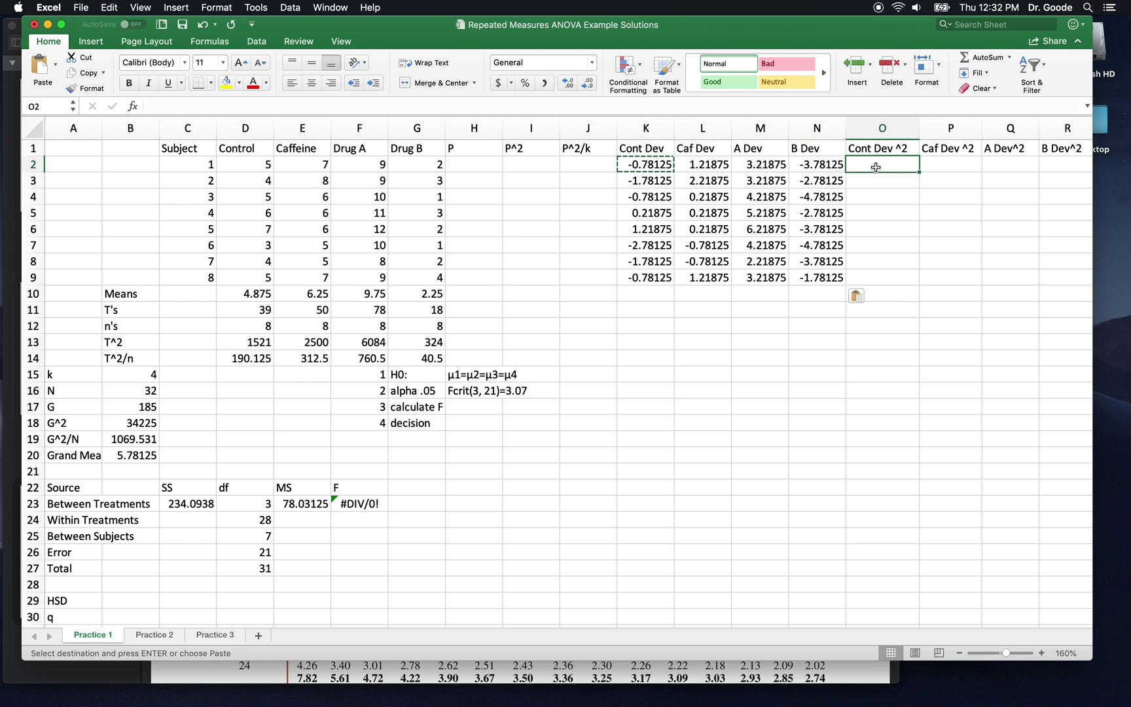
pyautogui.write('=')
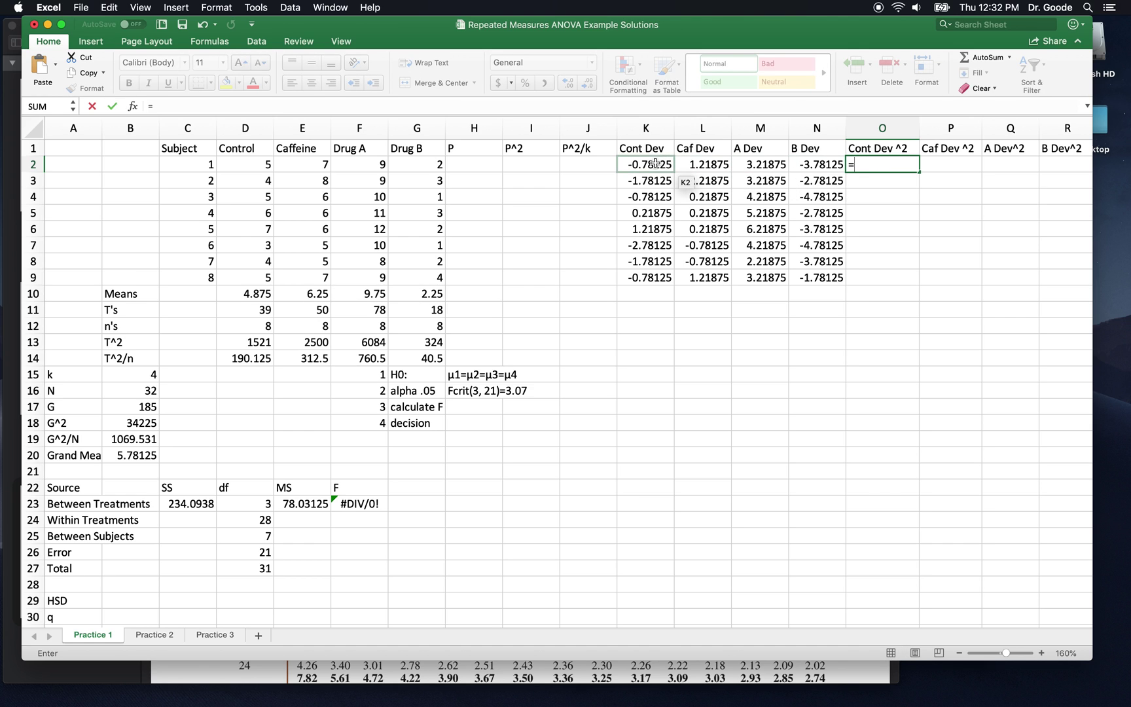
pyautogui.click(655, 164)
pyautogui.write('^2')
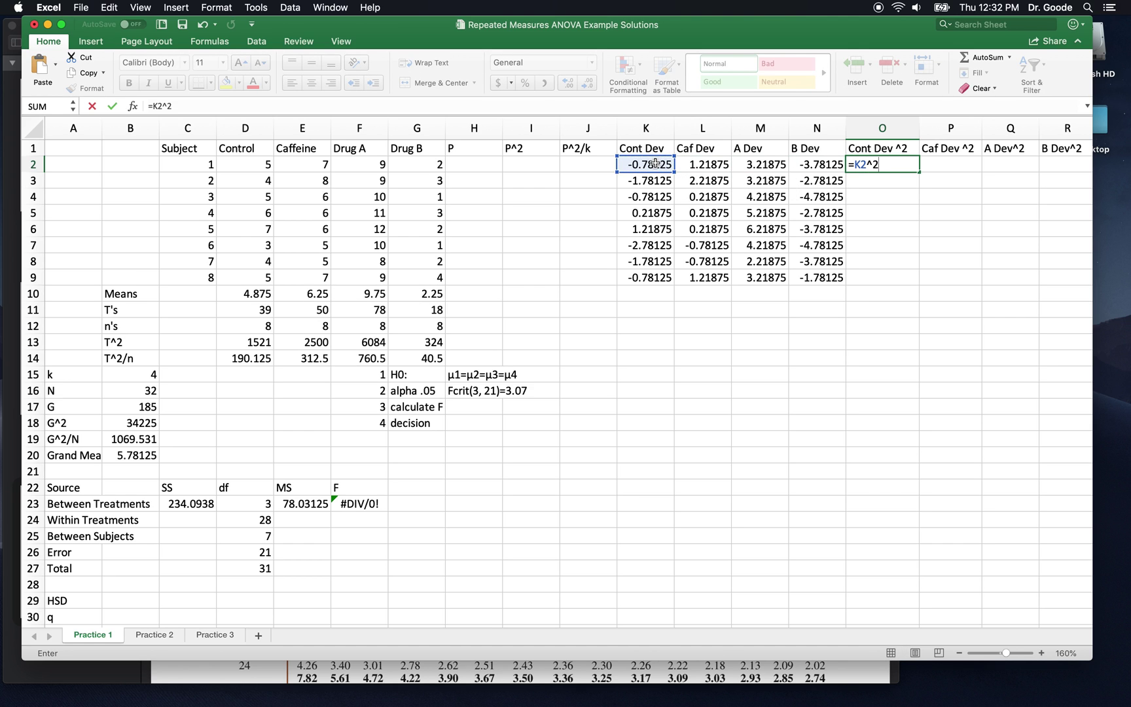
pyautogui.press('Return')
pyautogui.press('super+c')
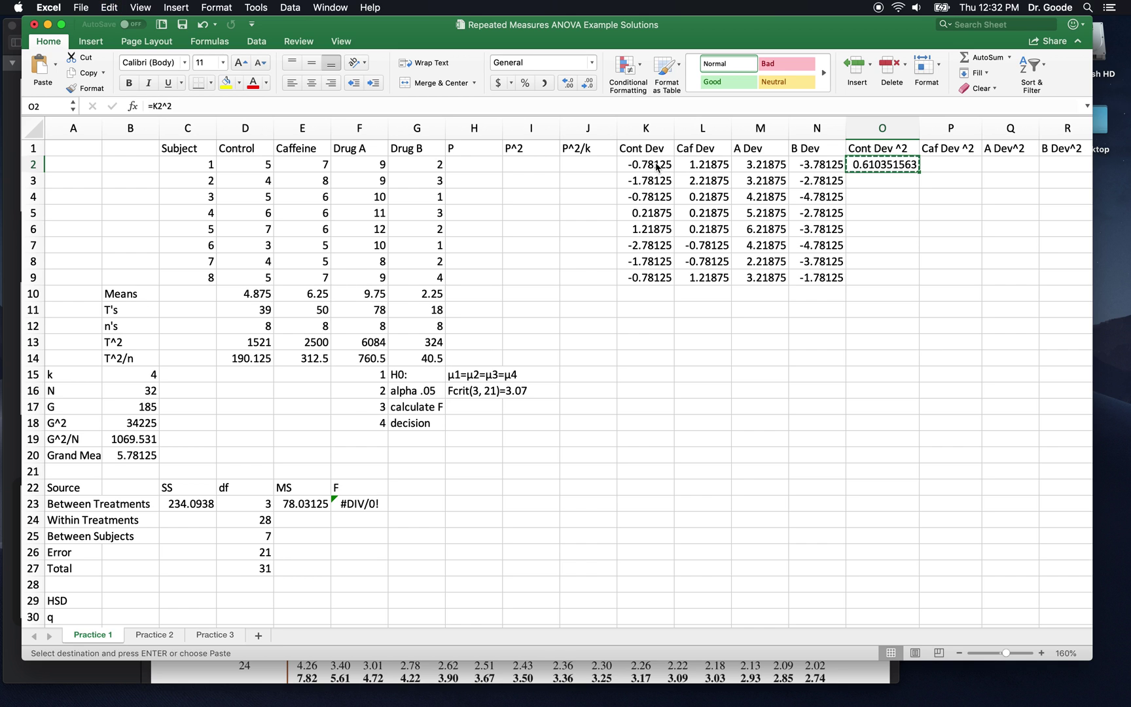
pyautogui.hscroll(5, 786, 236)
pyautogui.keyDown('shift'); pyautogui.click(901, 270); pyautogui.keyUp('shift')
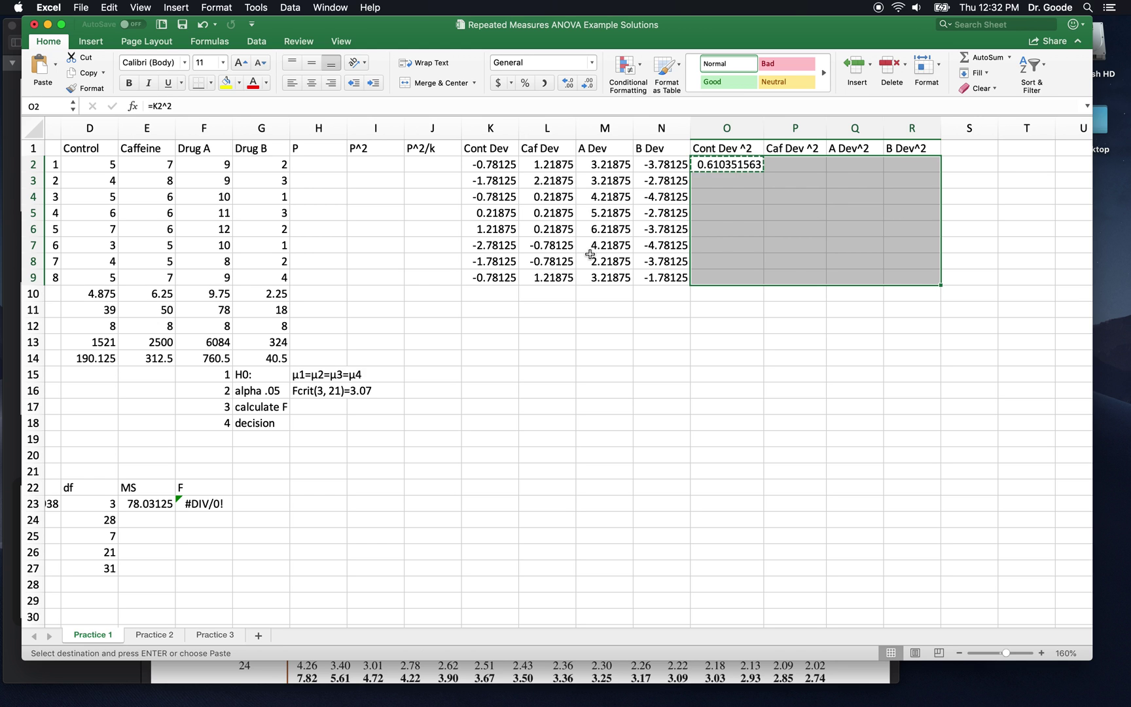
pyautogui.press('super+v')
pyautogui.press('Escape')
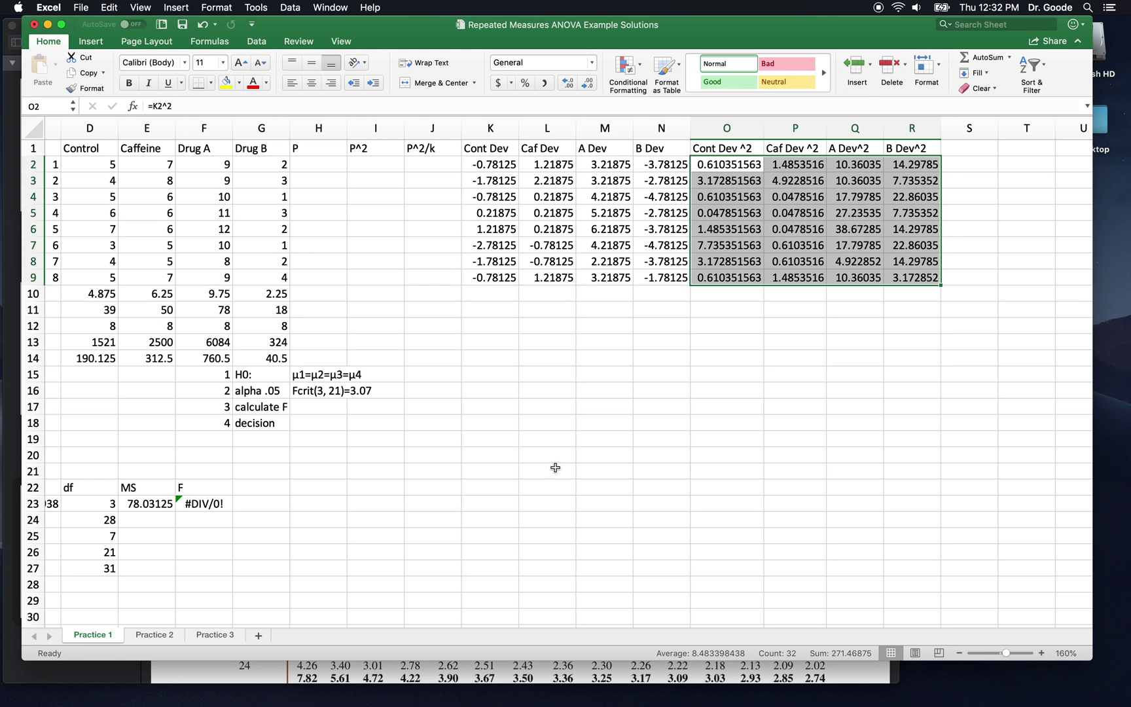
pyautogui.hscroll(-1, 538, 520)
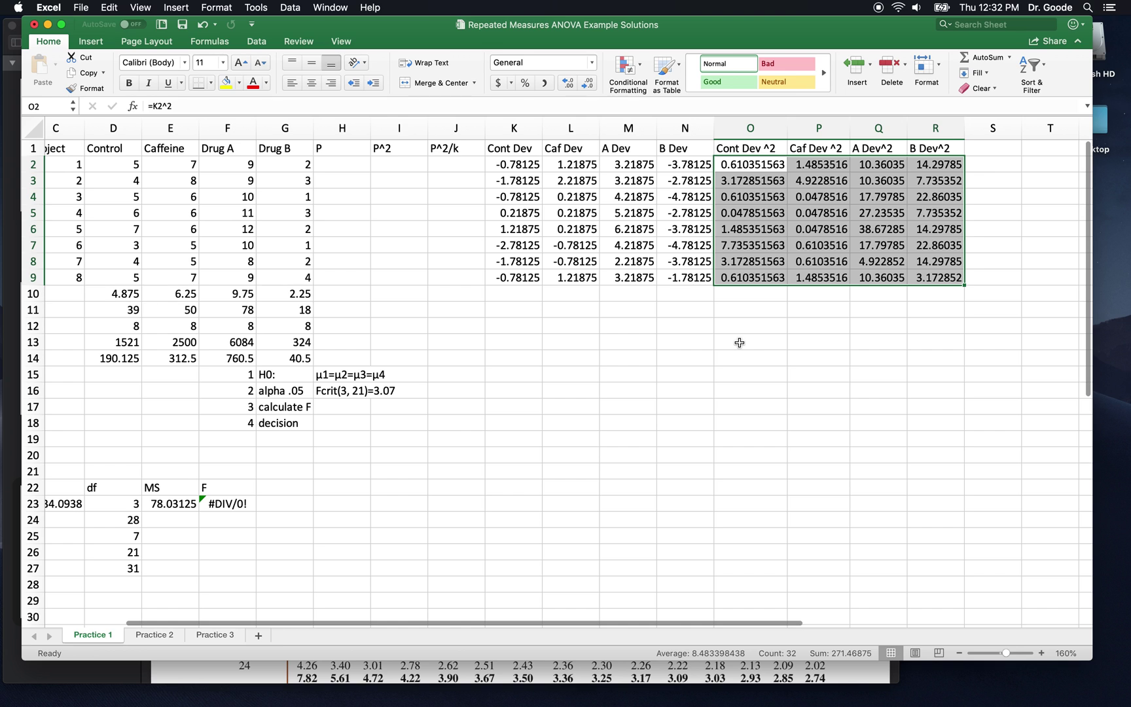
# Step: Enter =SUM(O2:R9) in C27 for a Total SS of 271.4688
pyautogui.click(574, 370)
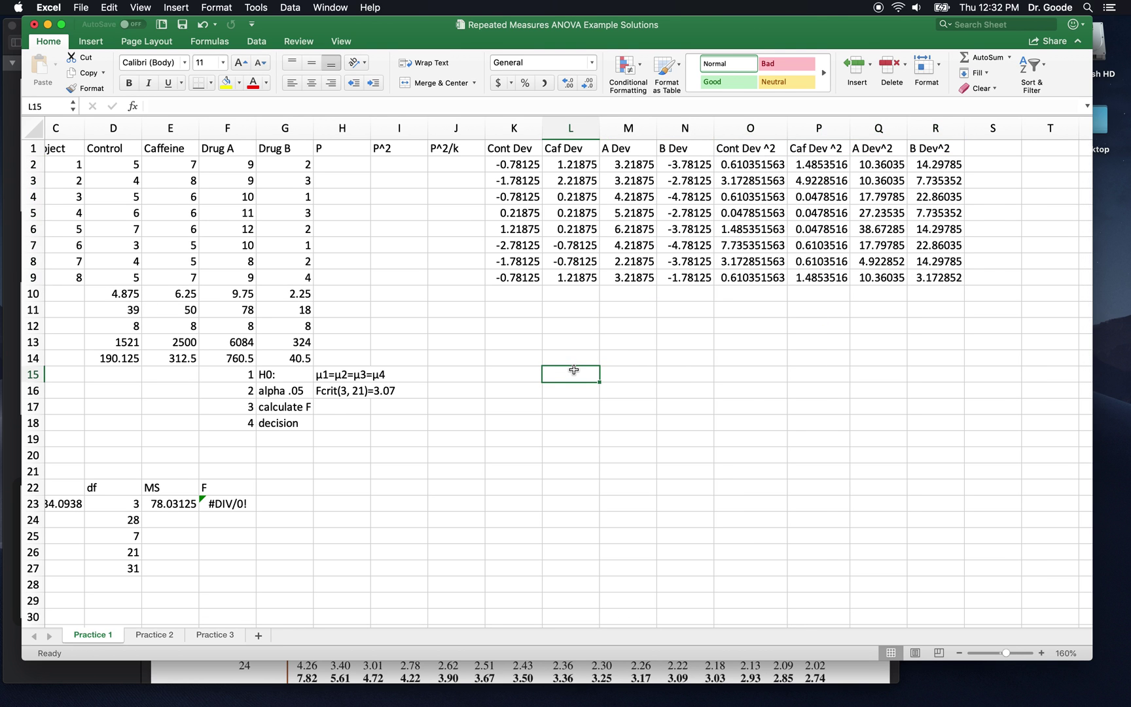
pyautogui.hscroll(-5, 574, 370)
pyautogui.click(186, 566)
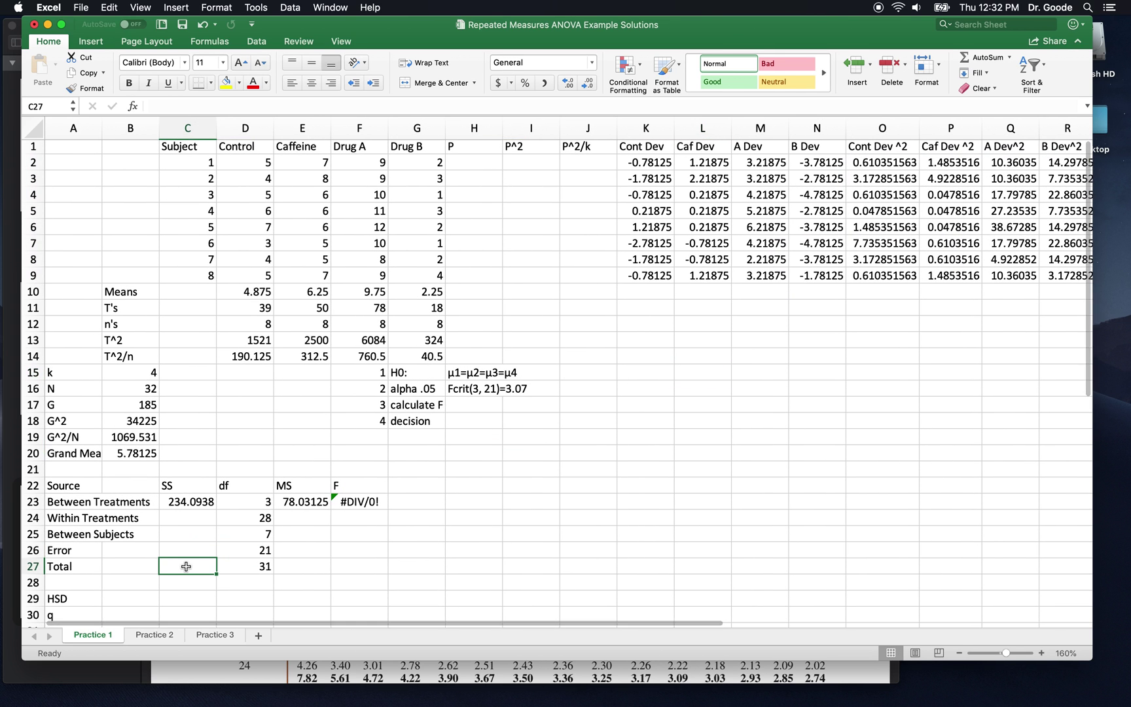
pyautogui.write('=sum(')
pyautogui.hscroll(1, 565, 498)
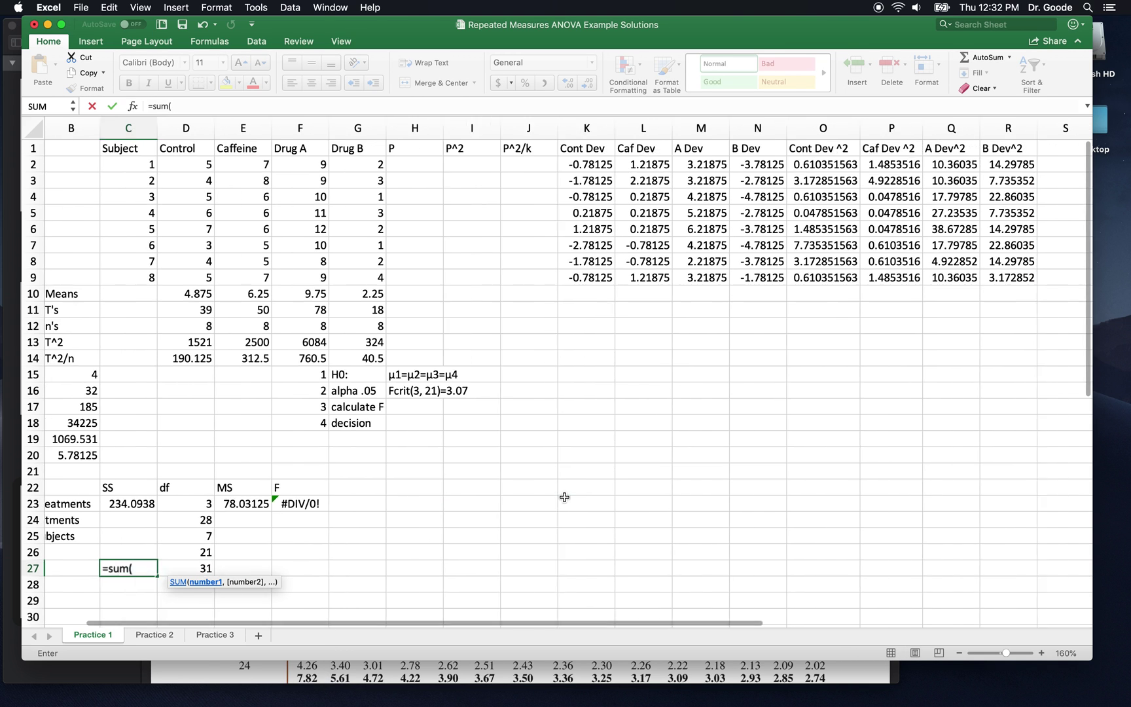
pyautogui.hscroll(4, 564, 498)
pyautogui.moveTo(598, 162); pyautogui.dragTo(794, 278)
pyautogui.press('Return')
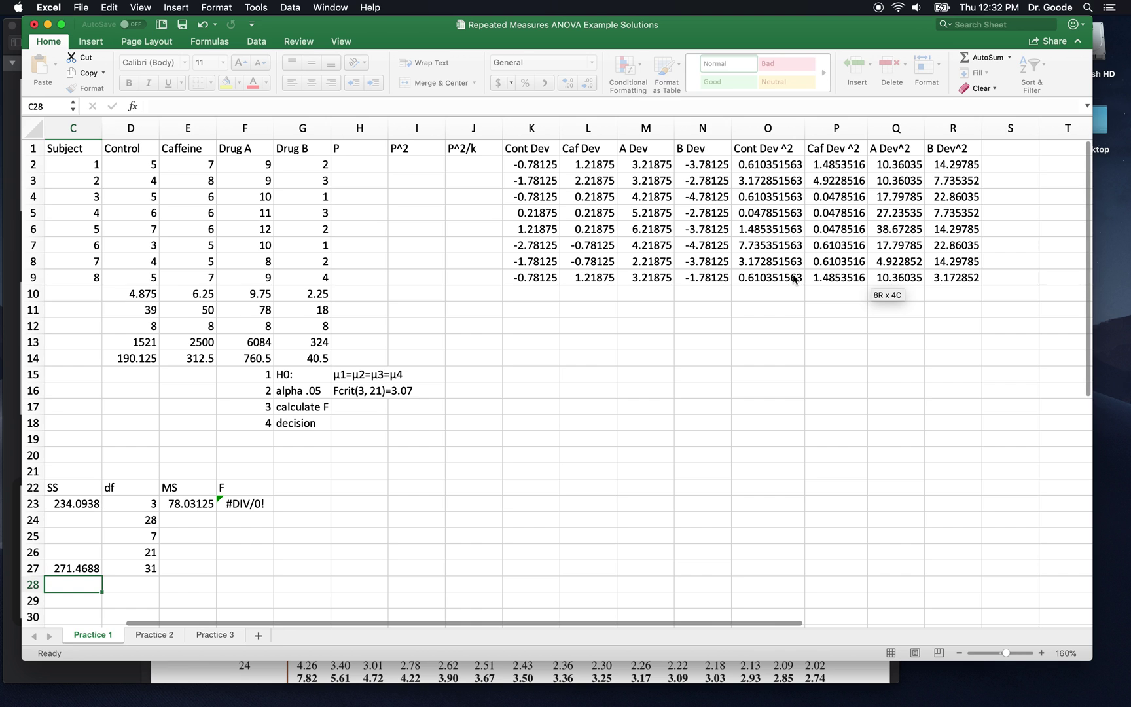
pyautogui.hscroll(-2, 627, 263)
pyautogui.scroll(-1, 627, 262)
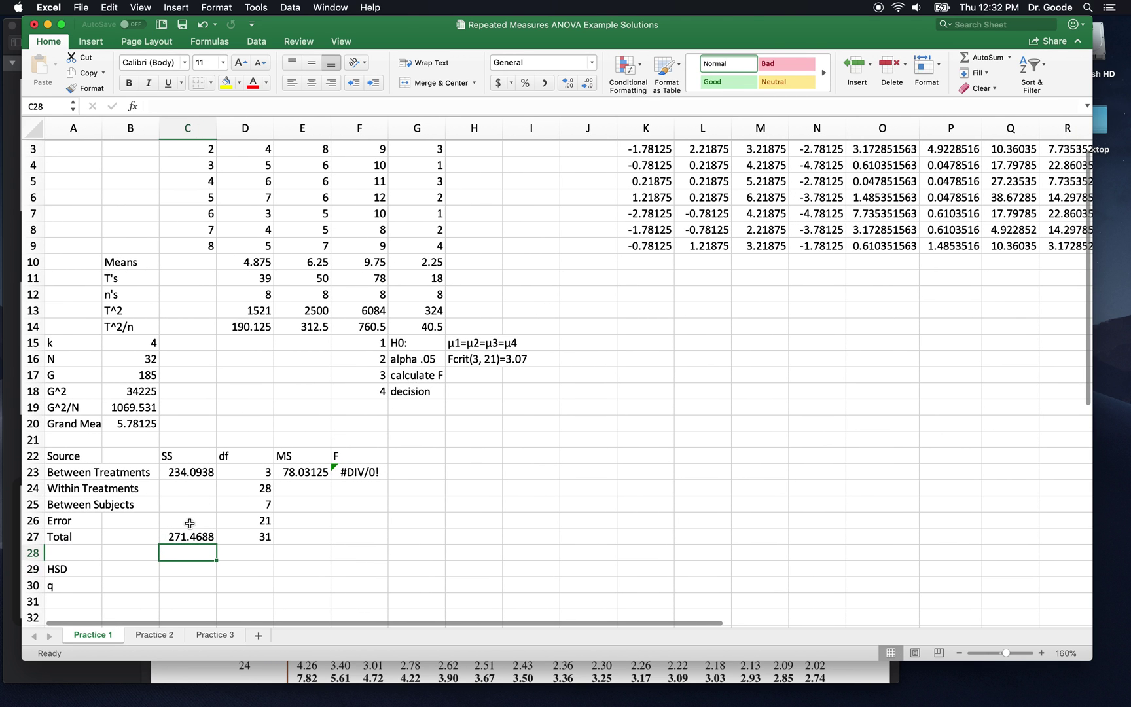
# Step: Enter =C27-C23 in C24, giving a Within Treatments SS of 37.375
pyautogui.click(180, 538)
pyautogui.click(177, 489)
pyautogui.write('=')
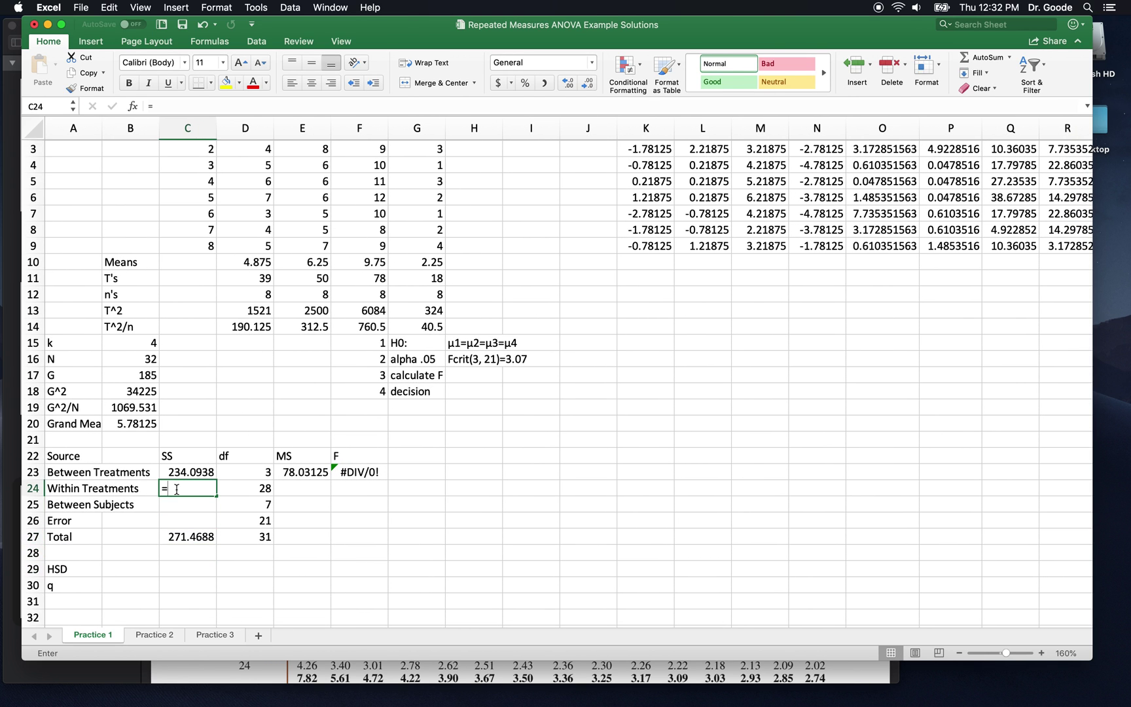
pyautogui.click(190, 537)
pyautogui.write('-')
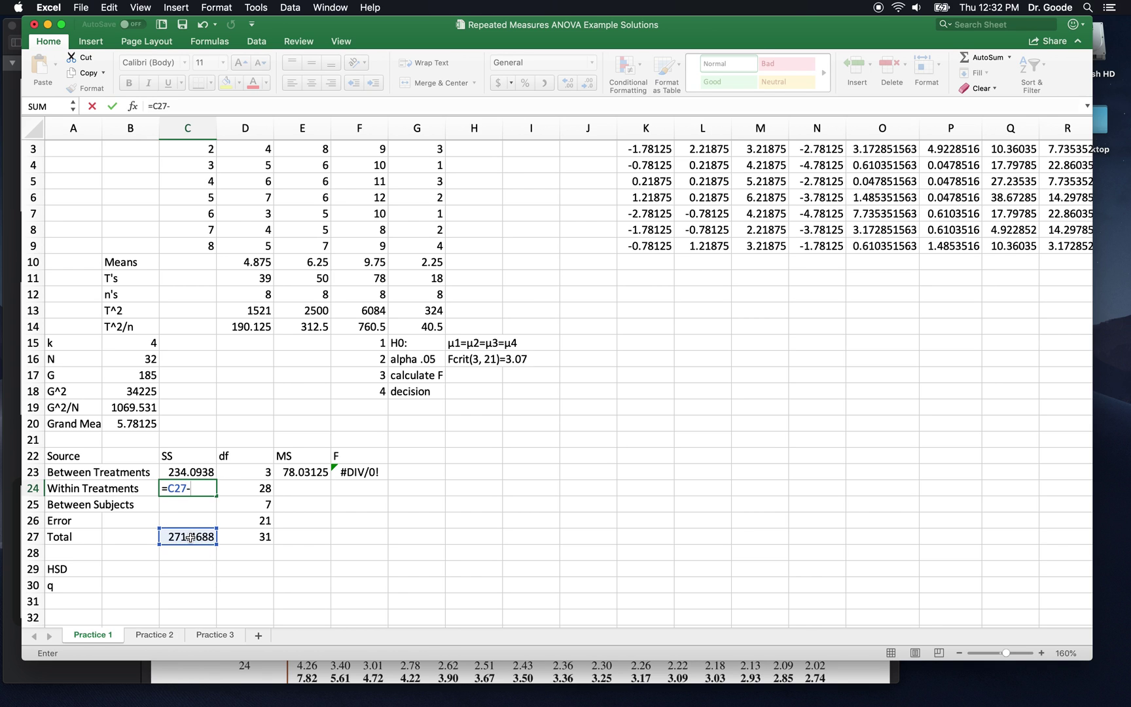
pyautogui.click(184, 472)
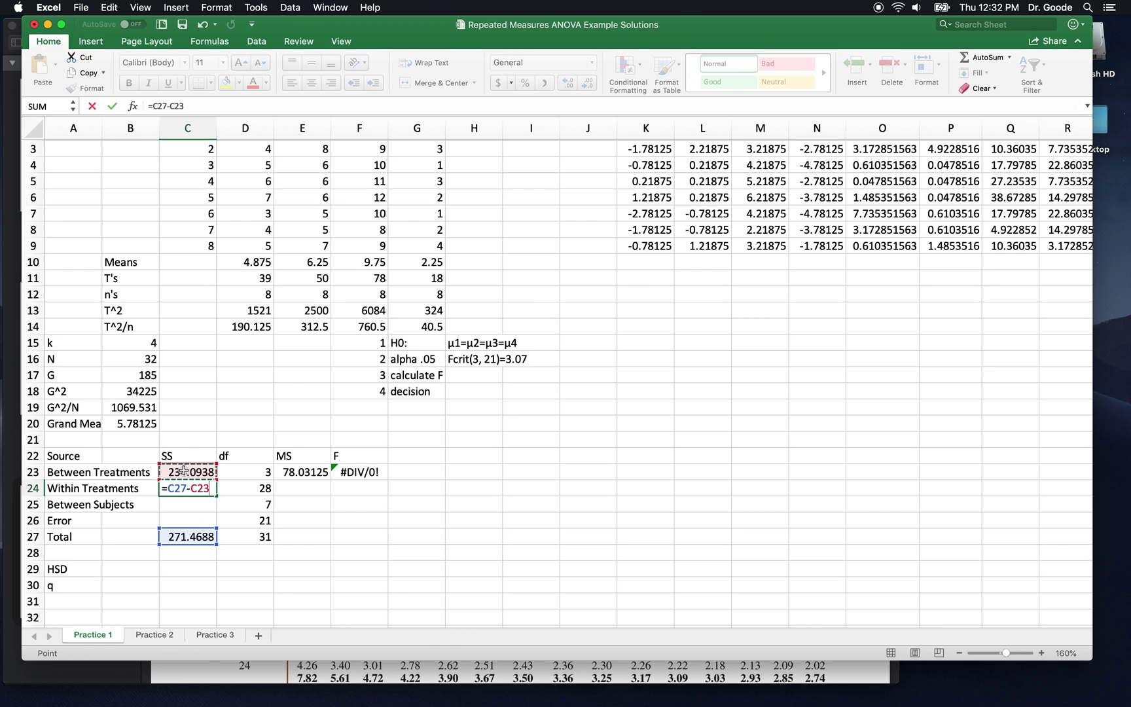
pyautogui.press('Return')
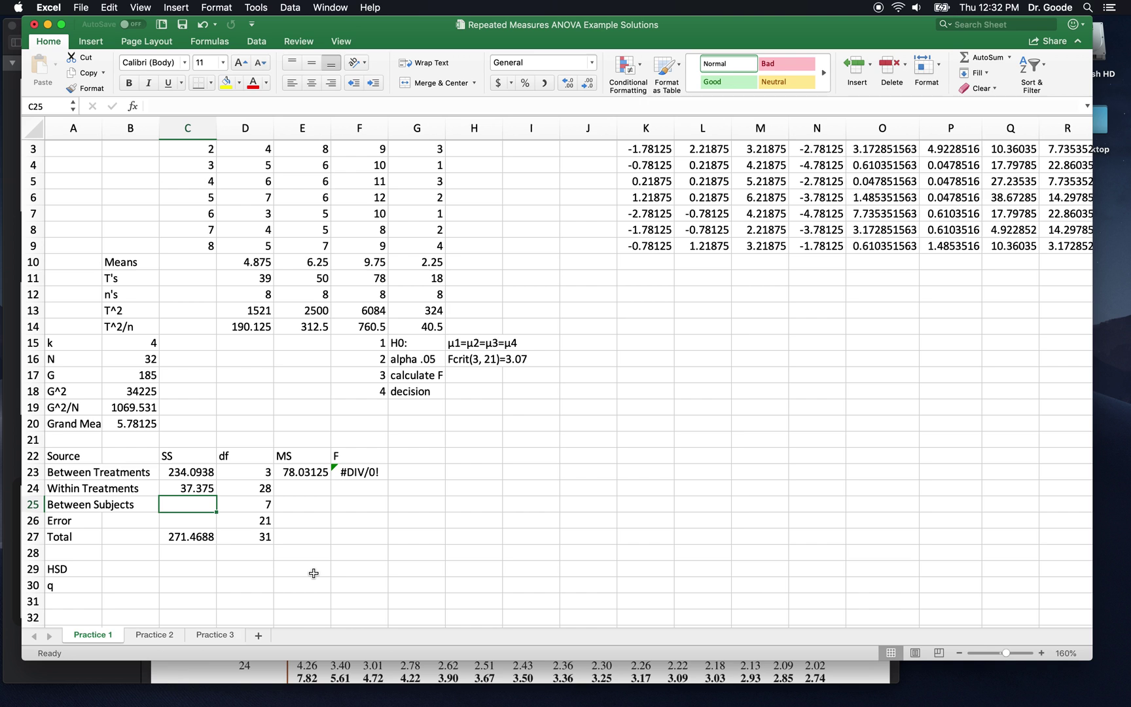
pyautogui.scroll(2, 314, 572)
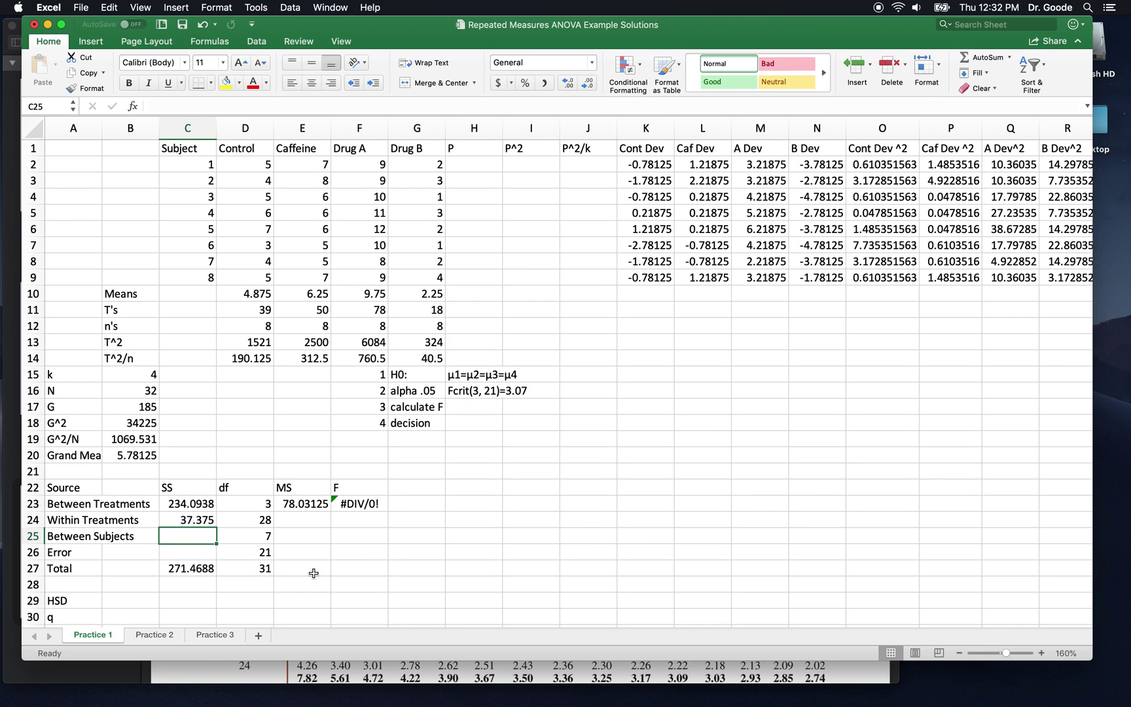
pyautogui.scroll(1, 314, 573)
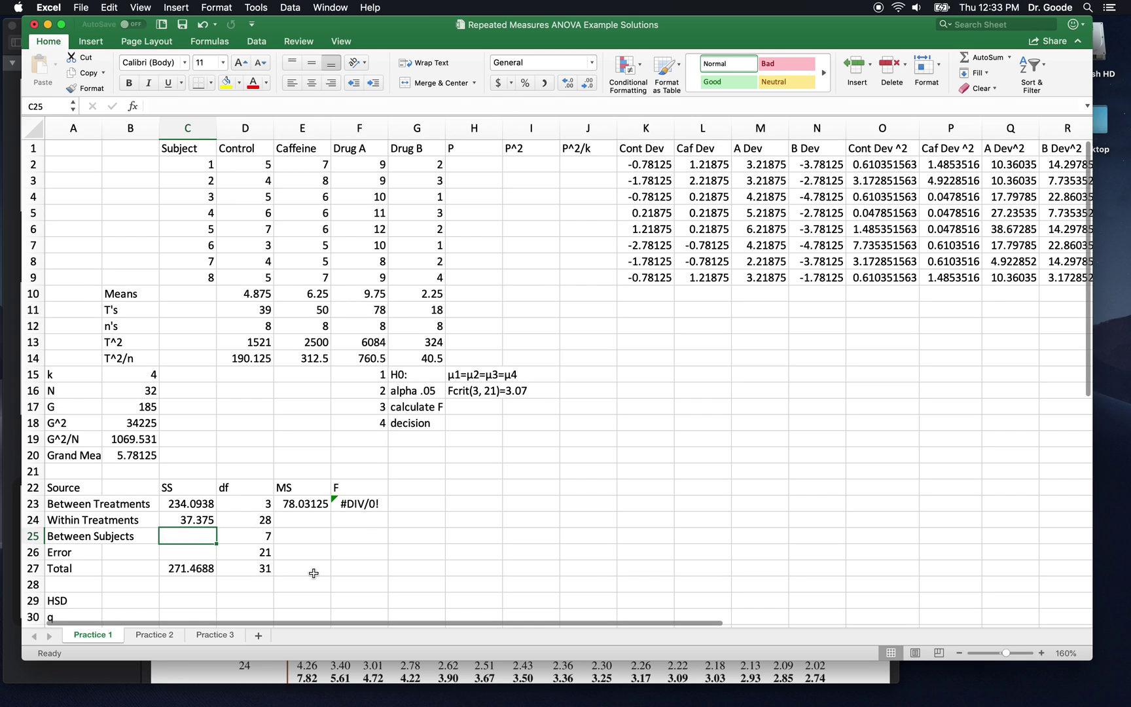
# Step: Fill the P column with each subject's total, starting with =SUM(D2:G2) in H2, down to row 9
pyautogui.click(466, 164)
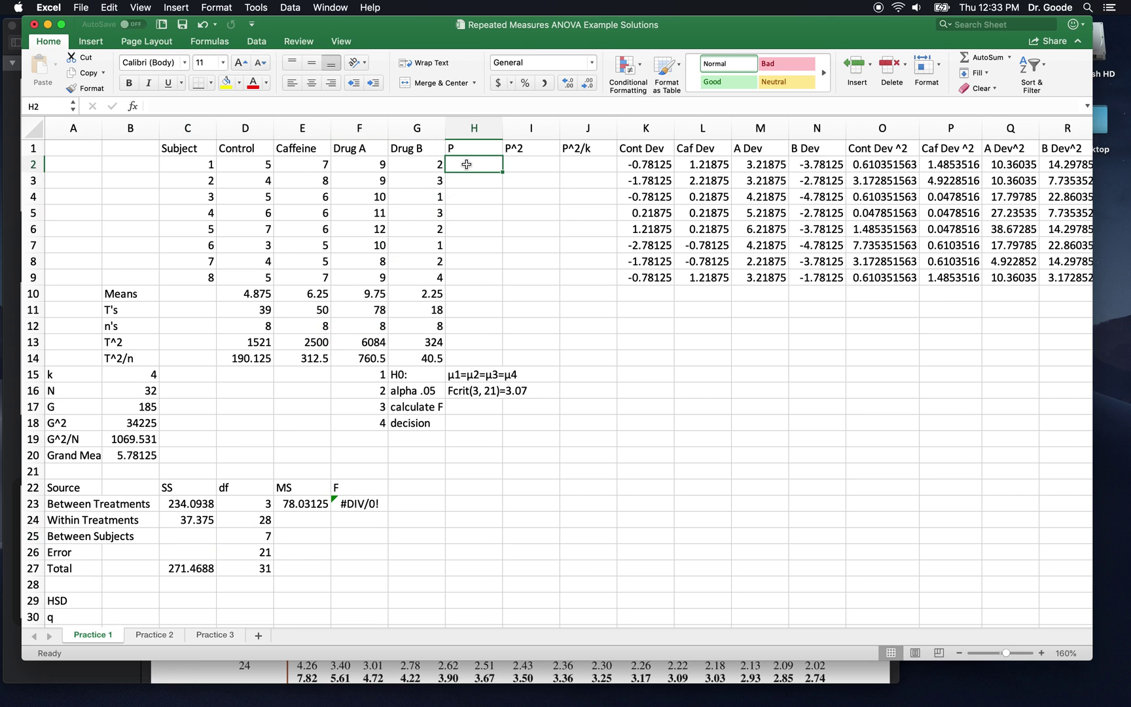
pyautogui.write('=sum(')
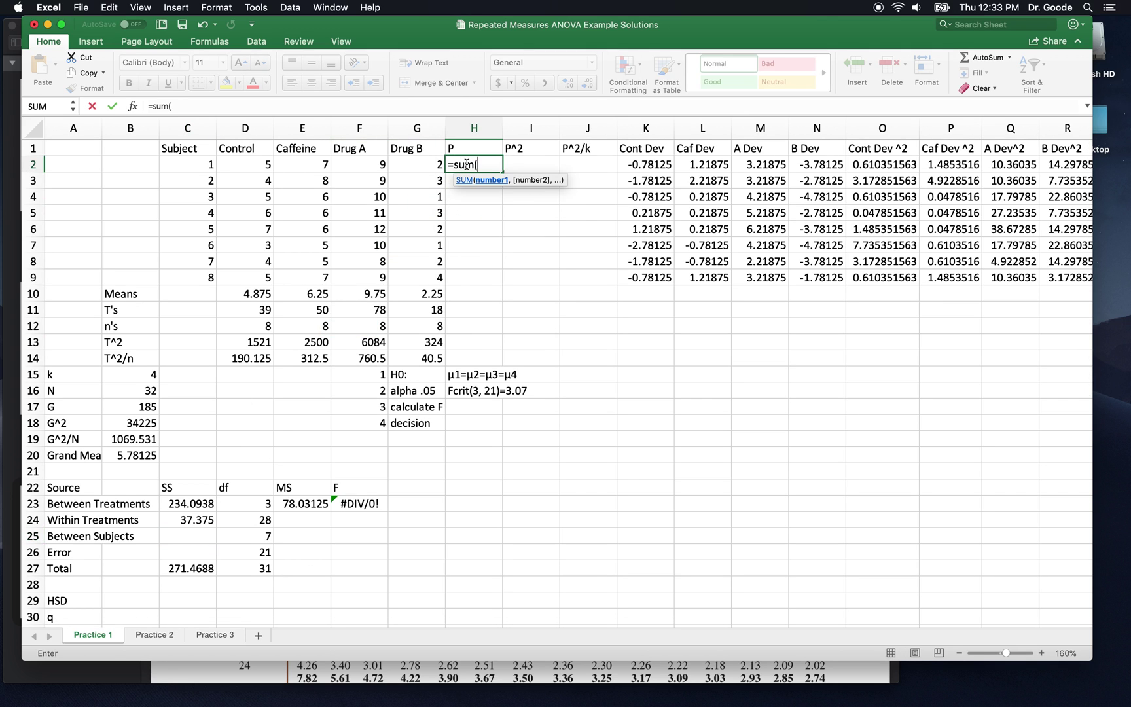
pyautogui.moveTo(268, 165); pyautogui.dragTo(398, 167)
pyautogui.press('Return')
pyautogui.press('Up')
pyautogui.press('super+c')
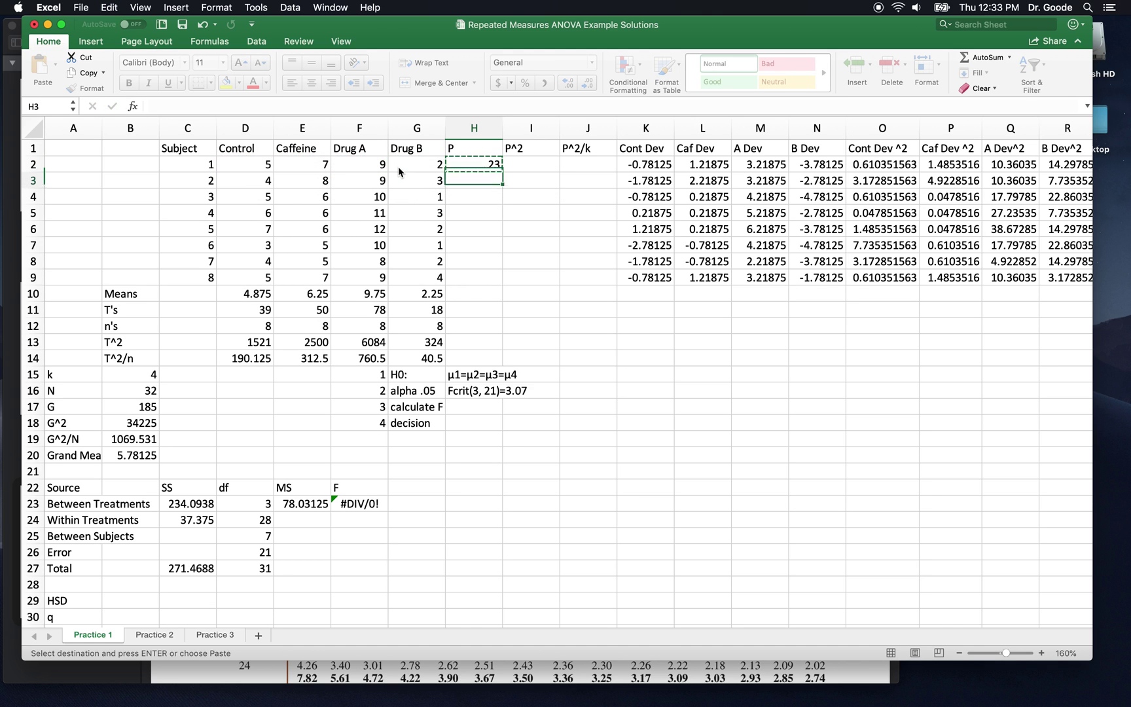
pyautogui.press('Down')
pyautogui.hotkey('shift', 'Down')
pyautogui.hotkey('shift', 'Down')
pyautogui.hotkey('shift', 'Down')
pyautogui.hotkey('shift', 'Down')
pyautogui.hotkey('shift', 'Down')
pyautogui.hotkey('shift', 'Down')
pyautogui.press('super+v')
pyautogui.press('Up')
# Step: Fill the P^2 column with =H2^2 copied down for all subjects
pyautogui.press('Right')
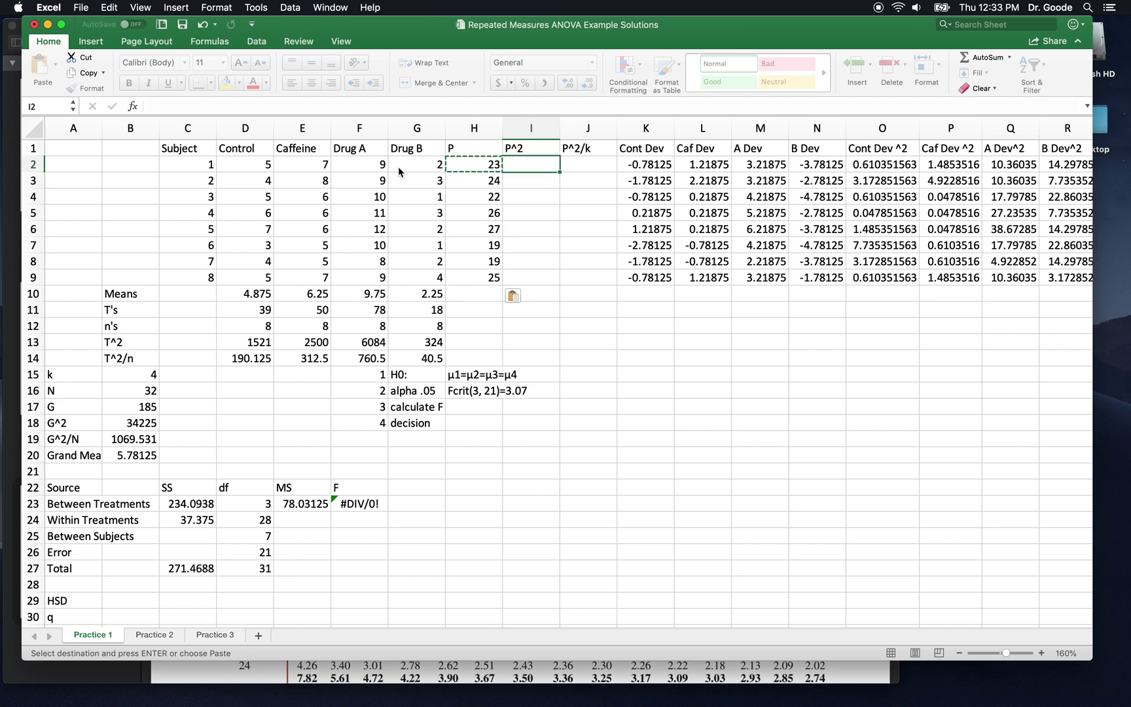
pyautogui.write('=')
pyautogui.press('Left')
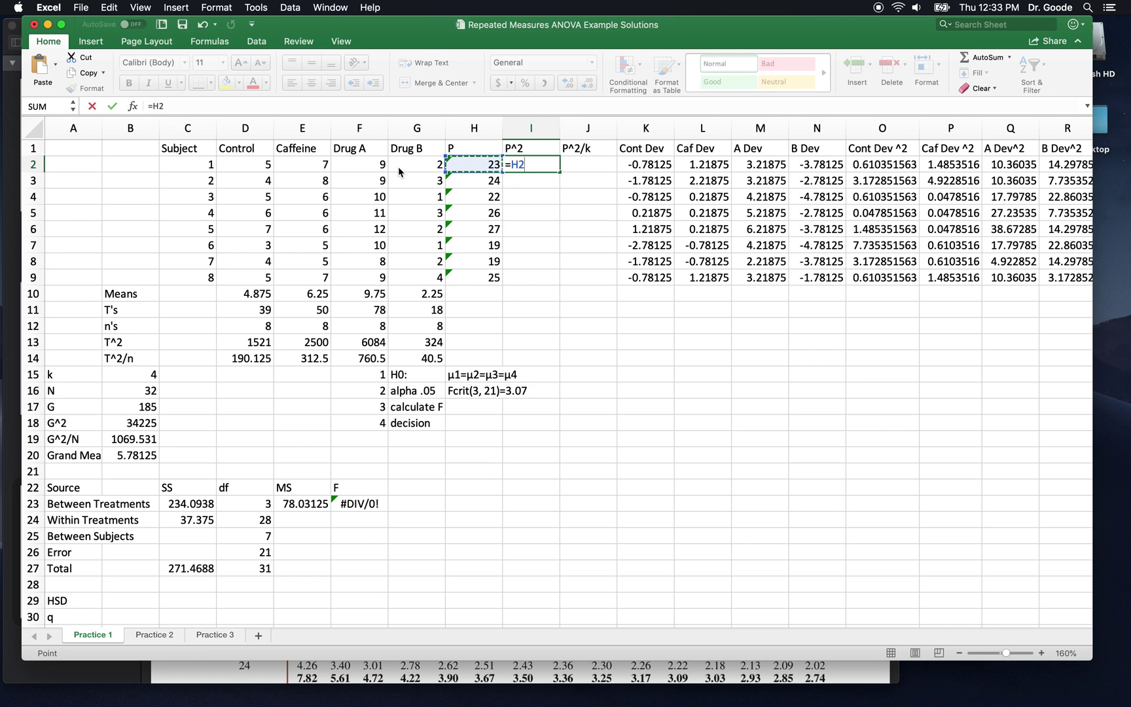
pyautogui.write('^2')
pyautogui.press('Return')
pyautogui.press('Up')
pyautogui.press('super+c')
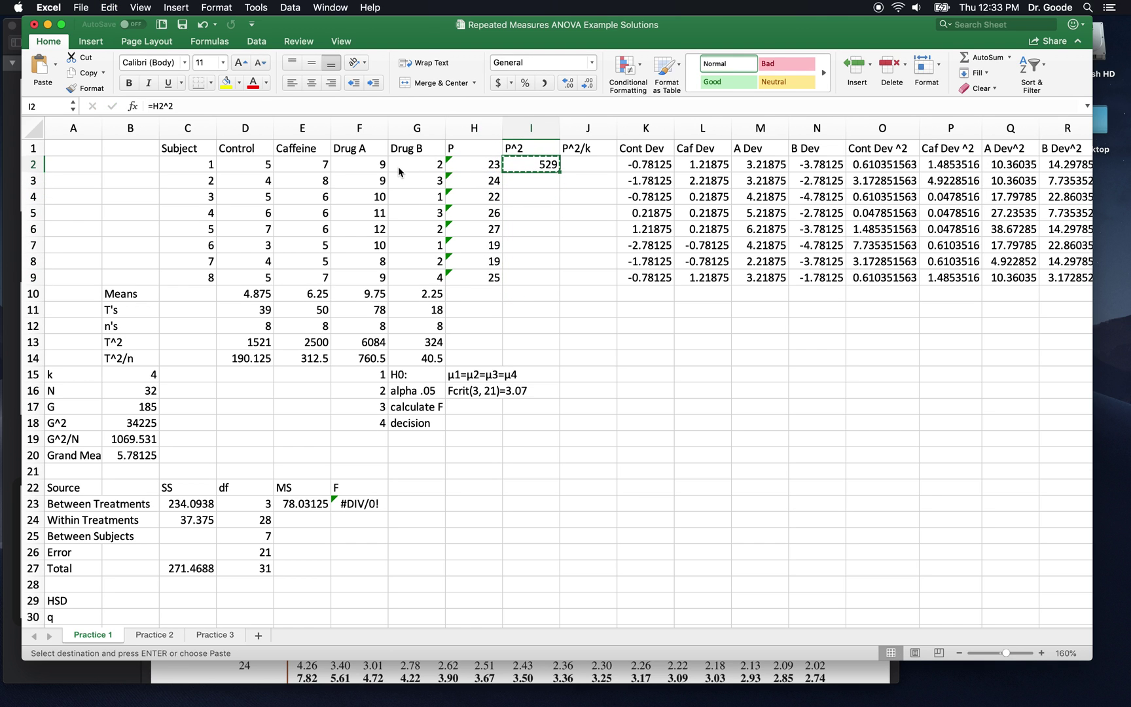
pyautogui.press('Down')
pyautogui.keyDown('shift'); pyautogui.click(540, 276); pyautogui.keyUp('shift')
pyautogui.press('super+v')
# Step: Fill the P^2/k column with =I2/$B$15 copied down for all subjects
pyautogui.click(581, 166)
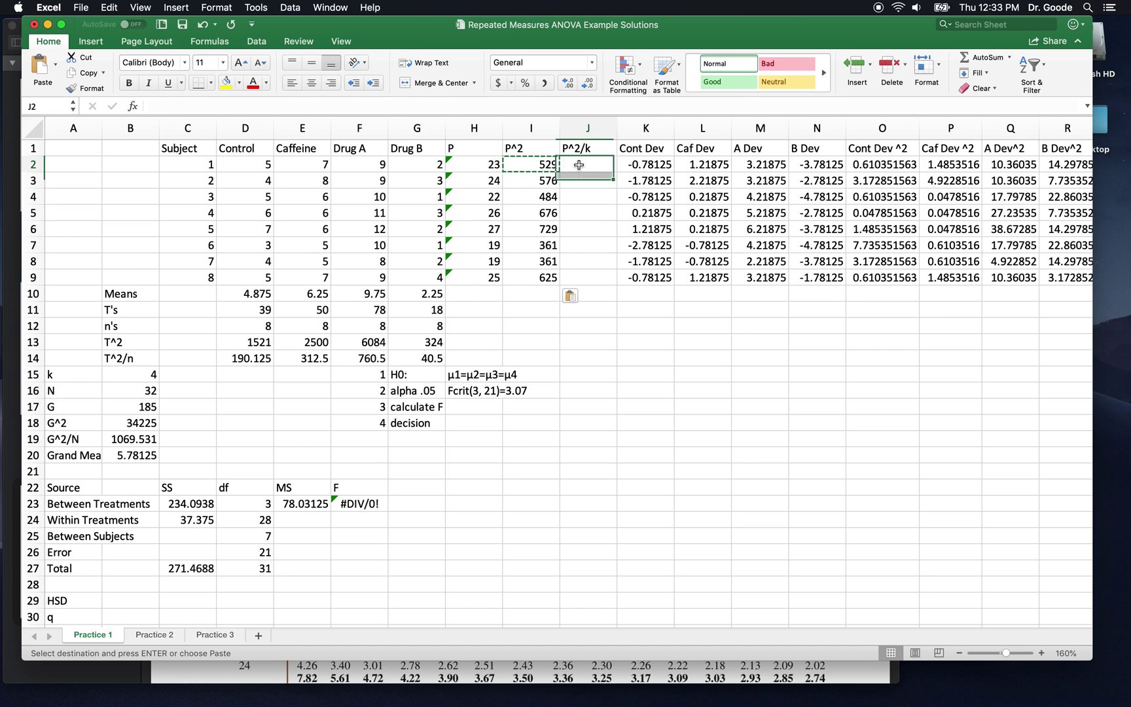
pyautogui.write('=')
pyautogui.press('Left')
pyautogui.write('/')
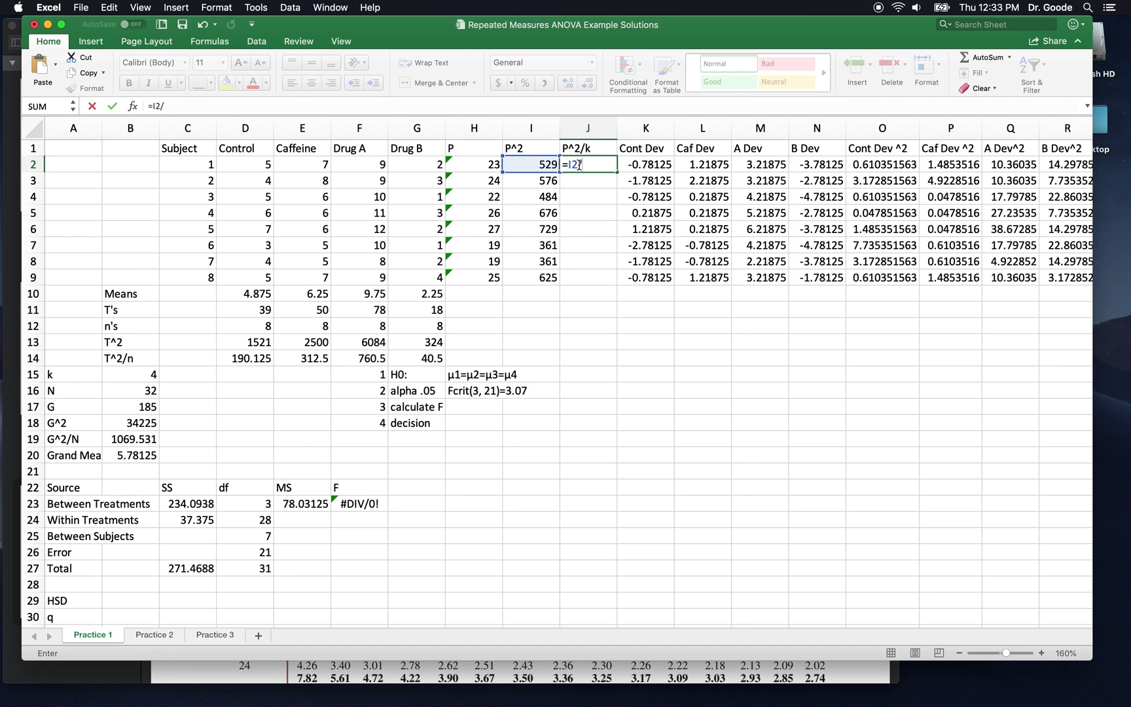
pyautogui.click(134, 374)
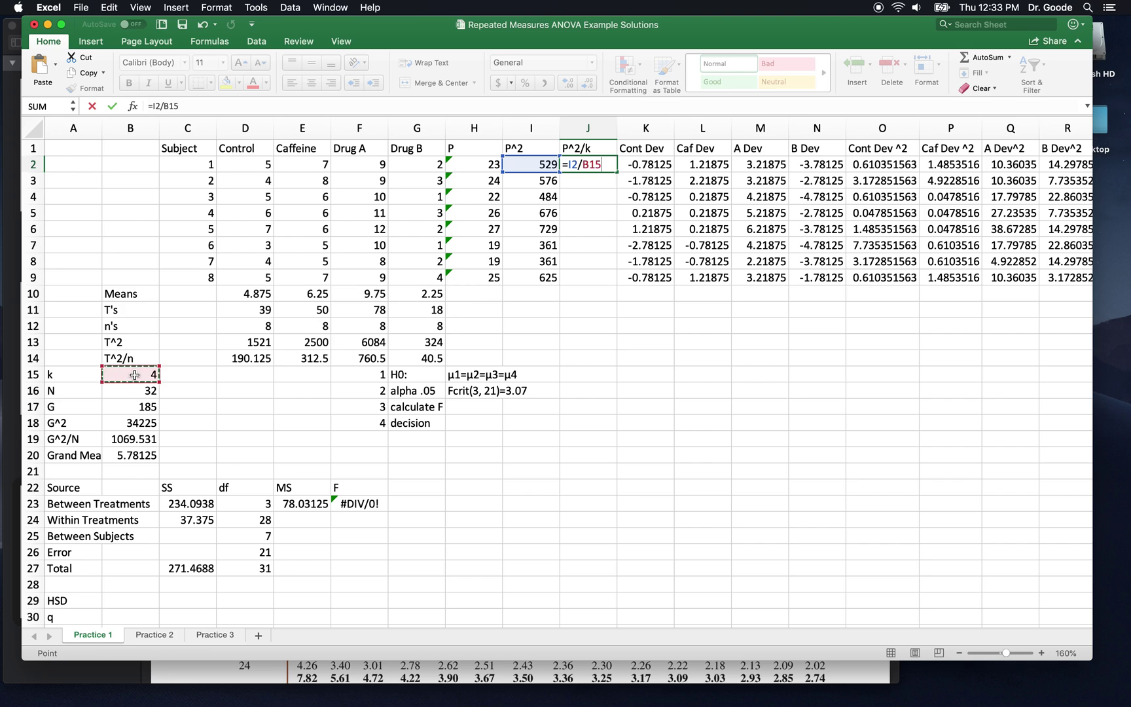
pyautogui.click(584, 165)
pyautogui.press('Return')
pyautogui.click(589, 165)
pyautogui.press('super+c')
pyautogui.moveTo(588, 165); pyautogui.dragTo(596, 274)
pyautogui.press('super+v')
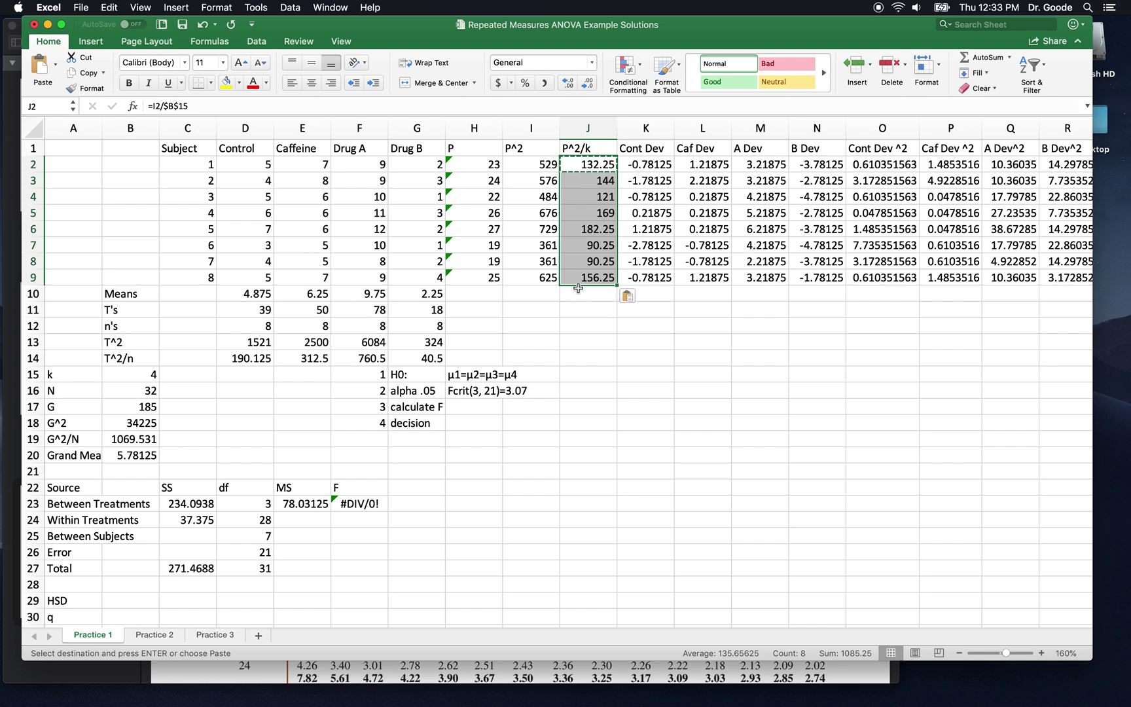
# Step: Check the copied P^2/k formulas, whose values run from 132.25 to 156.25
pyautogui.click(582, 278)
pyautogui.click(586, 260)
pyautogui.click(588, 244)
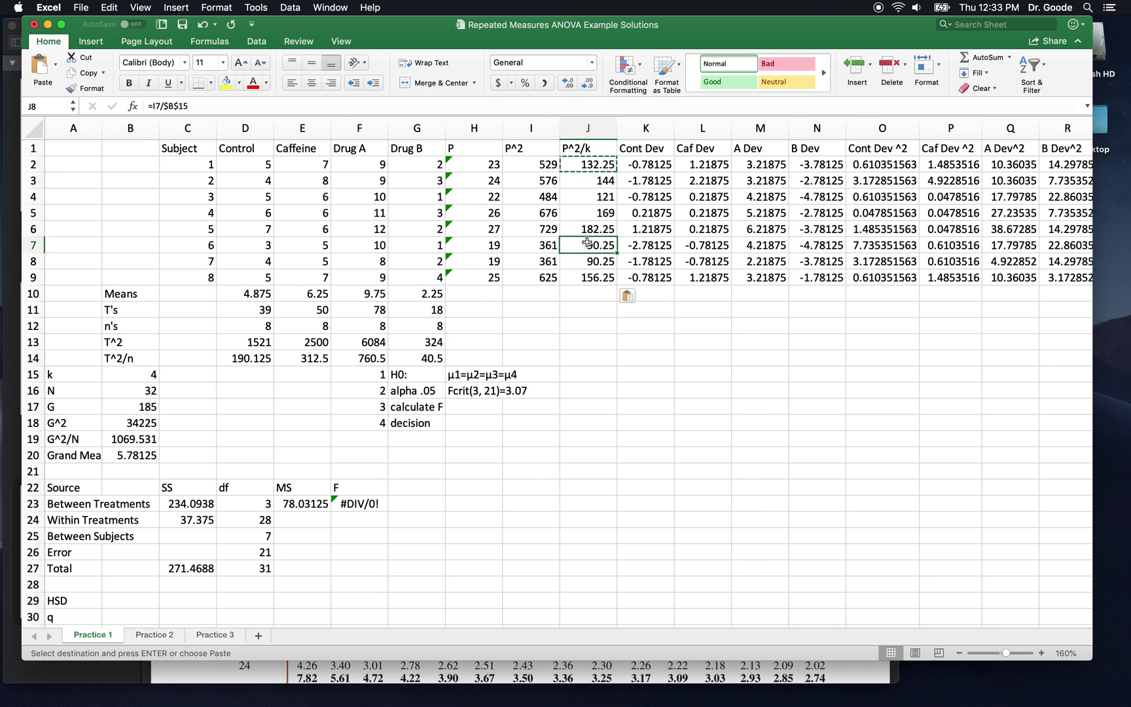
pyautogui.click(588, 227)
pyautogui.click(588, 211)
pyautogui.click(589, 196)
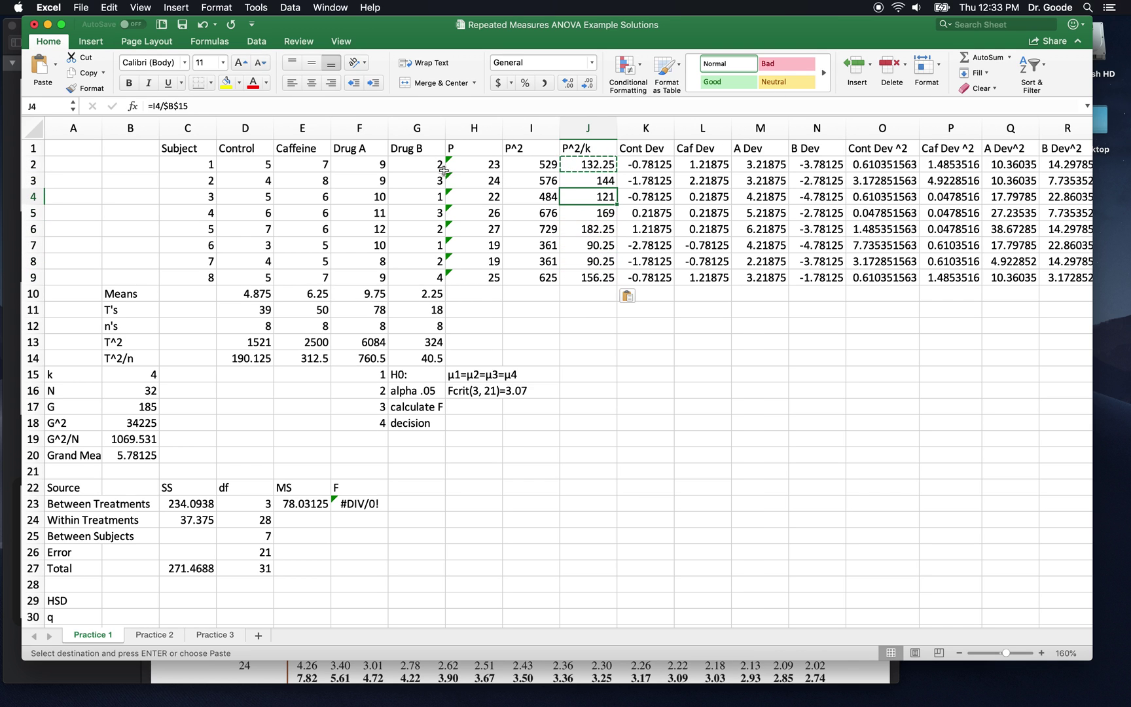
pyautogui.click(592, 296)
# Step: Enter the Between Subjects SS as =SUM(J2:J9)-B19 in C25, giving 15.71875
pyautogui.scroll(-1, 510, 527)
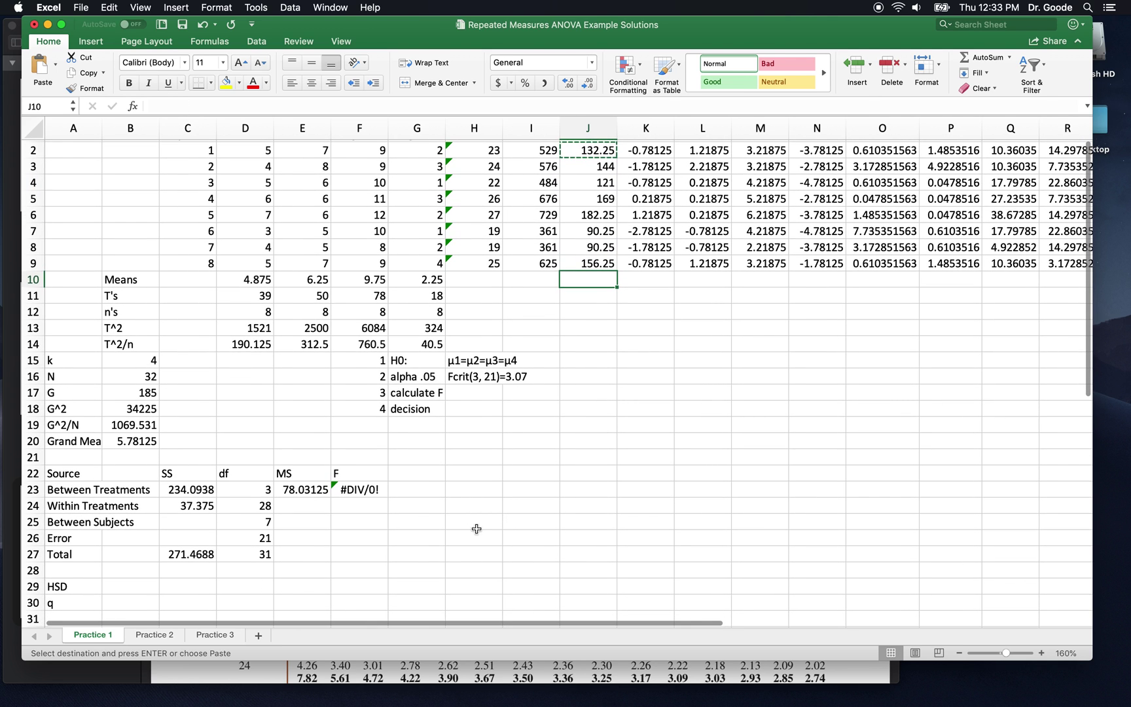
pyautogui.click(198, 523)
pyautogui.write('=sum(')
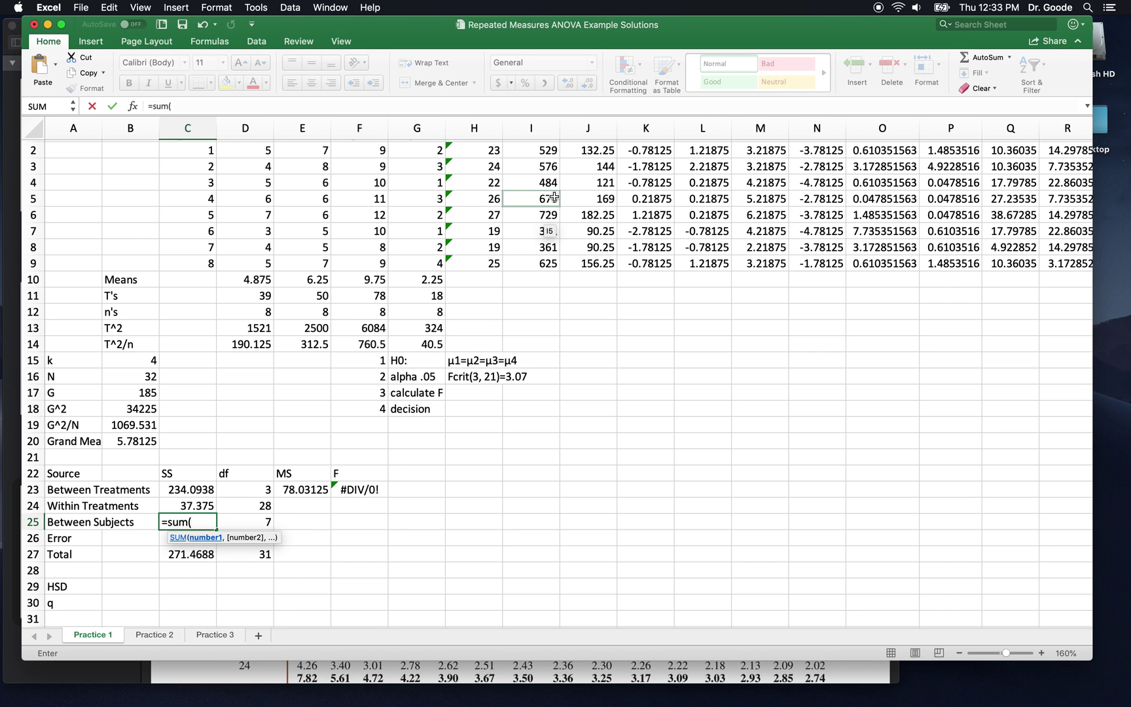
pyautogui.scroll(1, 554, 198)
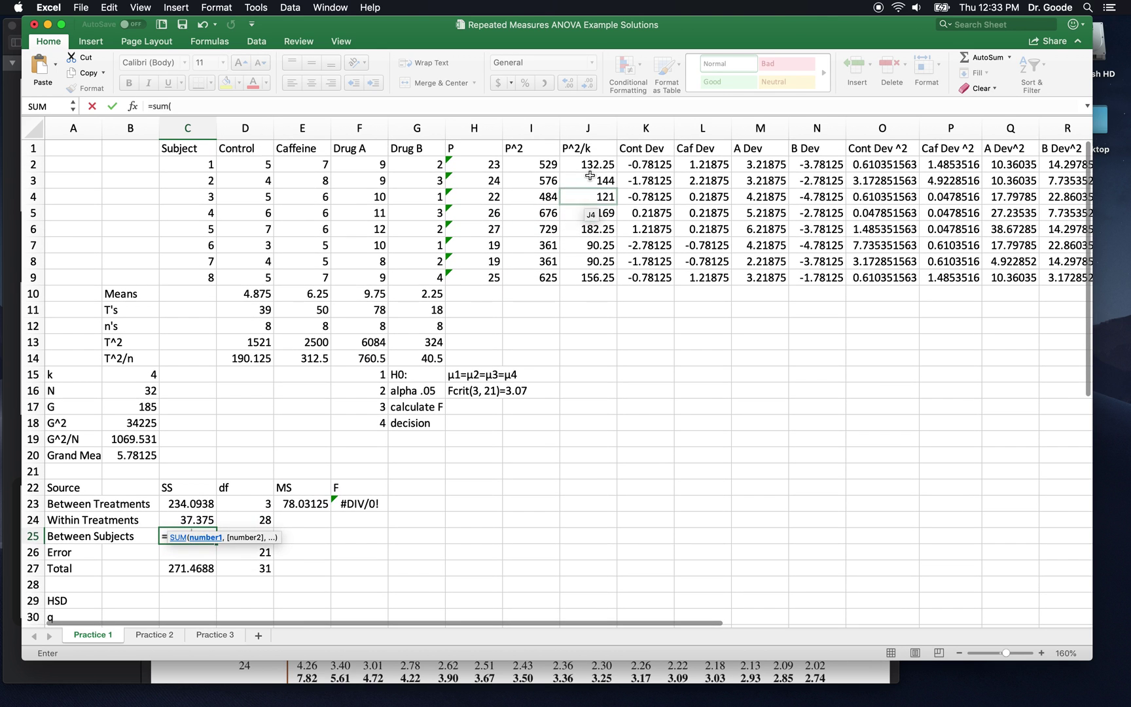
pyautogui.moveTo(593, 164); pyautogui.dragTo(591, 274)
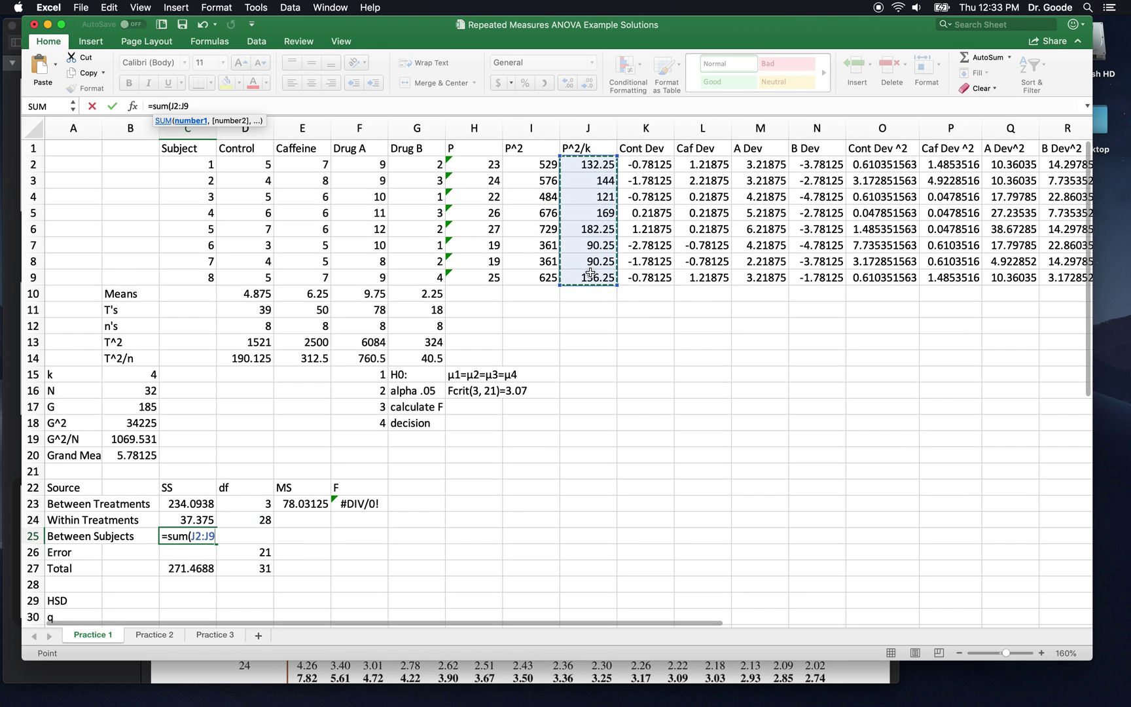
pyautogui.write(')-')
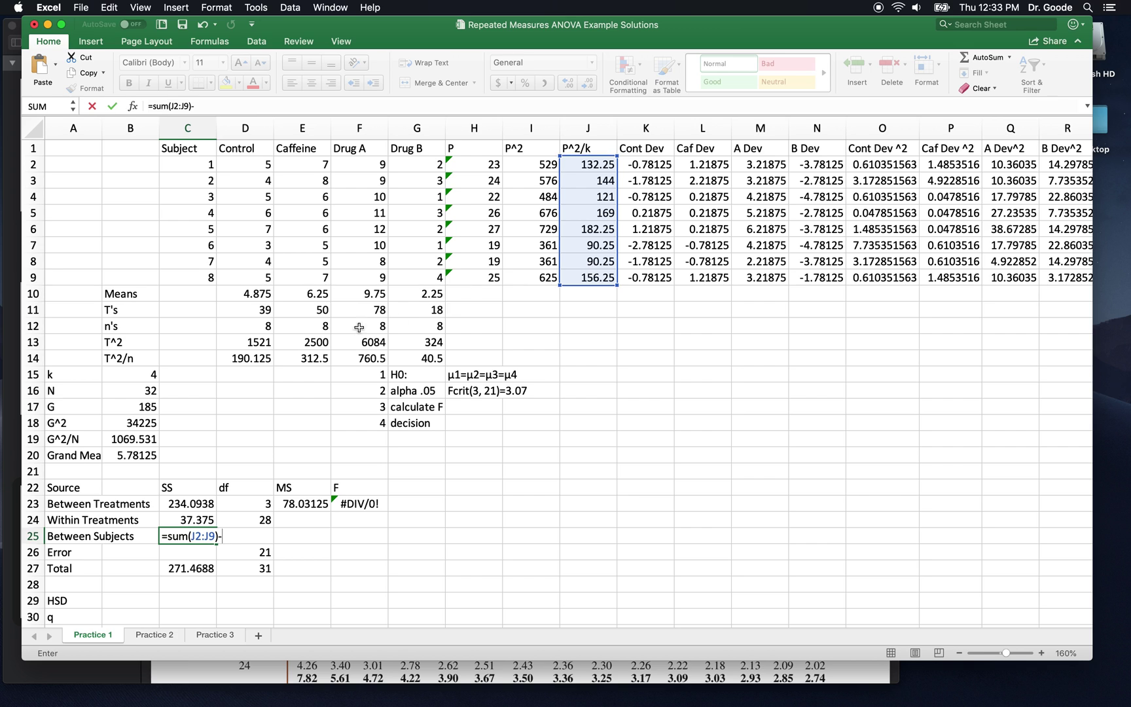
pyautogui.click(149, 439)
pyautogui.press('Return')
pyautogui.press('Up')
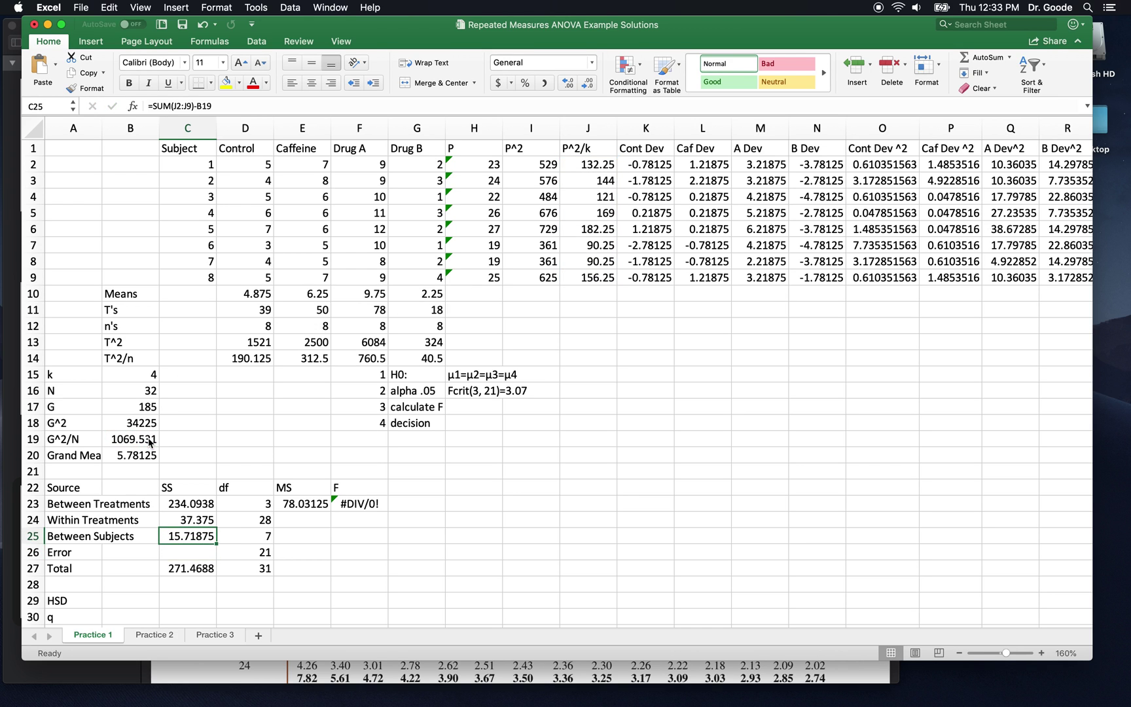
# Step: Enter the Error SS as =C24-C25 in C26, giving 21.65625
pyautogui.click(183, 552)
pyautogui.write('=')
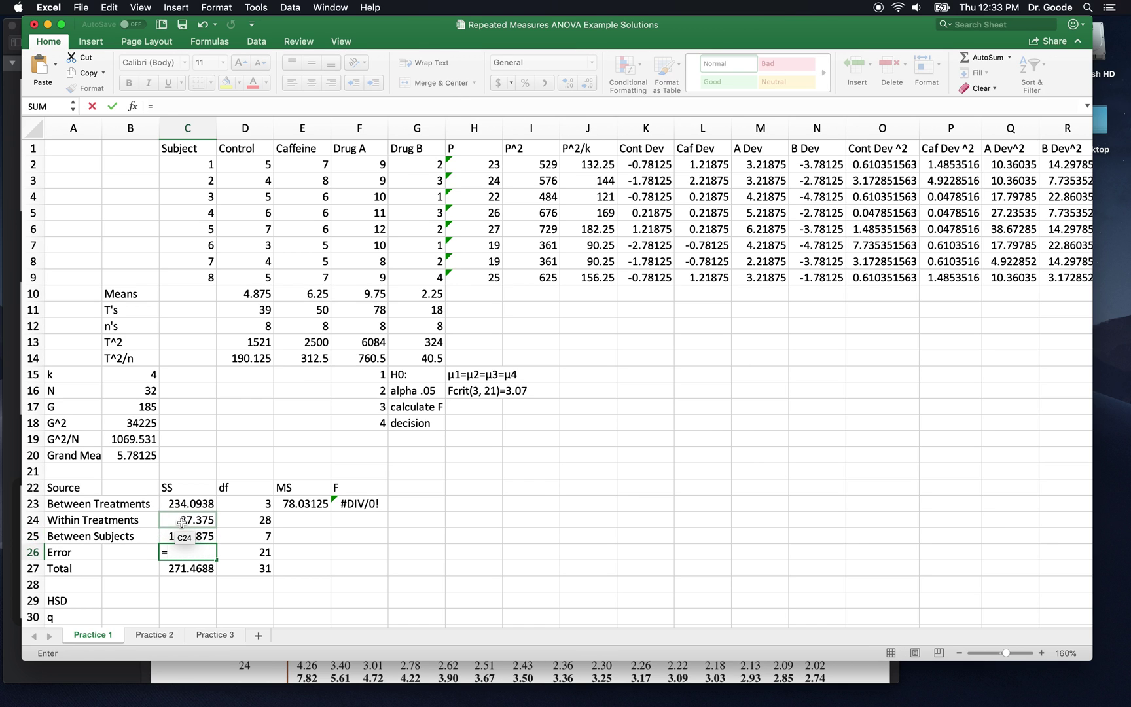
pyautogui.click(183, 521)
pyautogui.write('-')
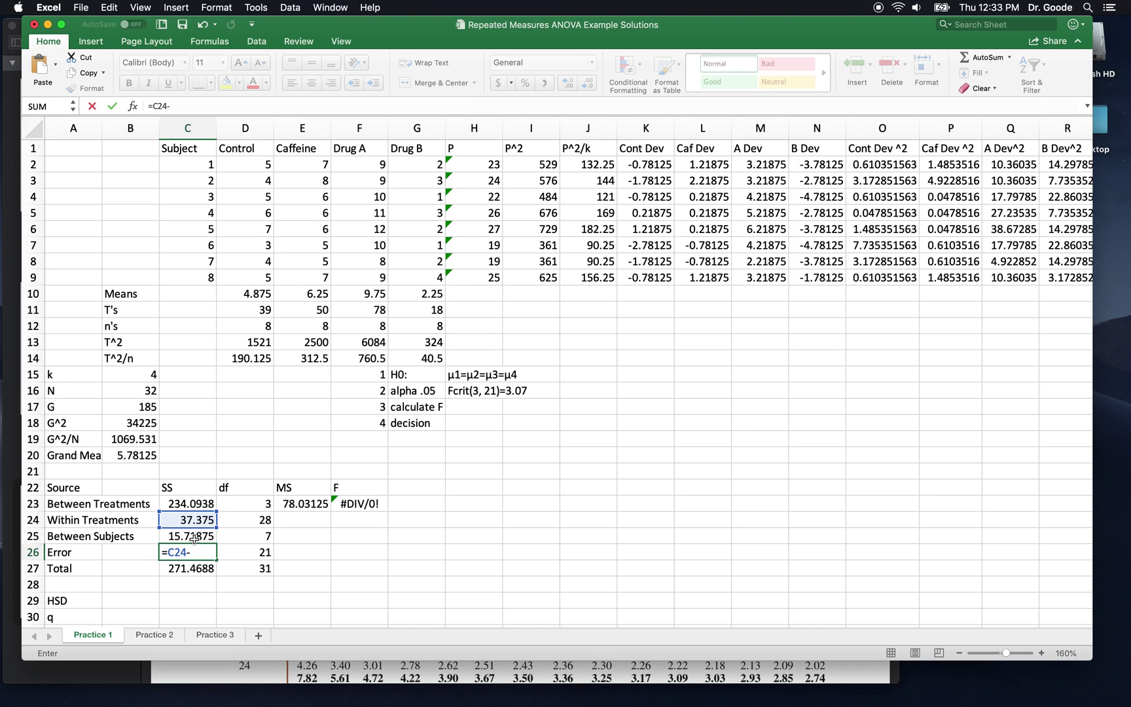
pyautogui.click(194, 538)
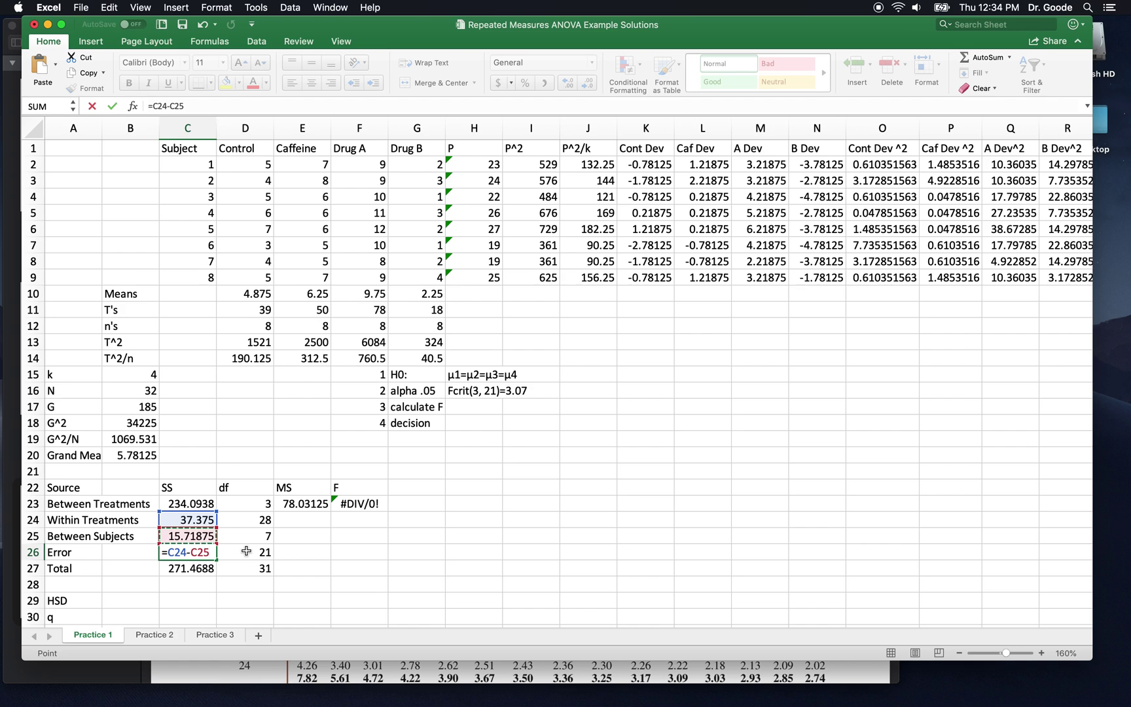
pyautogui.press('Return')
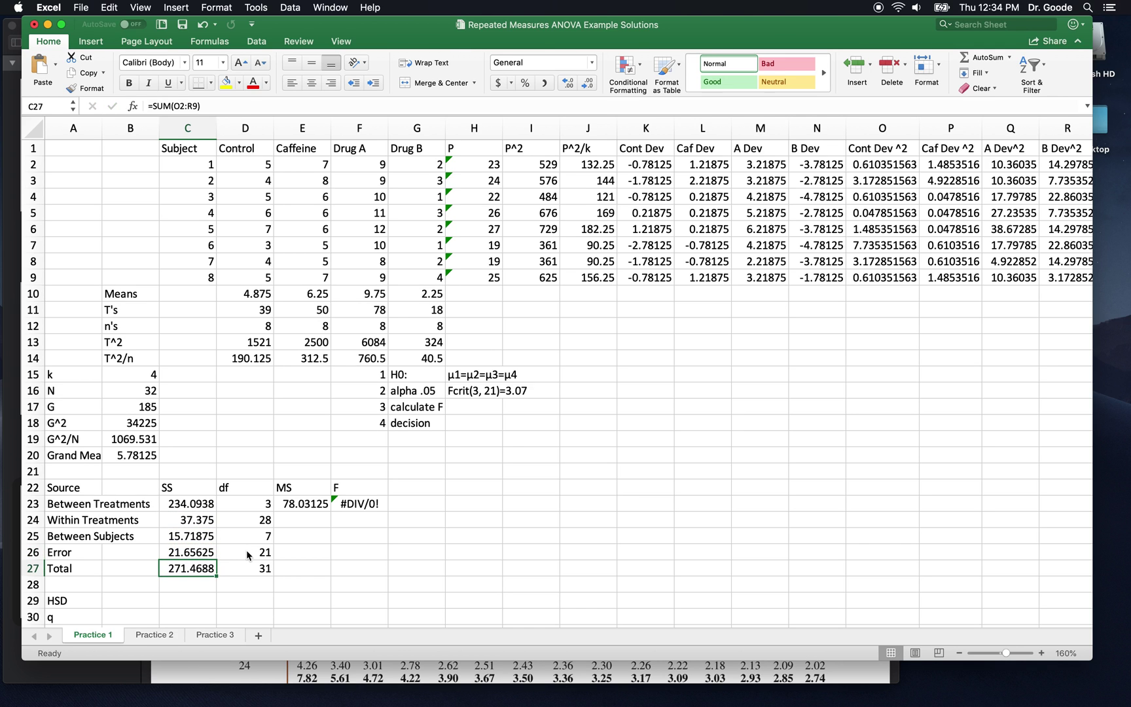
pyautogui.click(247, 552)
# Step: Compute the Error mean square as the Error SS divided by the Error degrees of freedom
pyautogui.press('Right')
pyautogui.write('=')
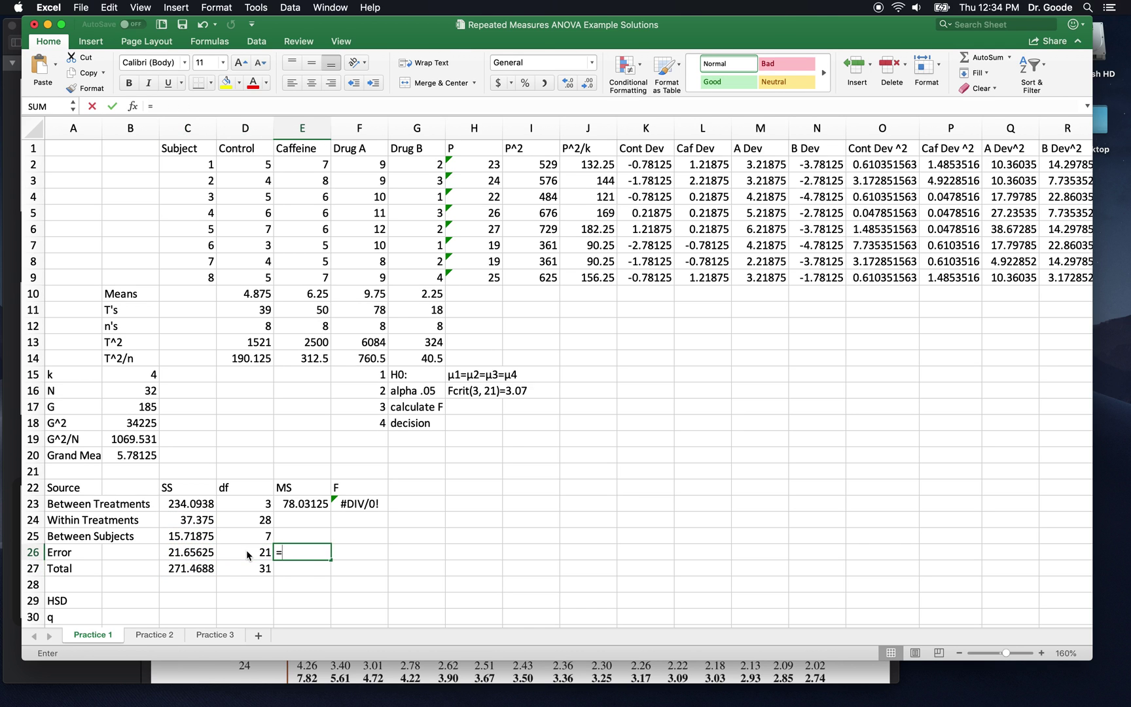
pyautogui.click(194, 552)
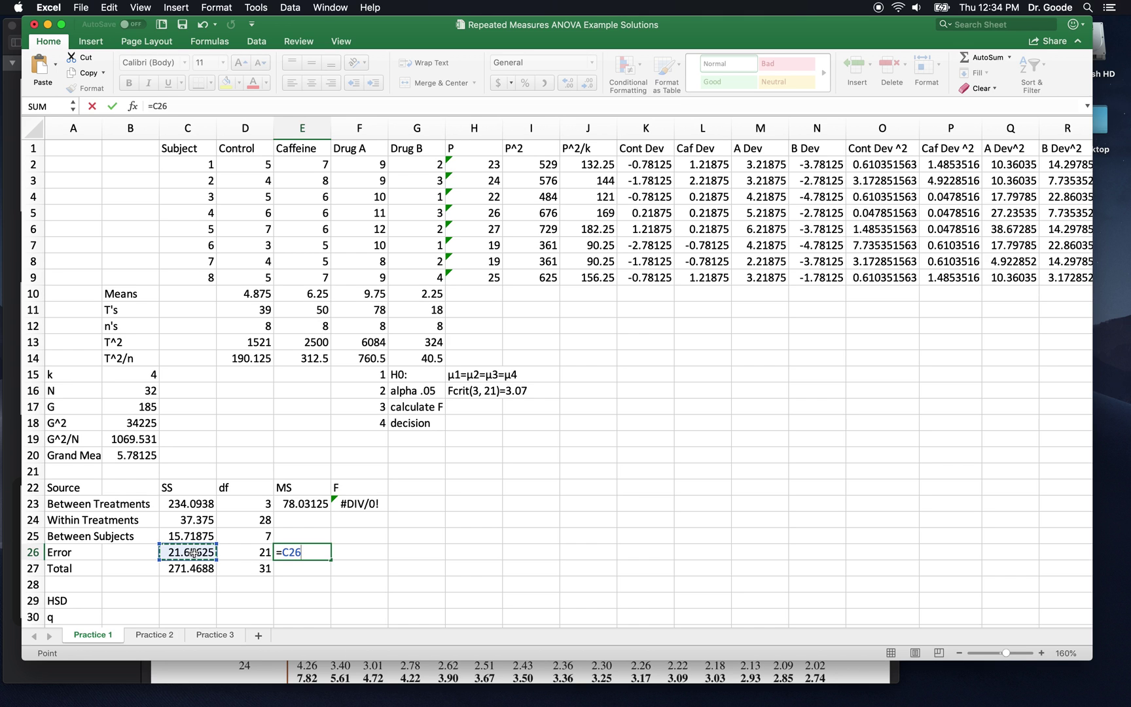
pyautogui.write('/')
pyautogui.click(254, 553)
pyautogui.press('Return')
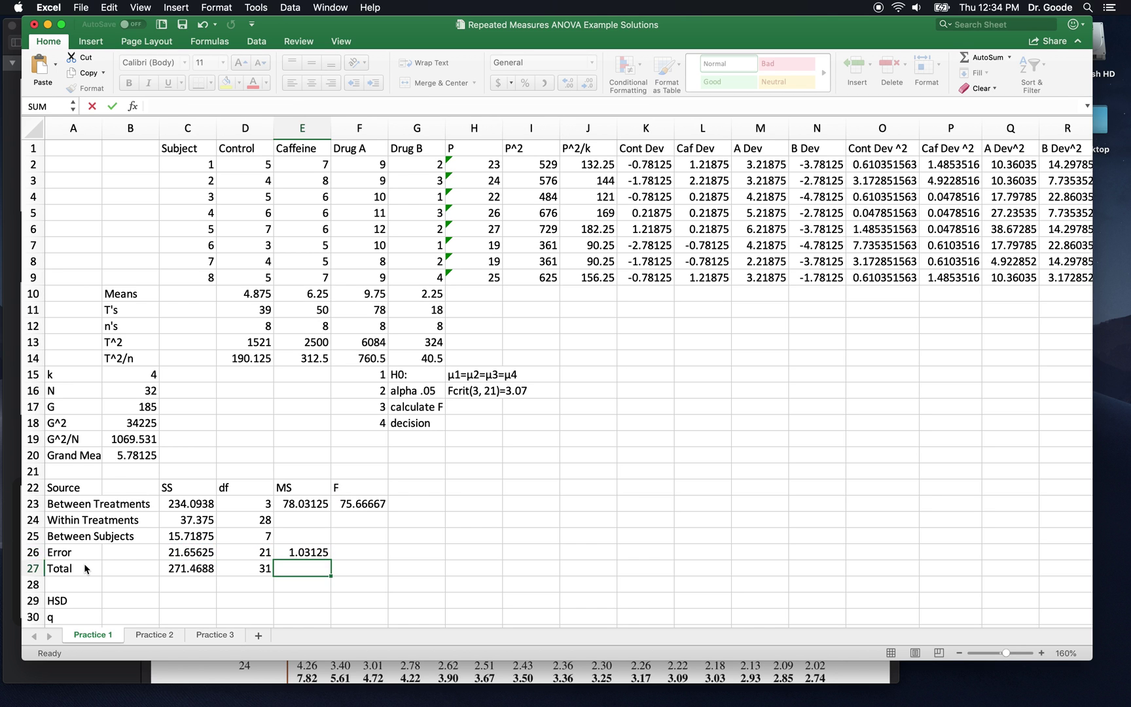
# Step: Write 'reject' as the decision in H18 and bring the F table document forward
pyautogui.scroll(-3, 361, 542)
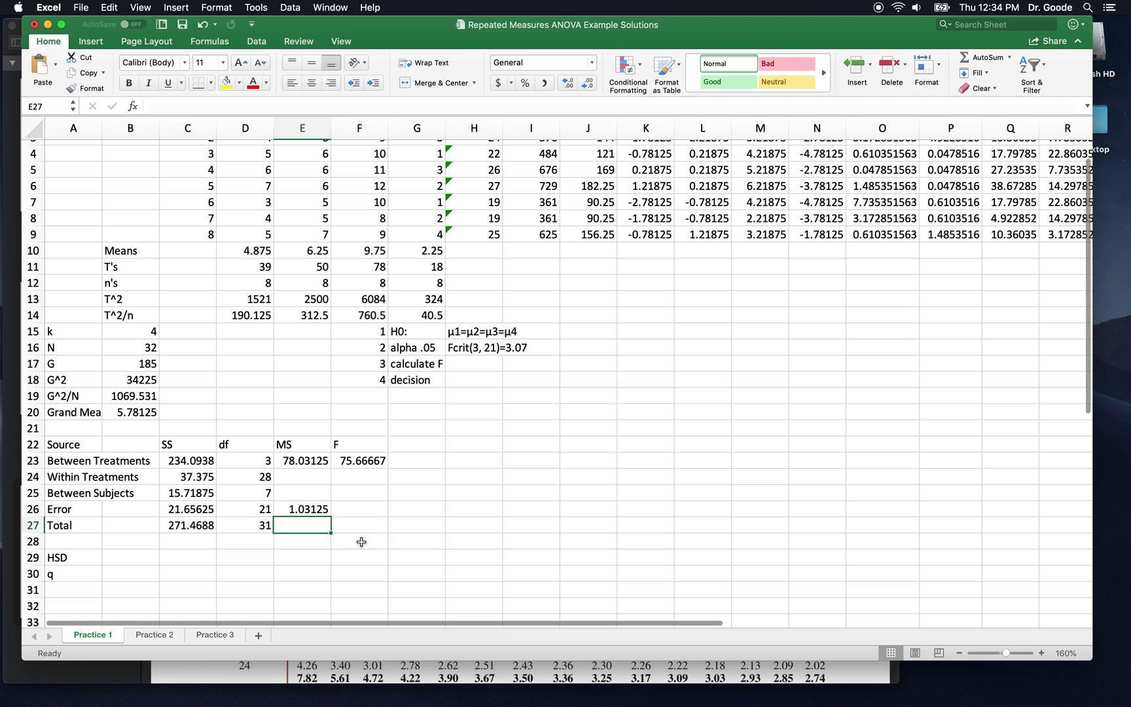
pyautogui.click(473, 362)
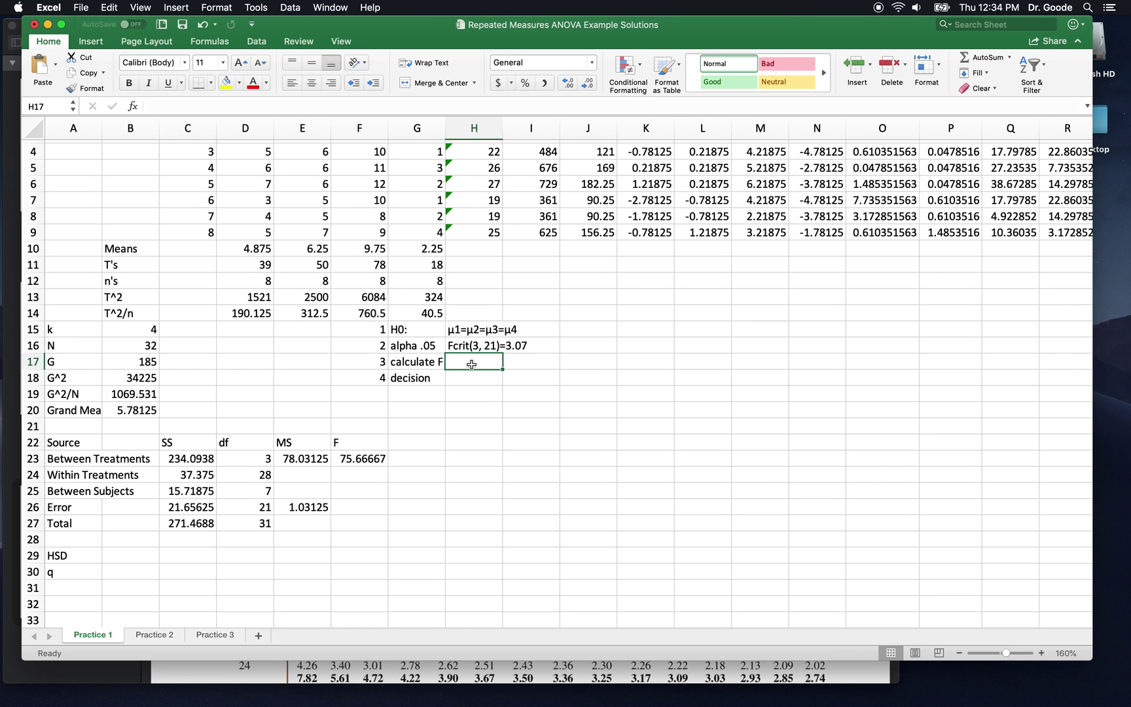
pyautogui.click(467, 375)
pyautogui.write('reject')
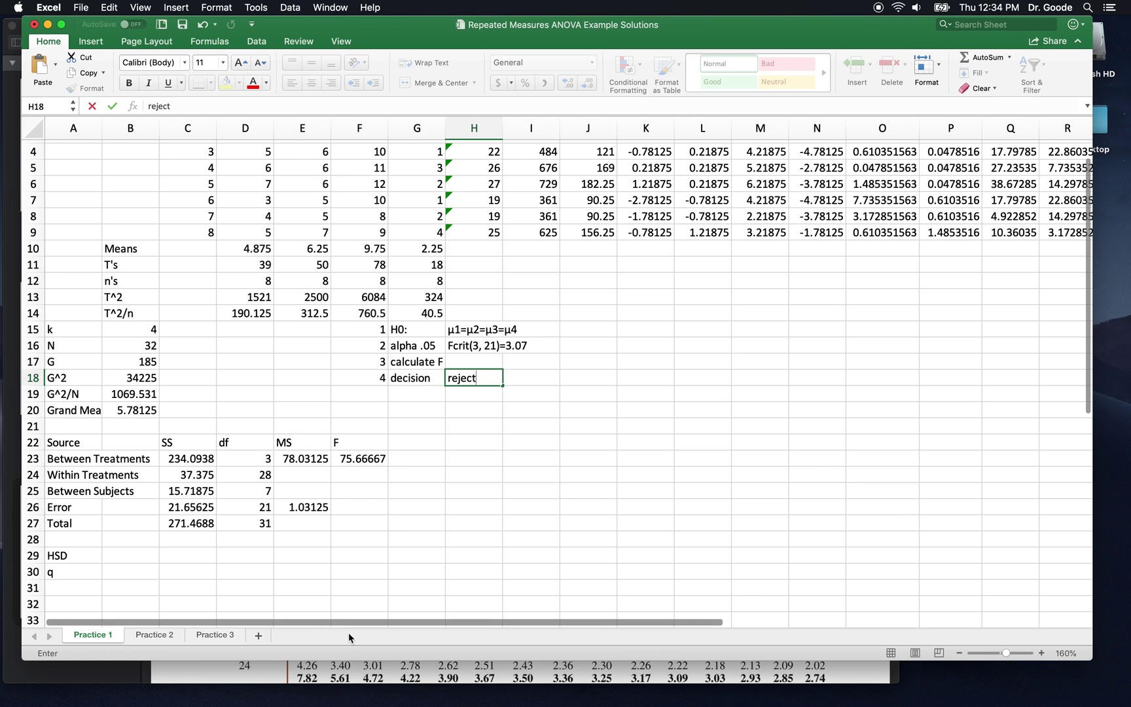
pyautogui.click(334, 666)
pyautogui.scroll(3, 235, 356)
pyautogui.scroll(10, 235, 356)
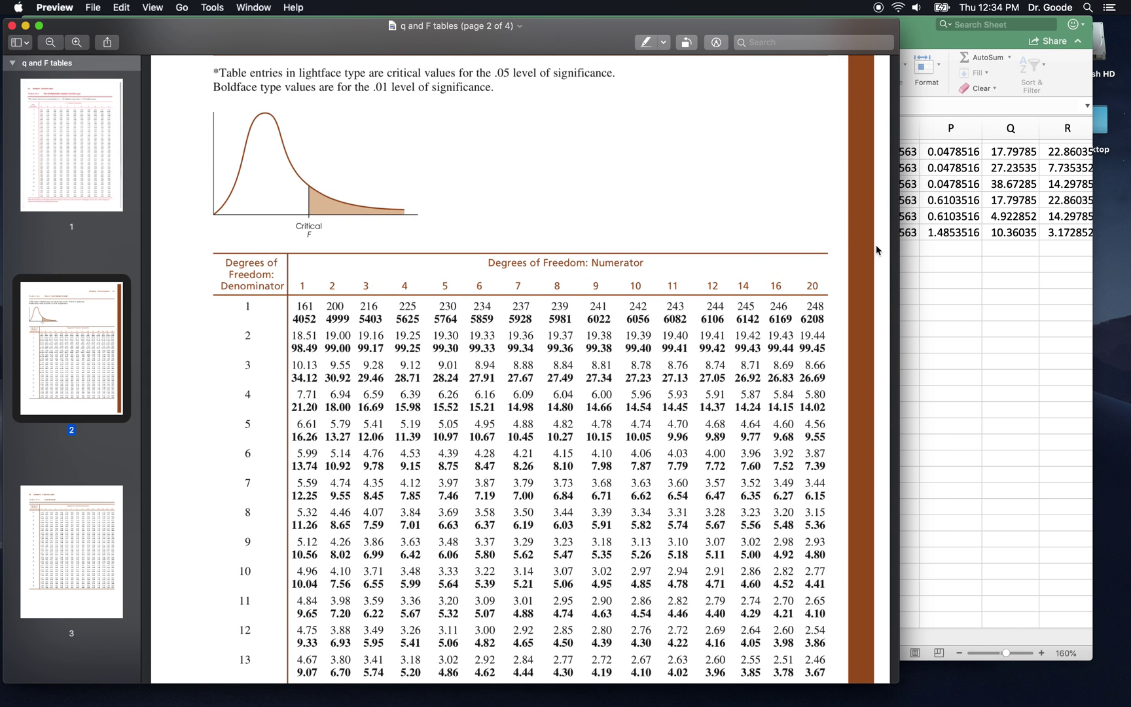
pyautogui.click(955, 302)
pyautogui.click(419, 396)
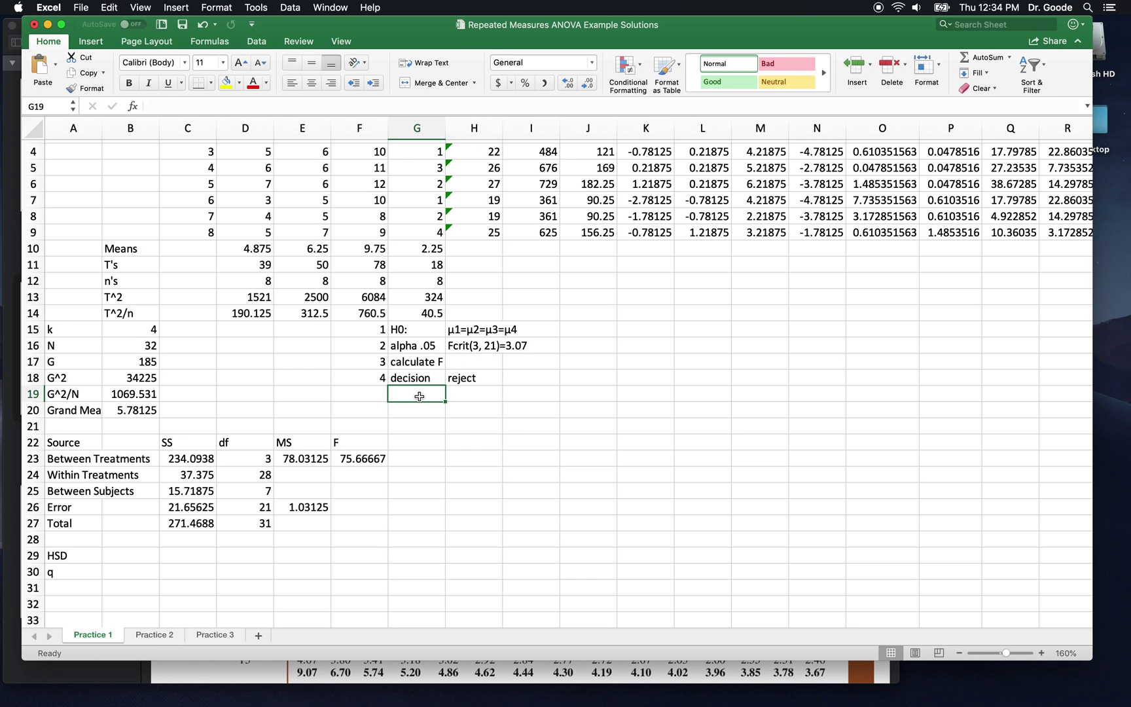
# Step: Write in D19: 'There is a significant effect of treatment on participants' memory score', F(3, 21)=3.07, p<.05
pyautogui.press('Left')
pyautogui.press('Left')
pyautogui.press('Left')
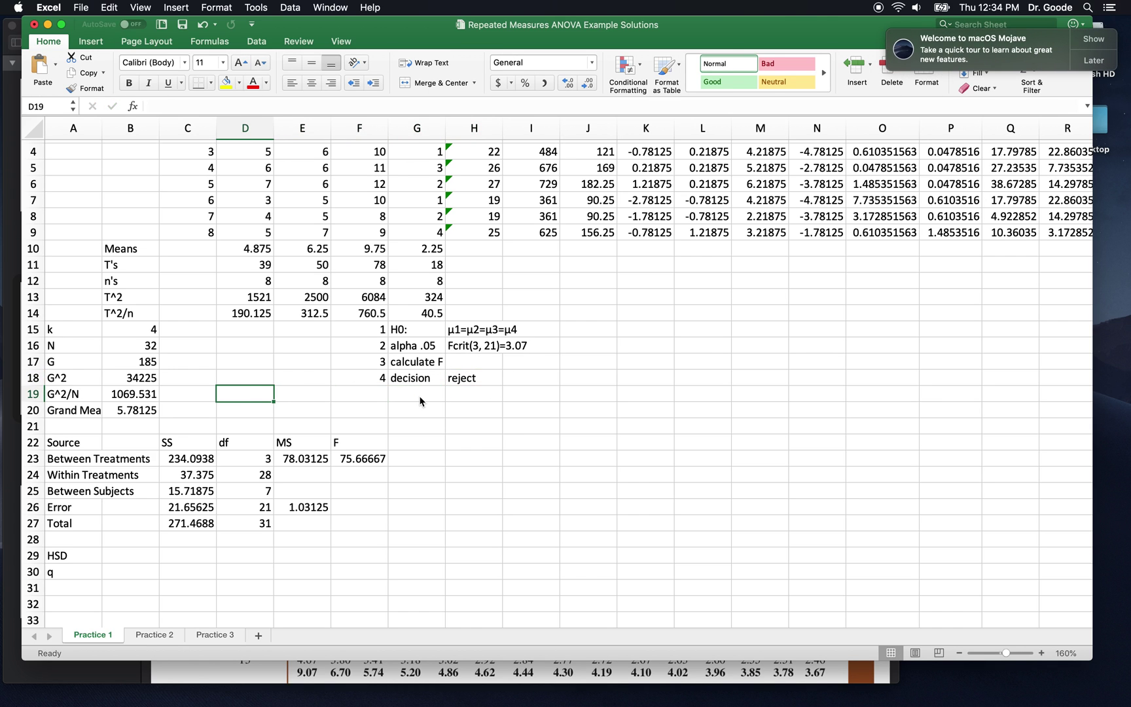
pyautogui.write('There is a significant ')
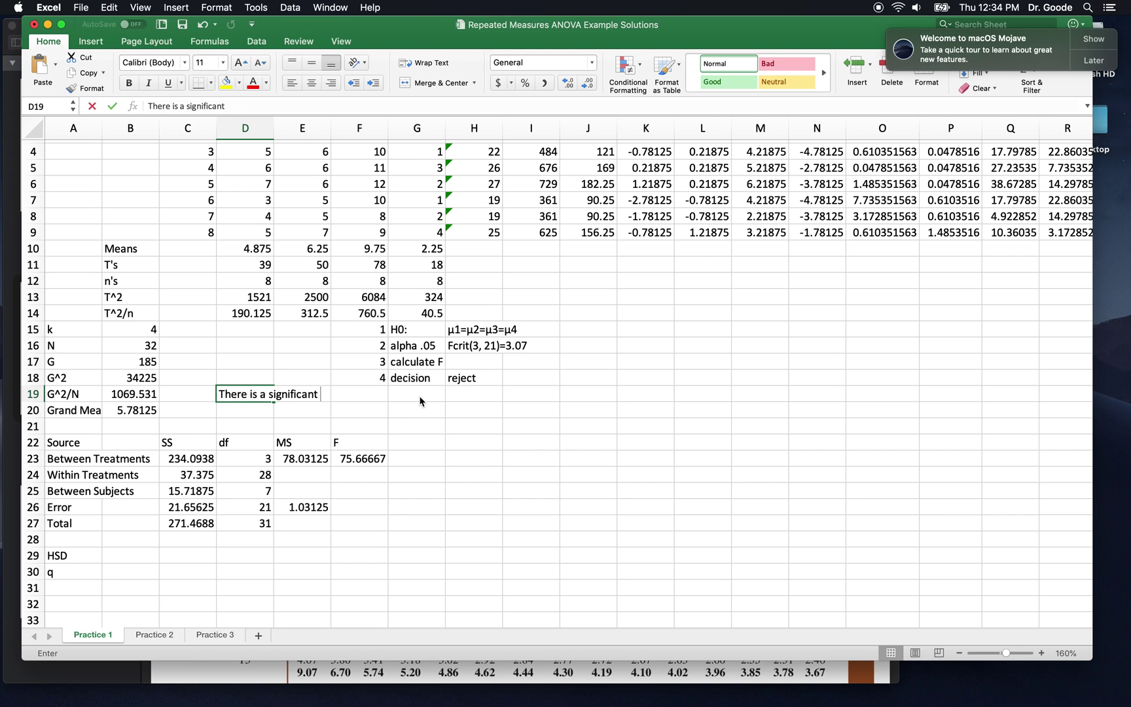
pyautogui.write('effect of treatment on part')
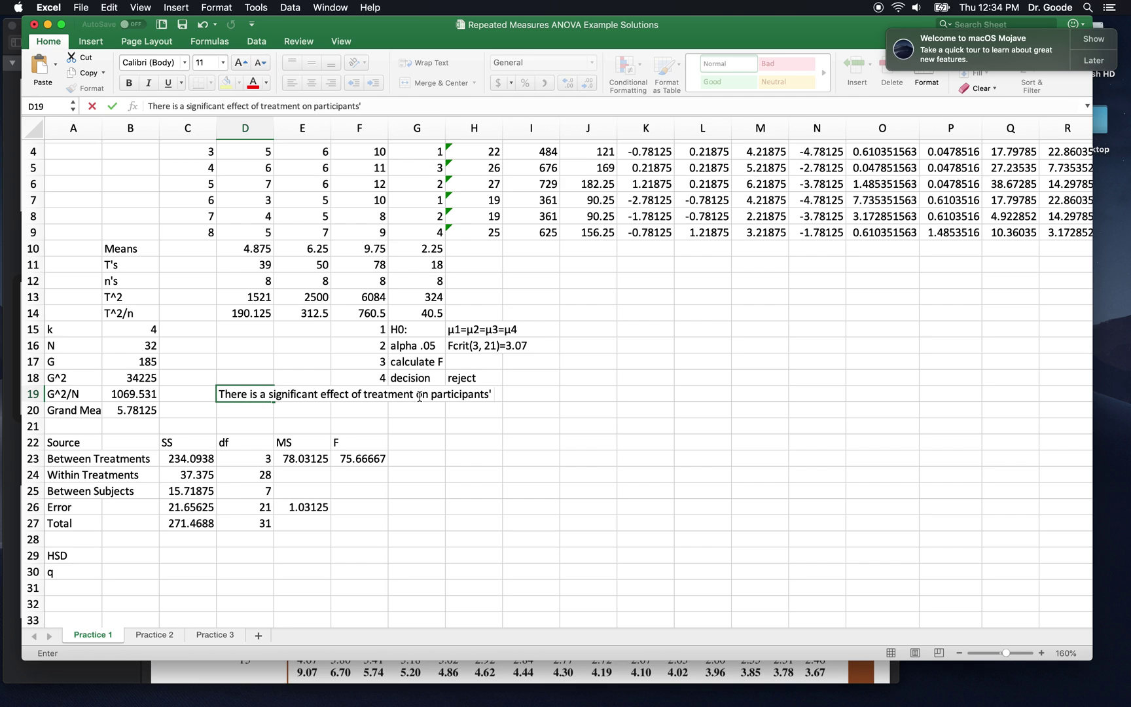
pyautogui.write("icipants' memory score, F(3, 21)=3.07, p<.05")
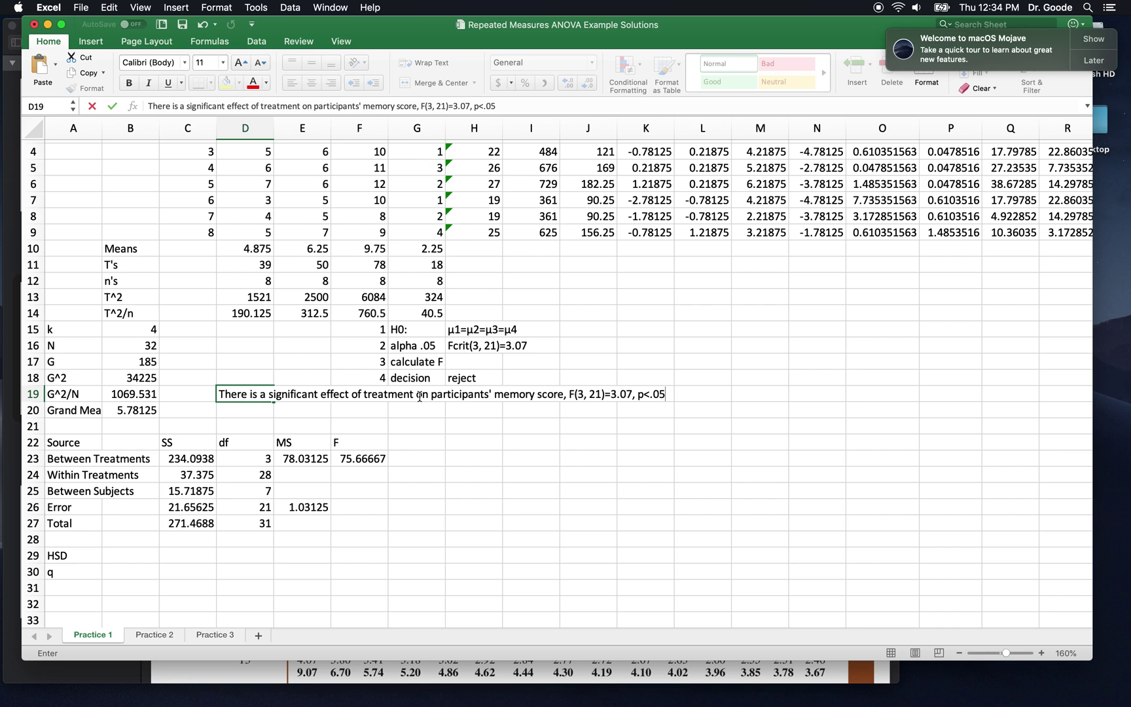
pyautogui.write('.')
pyautogui.press('Return')
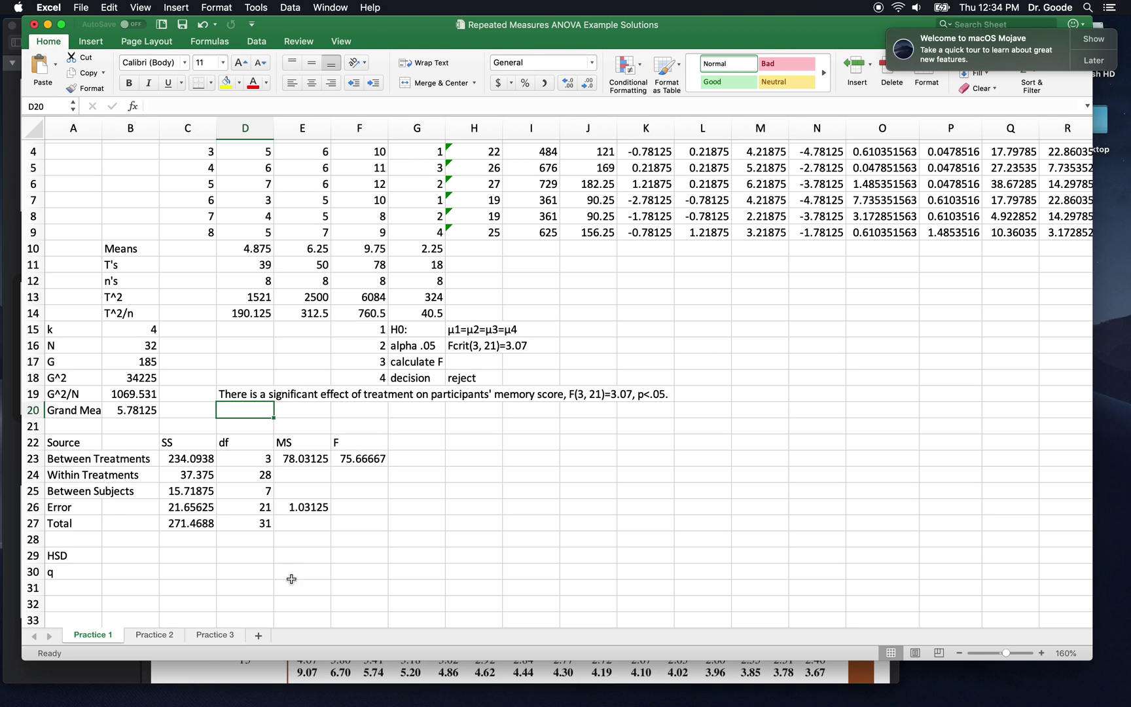
# Step: Select B30 for q and look up the studentized range (q) table on Preview's page 1
pyautogui.click(118, 561)
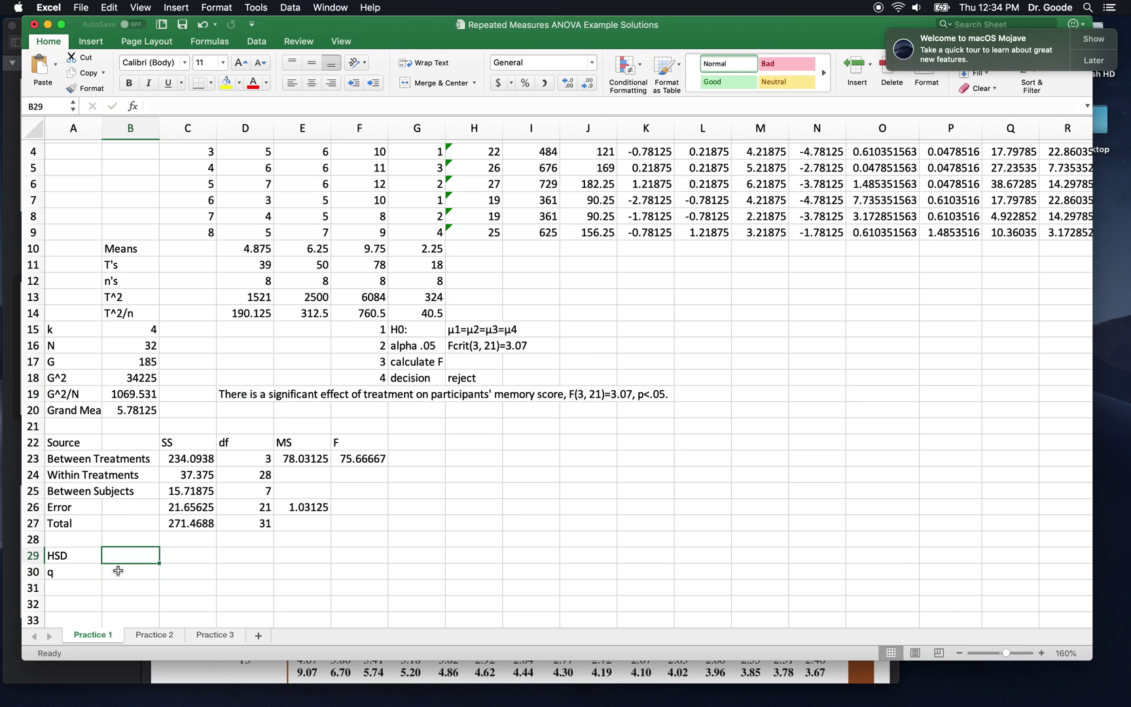
pyautogui.click(118, 571)
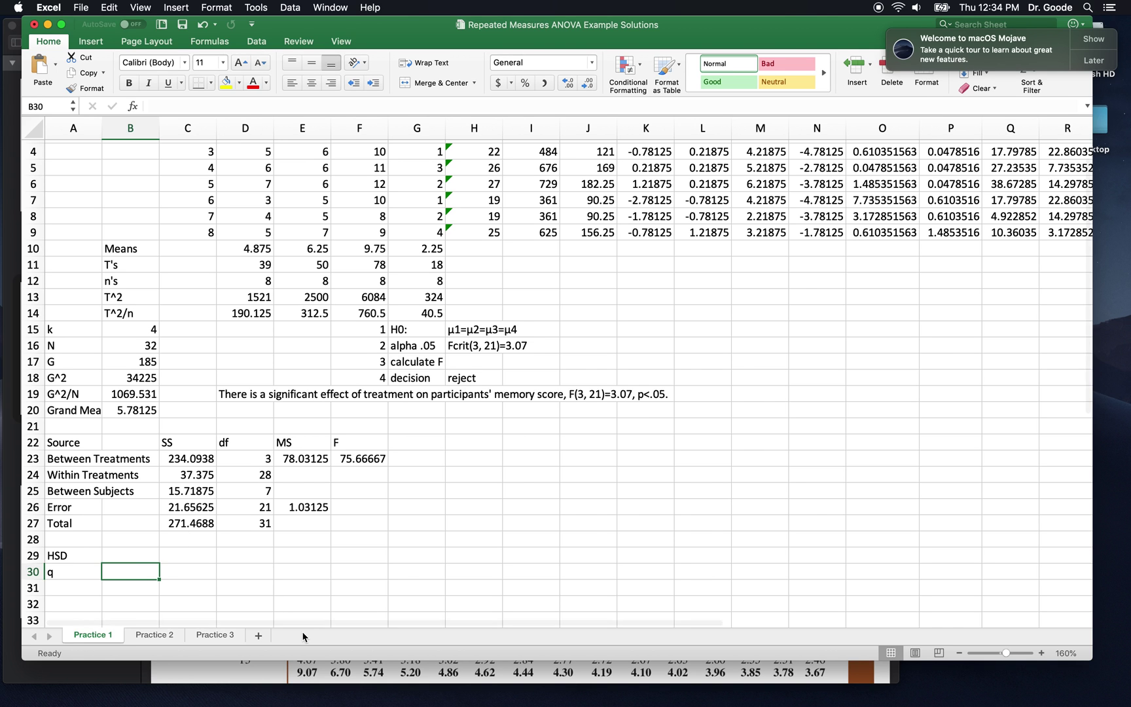
pyautogui.click(321, 669)
pyautogui.click(103, 112)
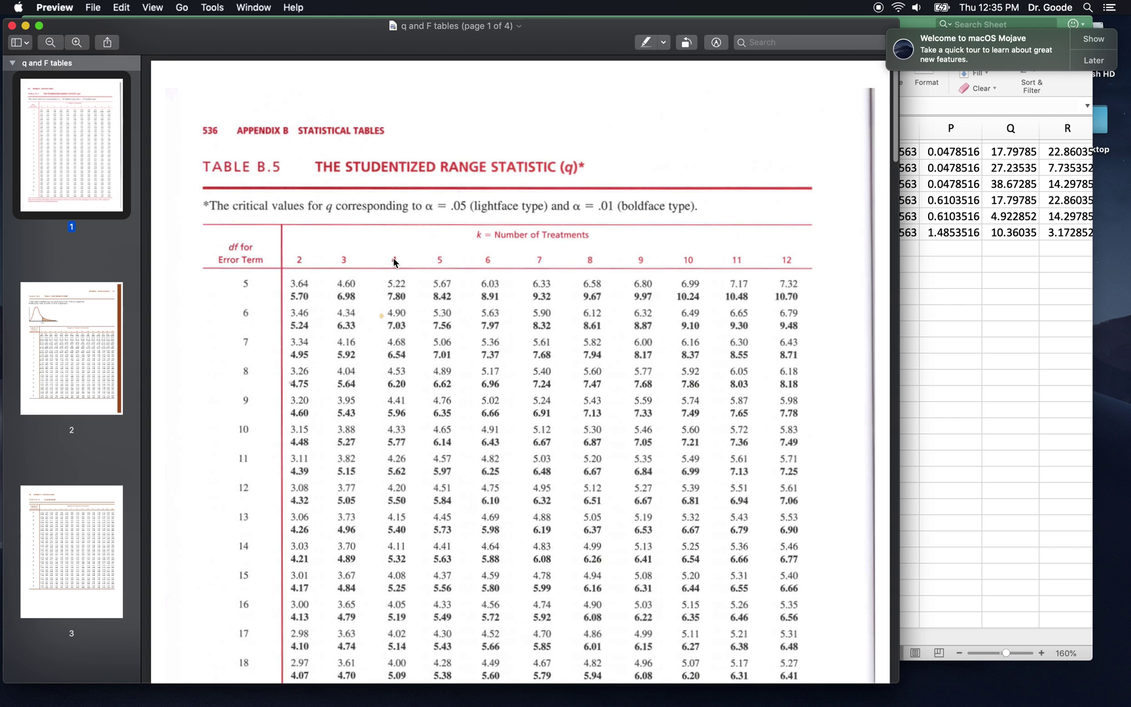
pyautogui.scroll(-10, 395, 269)
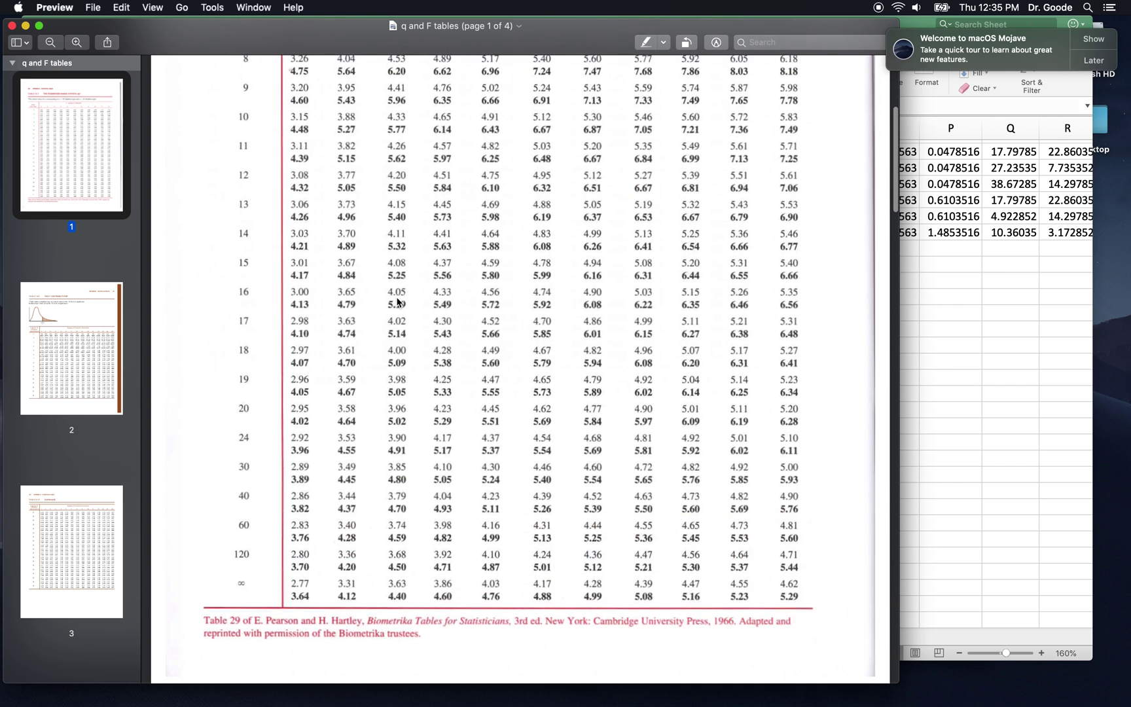
pyautogui.scroll(1, 225, 457)
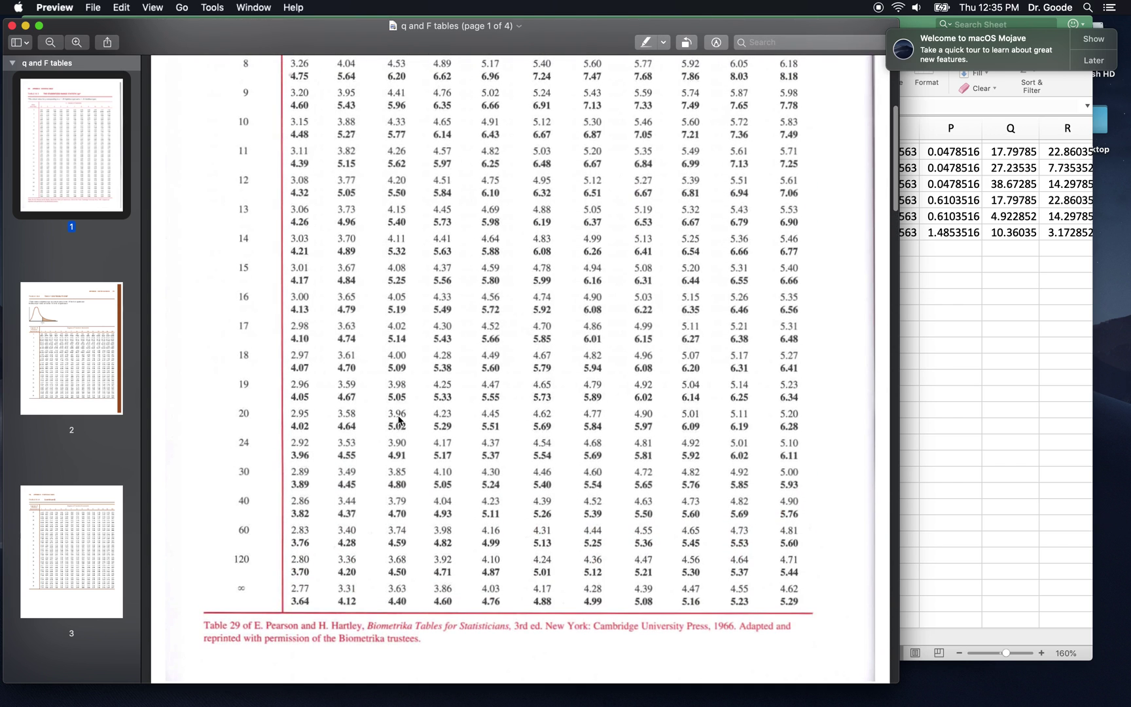
# Step: Enter 3.96 as the q value in B30
pyautogui.click(946, 352)
pyautogui.write('3.96')
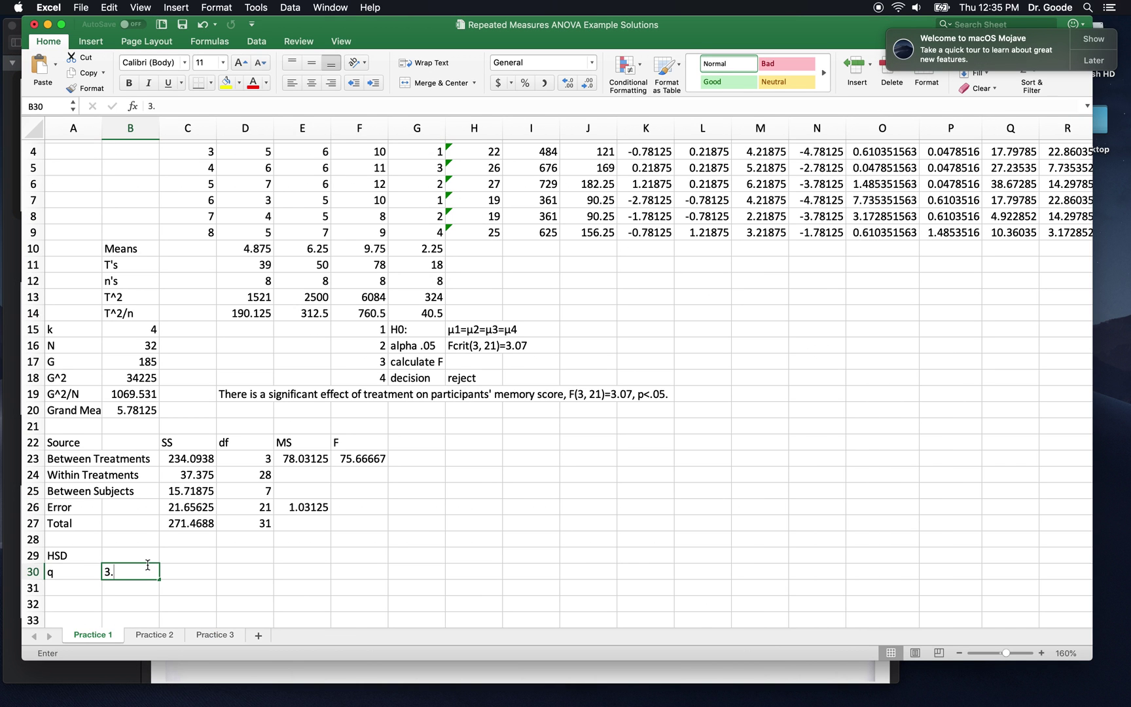
pyautogui.press('Return')
# Step: Compute Tukey's HSD in B29 as =B30*SQRT(E26/E12), giving 1.421779
pyautogui.press('Up')
pyautogui.press('Up')
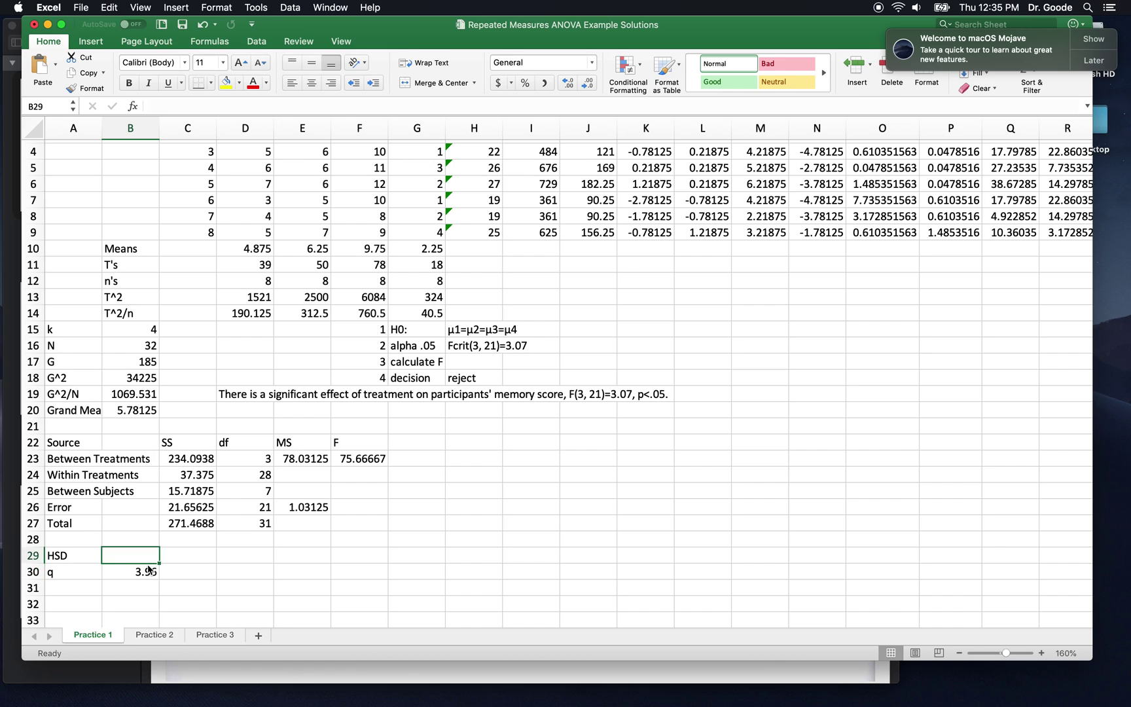
pyautogui.write('=')
pyautogui.click(149, 570)
pyautogui.write('*')
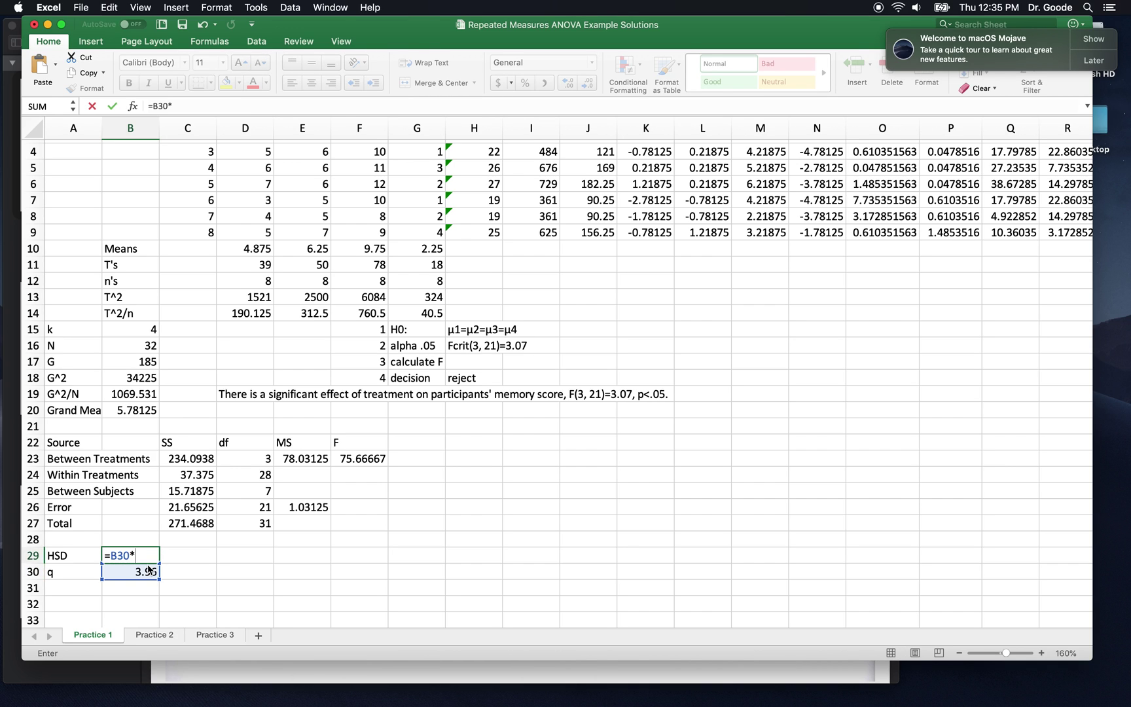
pyautogui.write('(sqrt(')
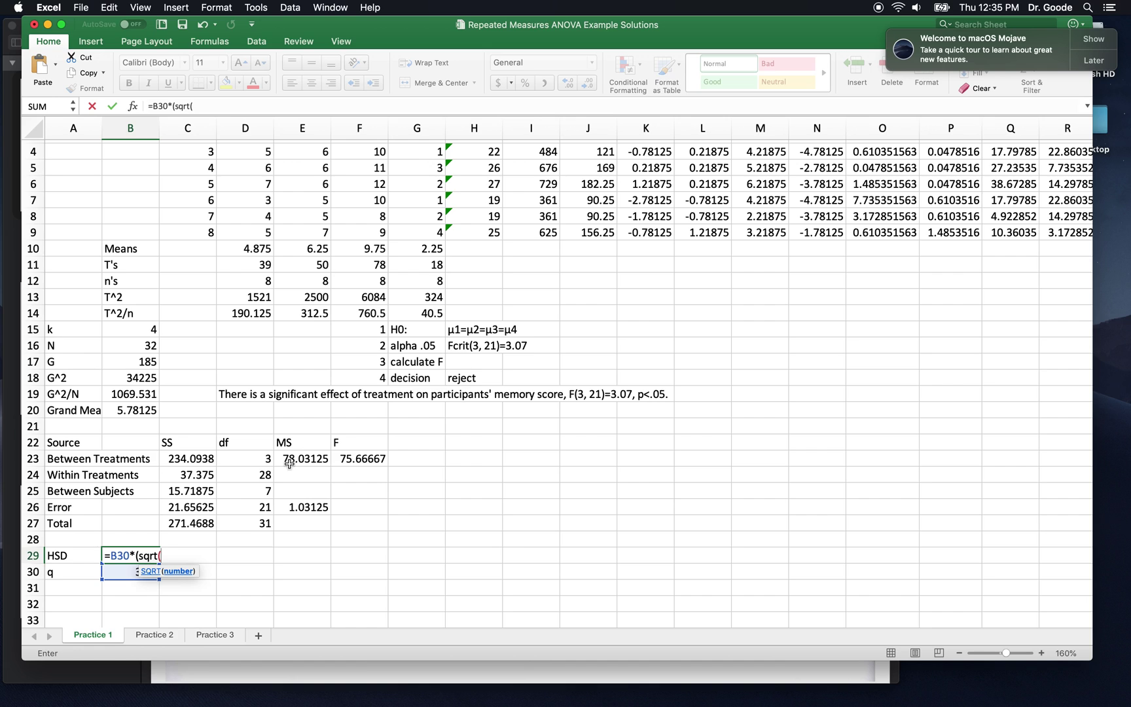
pyautogui.click(300, 506)
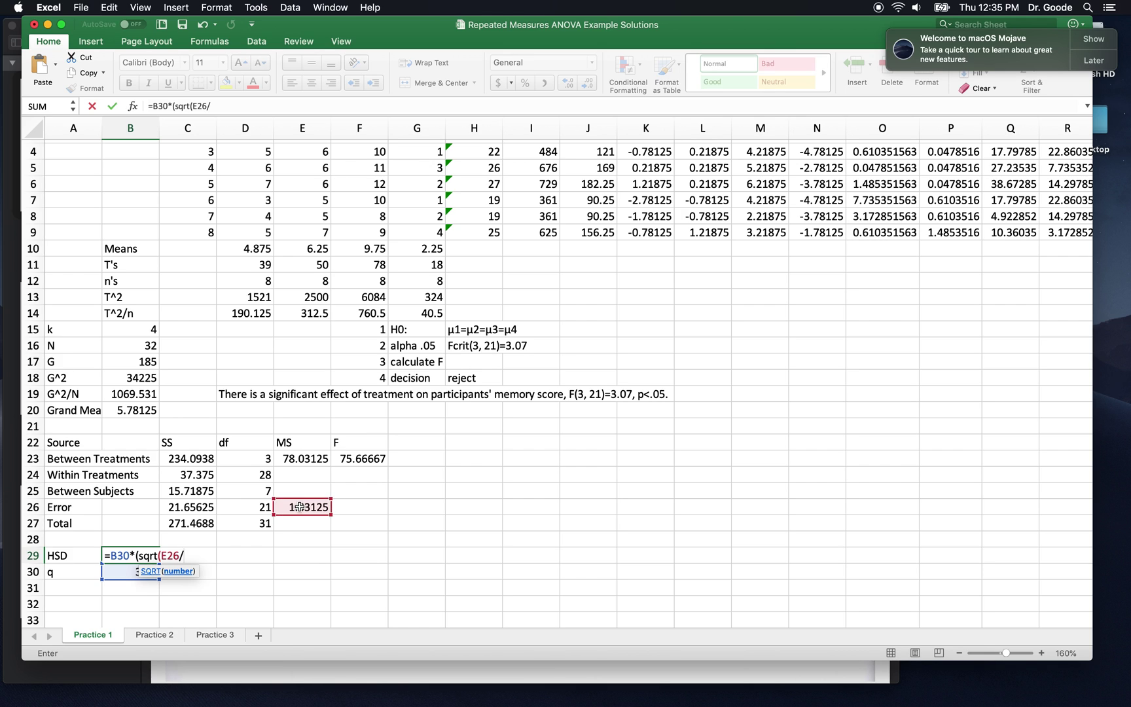
pyautogui.write('/')
pyautogui.click(298, 282)
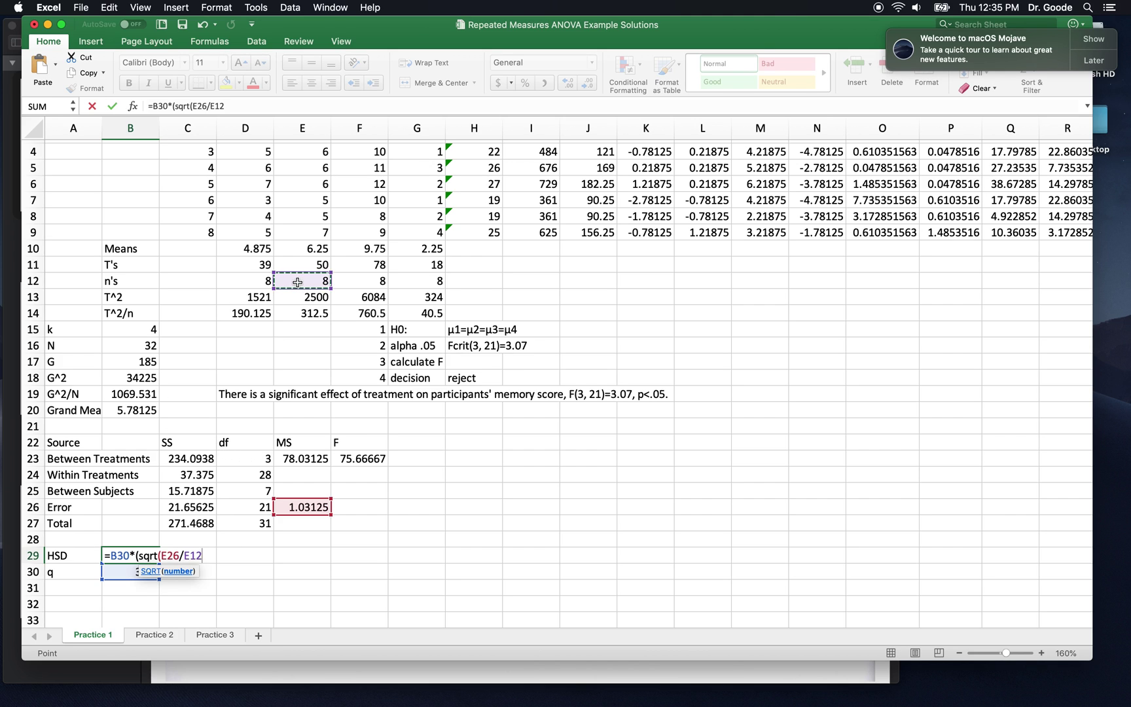
pyautogui.write(')')
pyautogui.press('Return')
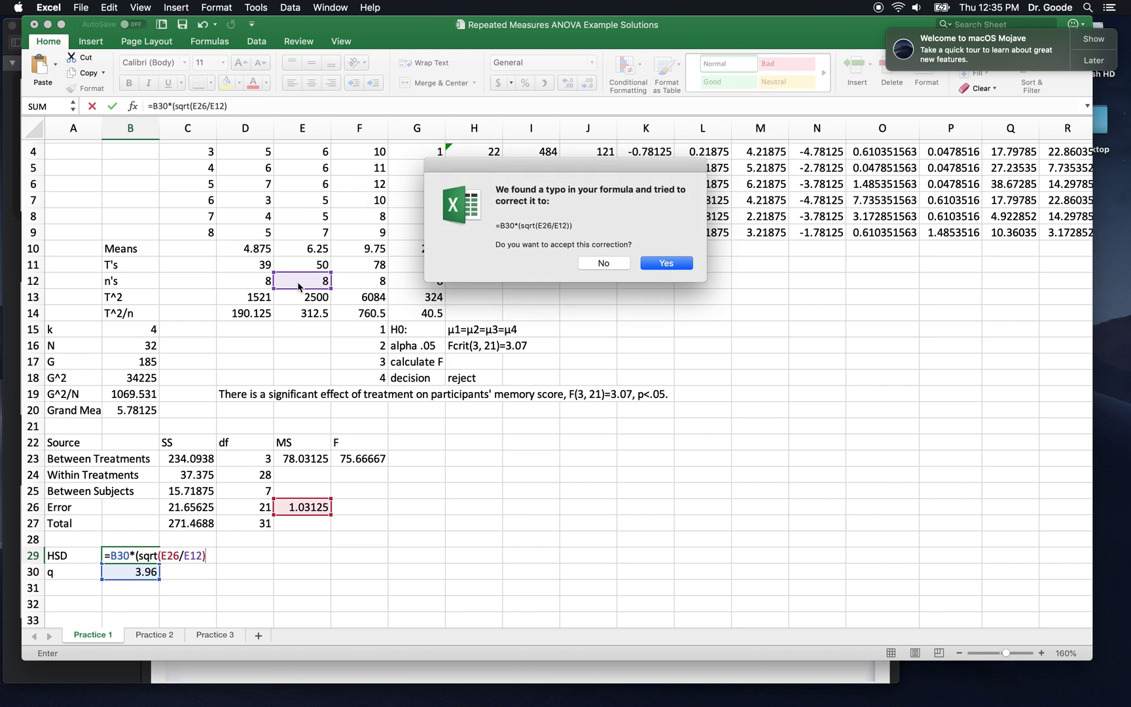
pyautogui.press('Return')
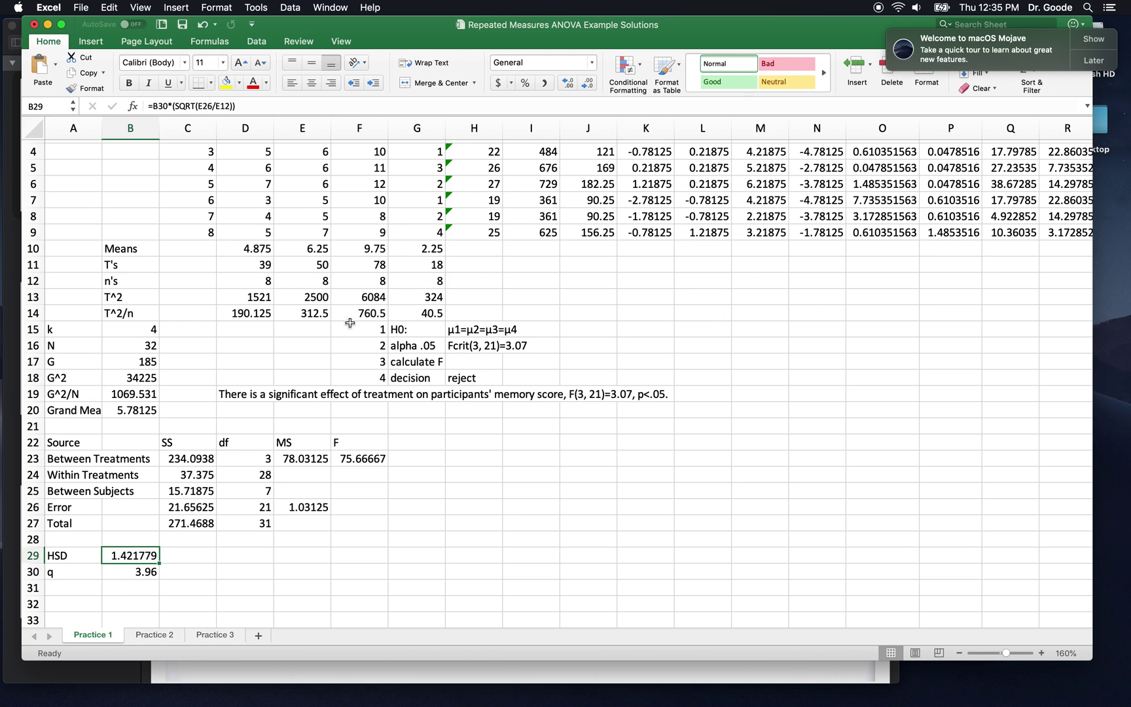
pyautogui.scroll(3, 334, 288)
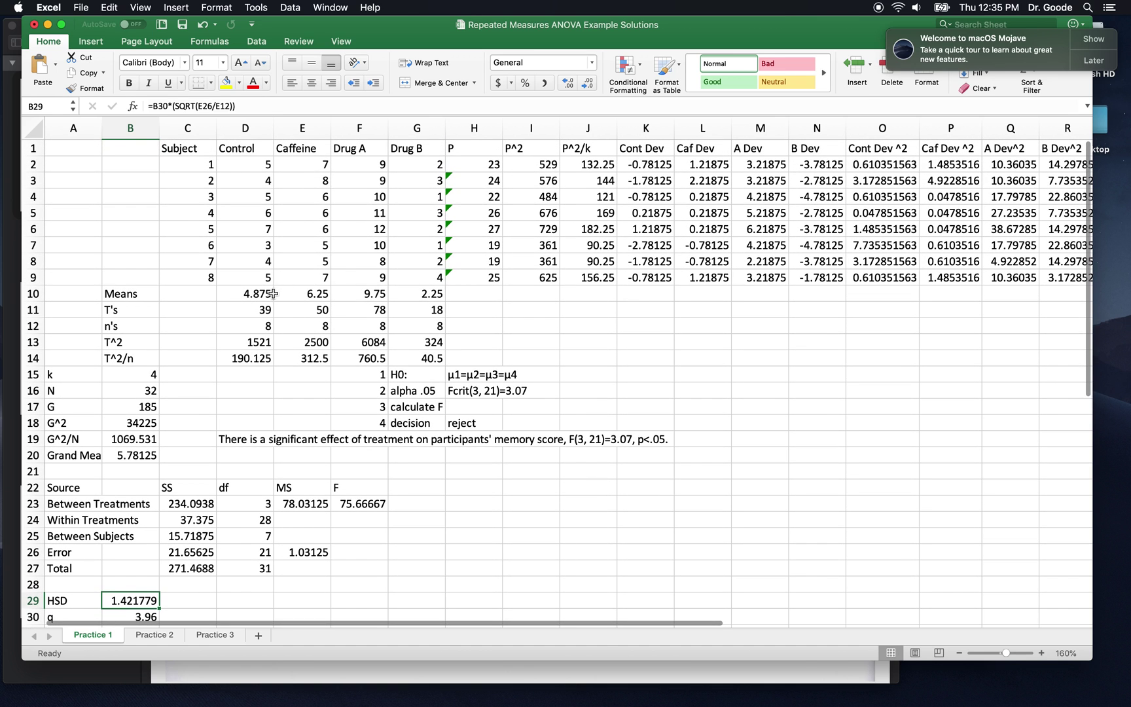
pyautogui.moveTo(266, 294); pyautogui.dragTo(300, 294)
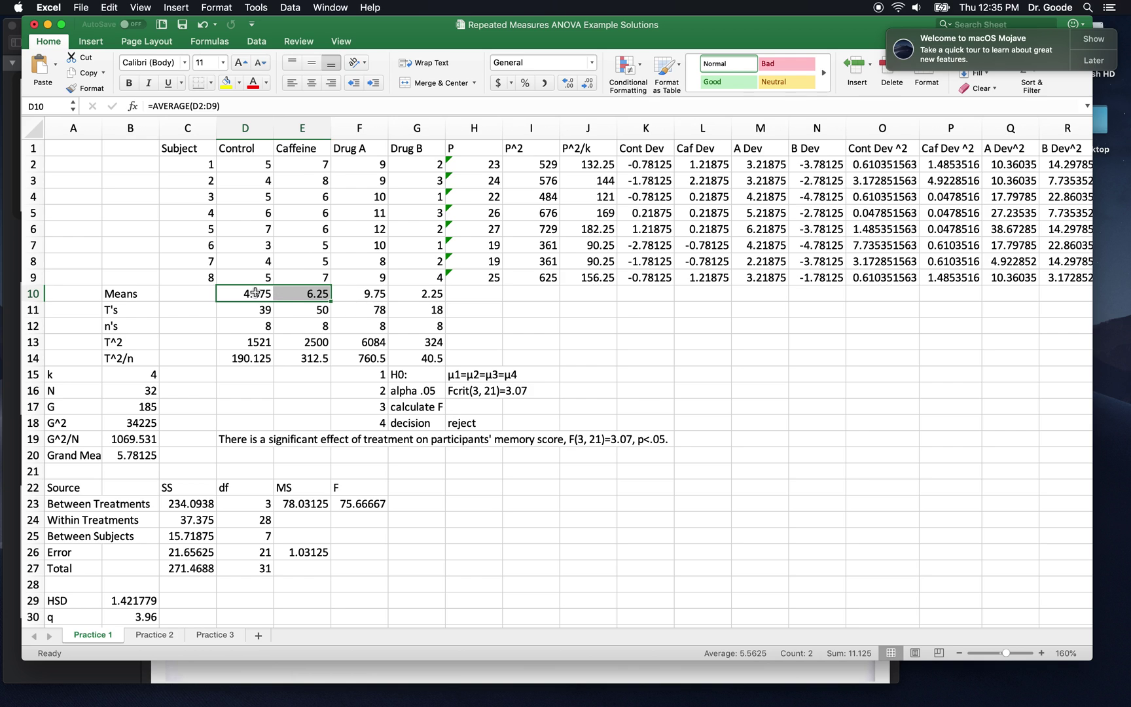
pyautogui.click(242, 457)
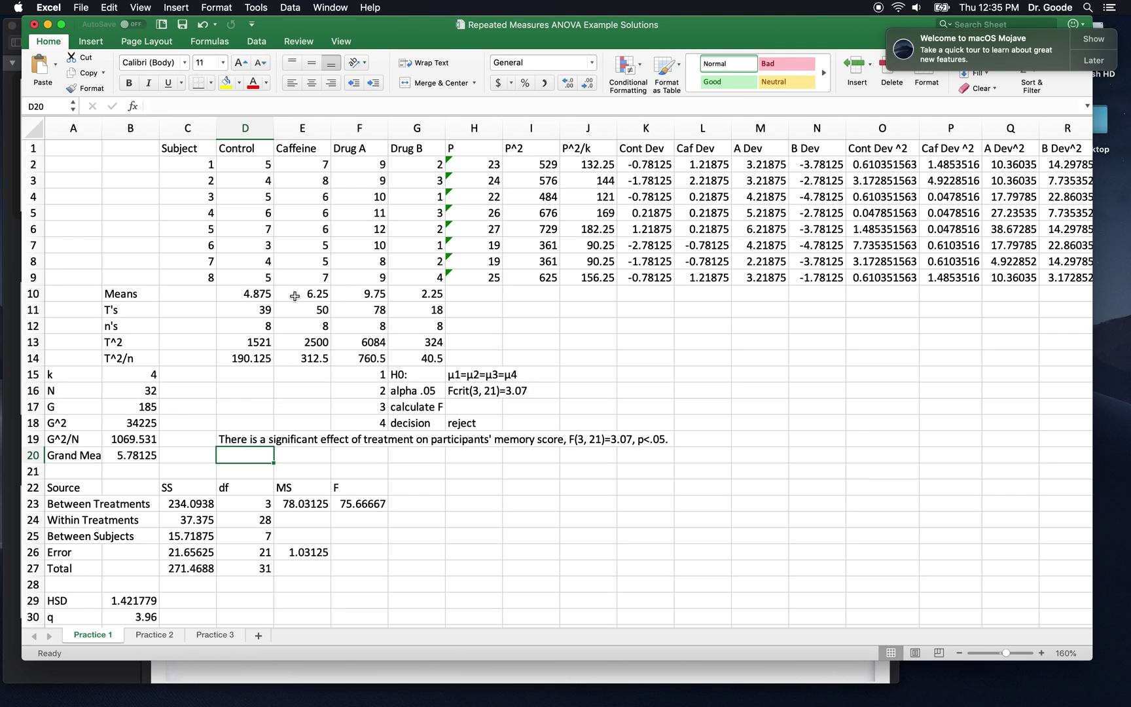
pyautogui.click(364, 295)
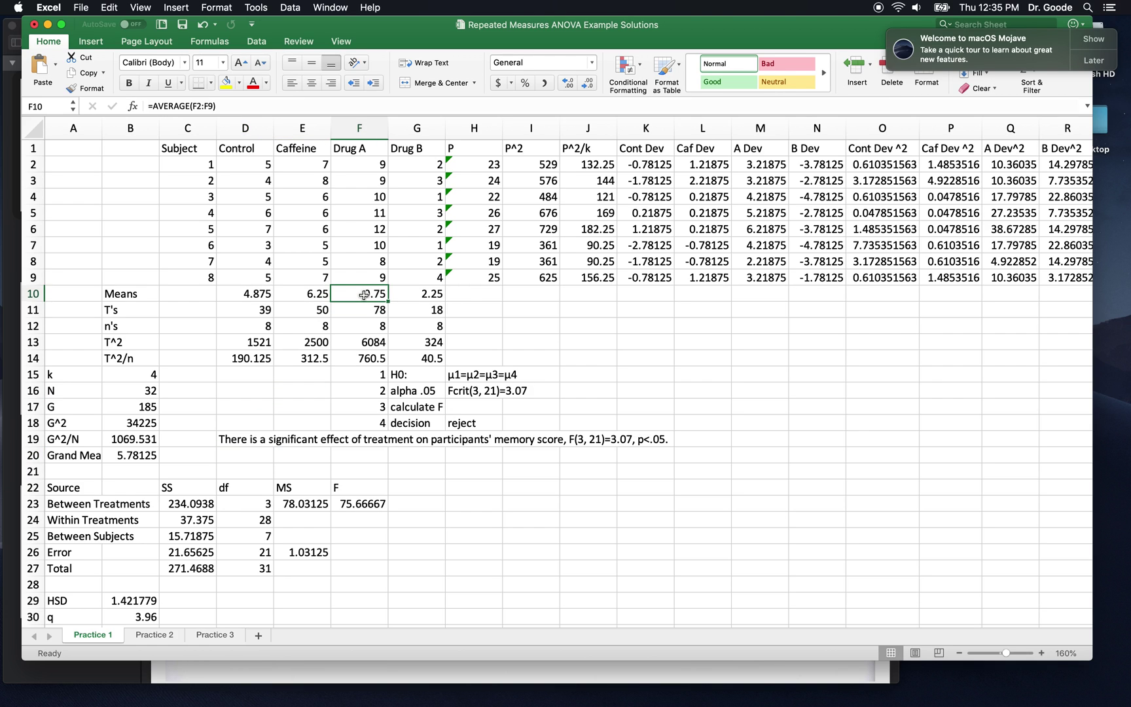
# Step: Write in D20 that Drug A memory scores are significantly higher than Drug B, caffeine, or control
pyautogui.click(234, 451)
pyautogui.write('Wh')
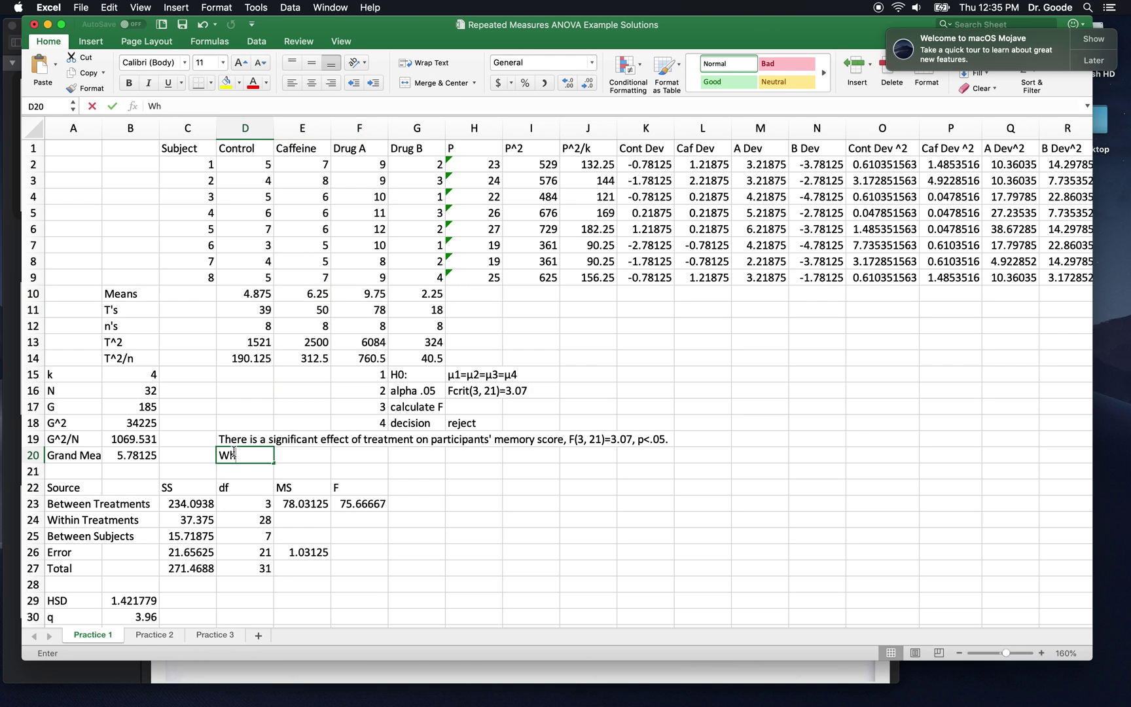
pyautogui.write('en p')
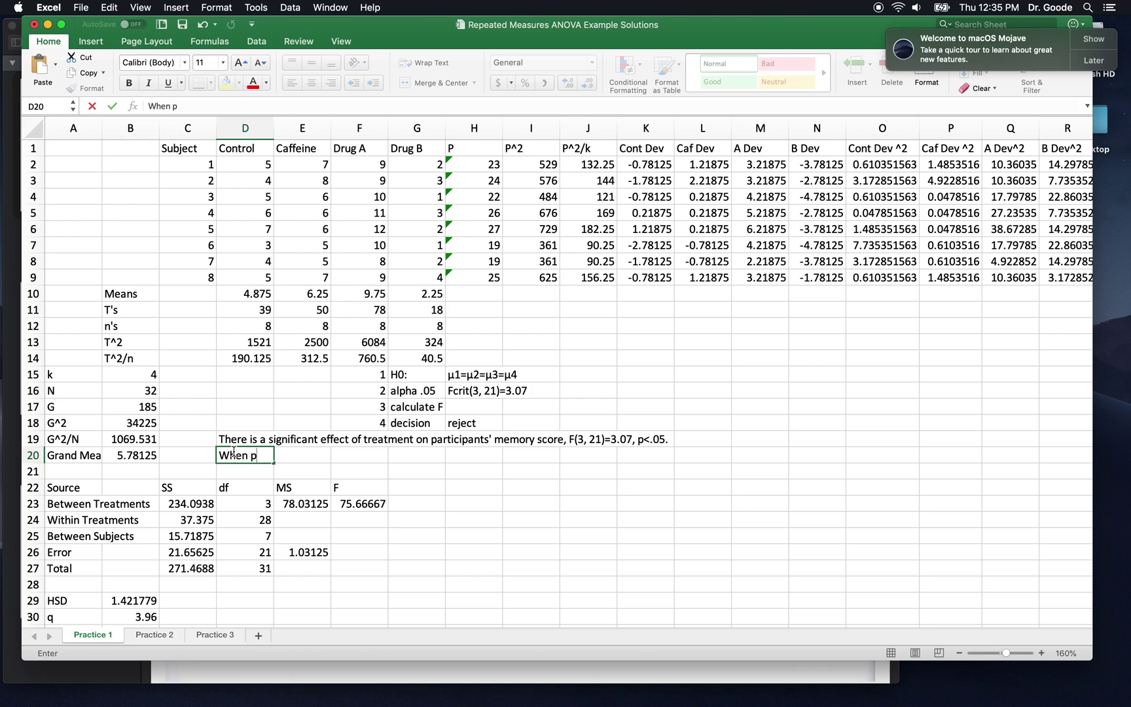
pyautogui.write('articipants tak ')
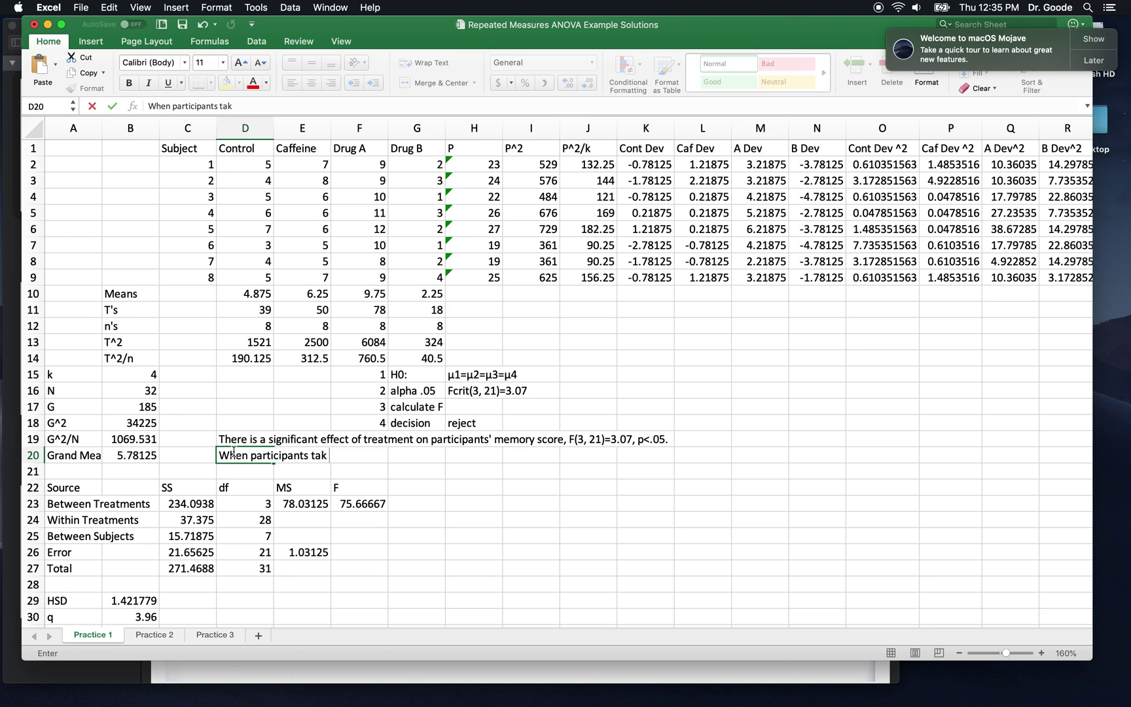
pyautogui.write(' drug')
pyautogui.press('BackSpace')
pyautogui.press('BackSpace')
pyautogui.press('BackSpace')
pyautogui.press('BackSpace')
pyautogui.write('Dur')
pyautogui.press('BackSpace')
pyautogui.press('BackSpace')
pyautogui.write('rug')
pyautogui.write(' A c')
pyautogui.press('BackSpace')
pyautogui.press('BackSpace')
pyautogui.write(', their m')
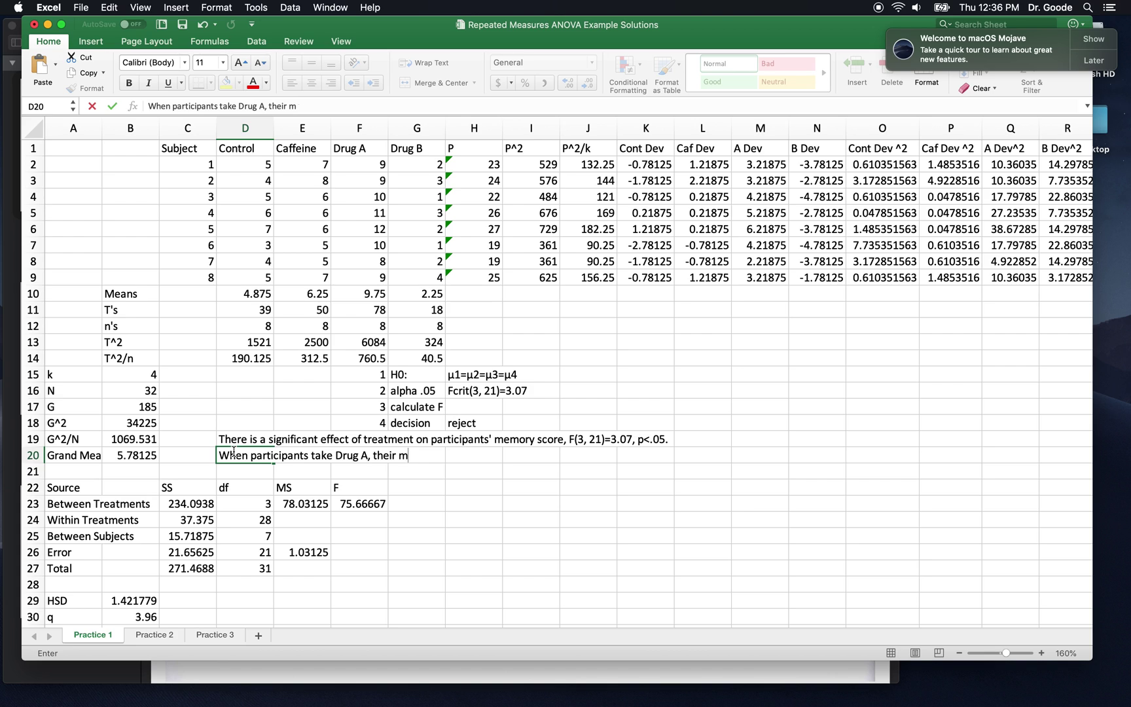
pyautogui.write('emory score is ')
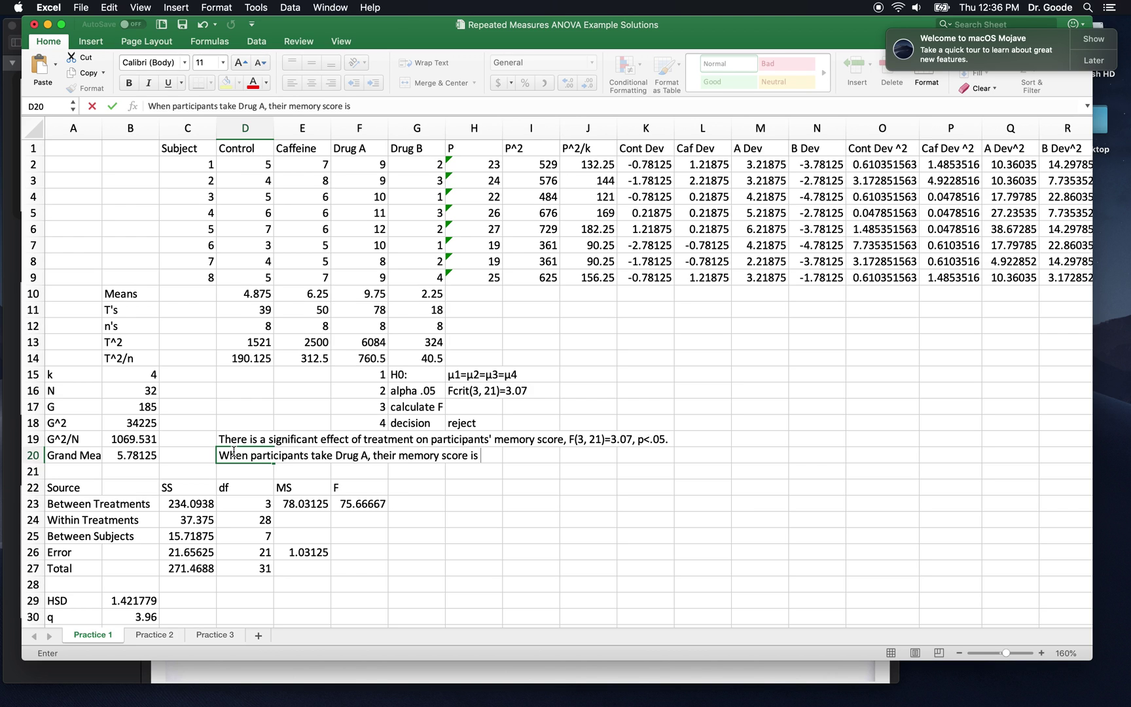
pyautogui.write('hiignificantly higher than ')
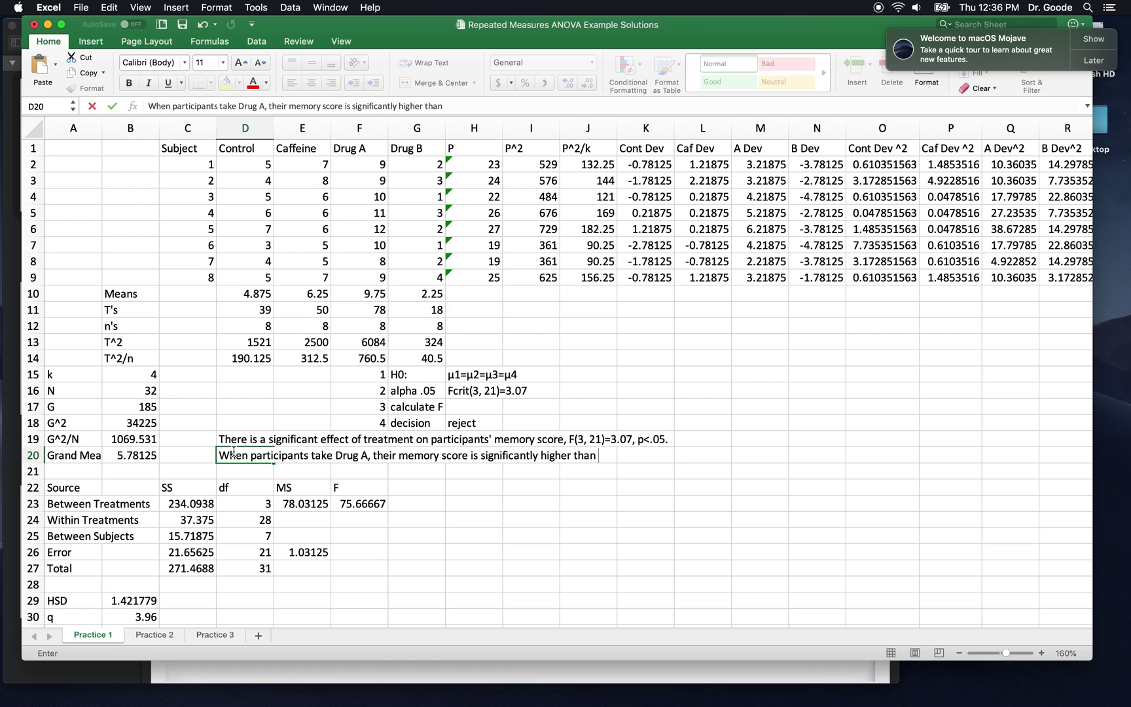
pyautogui.write('when taking Drug')
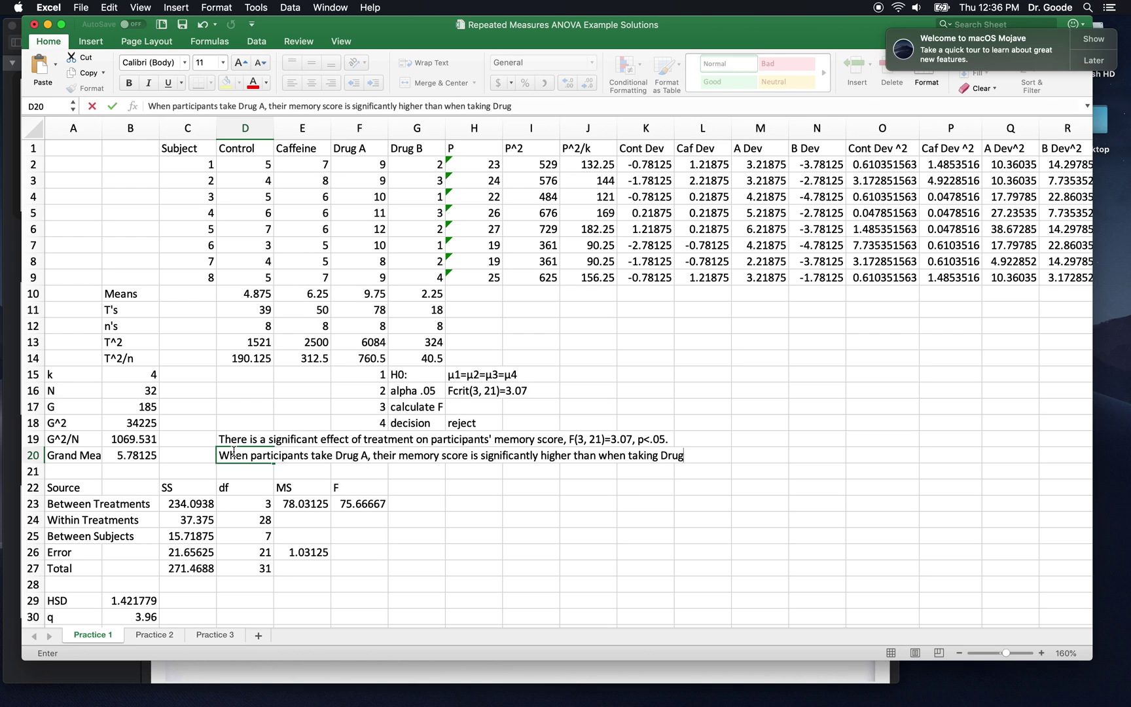
pyautogui.write(' B, caffeine, or the control')
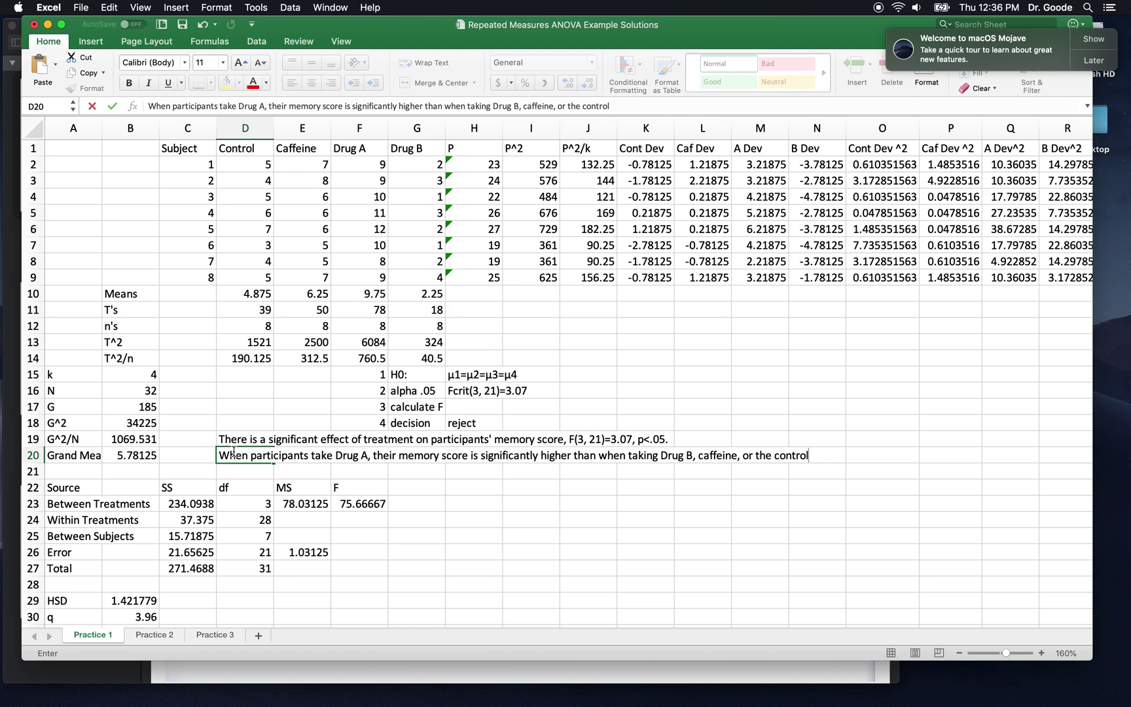
pyautogui.write(' treament')
pyautogui.press('BackSpace')
pyautogui.press('BackSpace')
pyautogui.press('BackSpace')
pyautogui.press('BackSpace')
pyautogui.write('tment.')
pyautogui.press('Return')
# Step: Write in D21 that caffeine beats Drug B and Drug B falls below control, HSD=1.42, p<.05
pyautogui.write('hen')
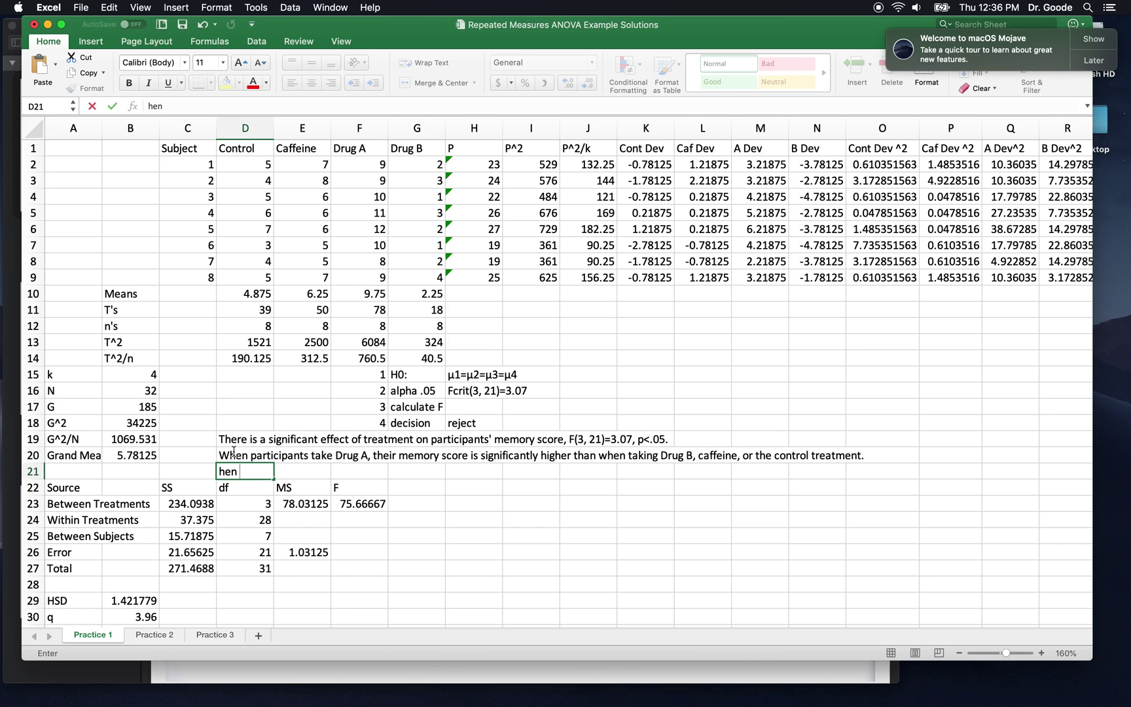
pyautogui.press('BackSpace')
pyautogui.press('BackSpace')
pyautogui.press('BackSpace')
pyautogui.write('When participants take ')
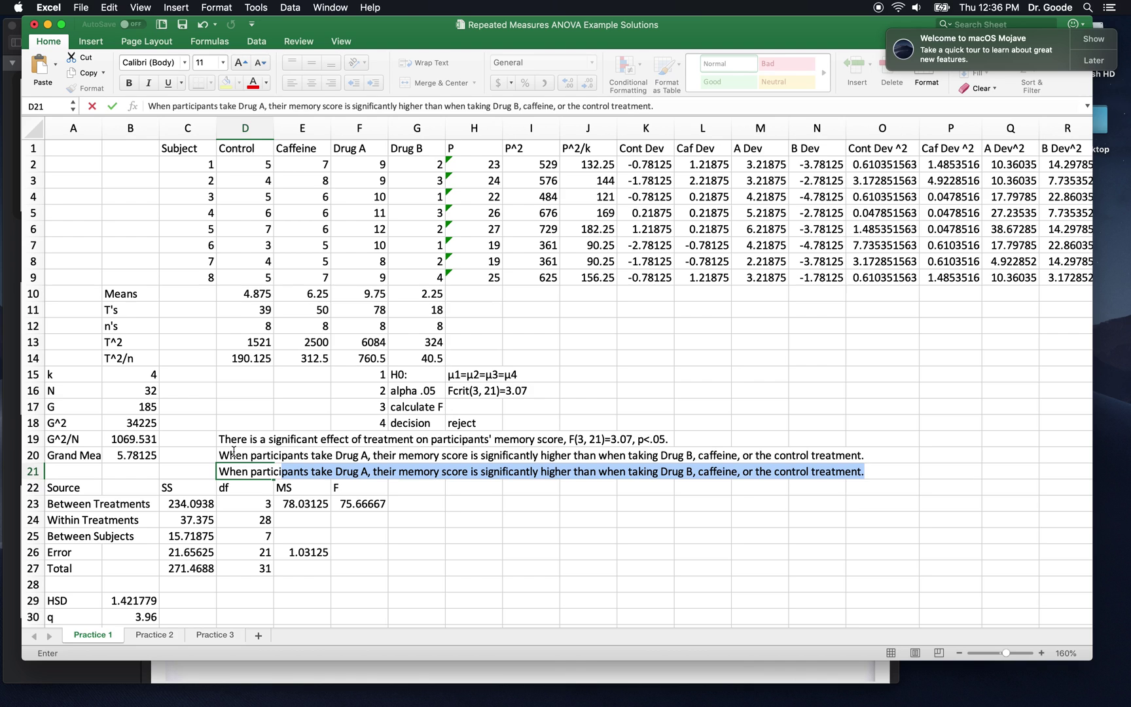
pyautogui.write('caff')
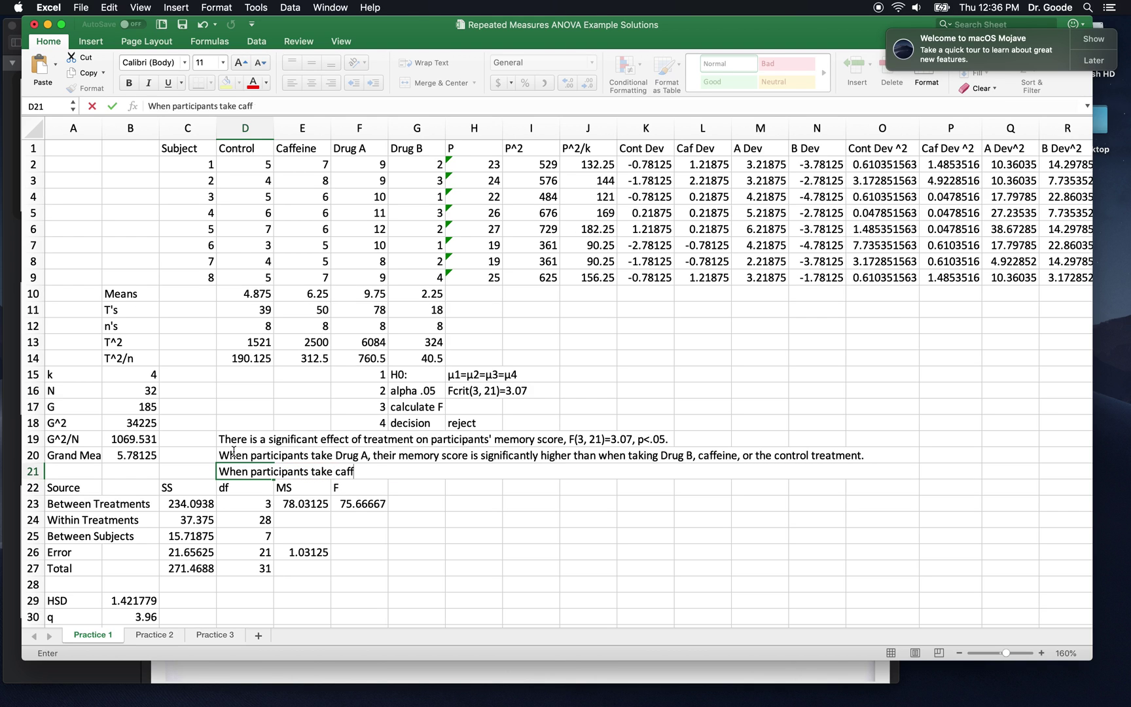
pyautogui.write('eine, their memory ')
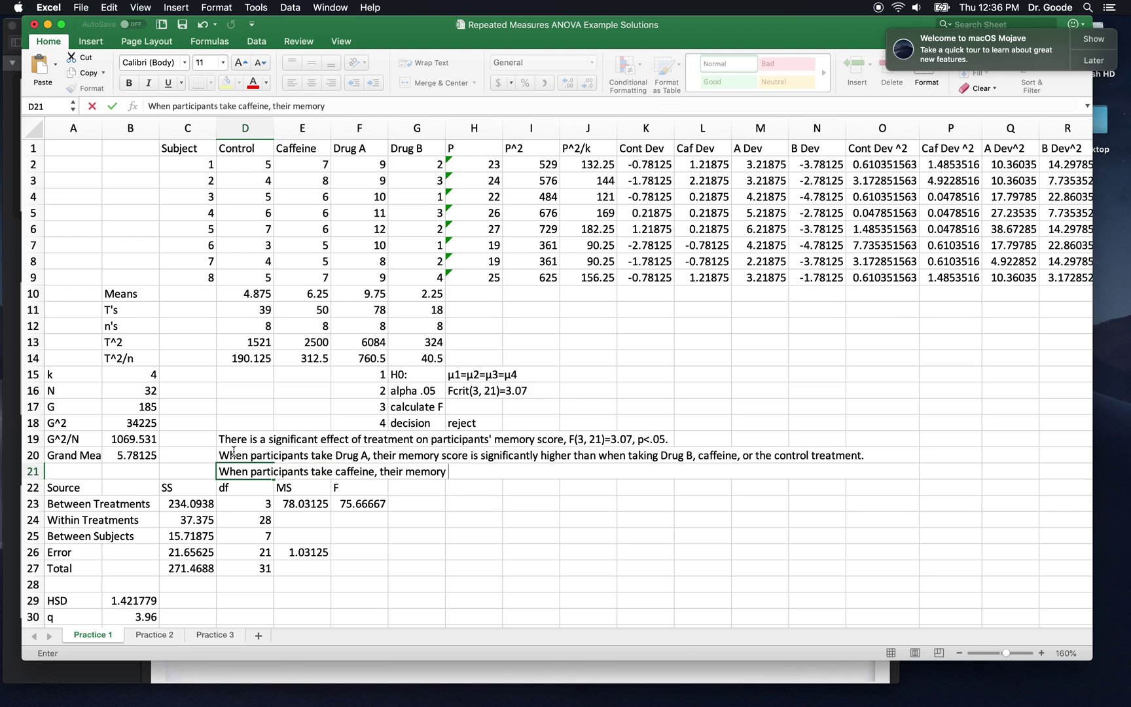
pyautogui.write('score is signifca')
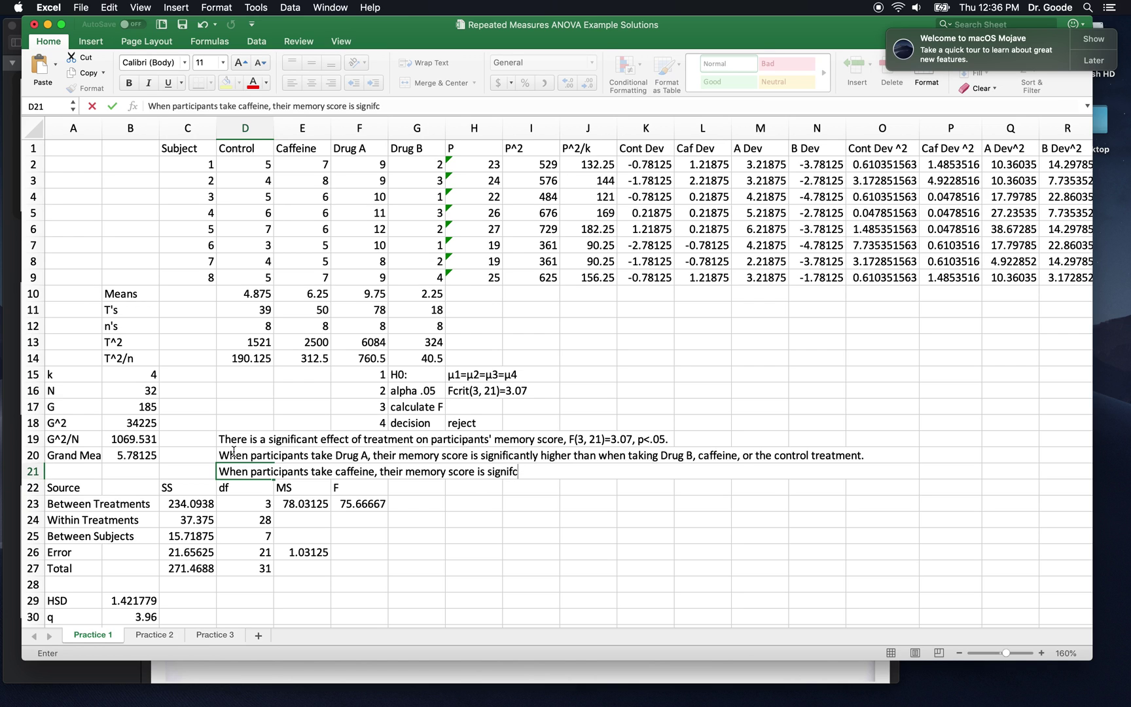
pyautogui.press('BackSpace')
pyautogui.write('icanlty')
pyautogui.press('BackSpace')
pyautogui.press('BackSpace')
pyautogui.press('BackSpace')
pyautogui.write('tly higher ')
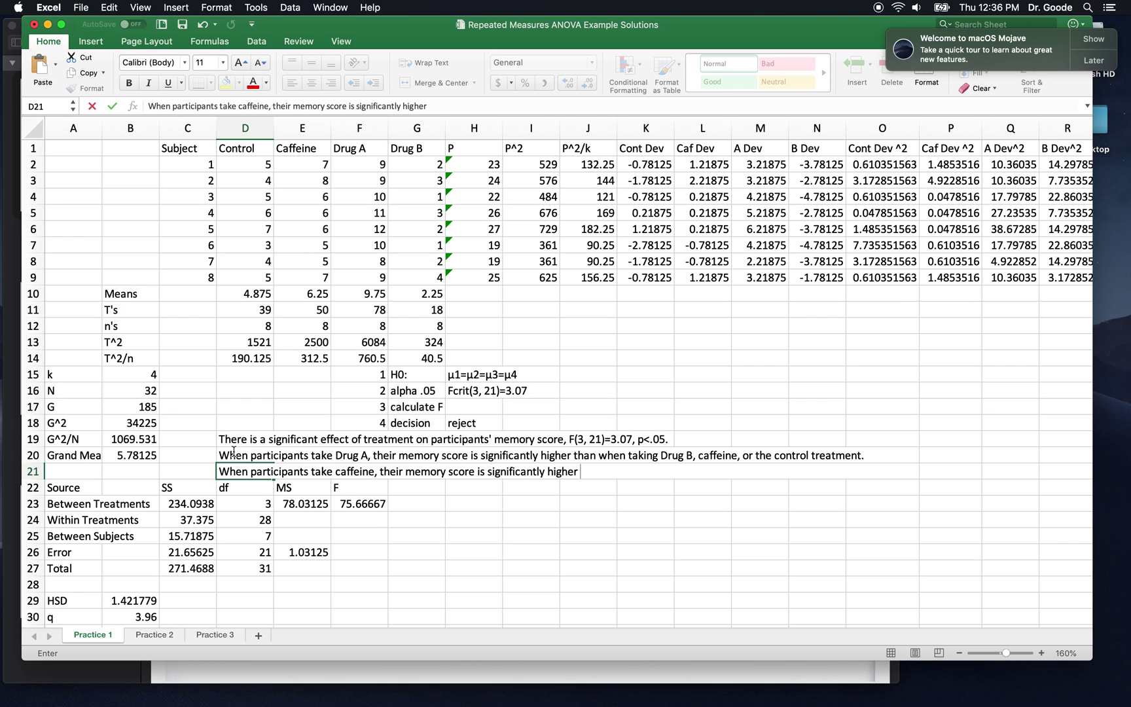
pyautogui.write('than when taki')
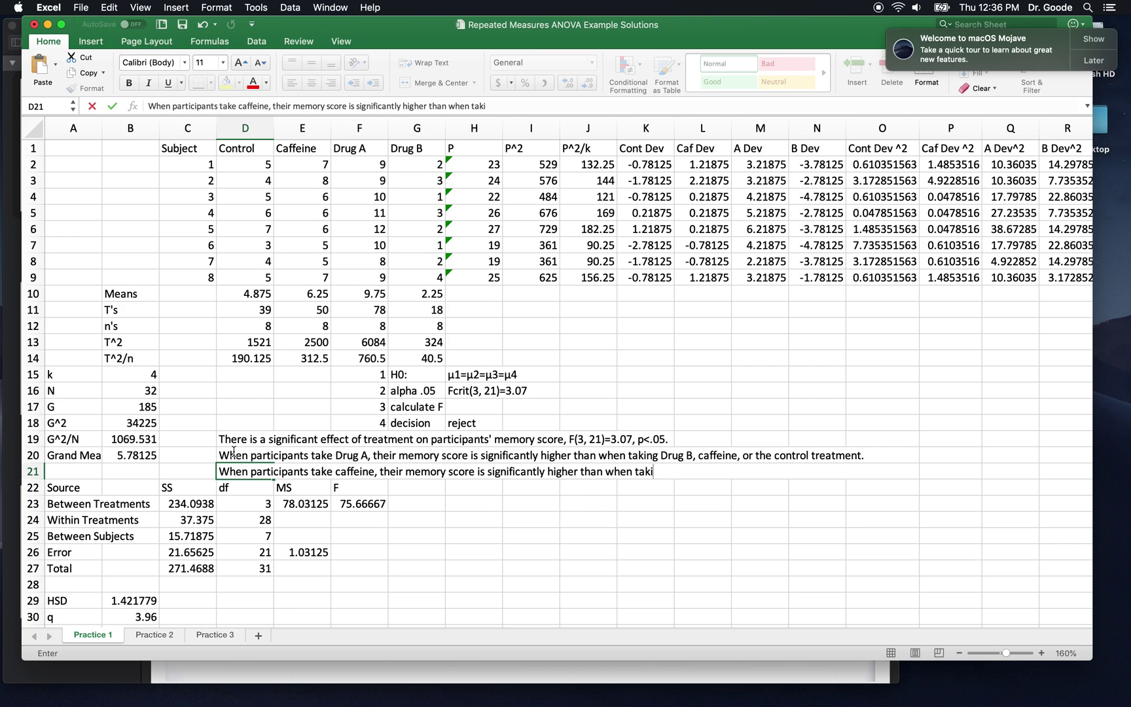
pyautogui.write('ng Drug B, and when taking ')
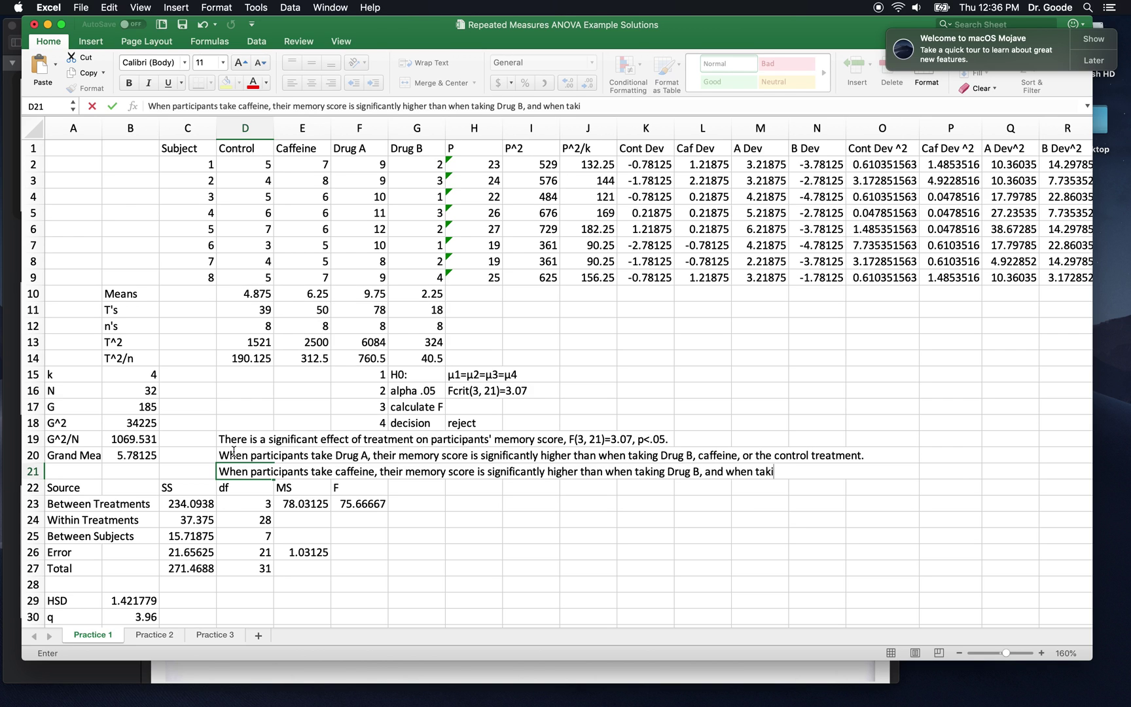
pyautogui.write('DrubB, s')
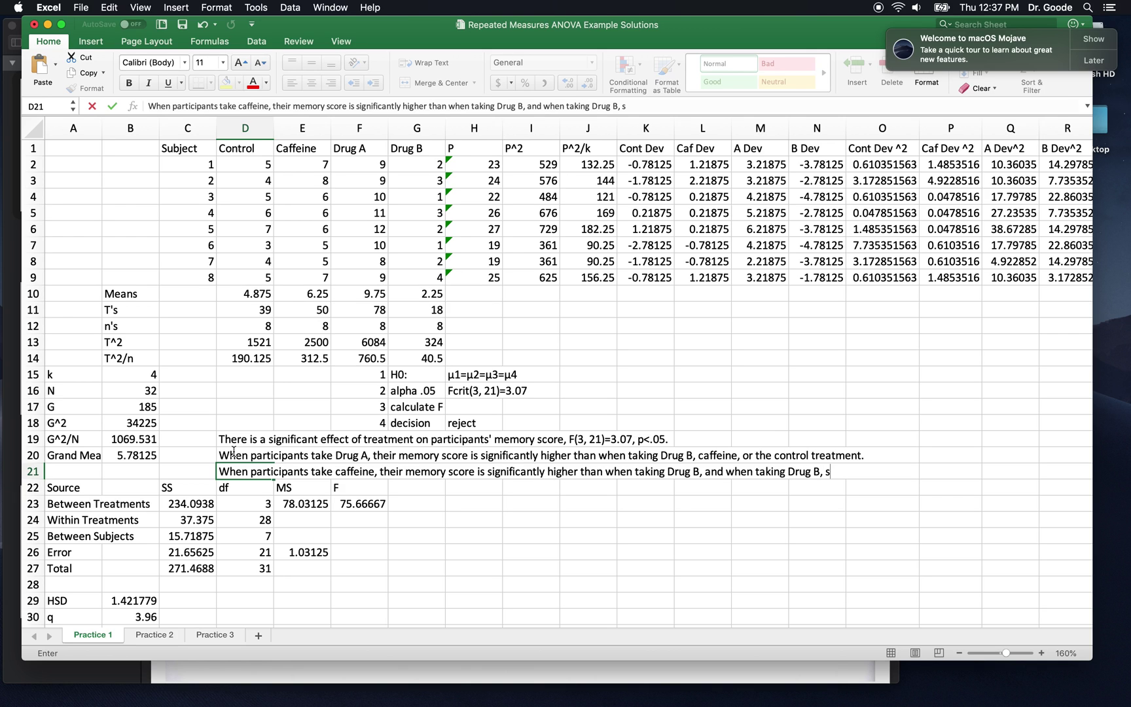
pyautogui.write('cores are significan')
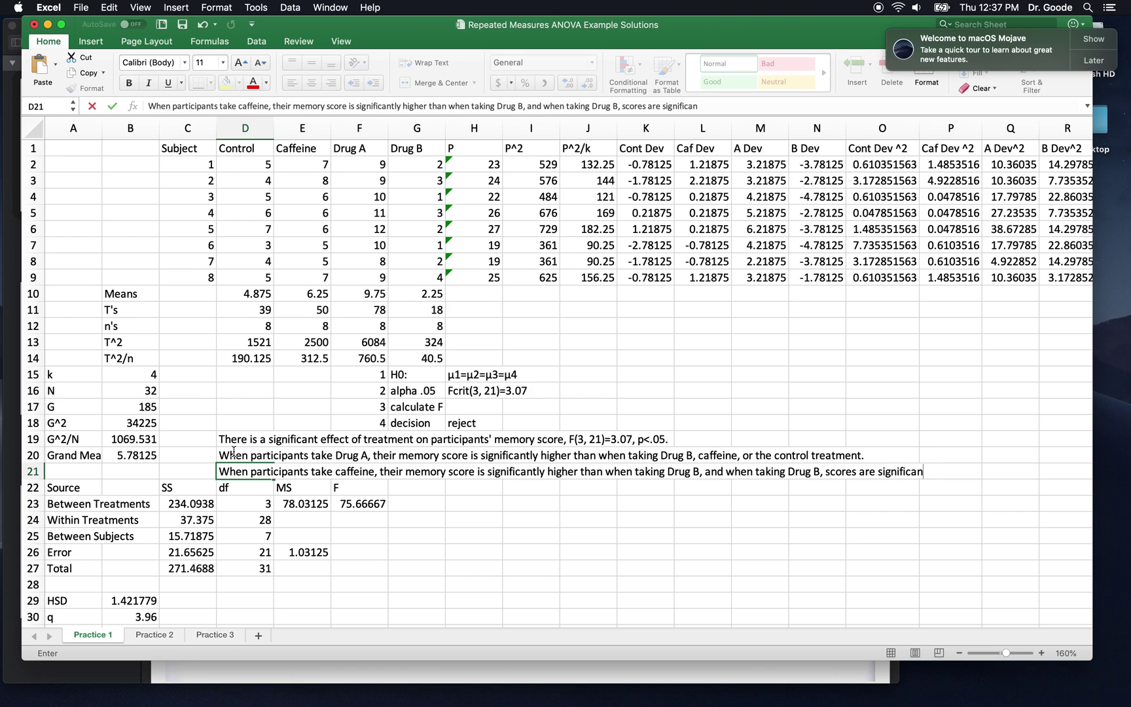
pyautogui.write('tly lower than')
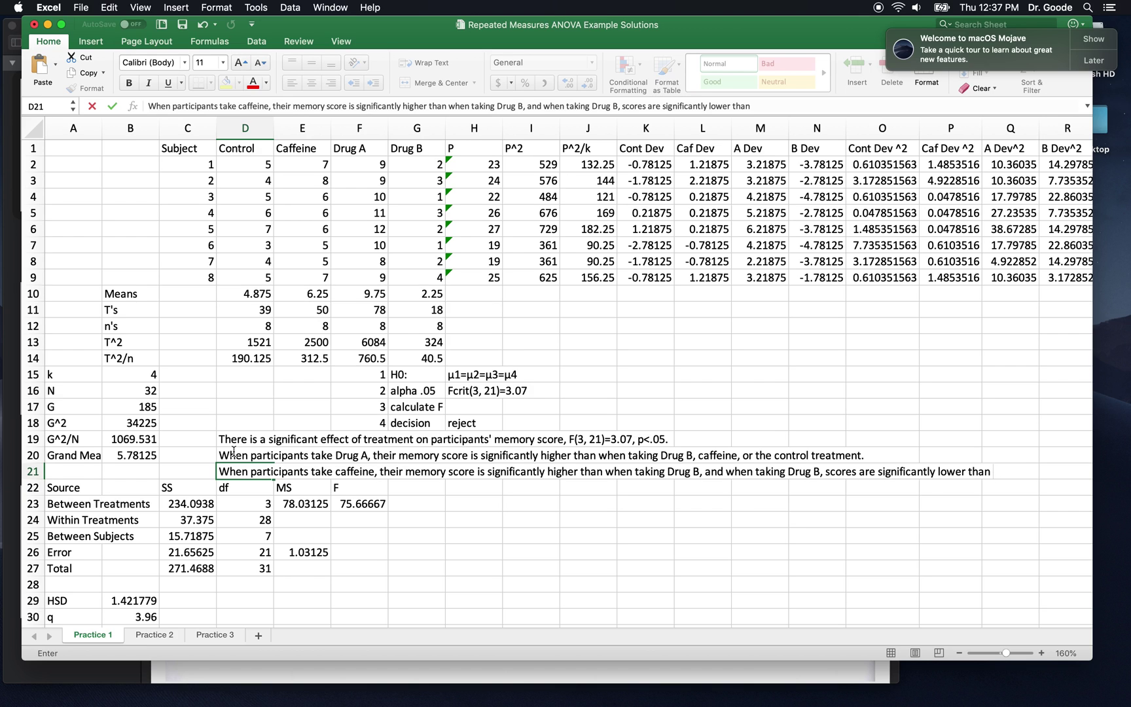
pyautogui.write('when taking the cont')
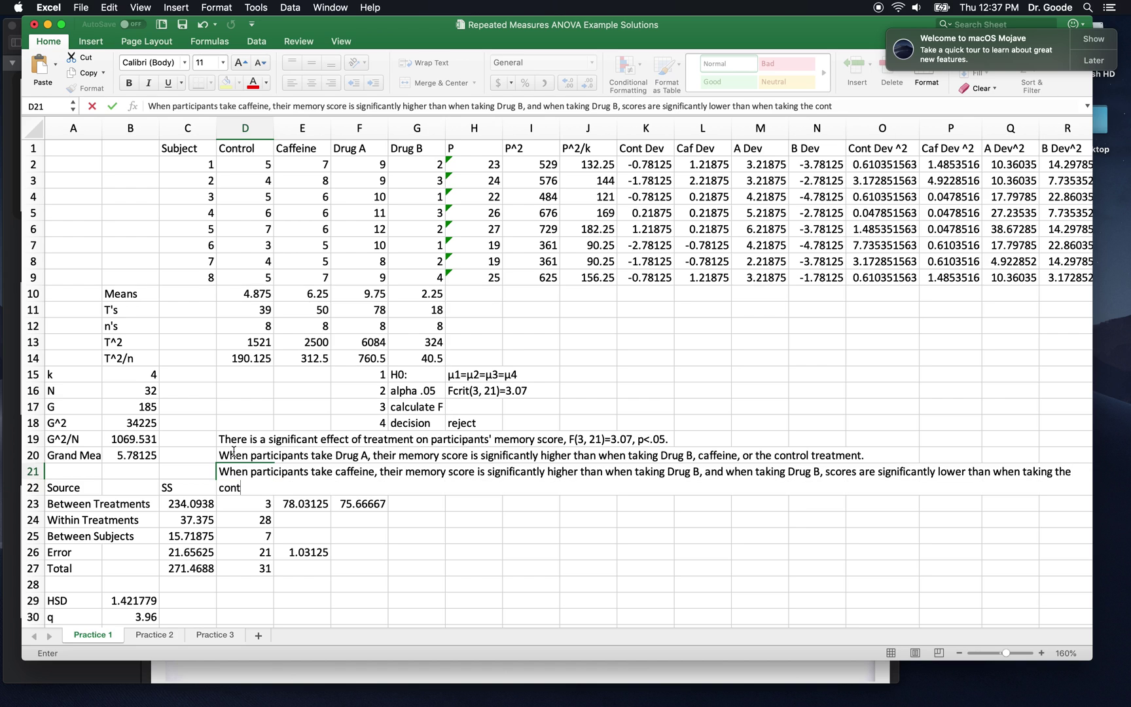
pyautogui.write('rol treatment, ')
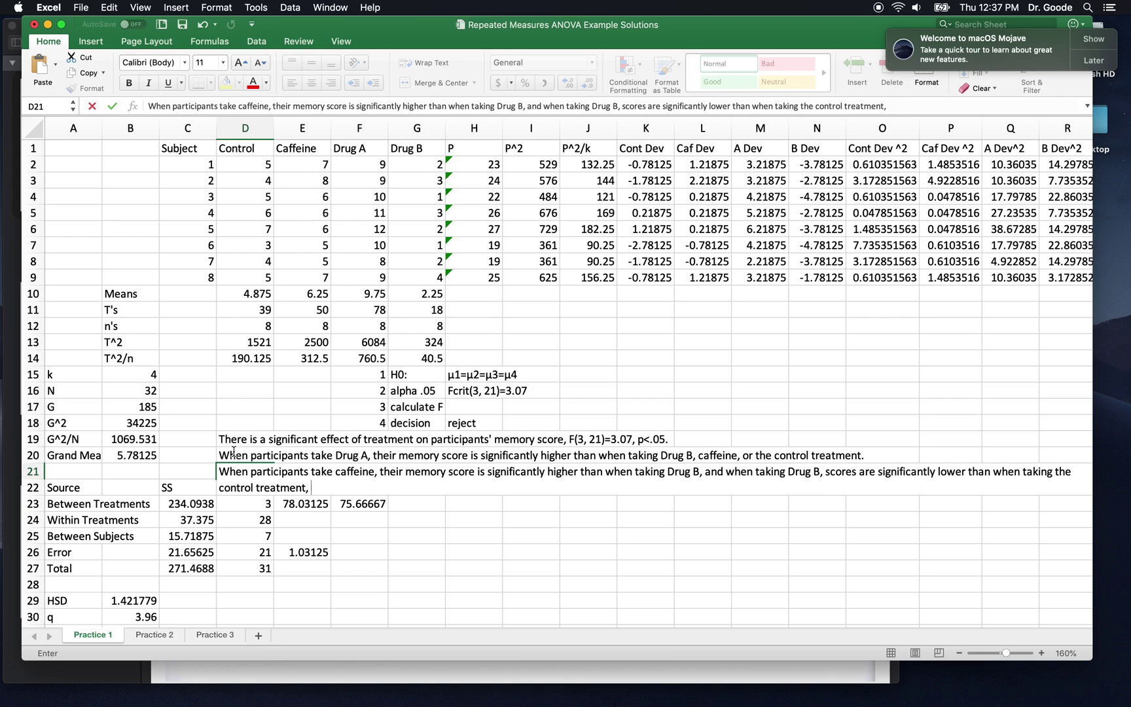
pyautogui.write('HSD=1.42, p<')
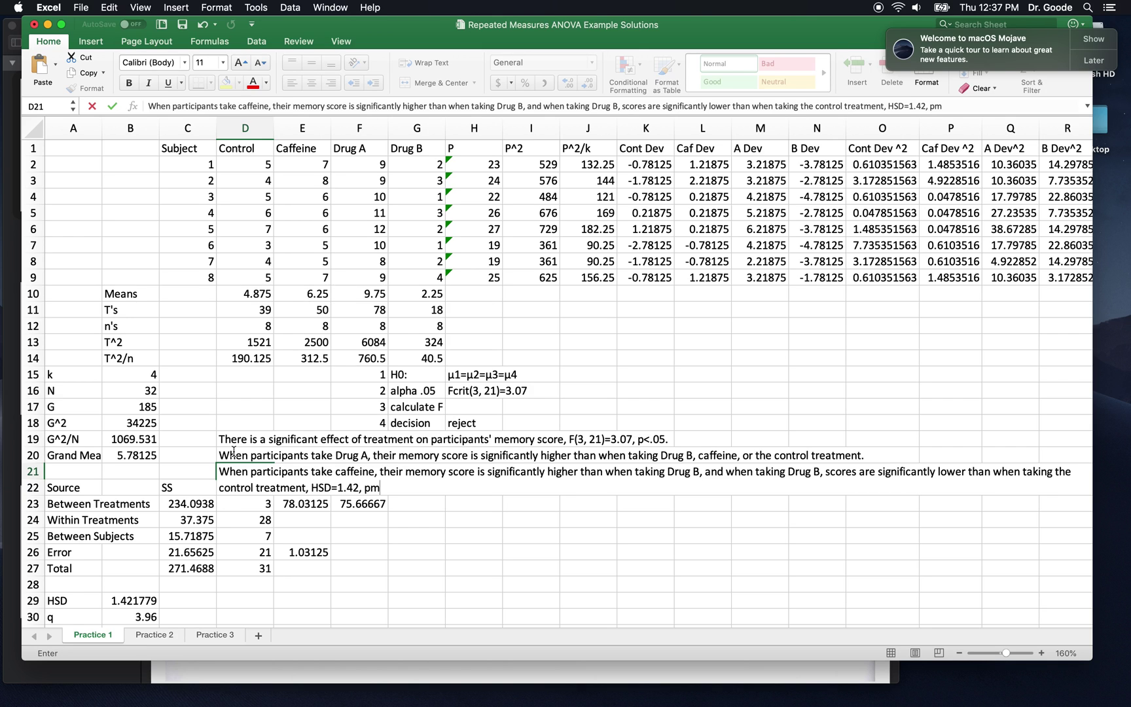
pyautogui.press('BackSpace')
pyautogui.write('<.05.')
# Step: Prefix the D20 sentence with 'Post hoc testing with Tukey's HSD revealed that when…'
pyautogui.click(233, 452)
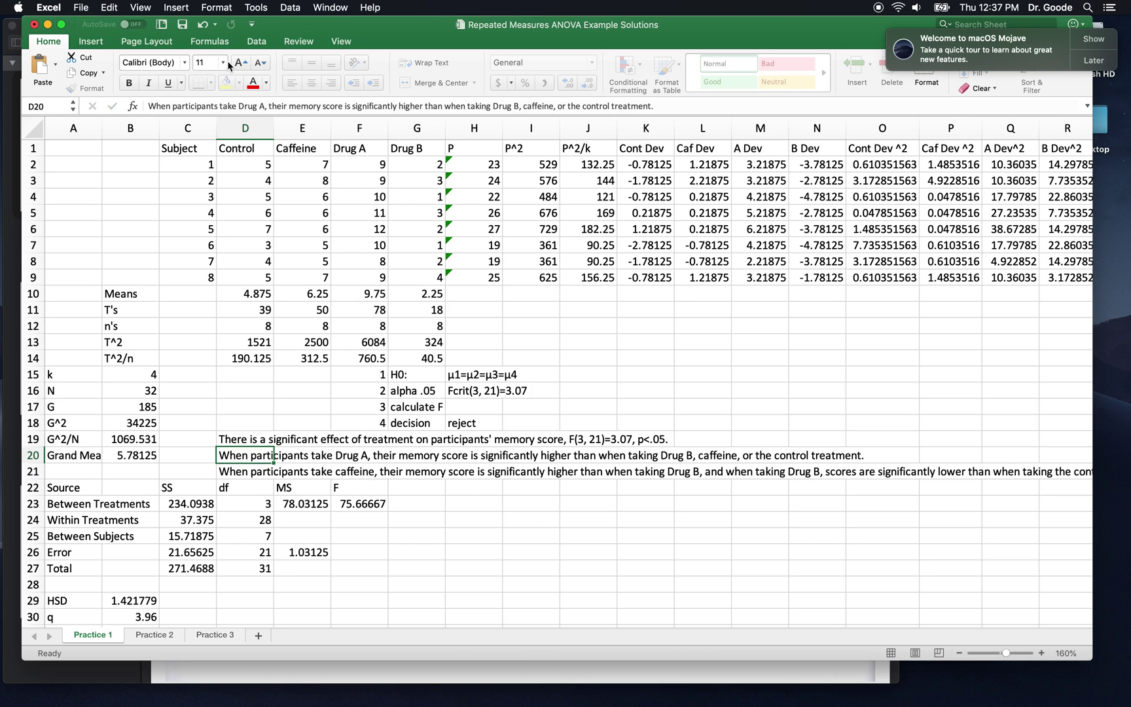
pyautogui.click(151, 105)
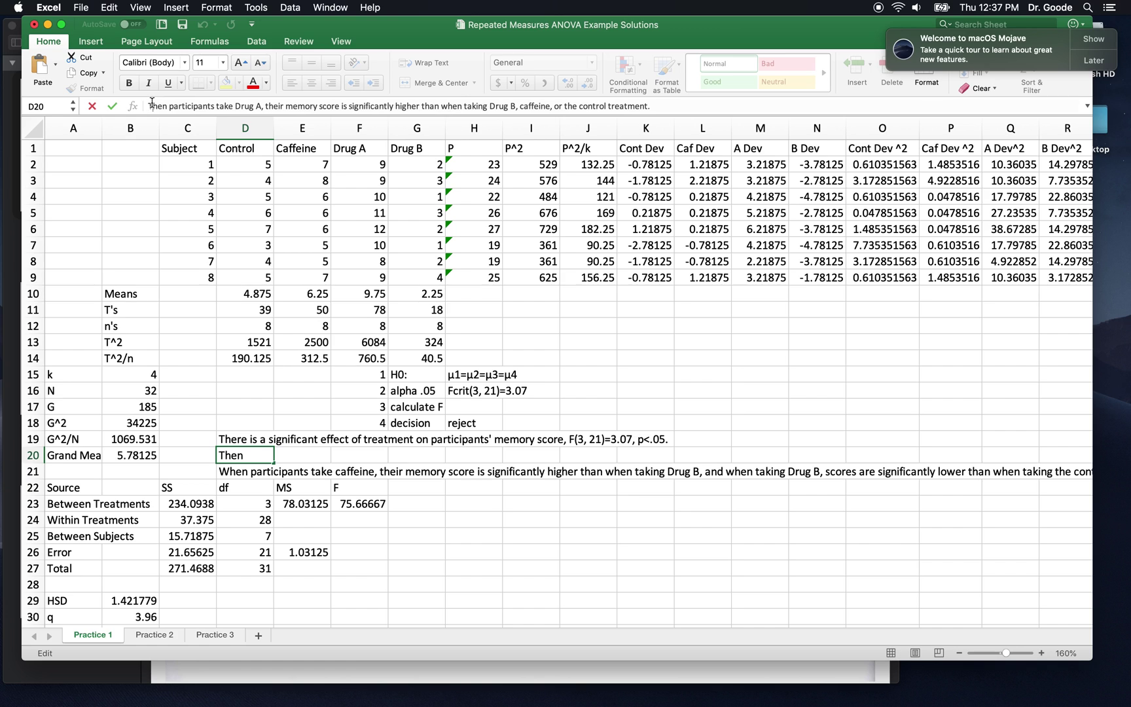
pyautogui.press('Delete')
pyautogui.write('Post ')
pyautogui.write('hoc testing with ')
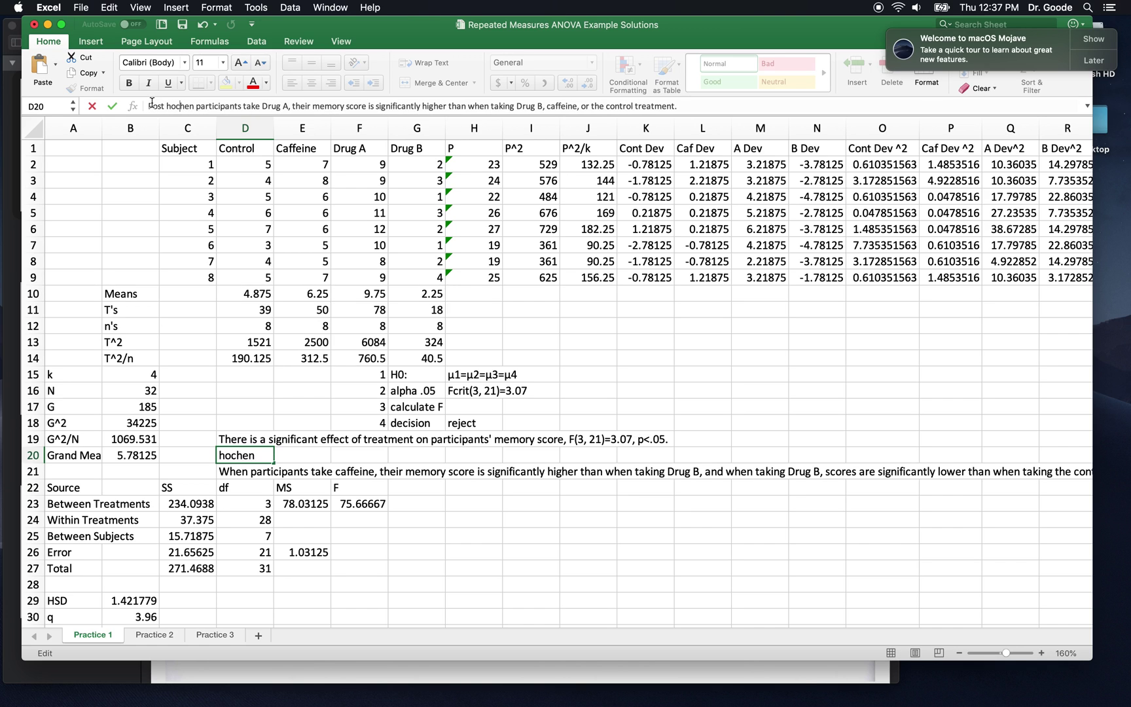
pyautogui.write('Tyu')
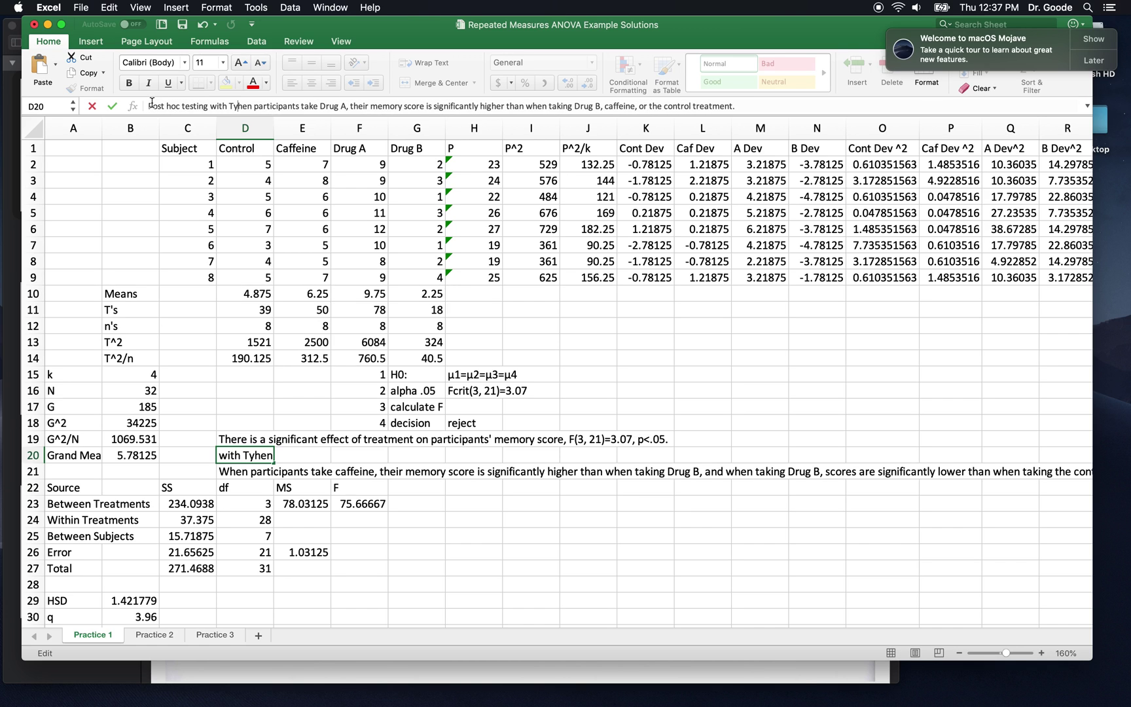
pyautogui.press('BackSpace')
pyautogui.press('BackSpace')
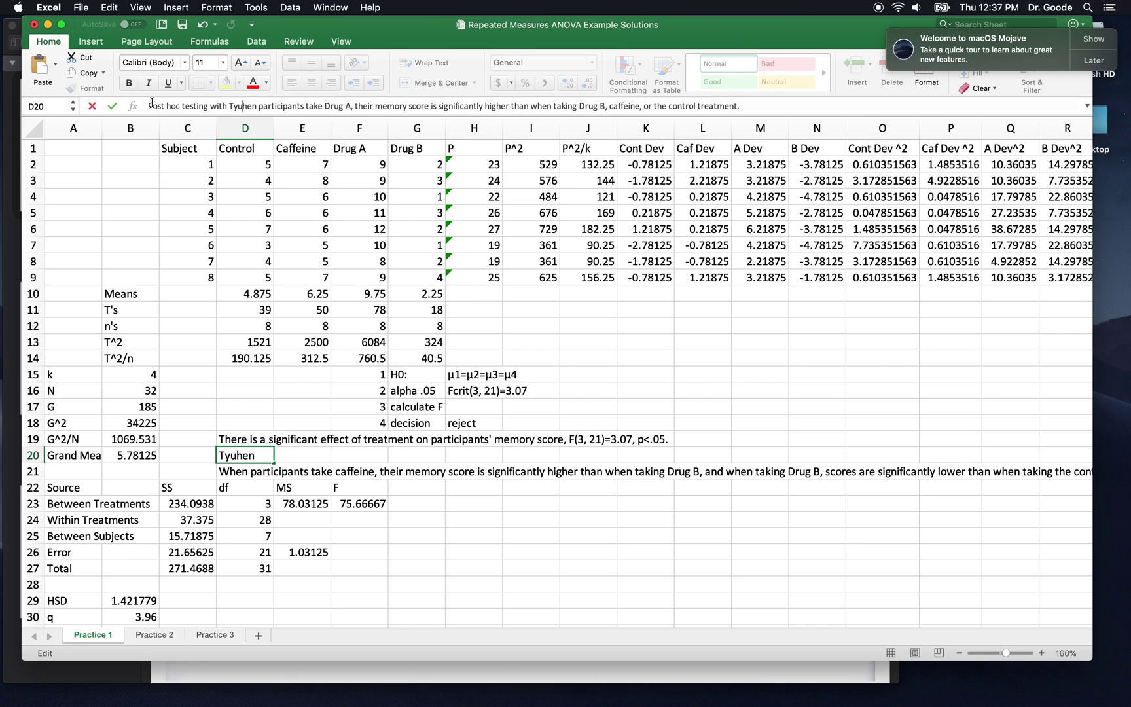
pyautogui.write("ukey's ")
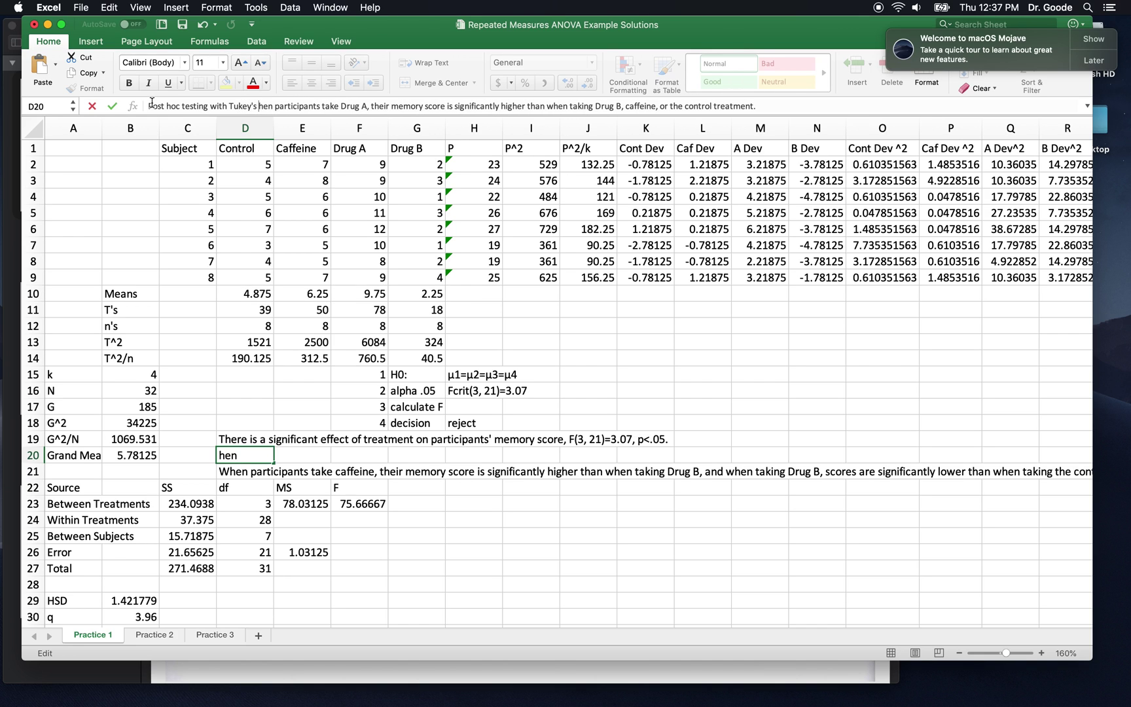
pyautogui.write('HSD rele')
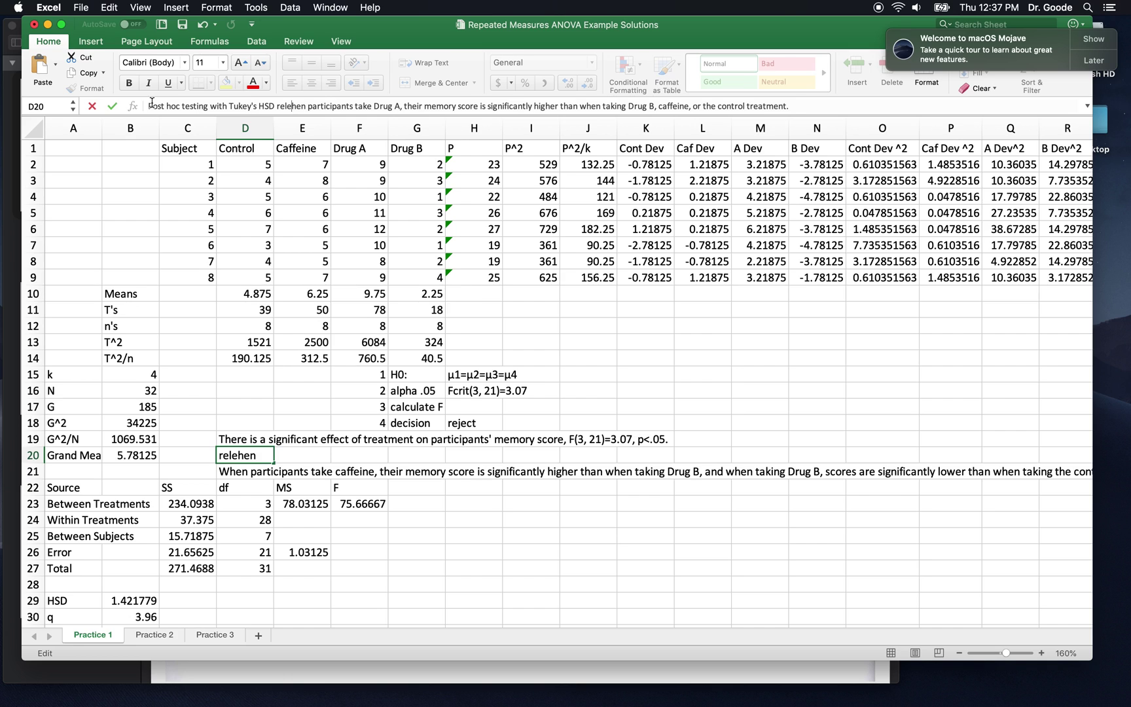
pyautogui.press('BackSpace')
pyautogui.press('BackSpace')
pyautogui.write('va')
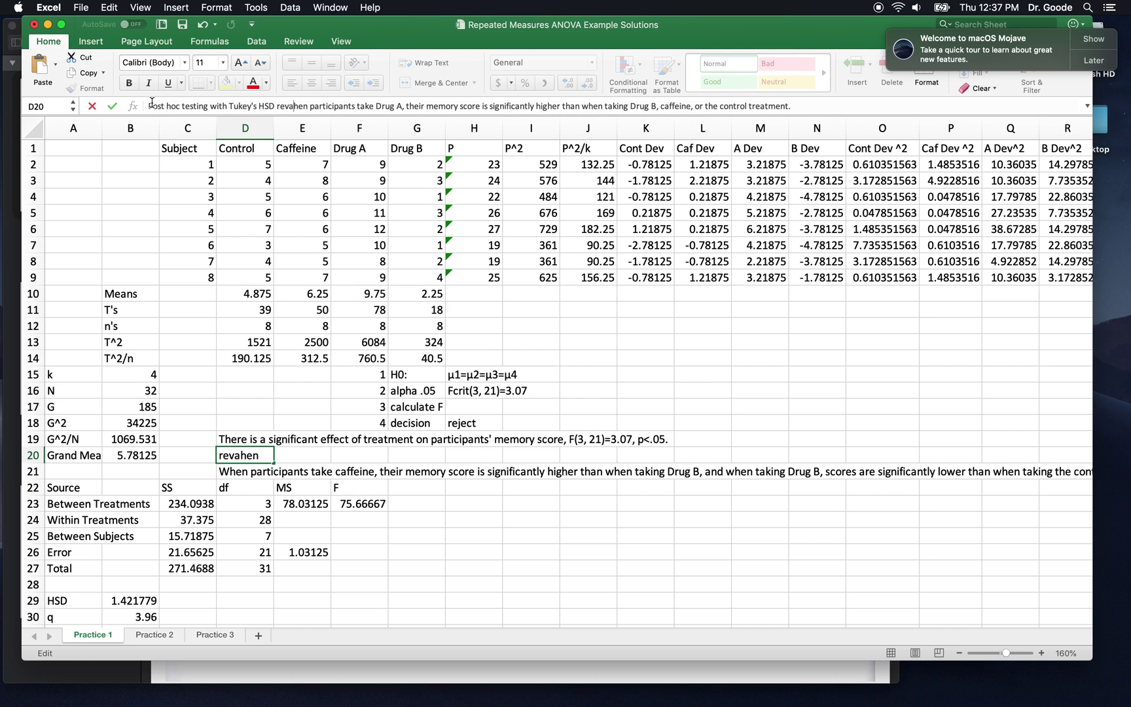
pyautogui.write('aled t')
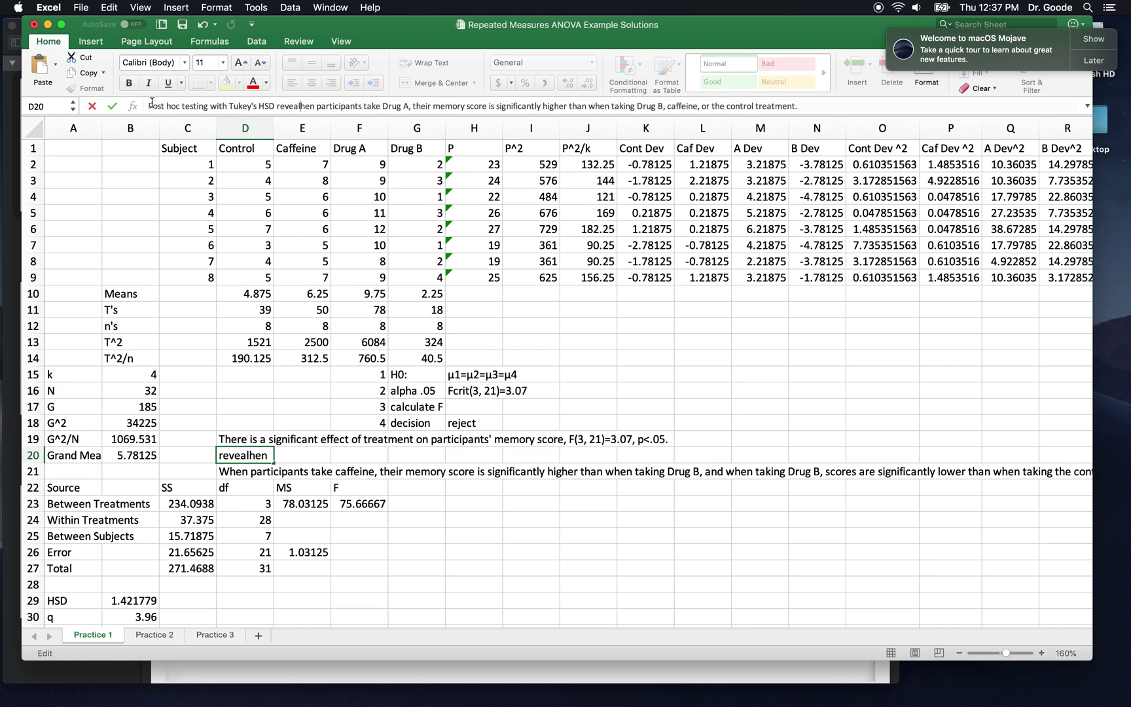
pyautogui.write('hat w')
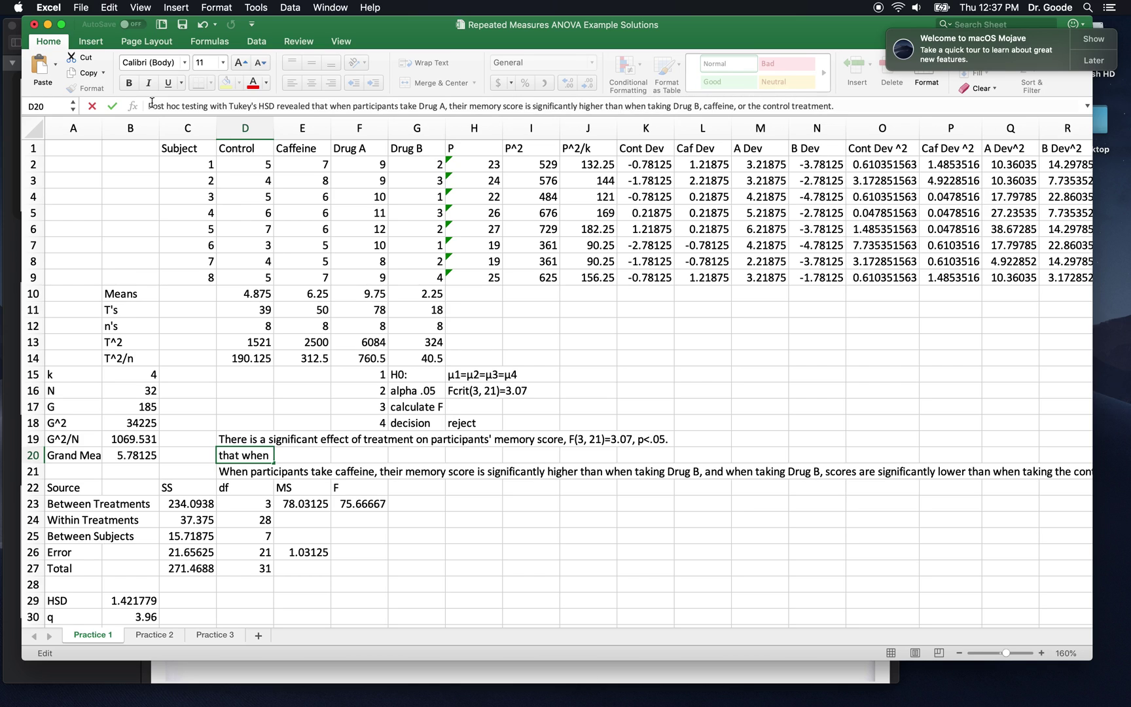
pyautogui.press('Return')
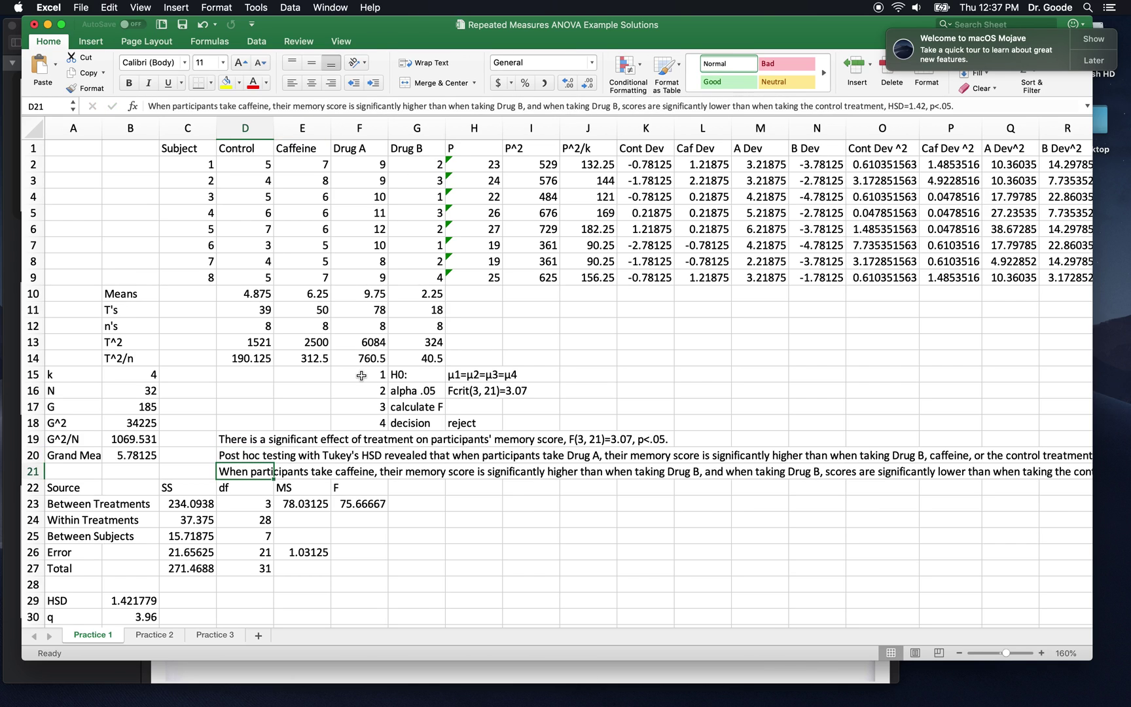
# Step: Postpone the macOS Mojave welcome notification until tomorrow
pyautogui.hscroll(1, 362, 375)
pyautogui.hscroll(5, 361, 375)
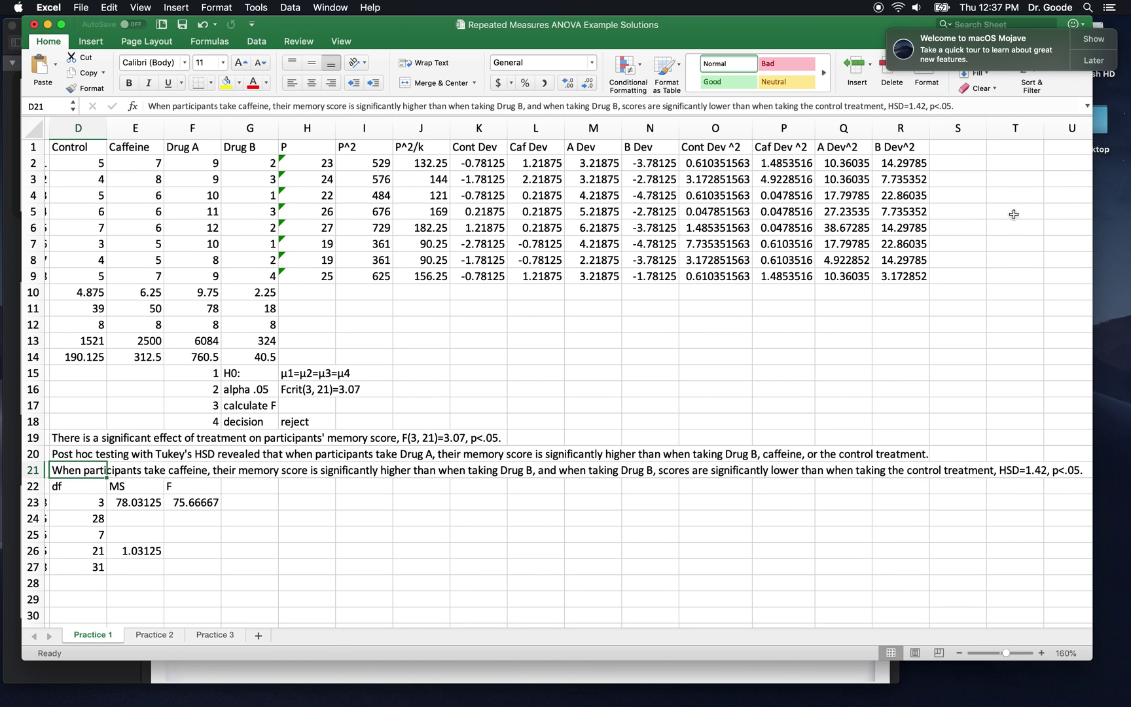
pyautogui.click(1100, 64)
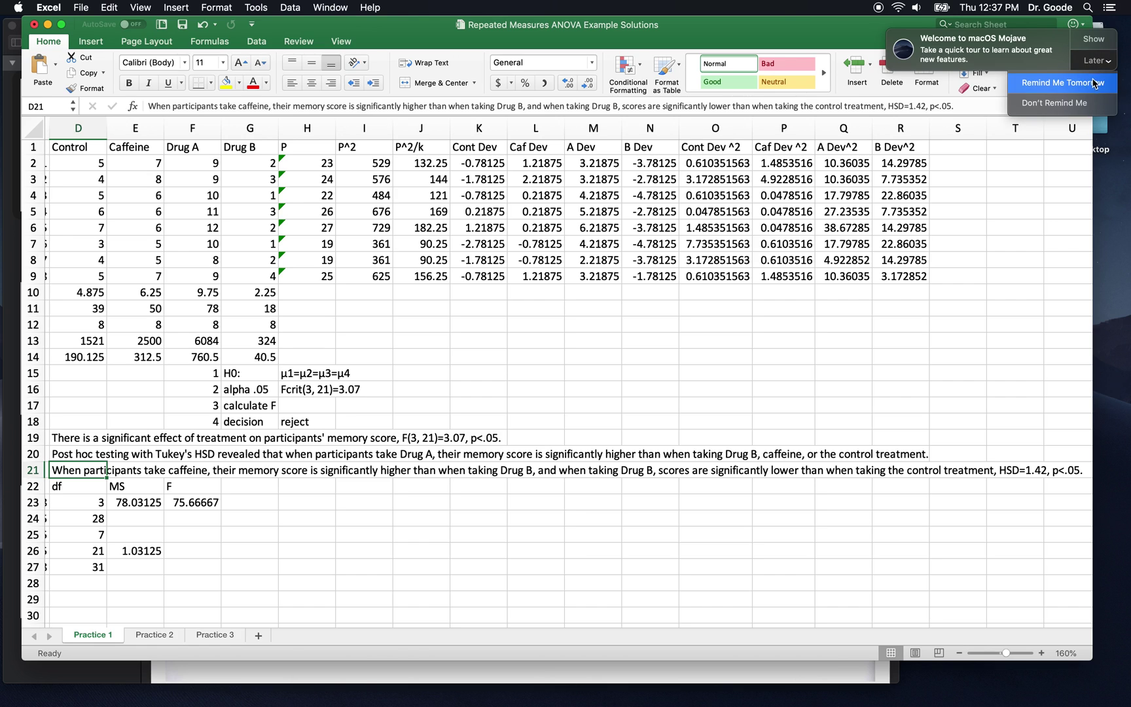
pyautogui.click(1064, 82)
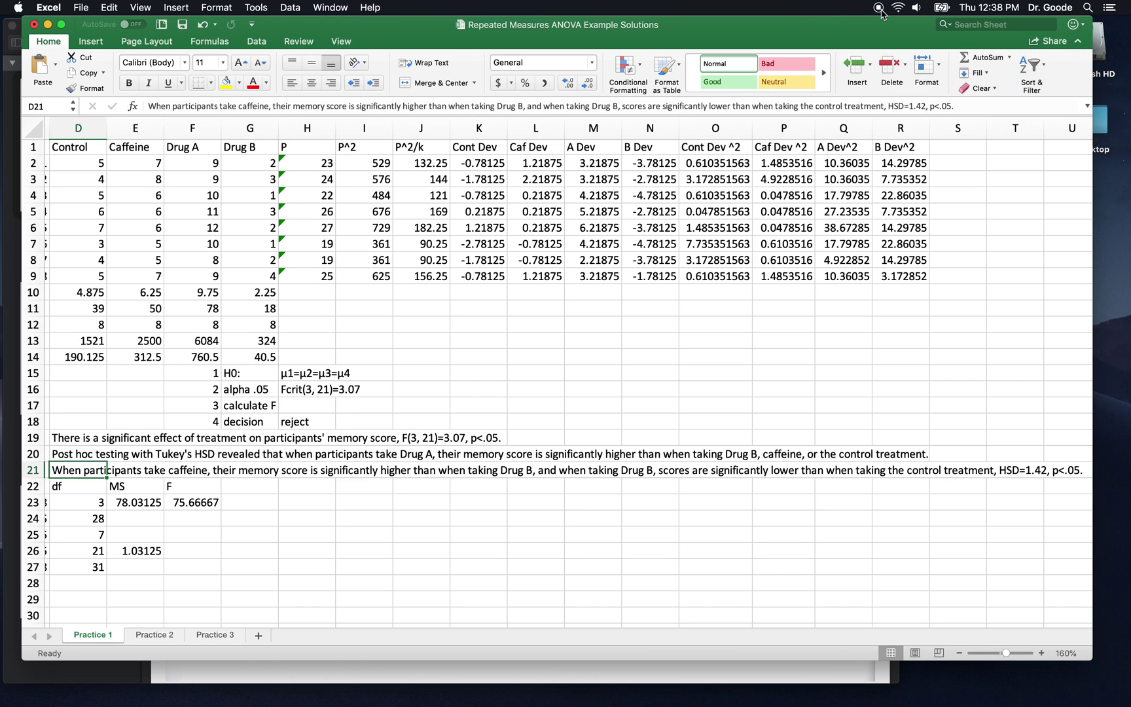